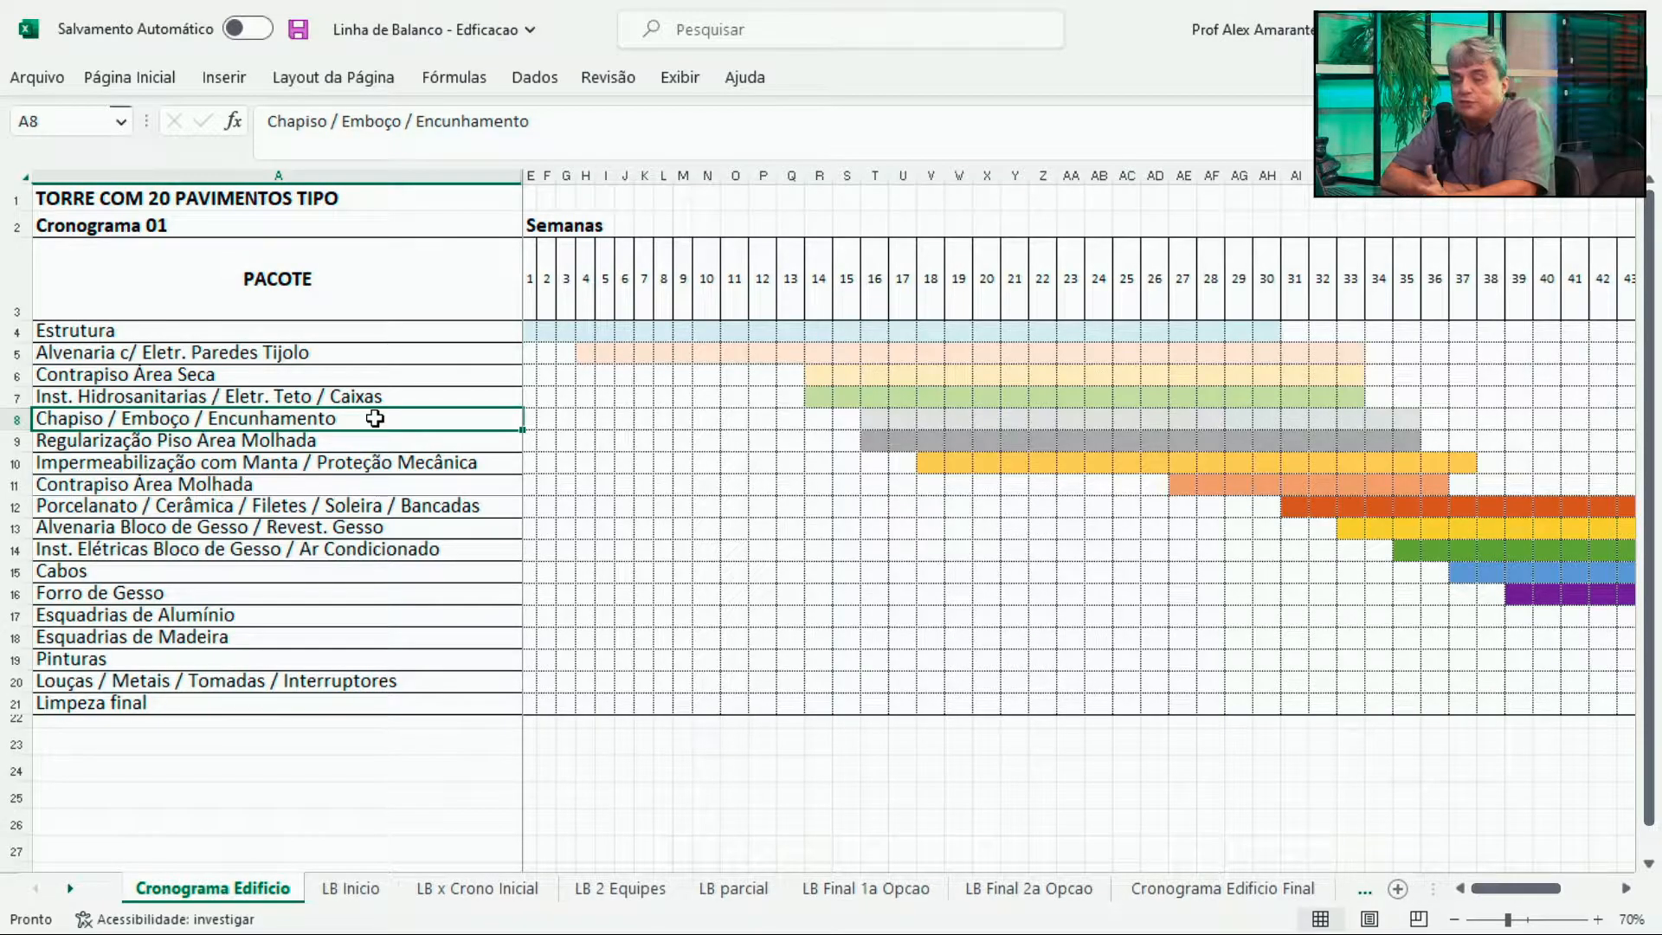
Go through the work packages on the Cronograma Edificio sheet, from Estrutura down to Limpeza final and back up to Contrapiso Área Seca.
key(Up)
key(Up)
key(Up)
key(Up)
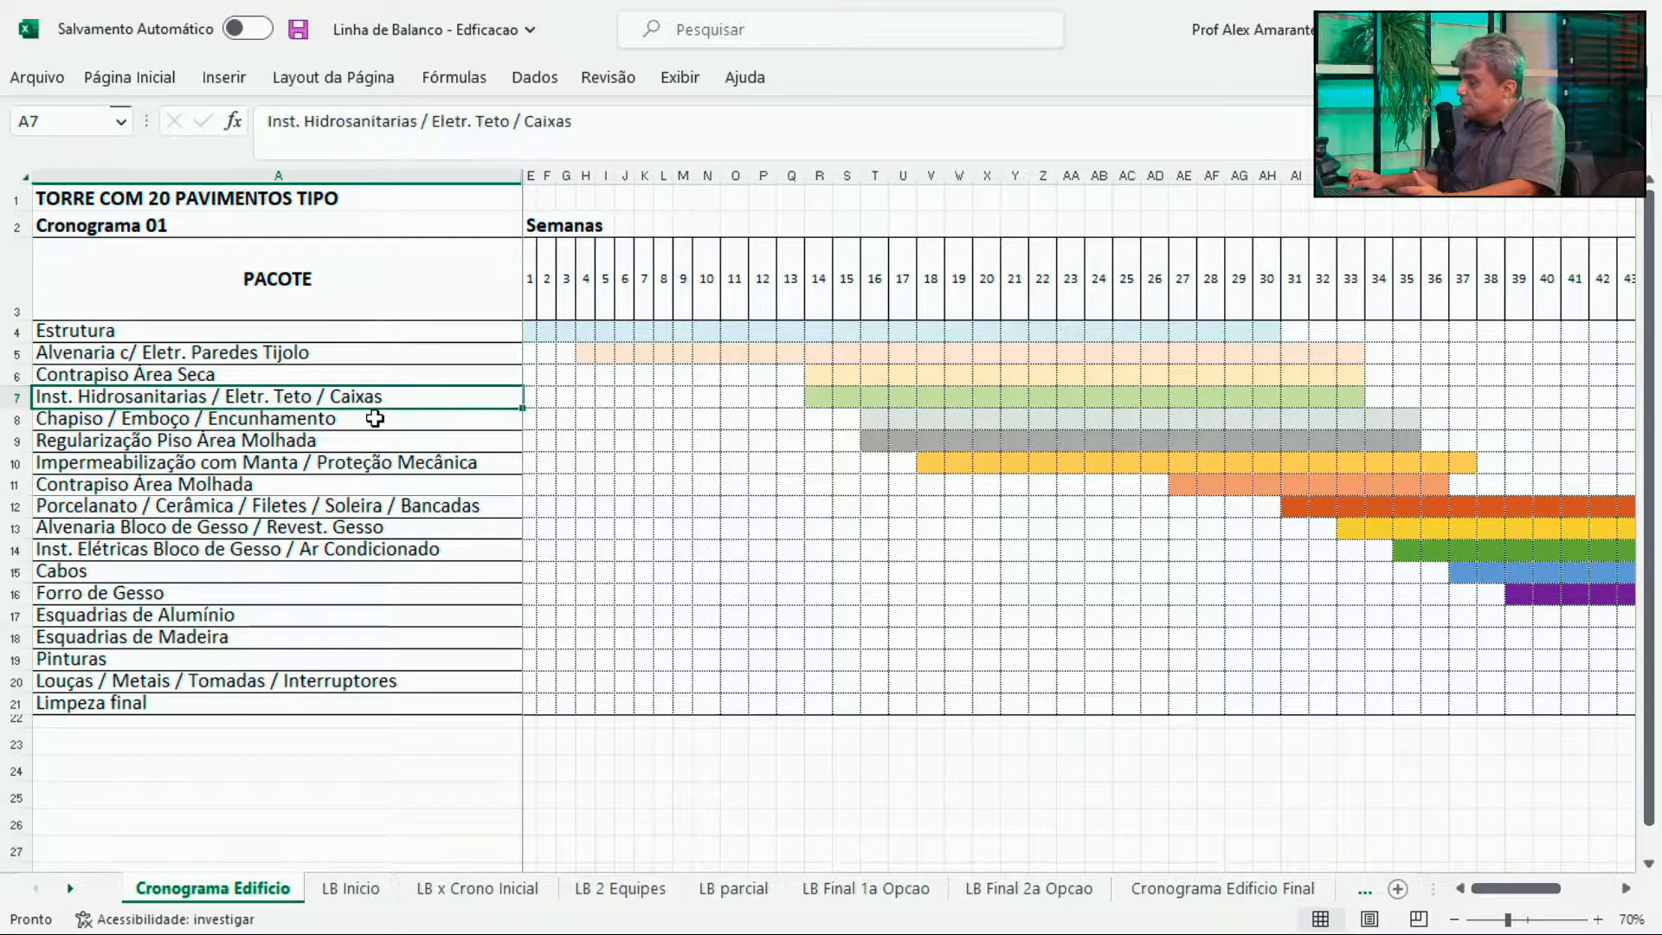
key(Down)
key(Down)
key(Down)
key(Down)
key(Down)
key(Down)
key(Down)
key(Down)
key(Down)
key(Down)
key(Down)
key(Down)
key(Down)
key(Down)
key(Down)
key(Down)
key(Down)
key(Up)
key(Up)
key(Up)
key(Up)
key(Up)
key(Up)
key(Up)
key(Up)
key(Up)
key(Up)
key(Up)
key(Up)
key(Up)
key(Up)
key(Up)
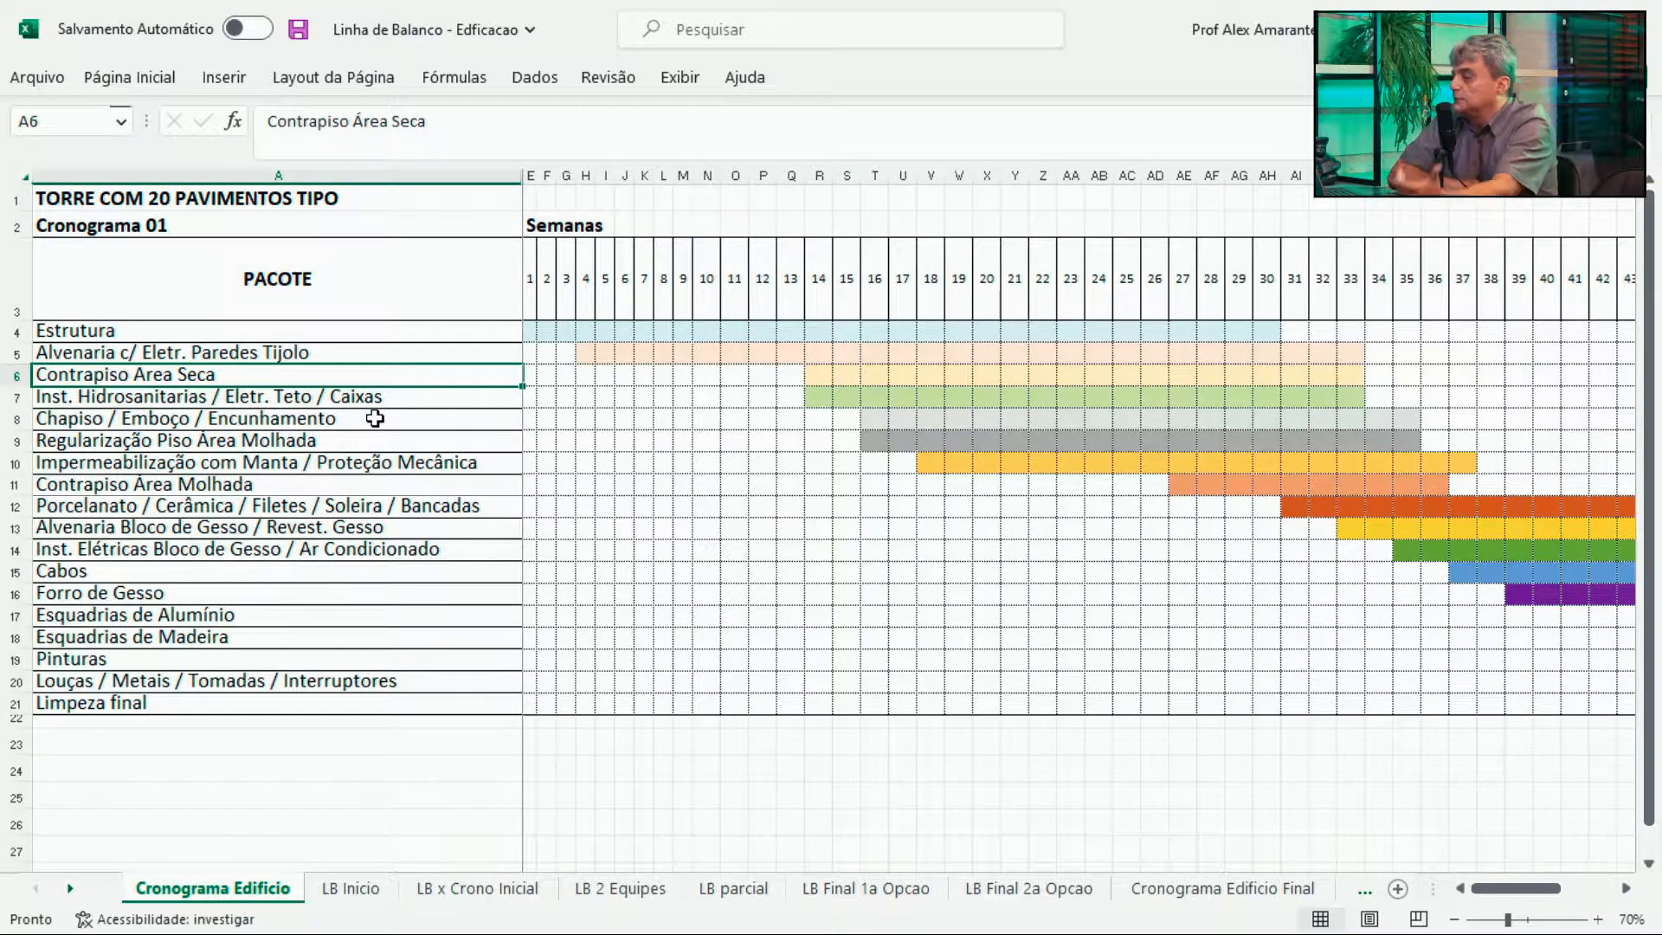
Trace the Estrutura bar cell by cell across the weeks and back to week 1.
click(546, 331)
key(Left)
key(Right)
key(Right)
key(Right)
key(Right)
key(Right)
key(Right)
key(Right)
key(Right)
key(Right)
key(Right)
key(Right)
key(Right)
key(Right)
key(Right)
key(Right)
key(Right)
key(Right)
key(Right)
key(Right)
key(Right)
key(Right)
key(Right)
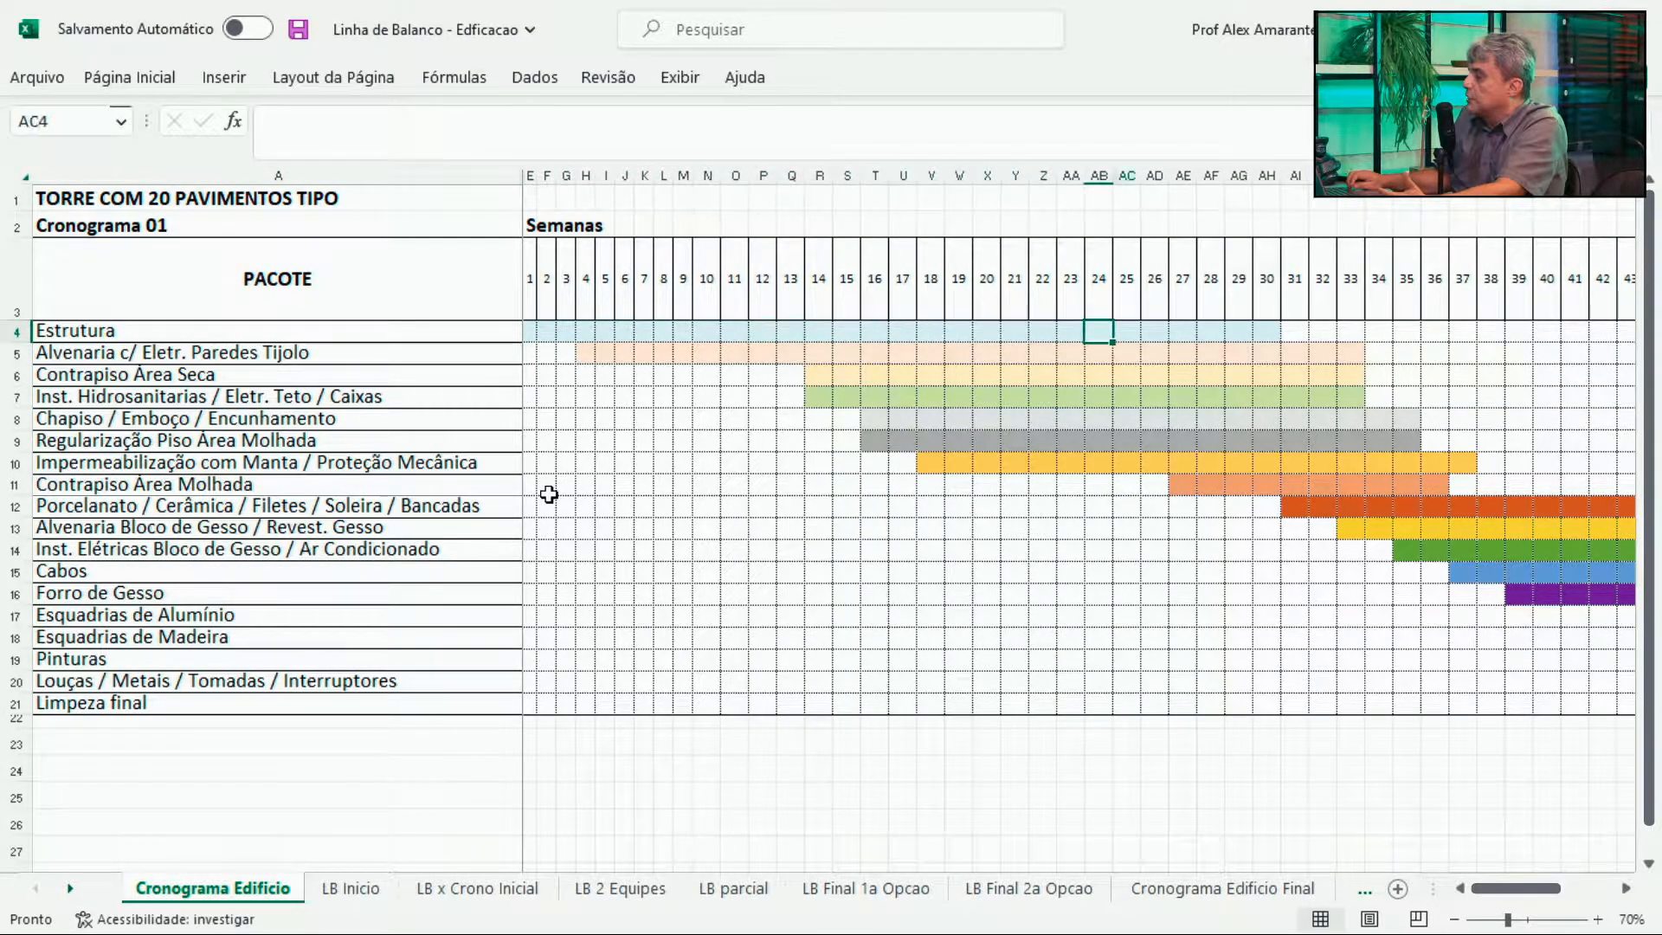
key(Left)
key(Left)
key(Left)
key(Left)
key(Left)
key(Left)
key(Left)
key(Left)
key(Left)
key(Left)
key(Left)
key(Left)
key(Left)
key(Left)
key(Left)
key(Left)
key(Left)
key(Left)
key(Left)
key(Left)
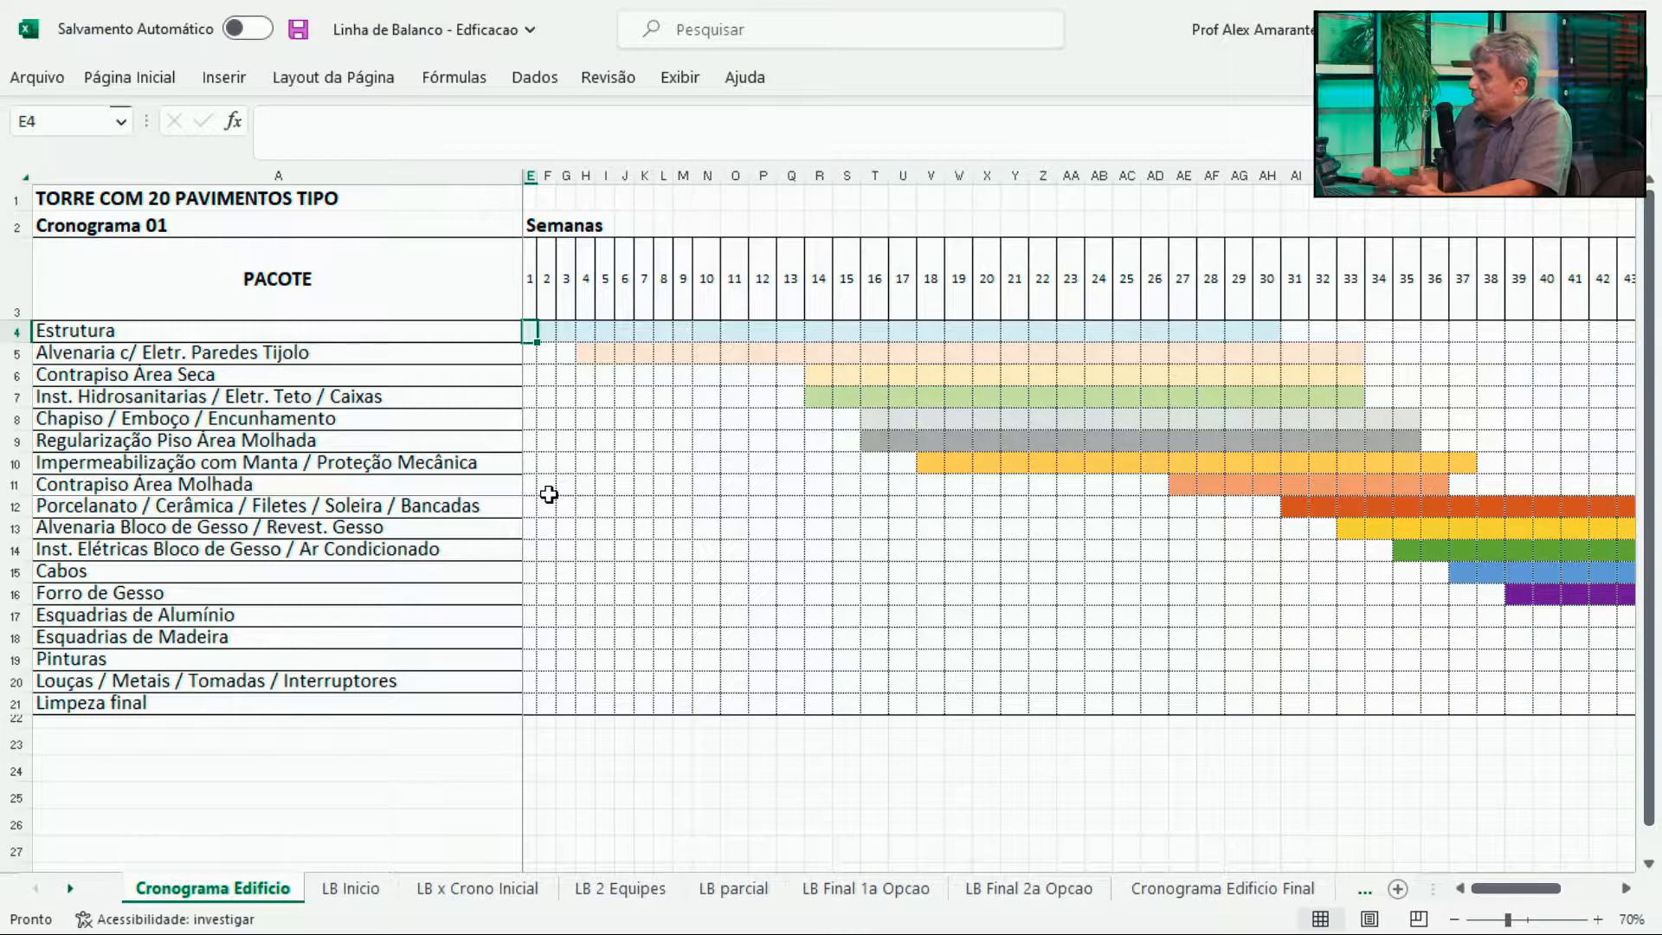
Highlight the schedule's PACOTE column, the week-number row, and the column for week 20 one after another.
click(387, 167)
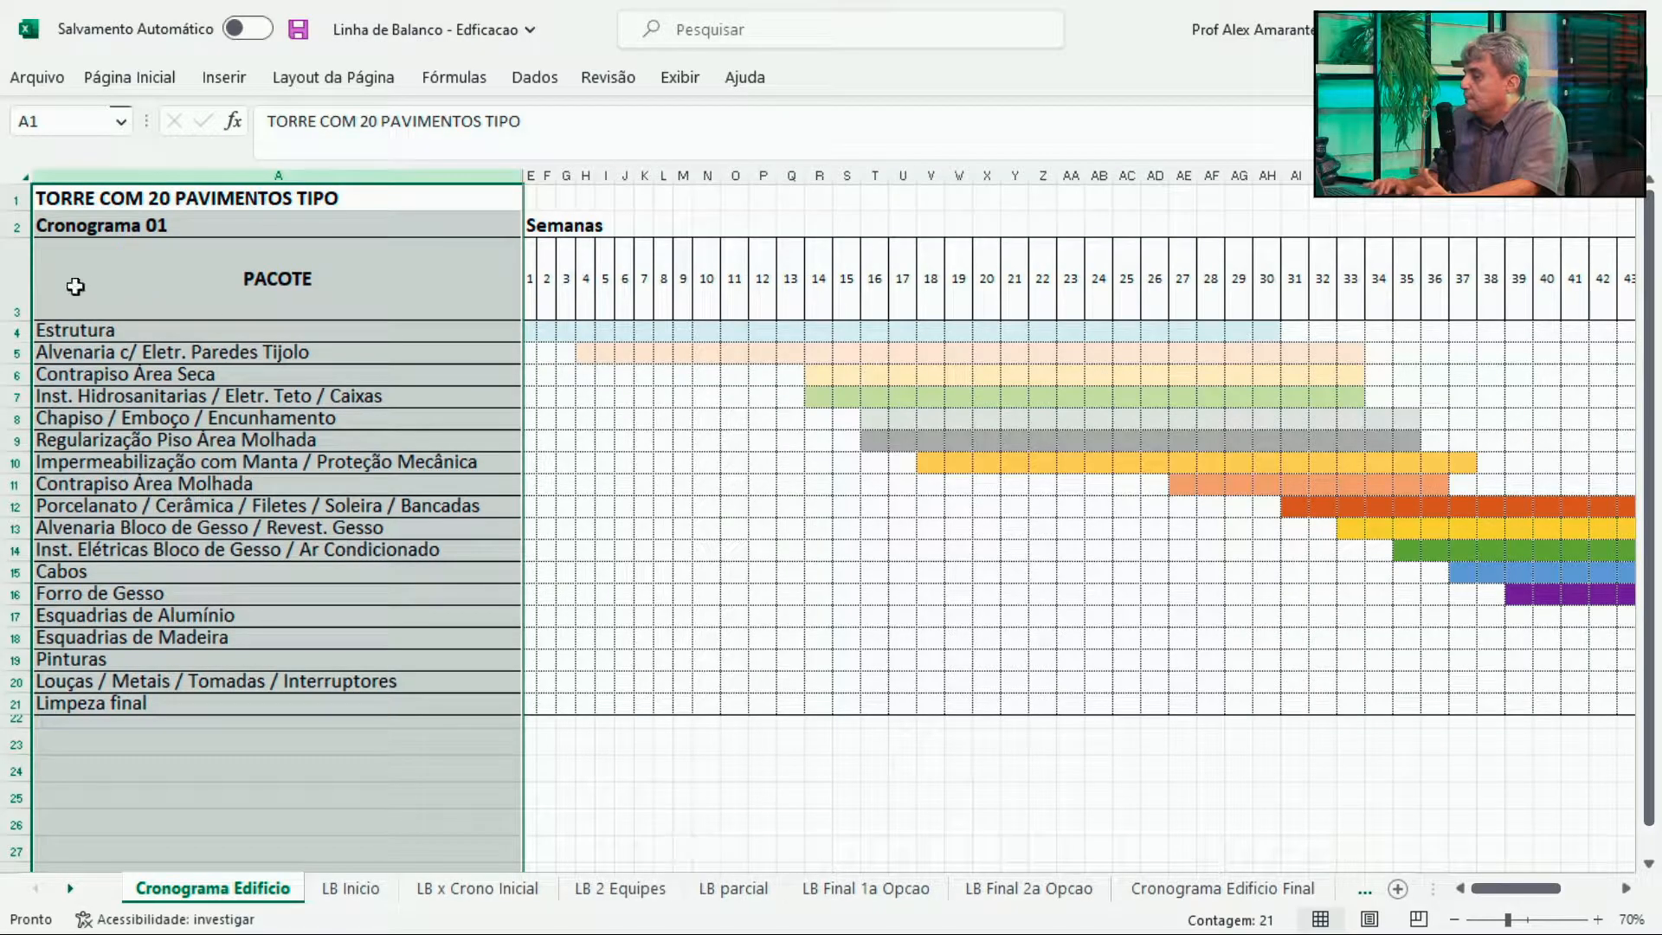
click(19, 287)
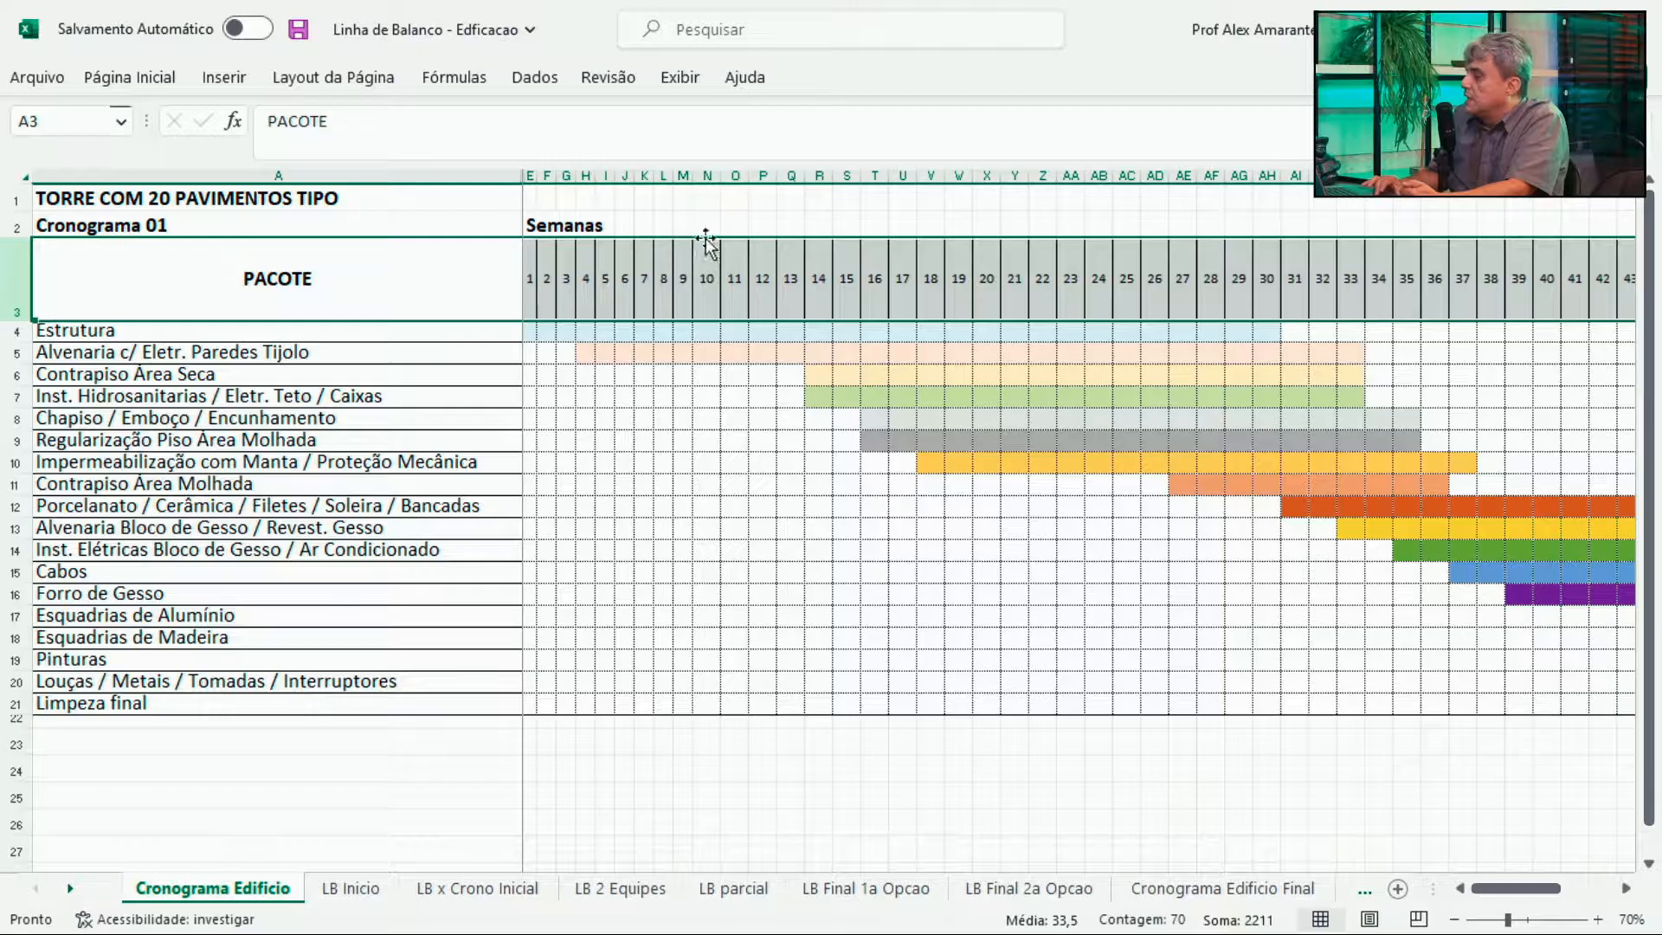
click(989, 174)
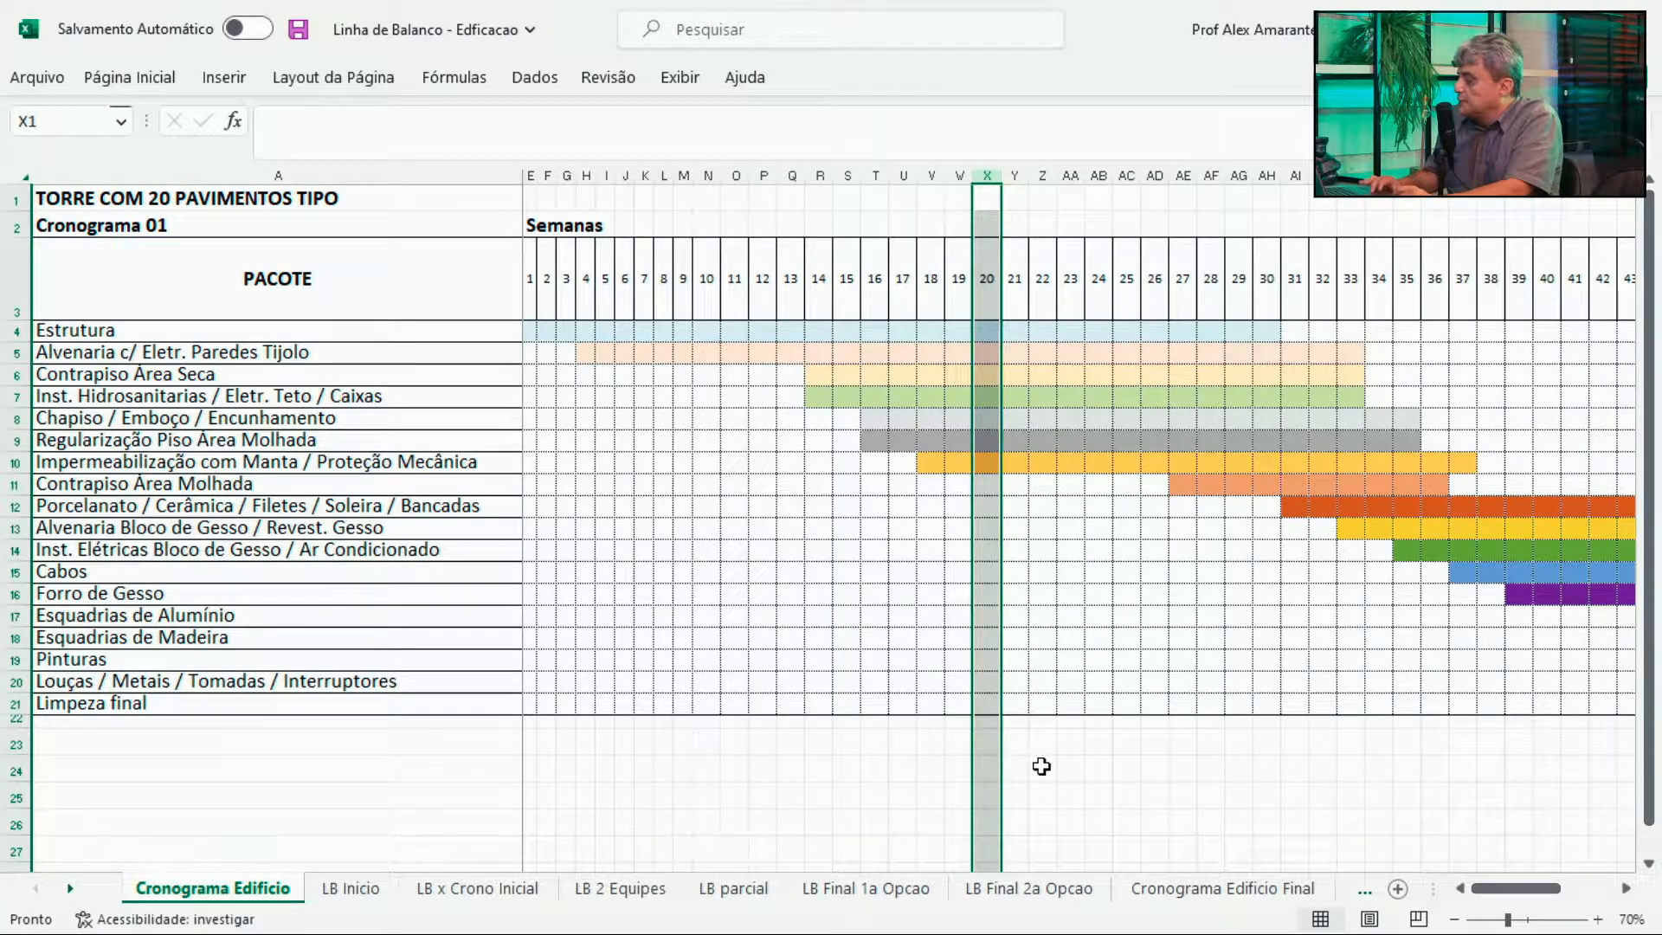
Compare the LB Final 1a Opcao sheet with the LB Final 2a Opcao sheet, ending on LB Final 1a Opcao.
click(891, 886)
click(212, 555)
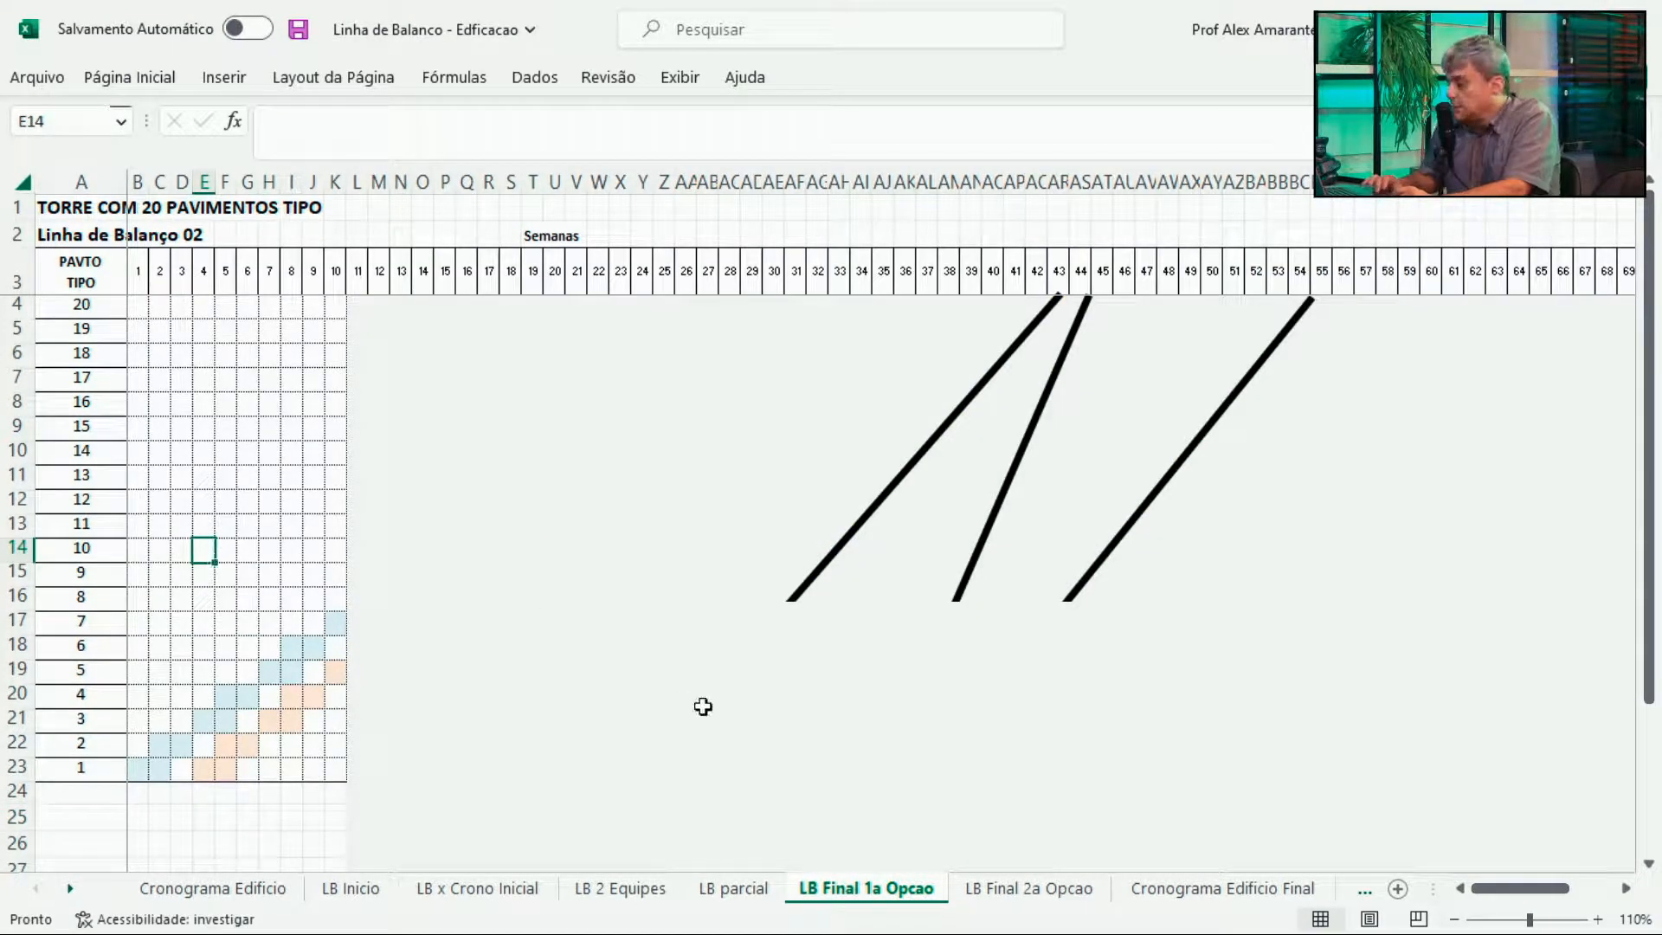
click(982, 890)
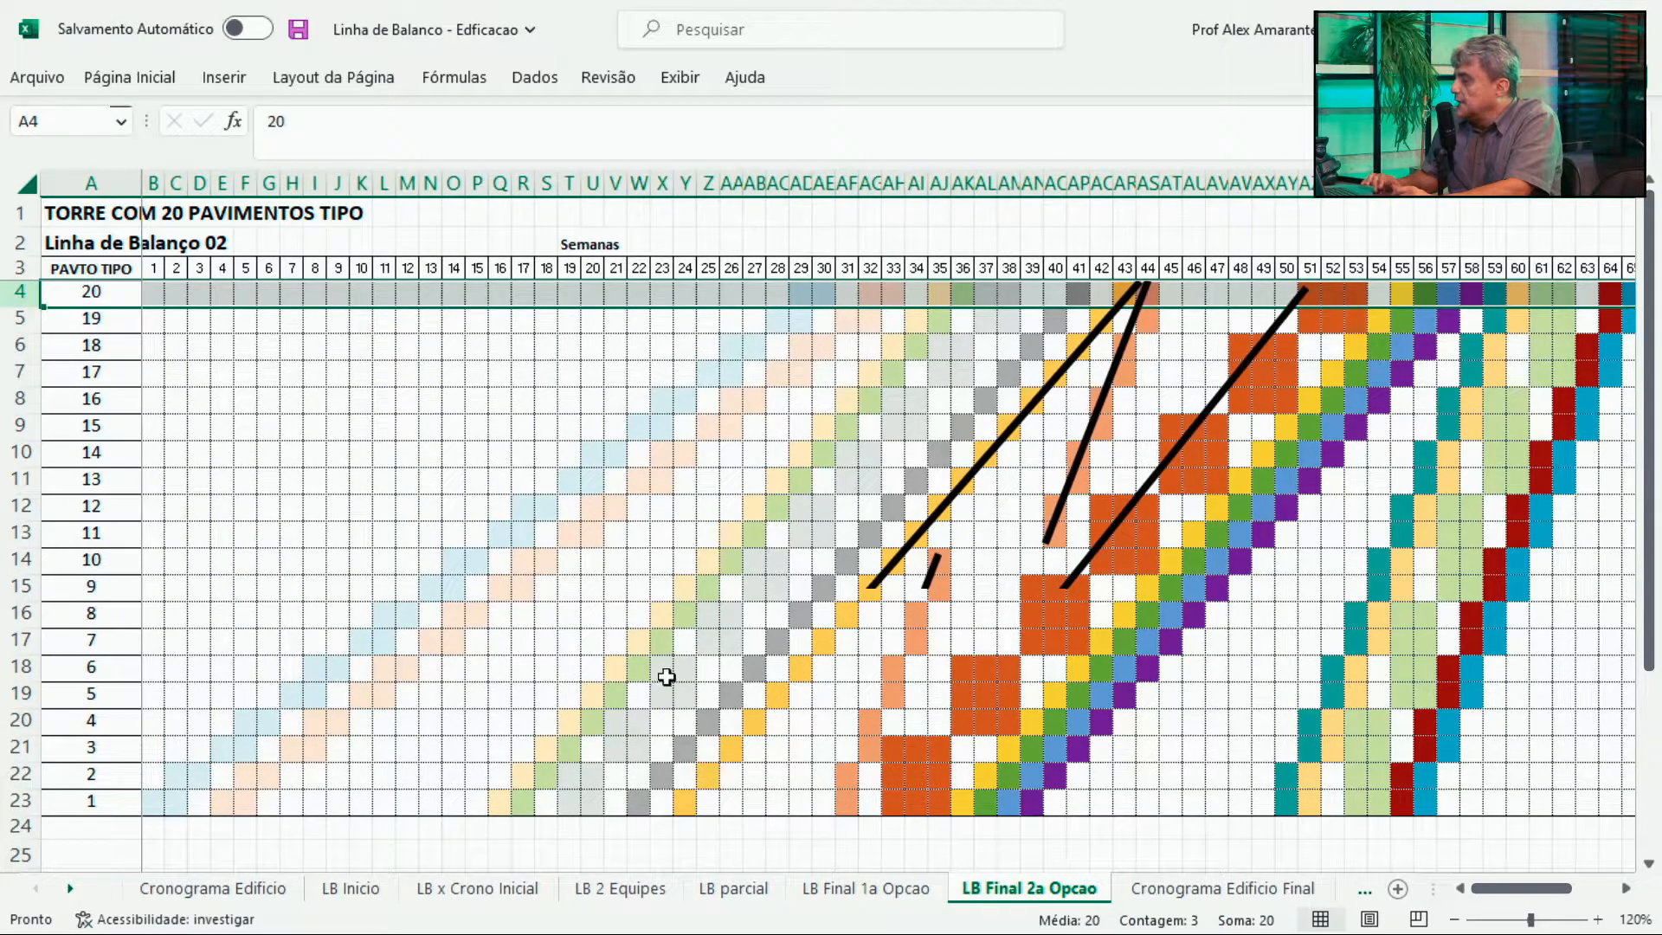
drag(523, 641, 430, 641)
click(431, 641)
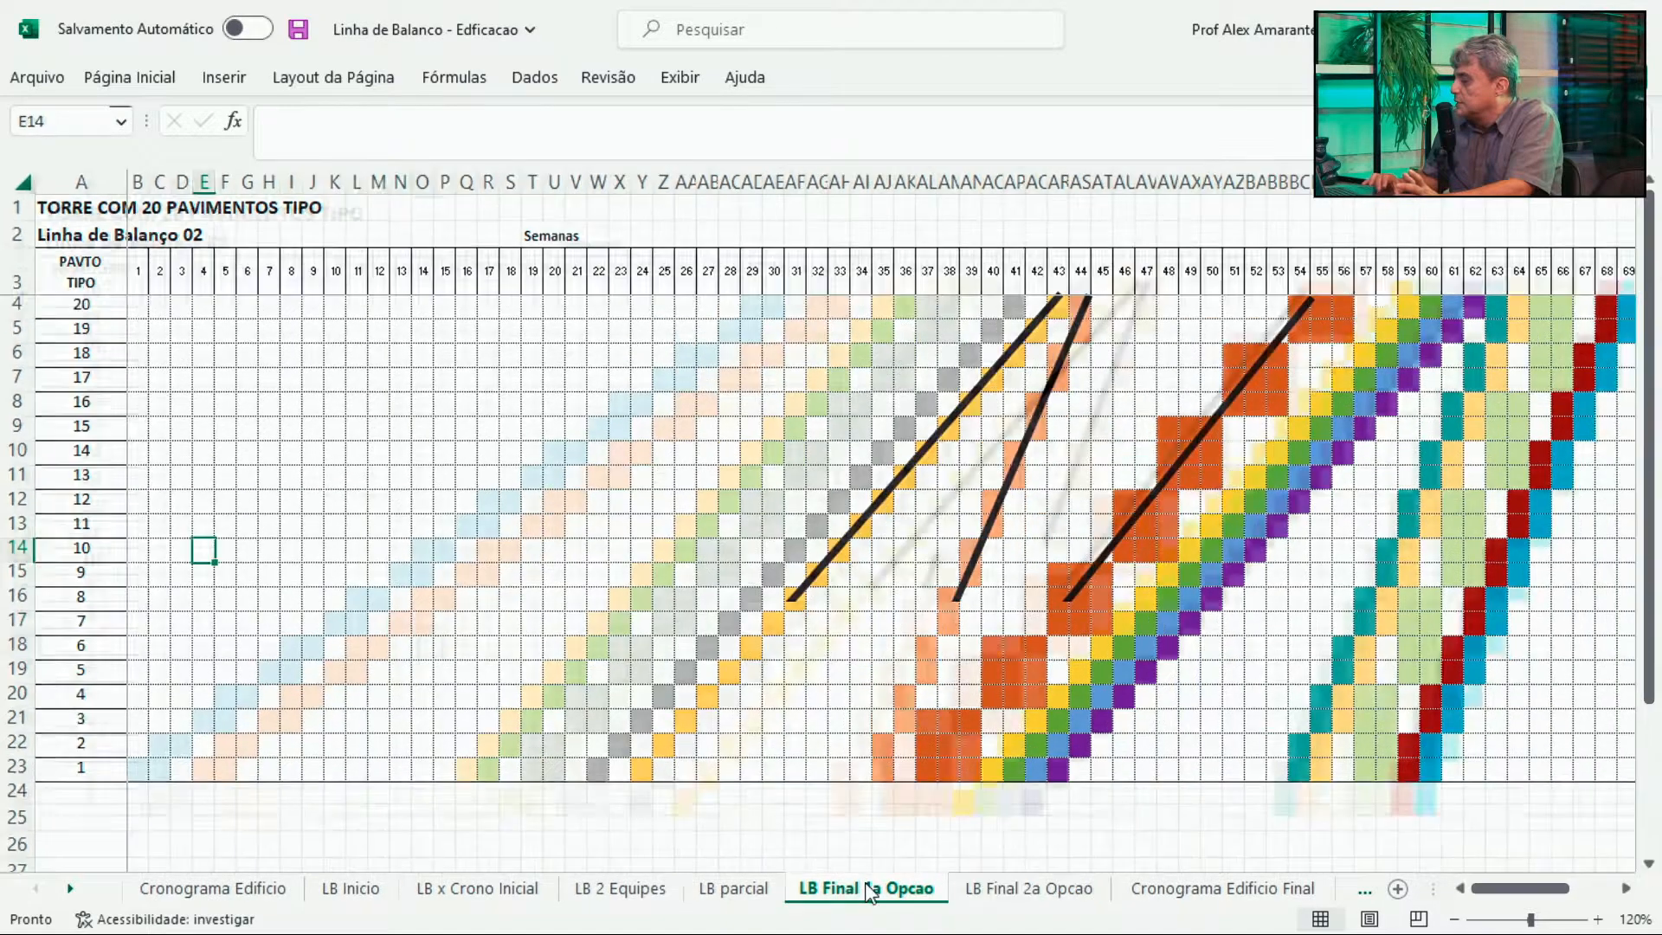
click(868, 889)
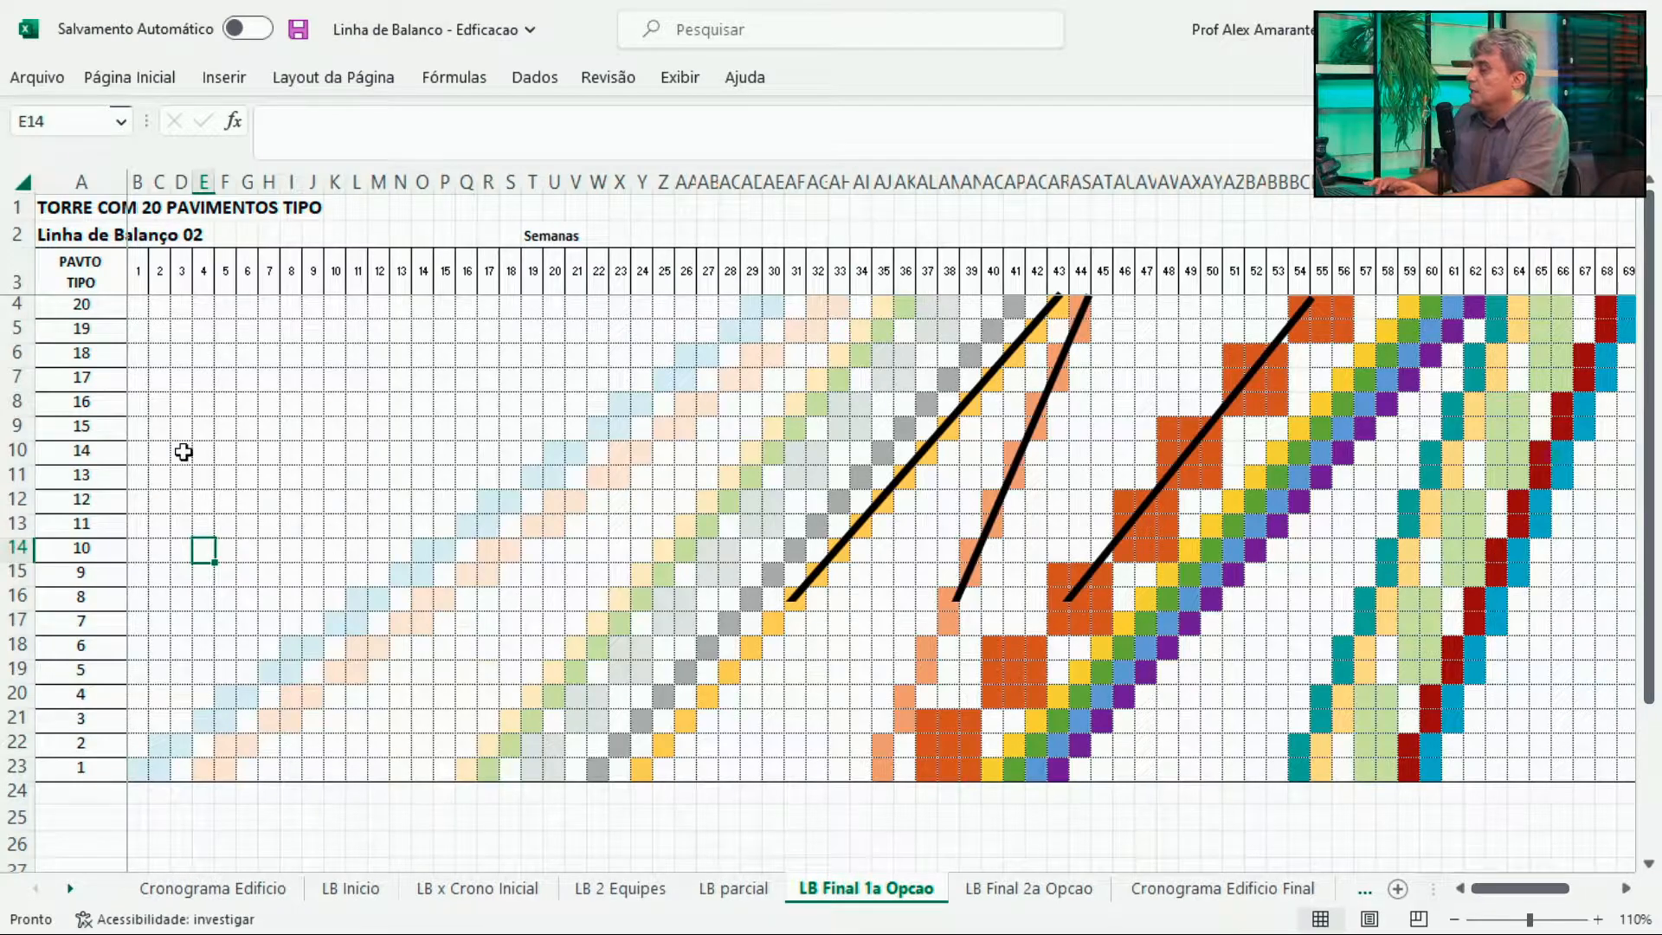
Highlight the line of balance's floor column, the floor 1 and floor 20 rows, and the weeks row, ending at cell C23.
click(94, 180)
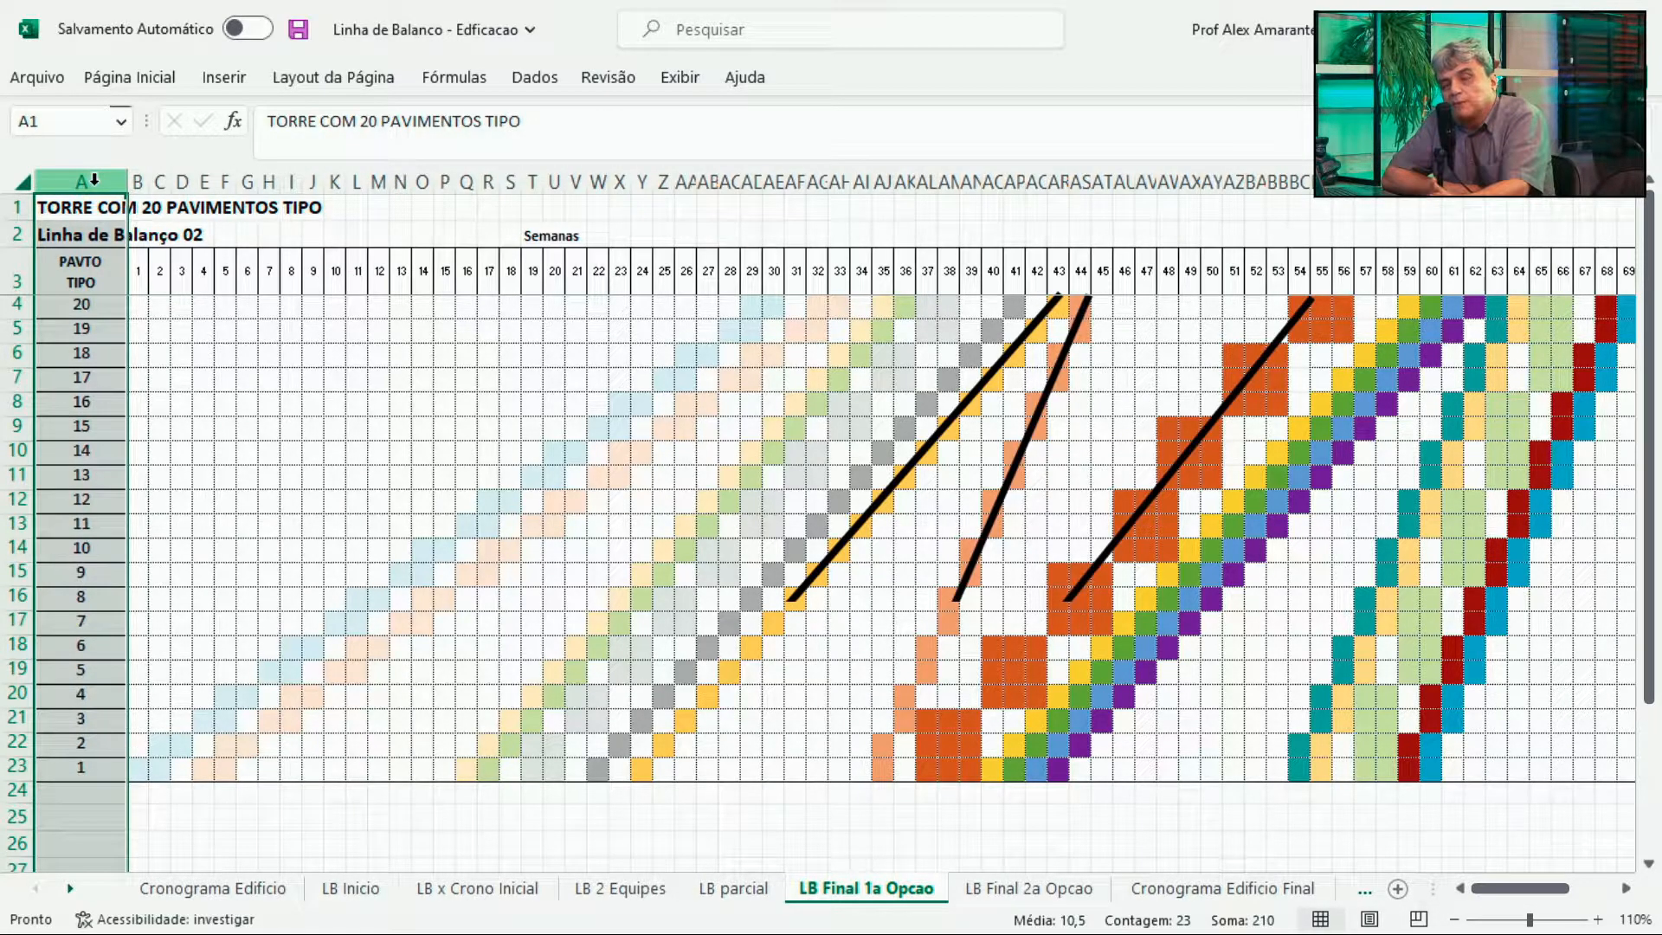
click(25, 764)
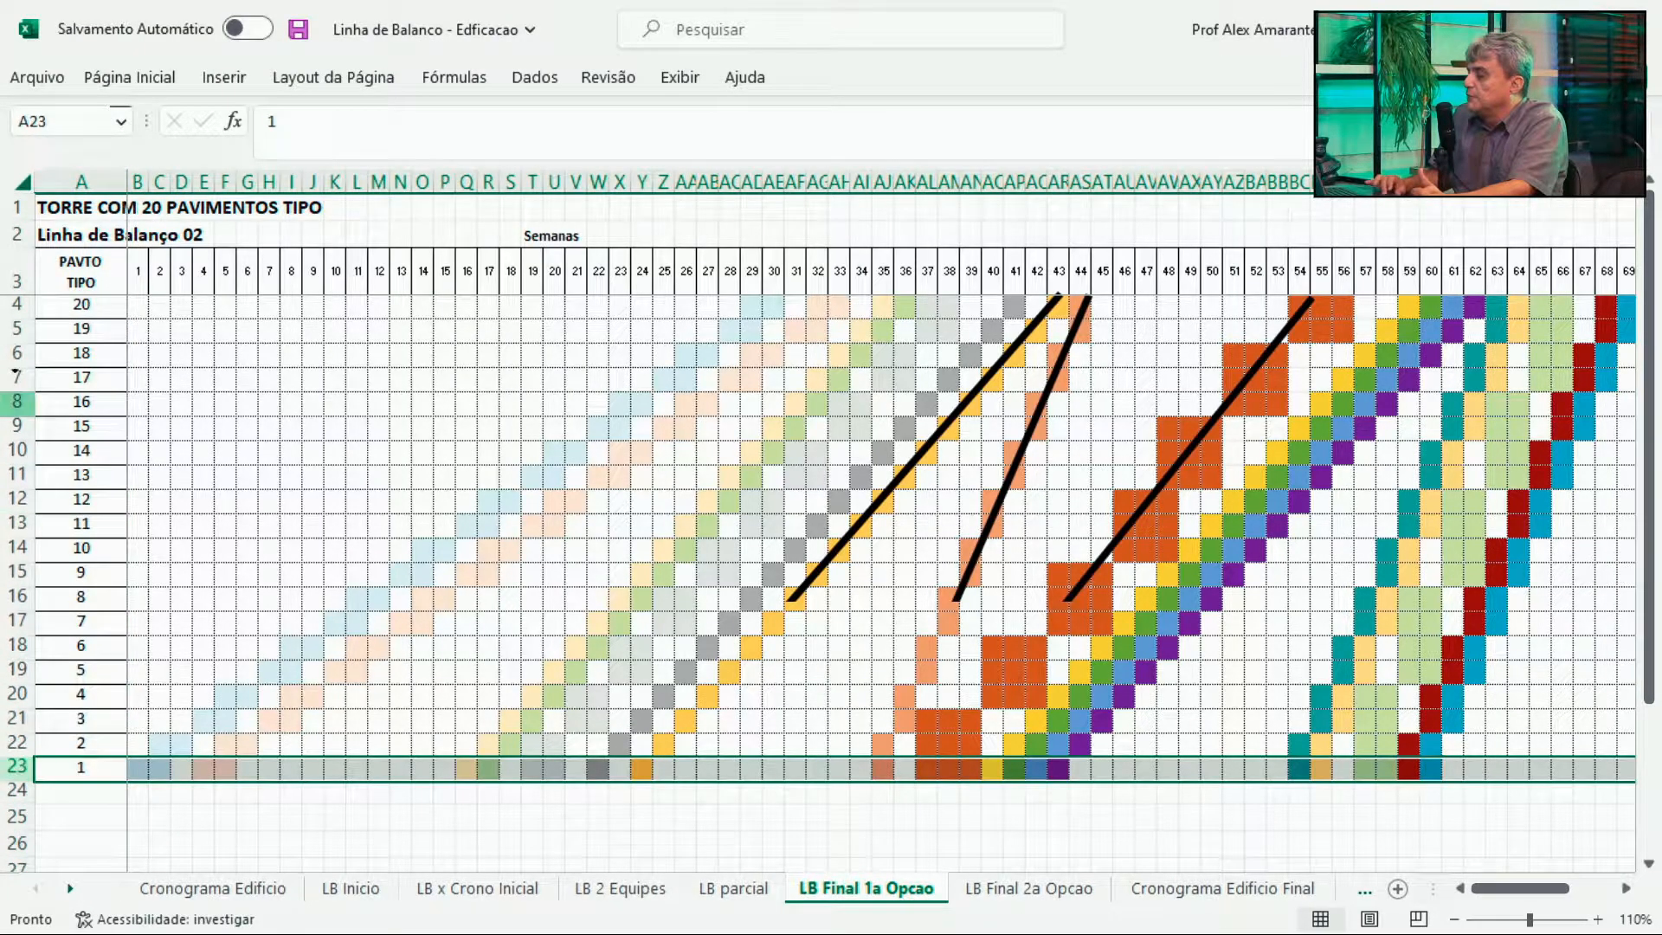
click(26, 306)
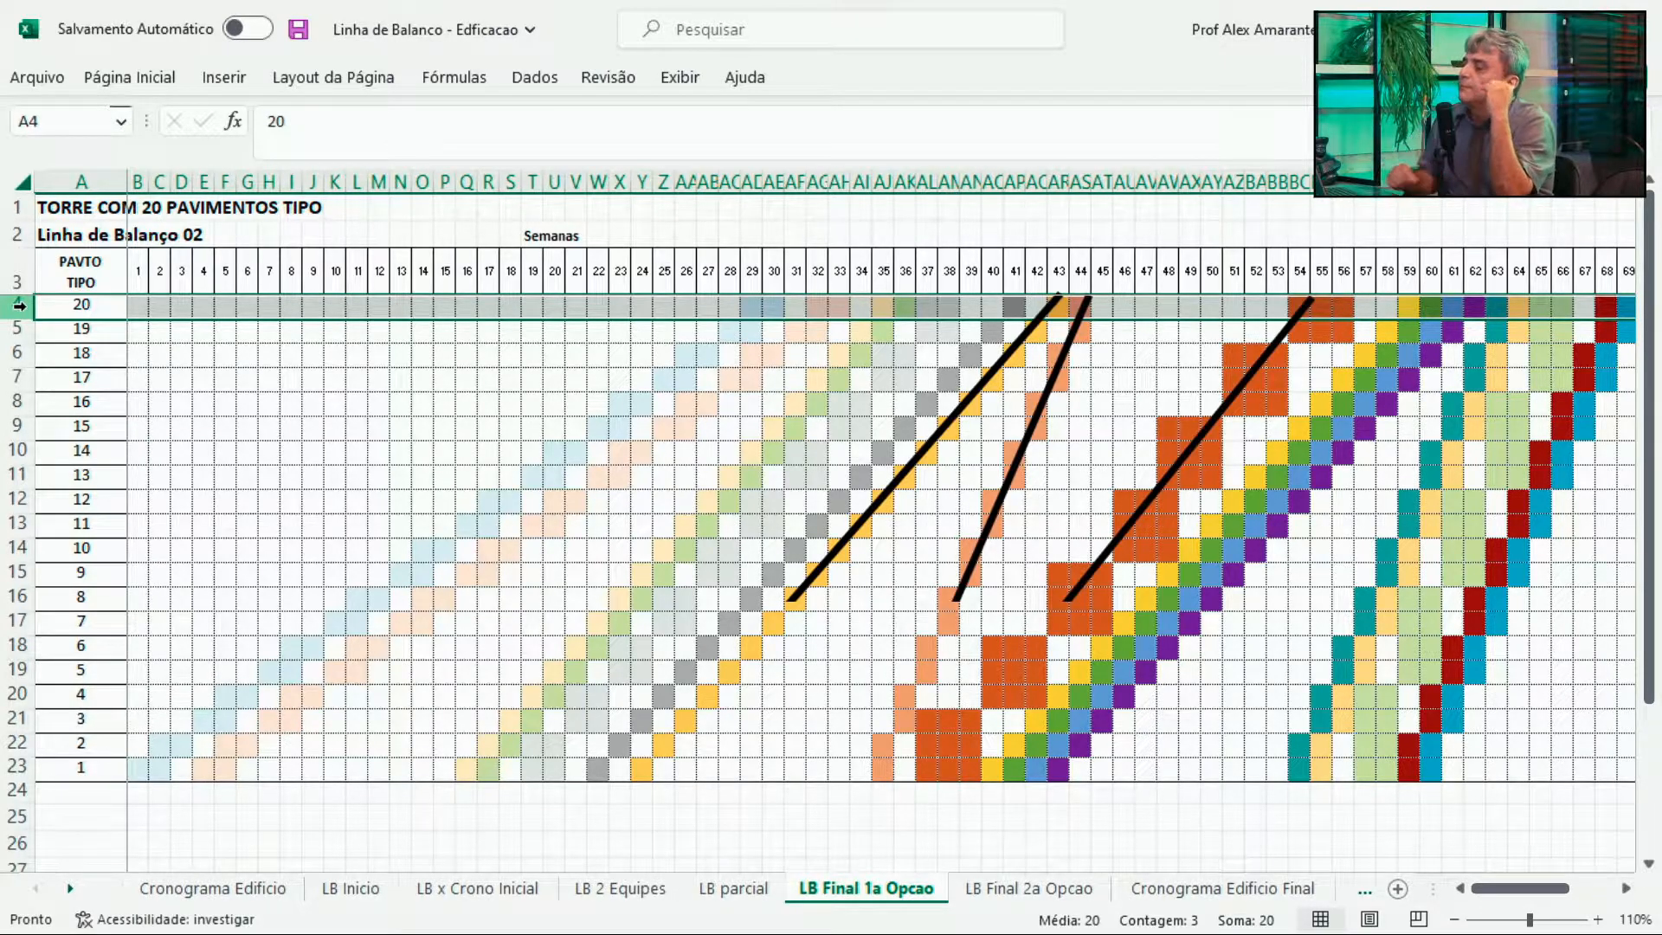
click(22, 769)
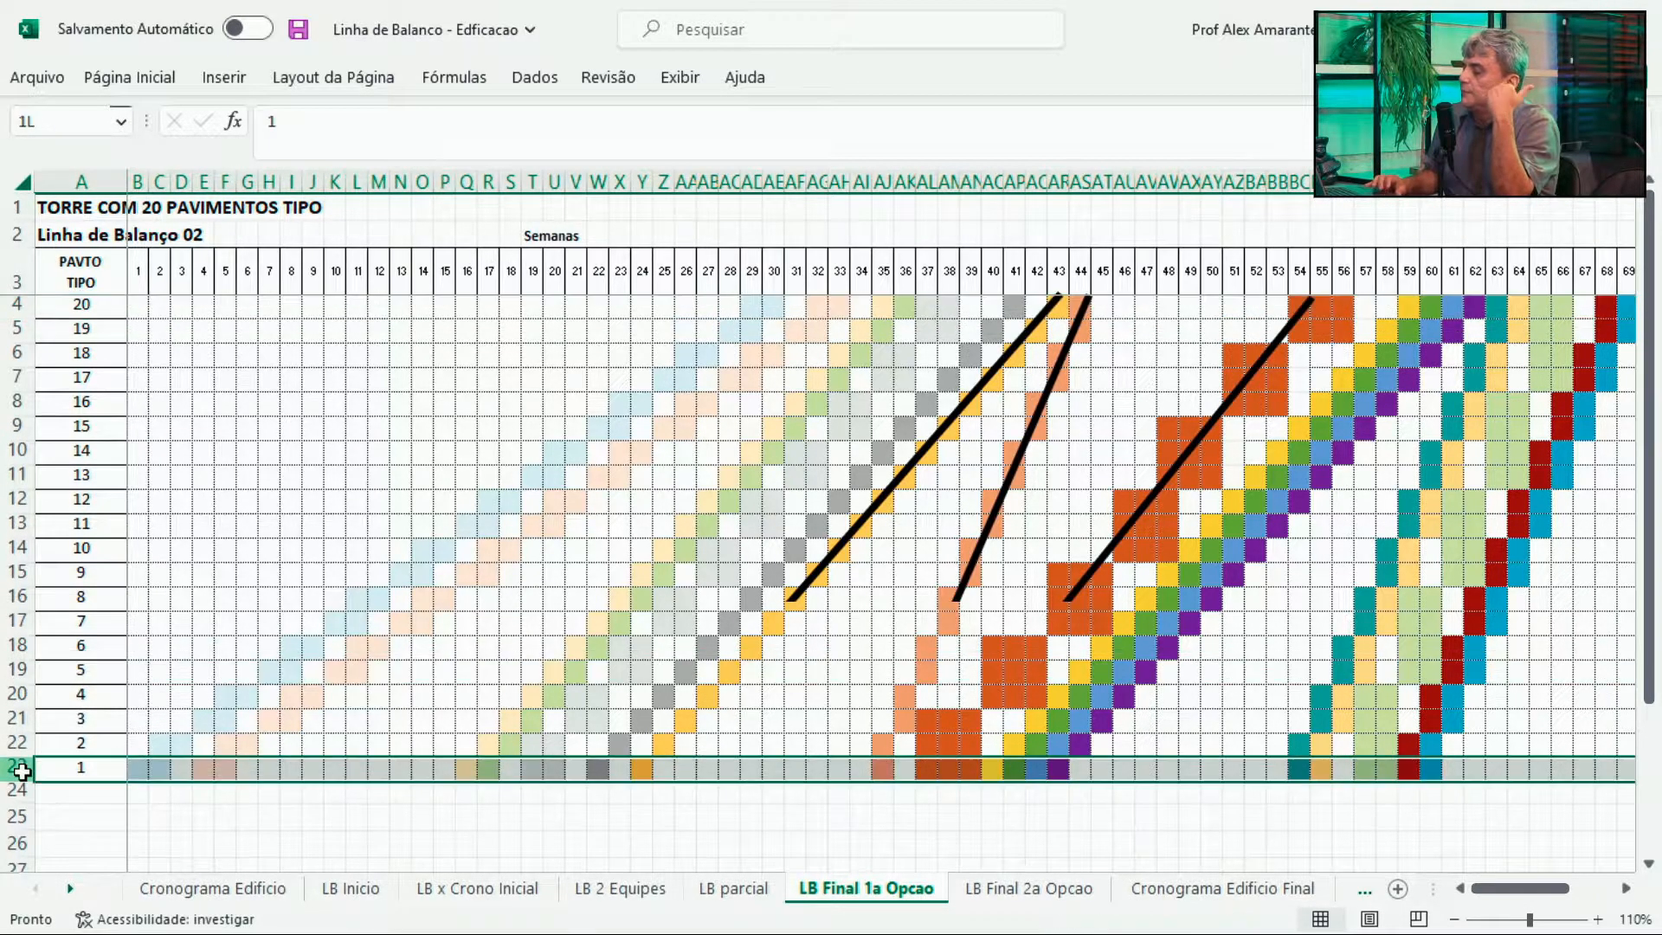
click(15, 310)
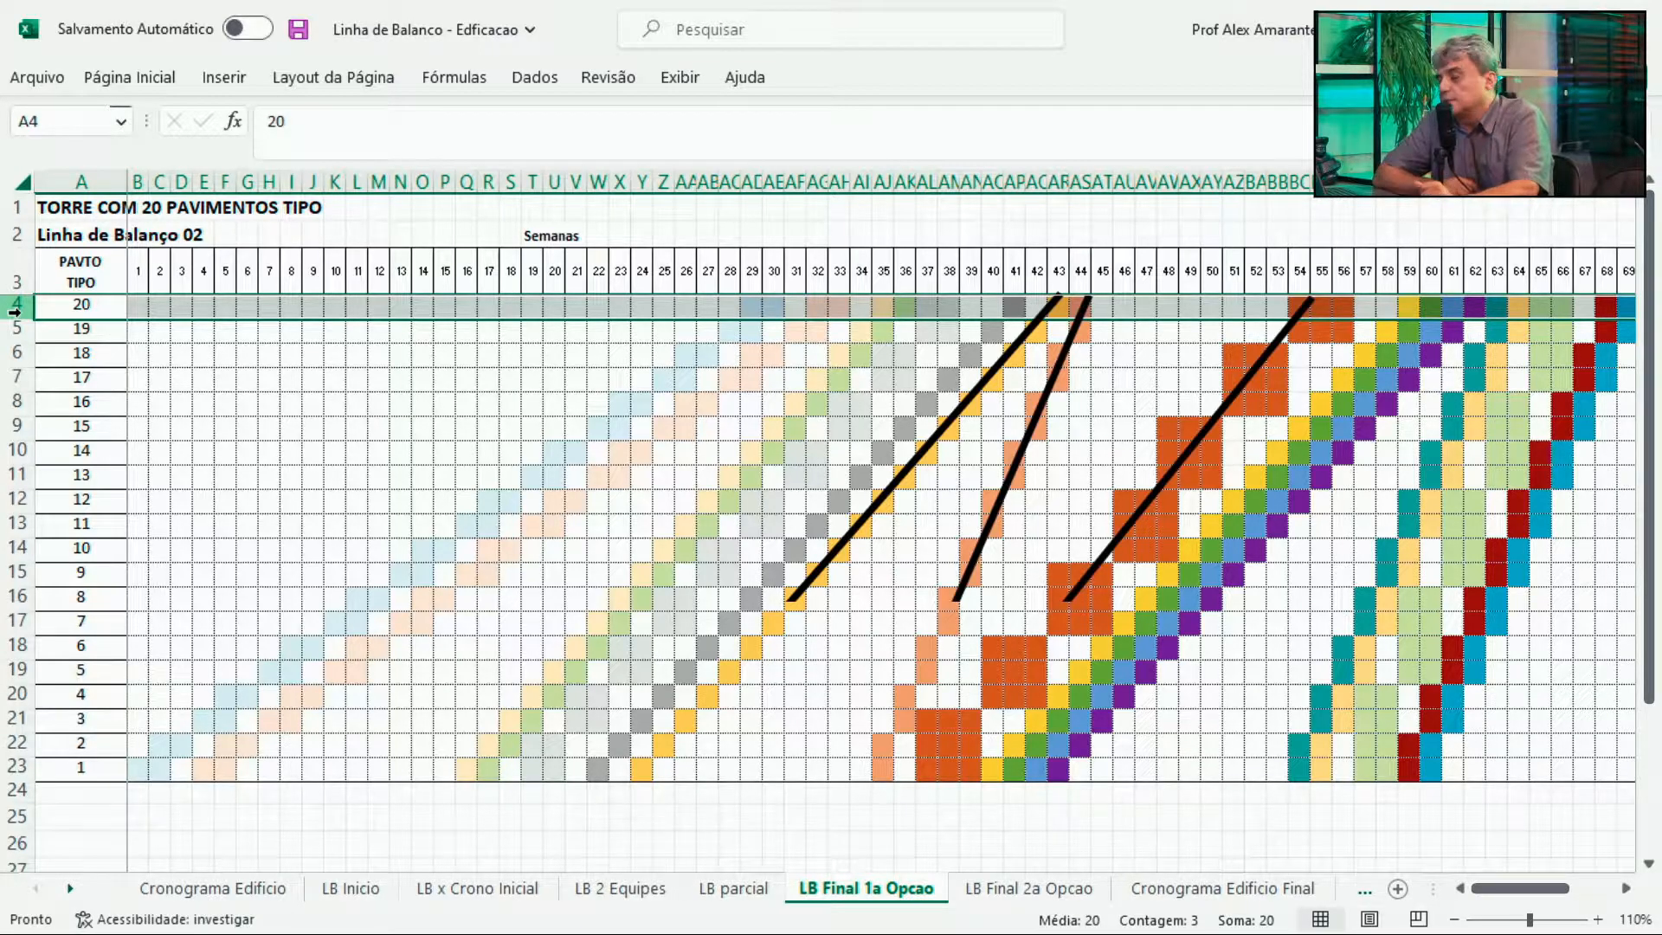
click(20, 269)
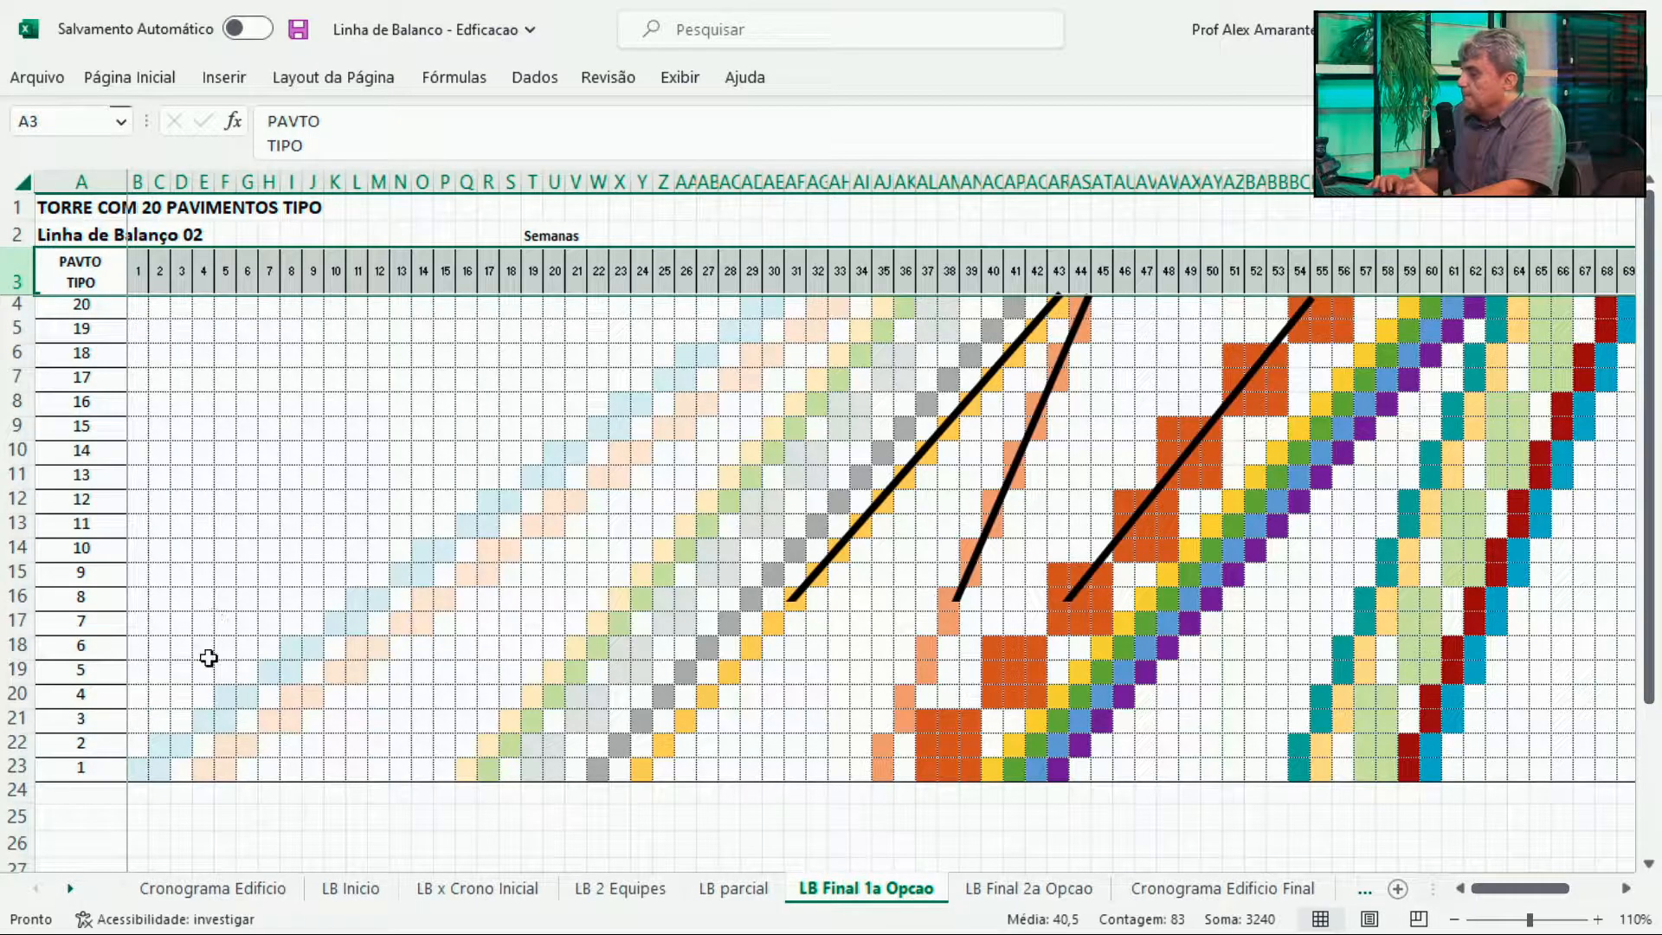
click(159, 767)
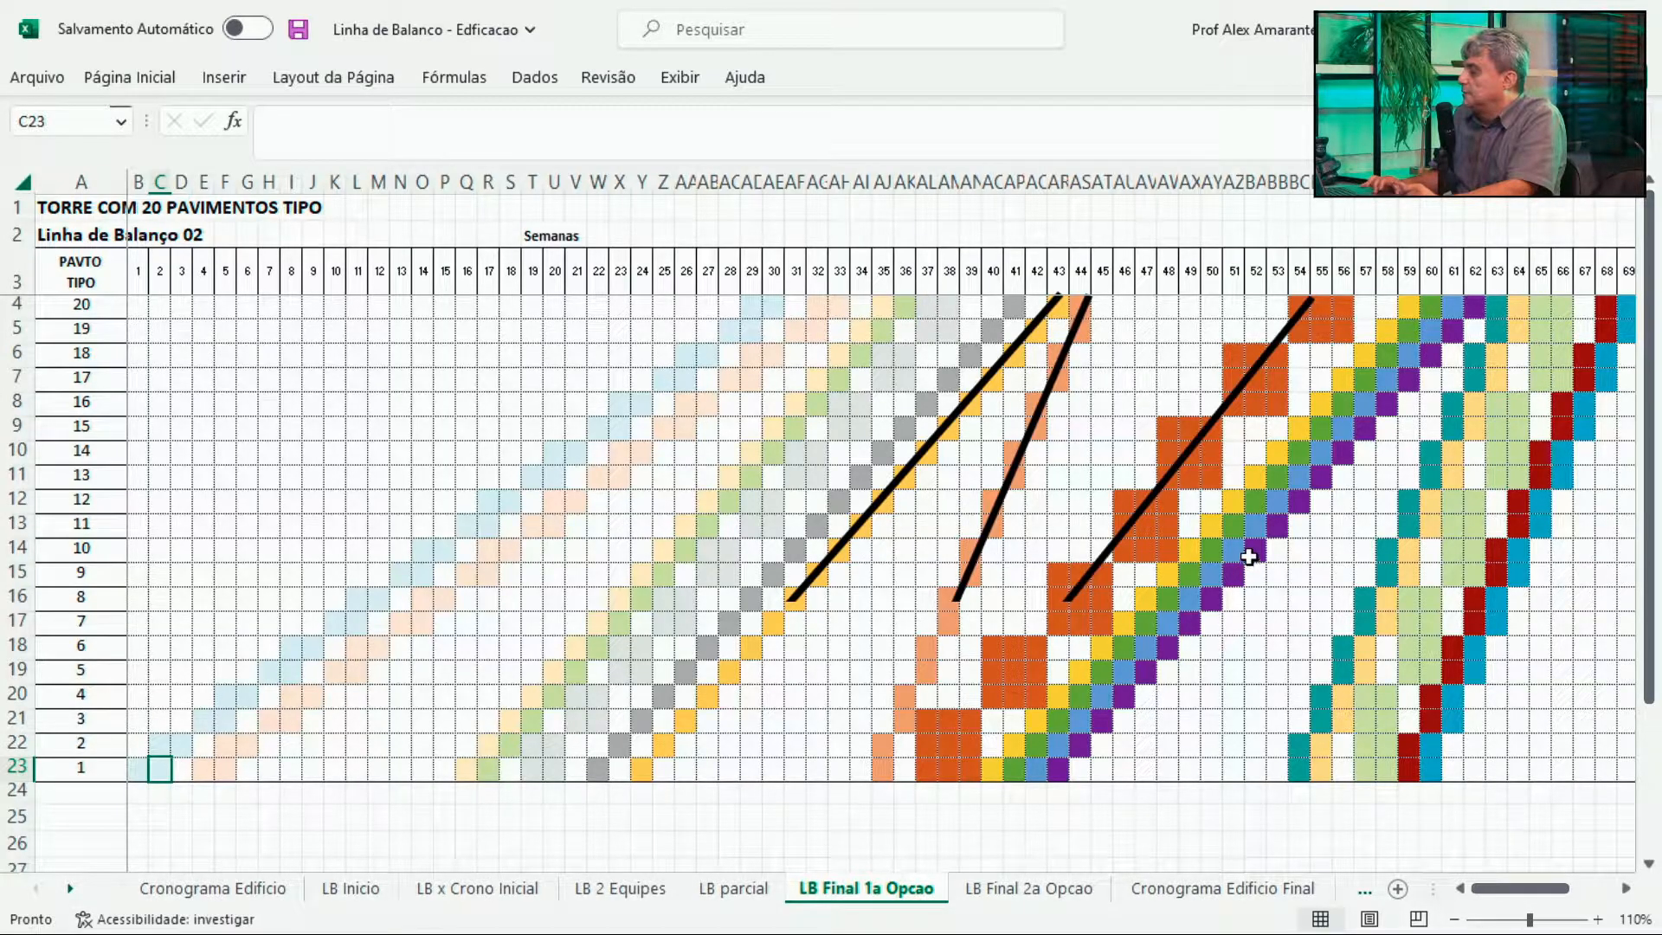
On the Cronograma Edificio sheet, highlight the PACOTE column and week row, and trace the Inst. Hidrosanitarias bar from week 14 to week 18.
click(249, 891)
click(761, 397)
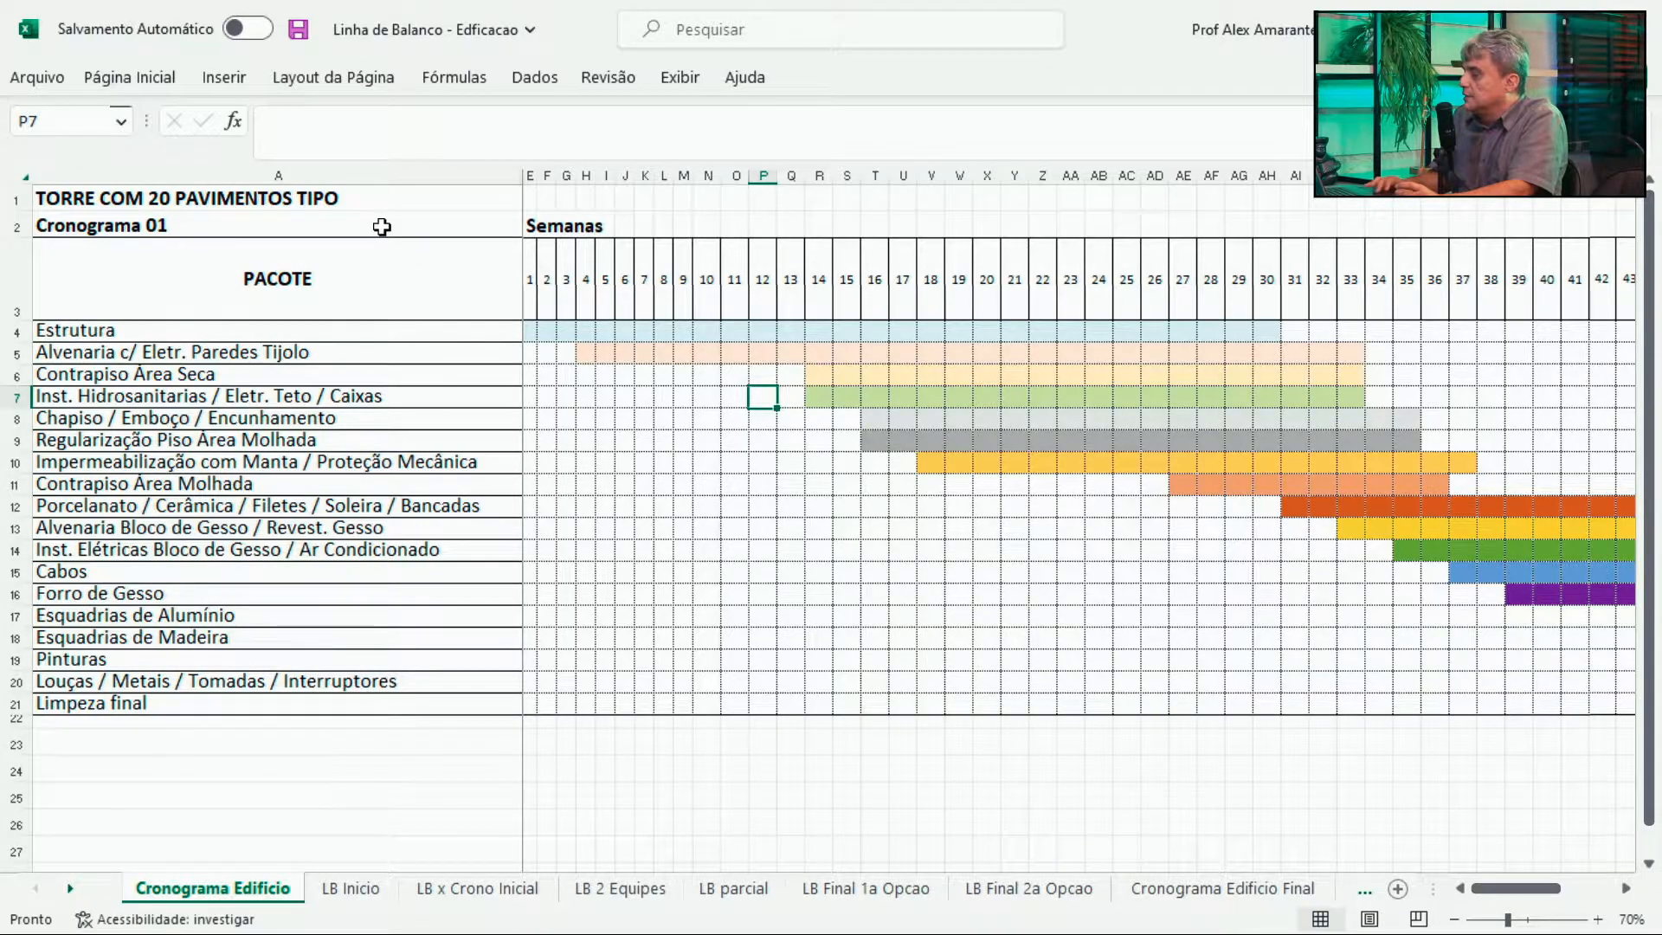
click(347, 175)
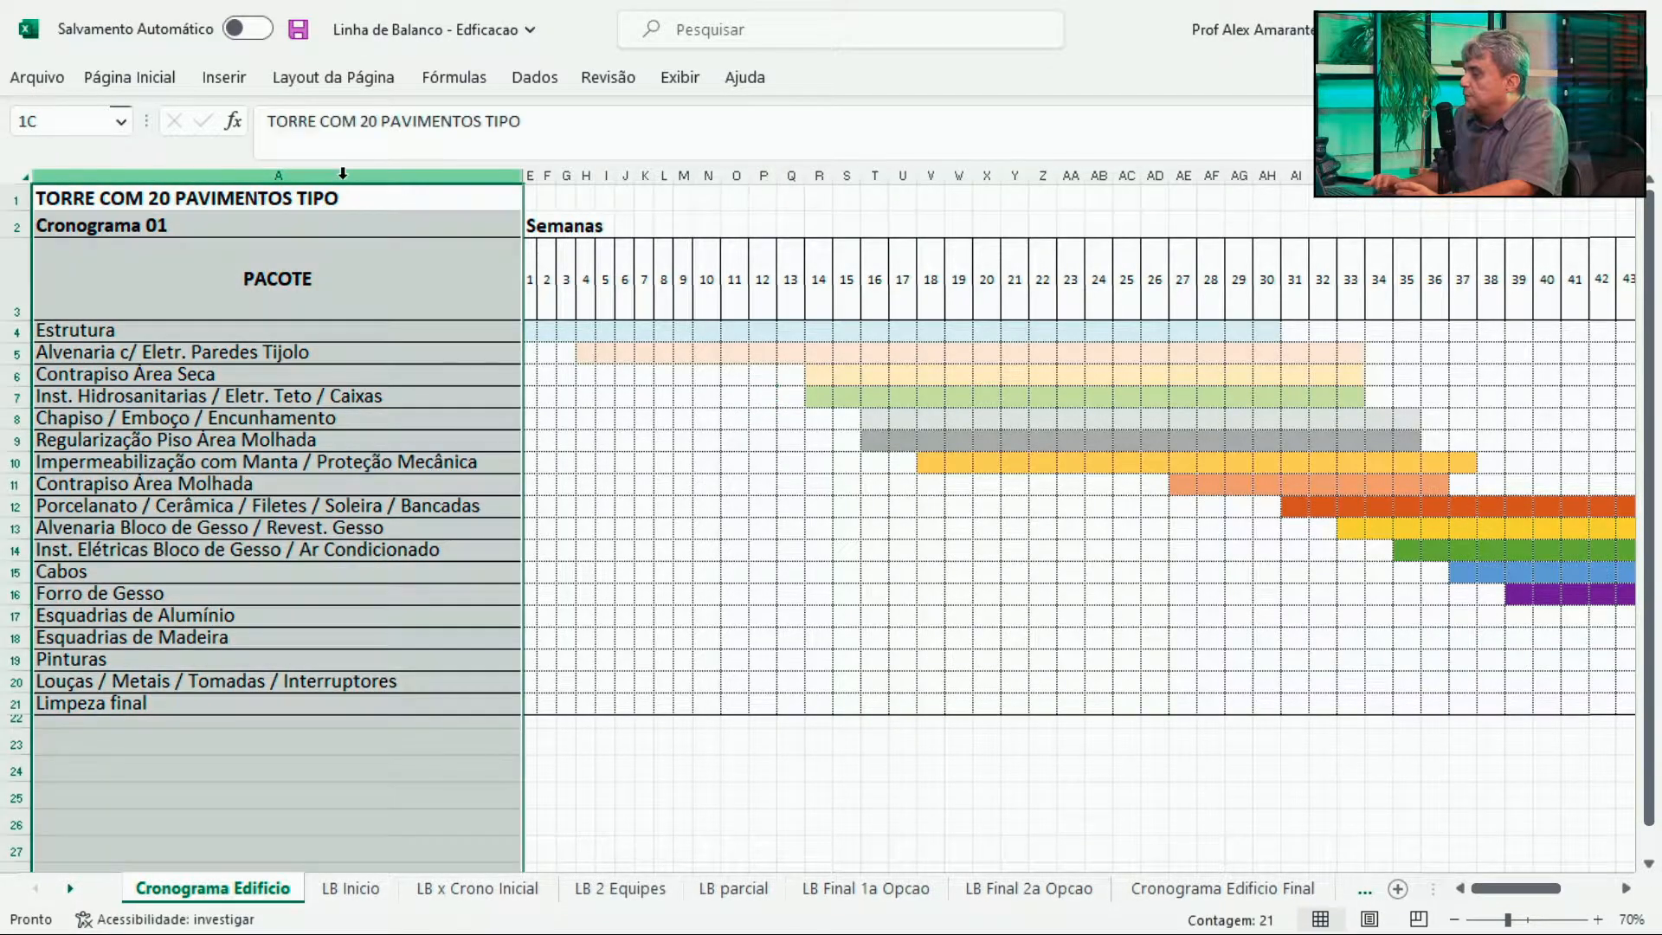
click(13, 293)
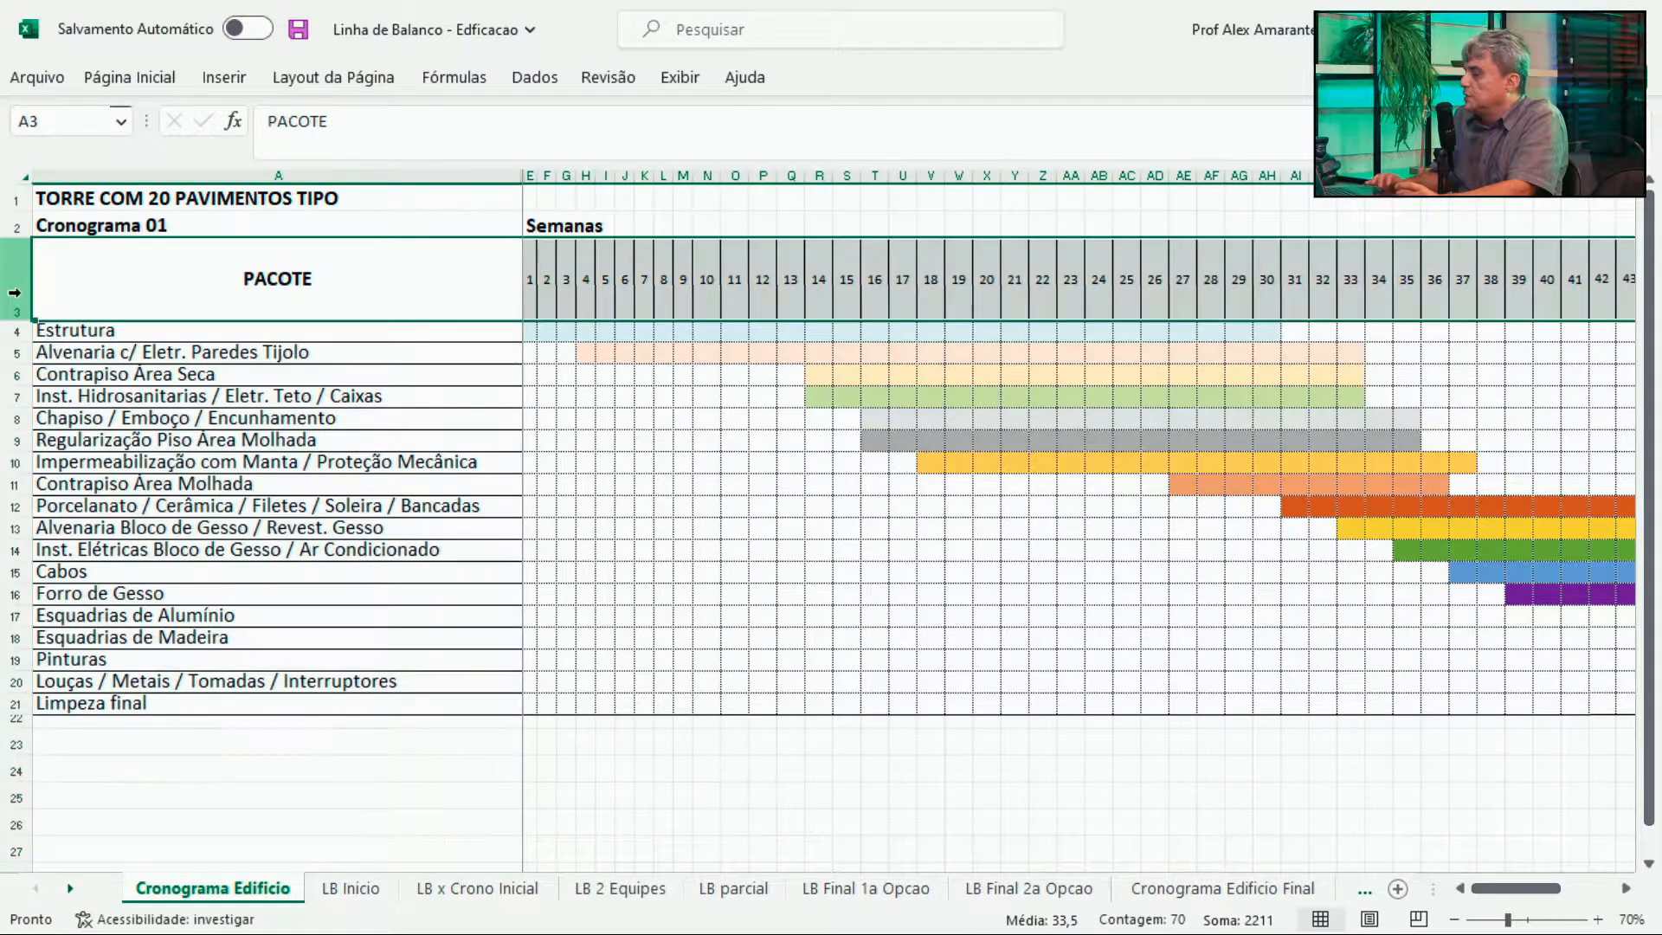
click(822, 395)
key(Right)
key(Right)
key(Right)
key(Right)
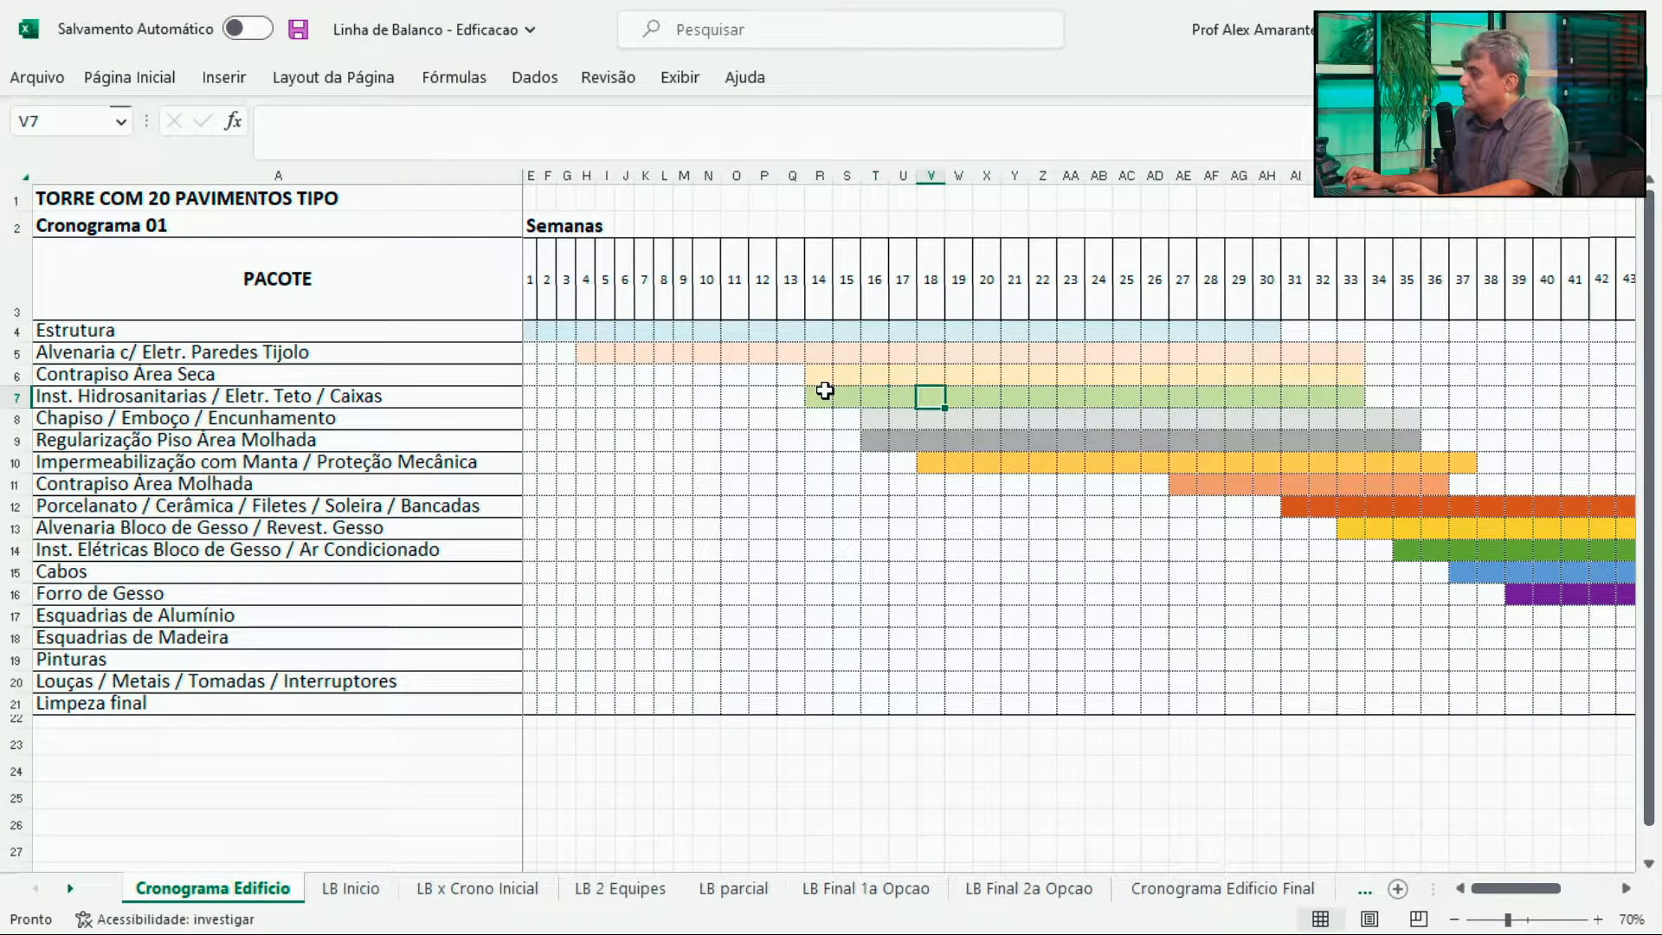
On the LB Final 1a Opcao sheet, highlight the floor column and weeks row, and point out light grey cells up to W20.
click(889, 889)
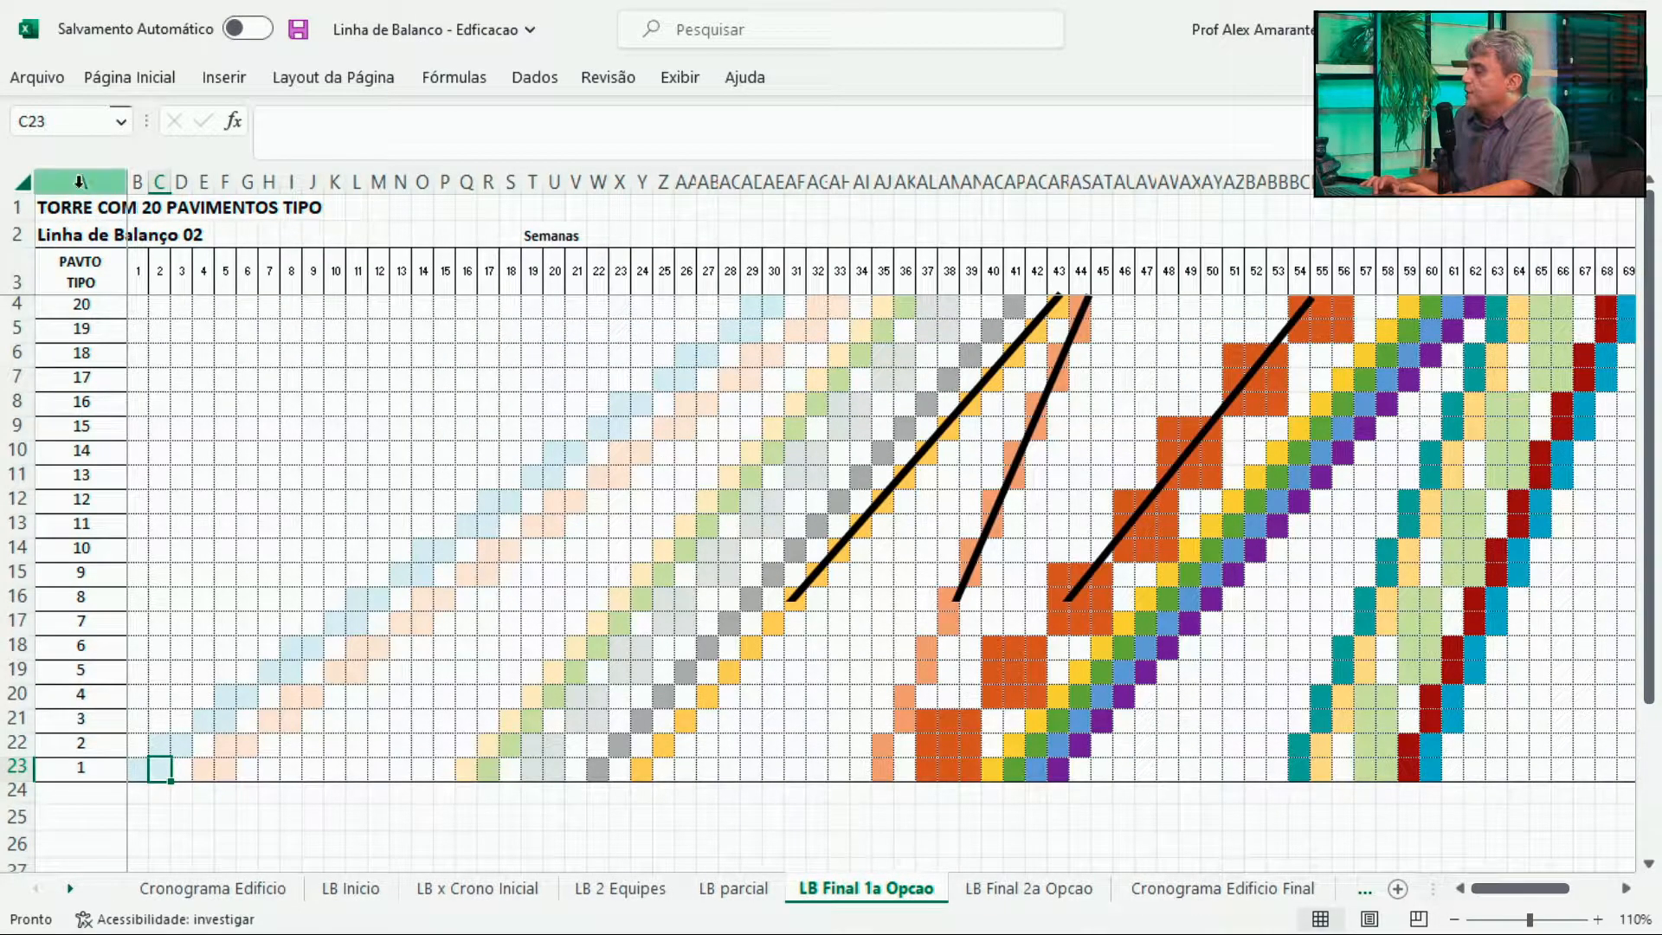
click(79, 182)
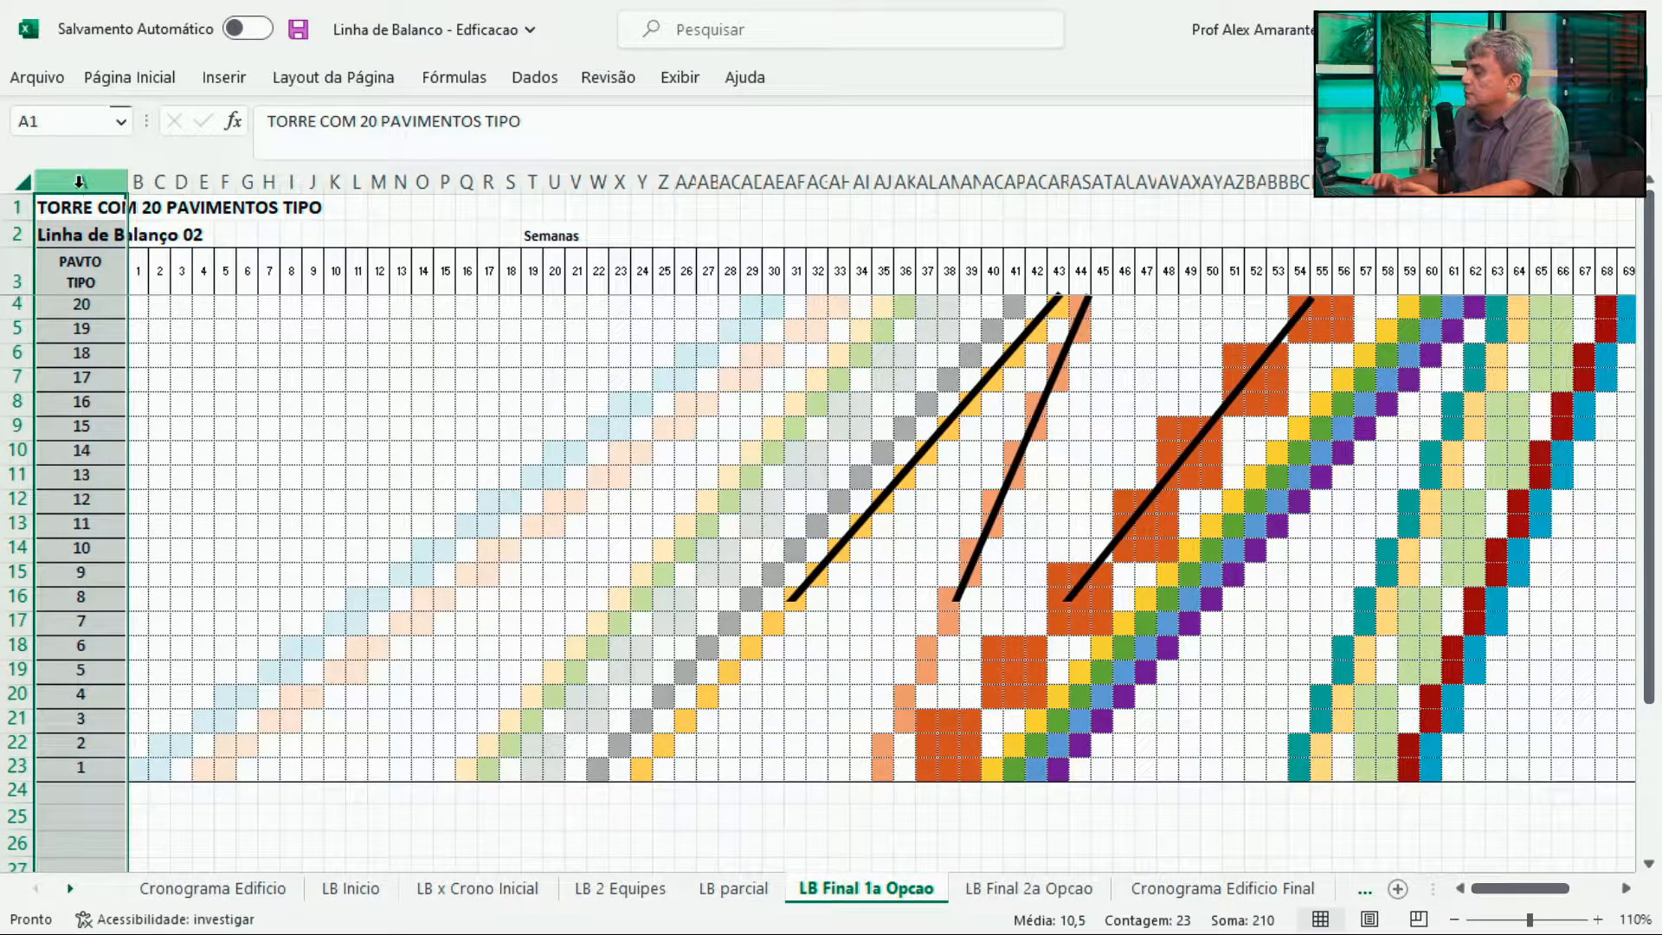
click(19, 272)
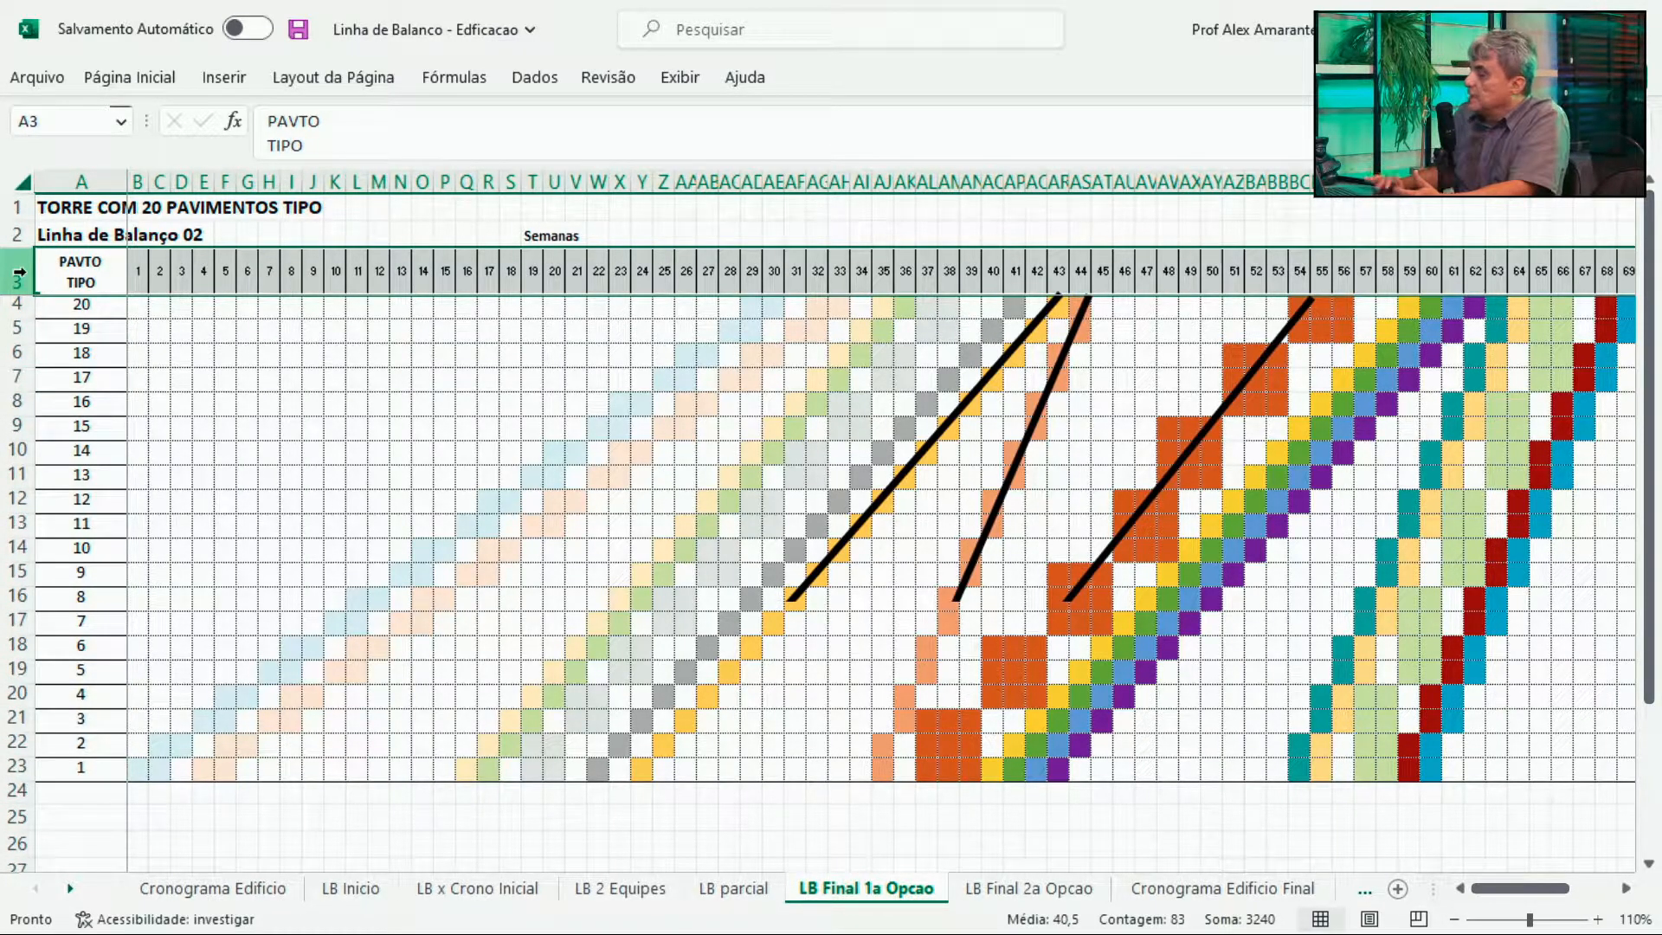
click(551, 744)
click(602, 696)
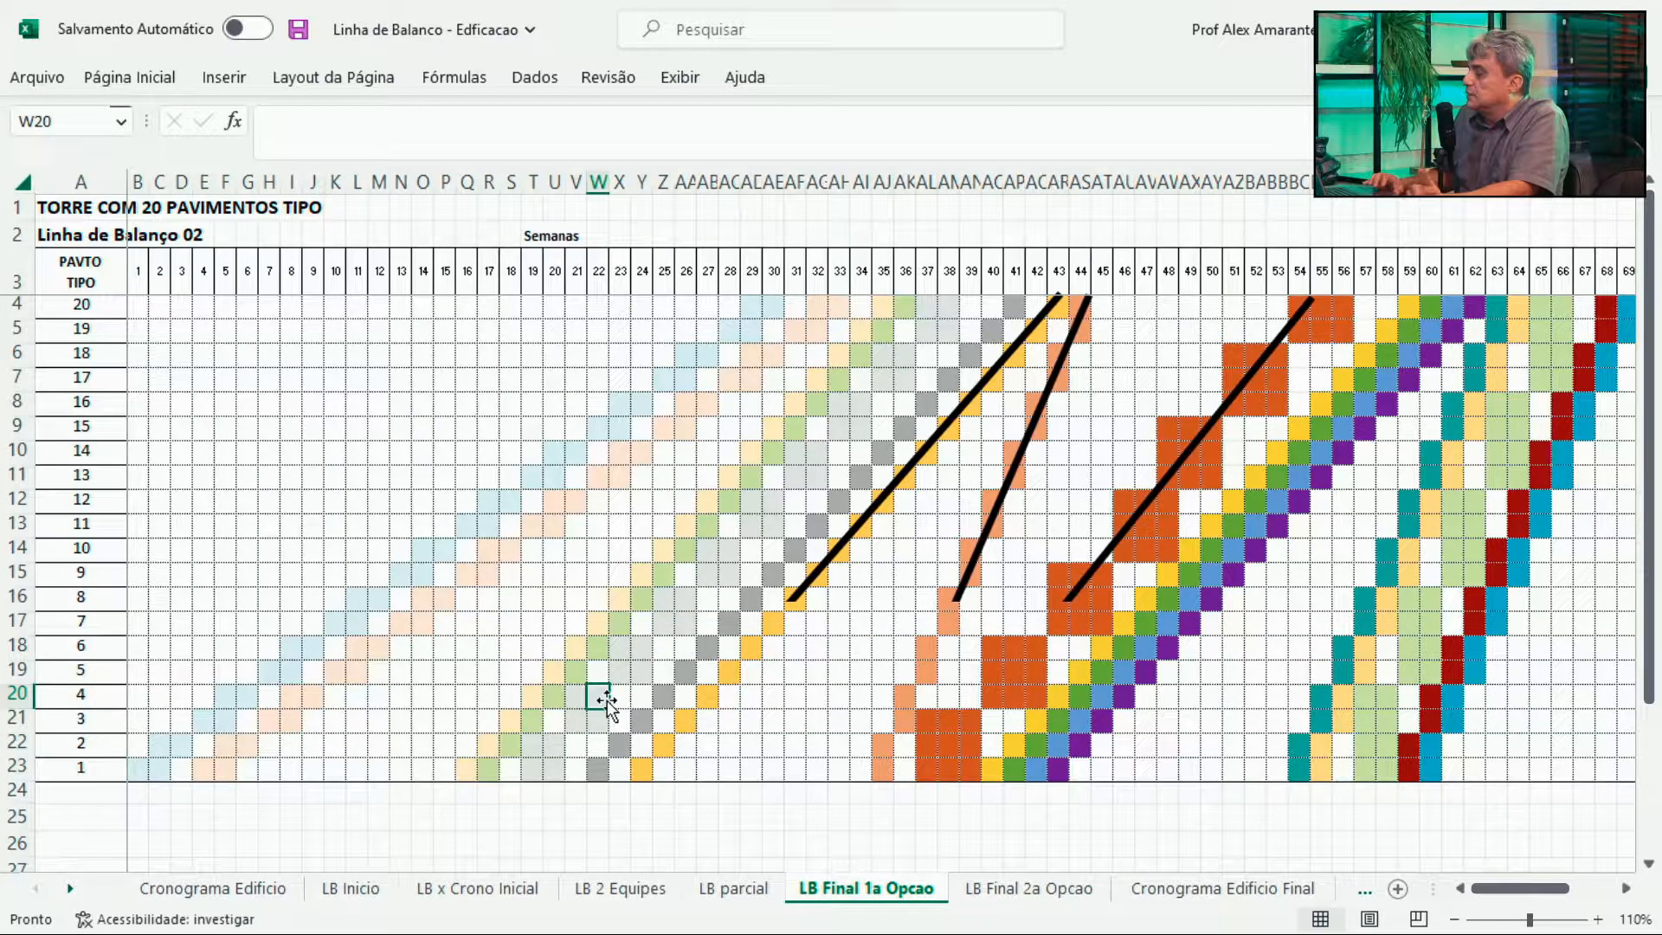
Return to the Cronograma Edificio sheet and highlight the Estrutura row, followed by the Alvenaria c/ Eletr. Paredes Tijolo row.
click(227, 889)
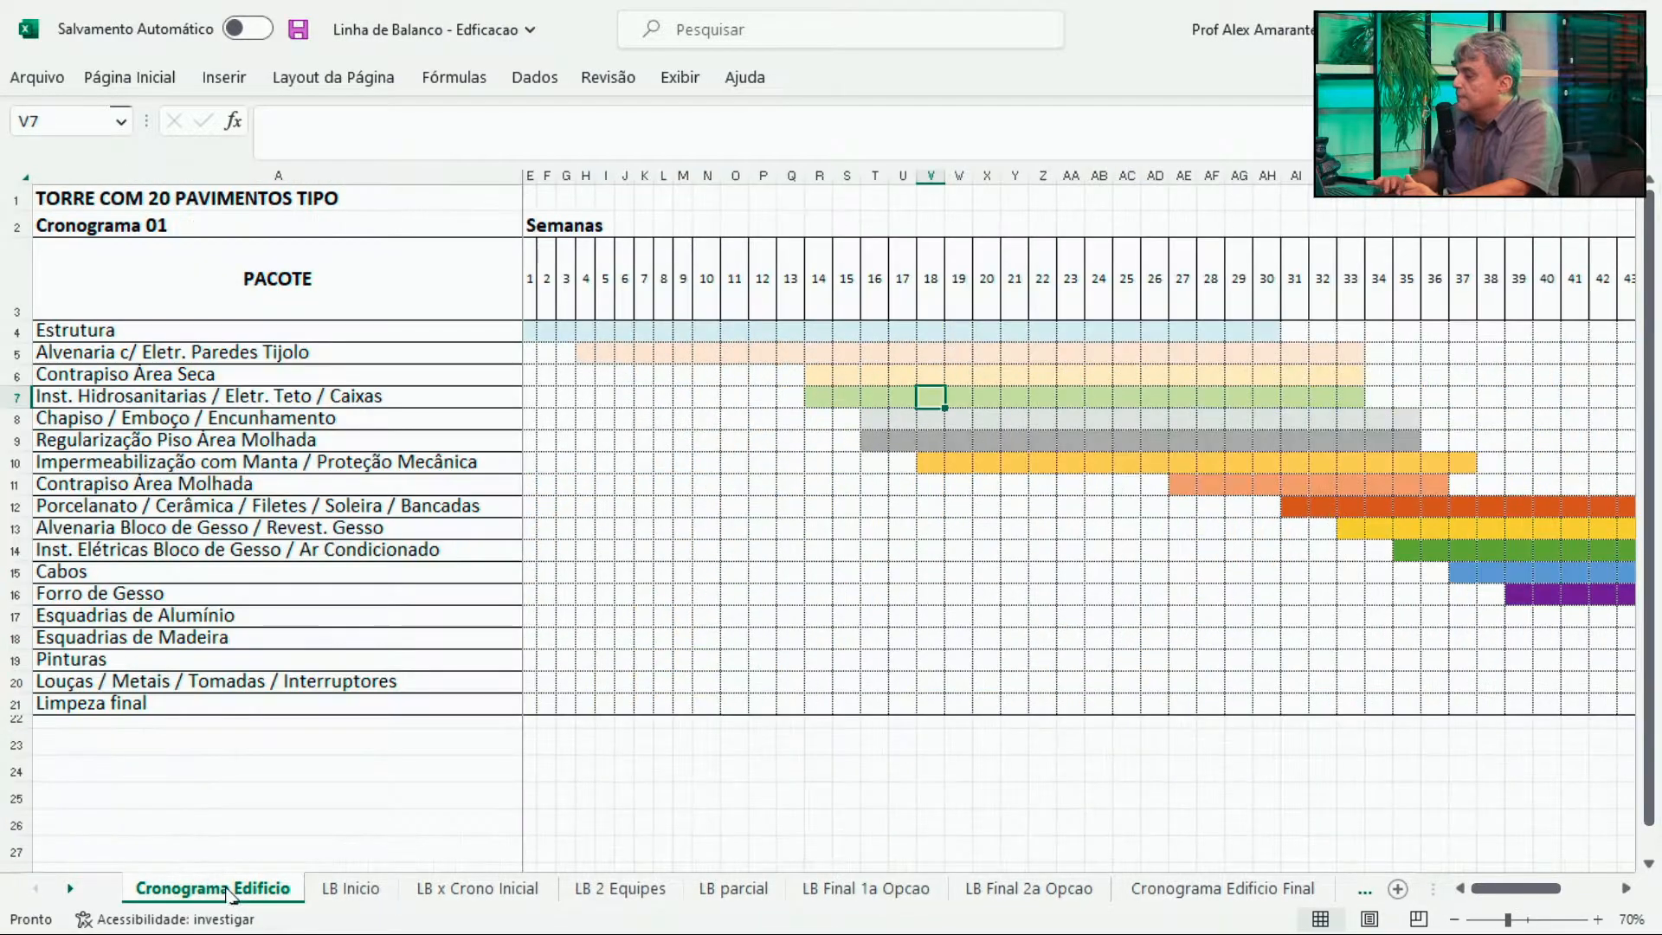
click(551, 330)
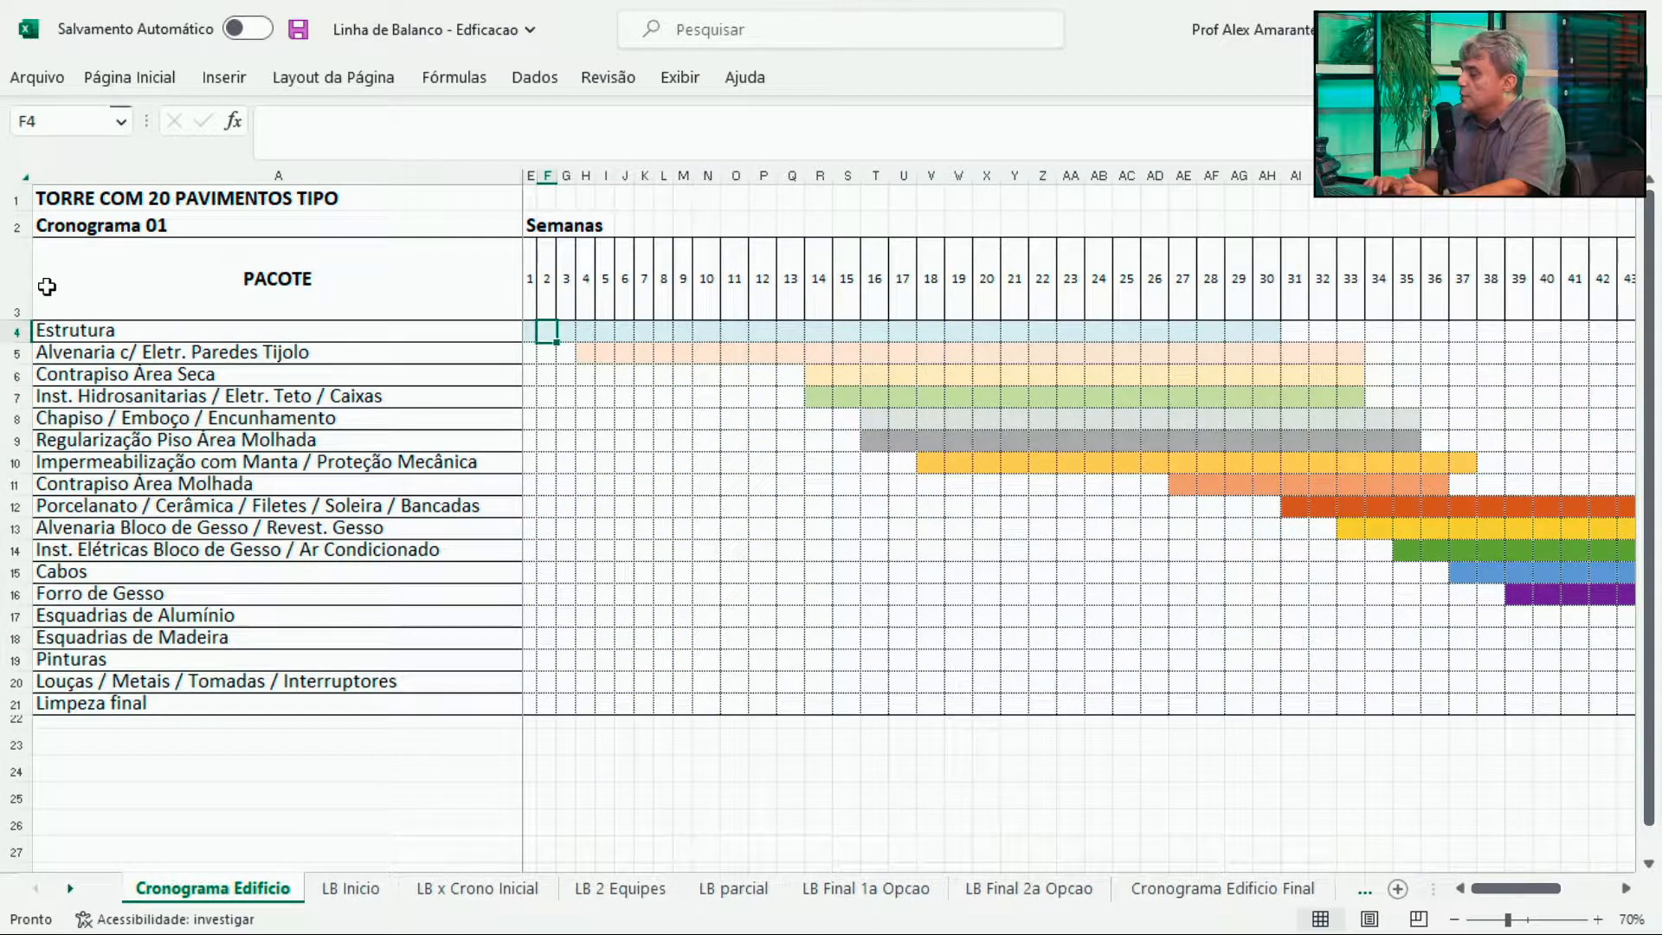
click(9, 331)
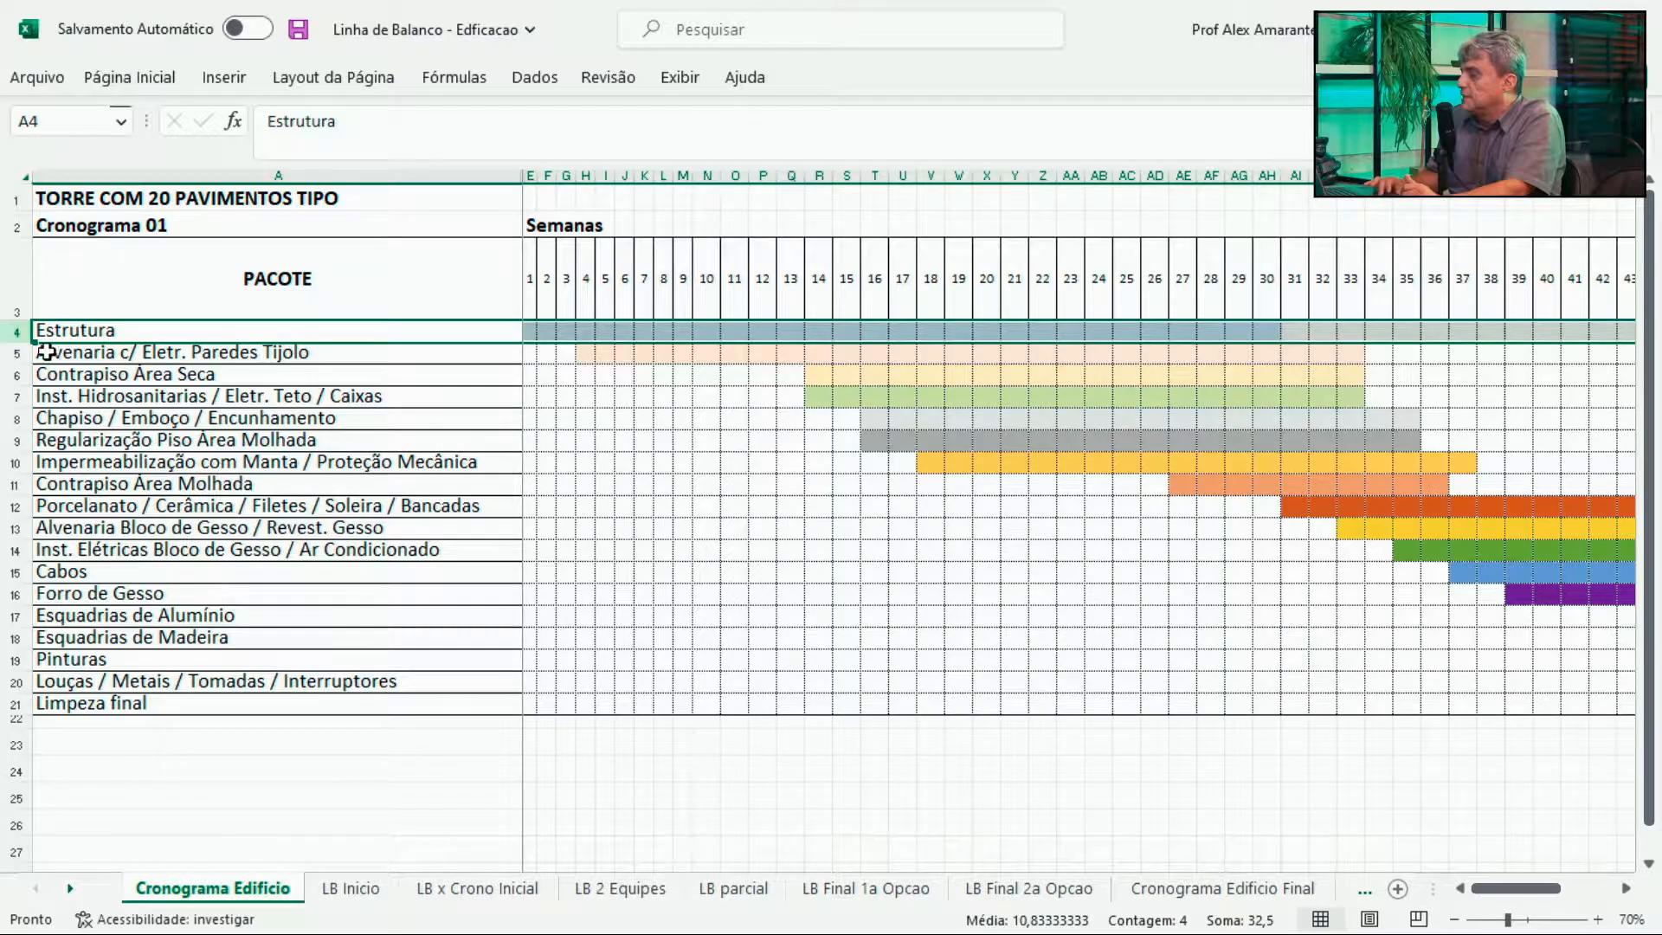
click(17, 354)
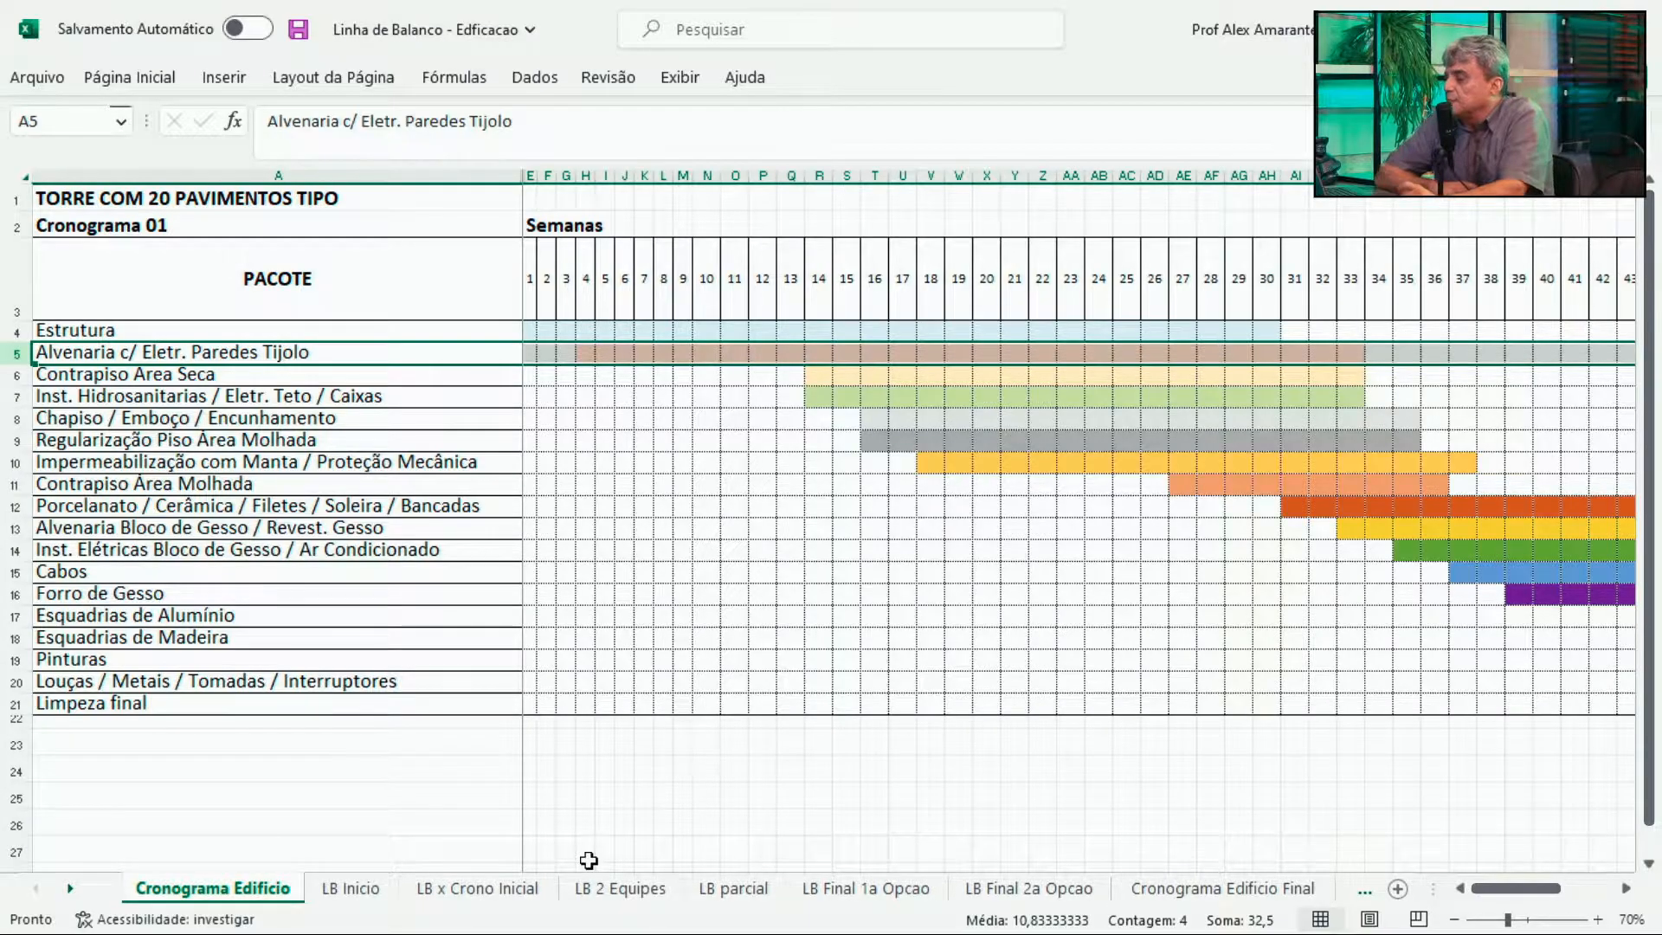
On the LB Final 1a Opcao sheet, follow the light blue cells on floors 2 and 3 and the orange diagonal up to floor 6.
click(879, 892)
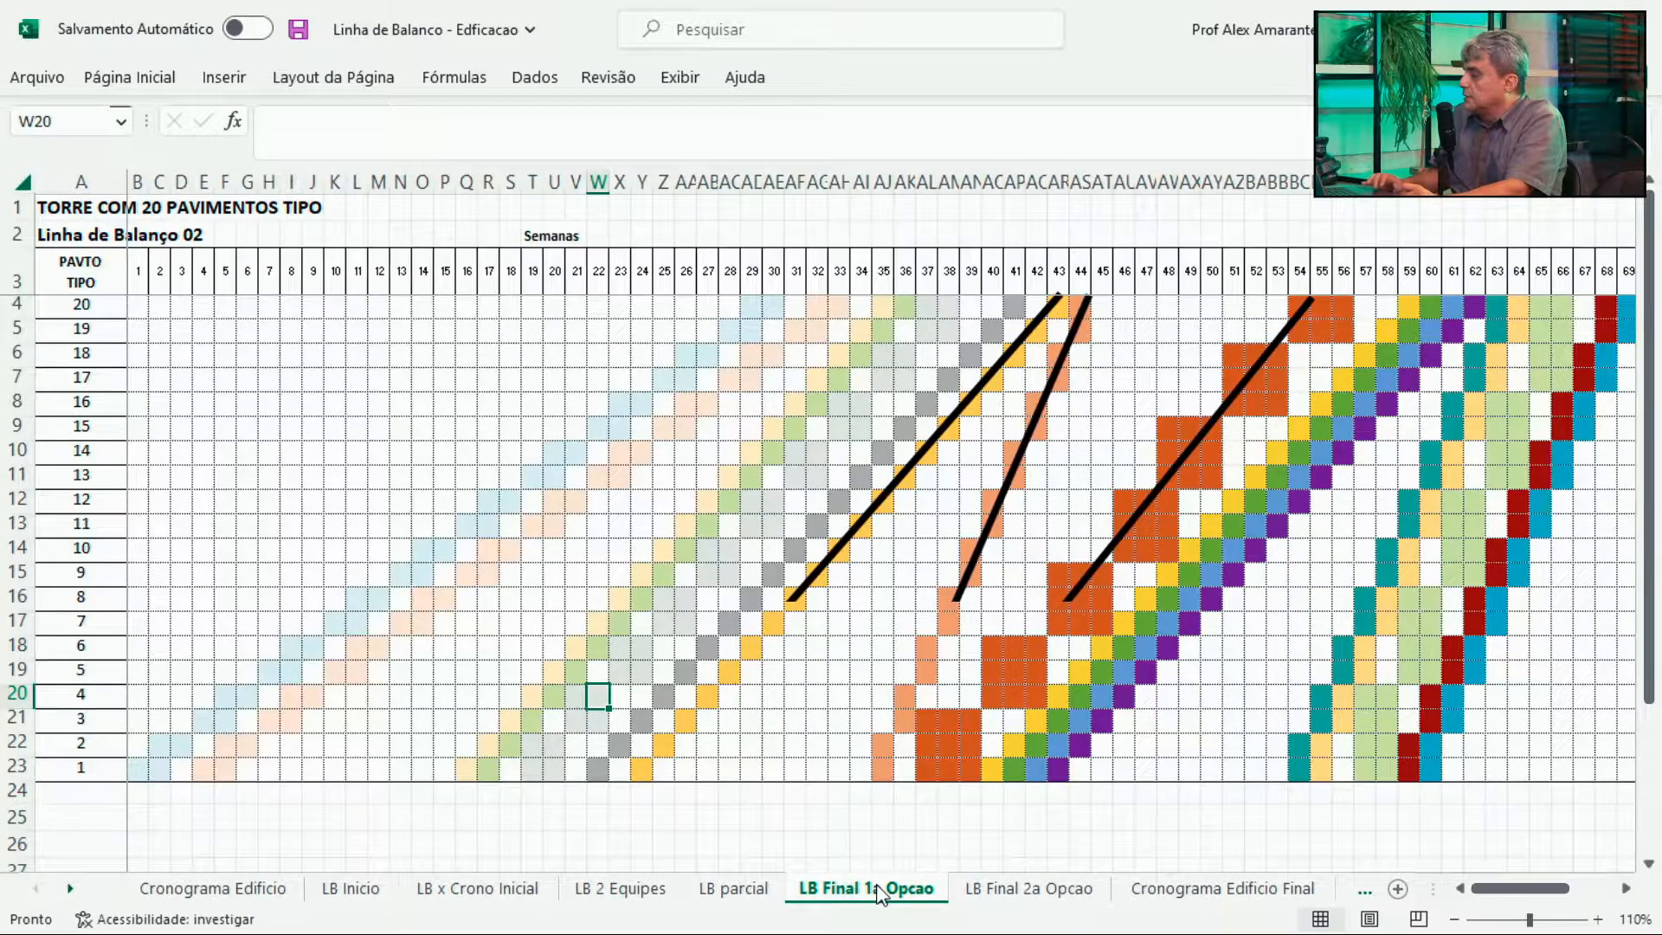
click(160, 745)
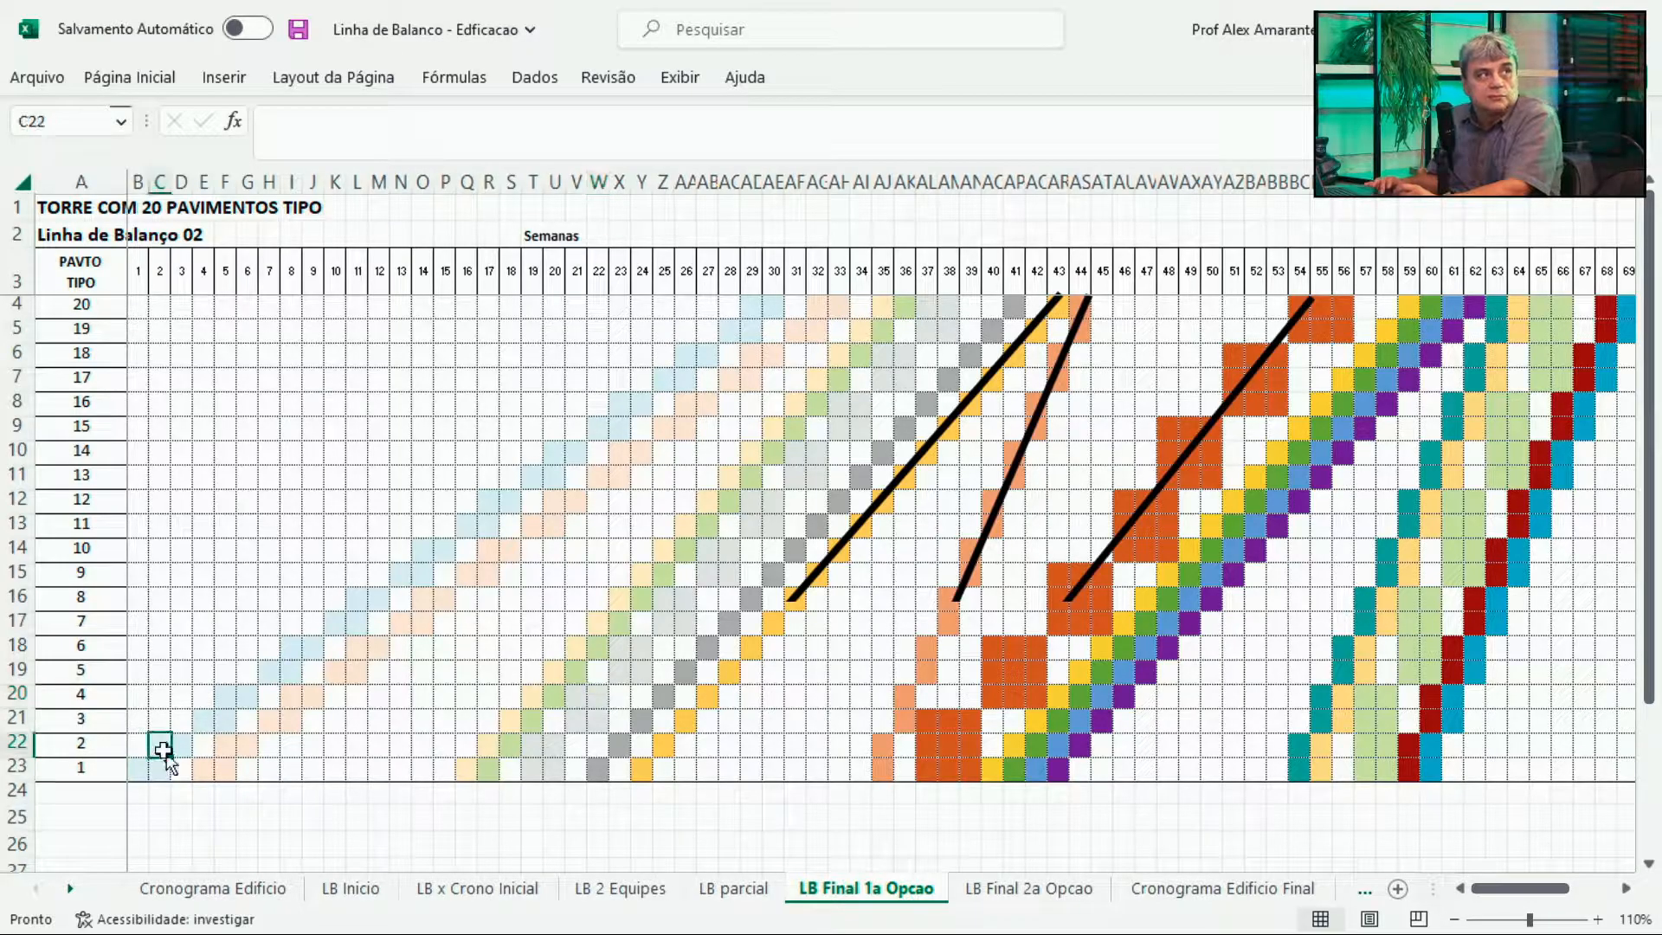
click(211, 721)
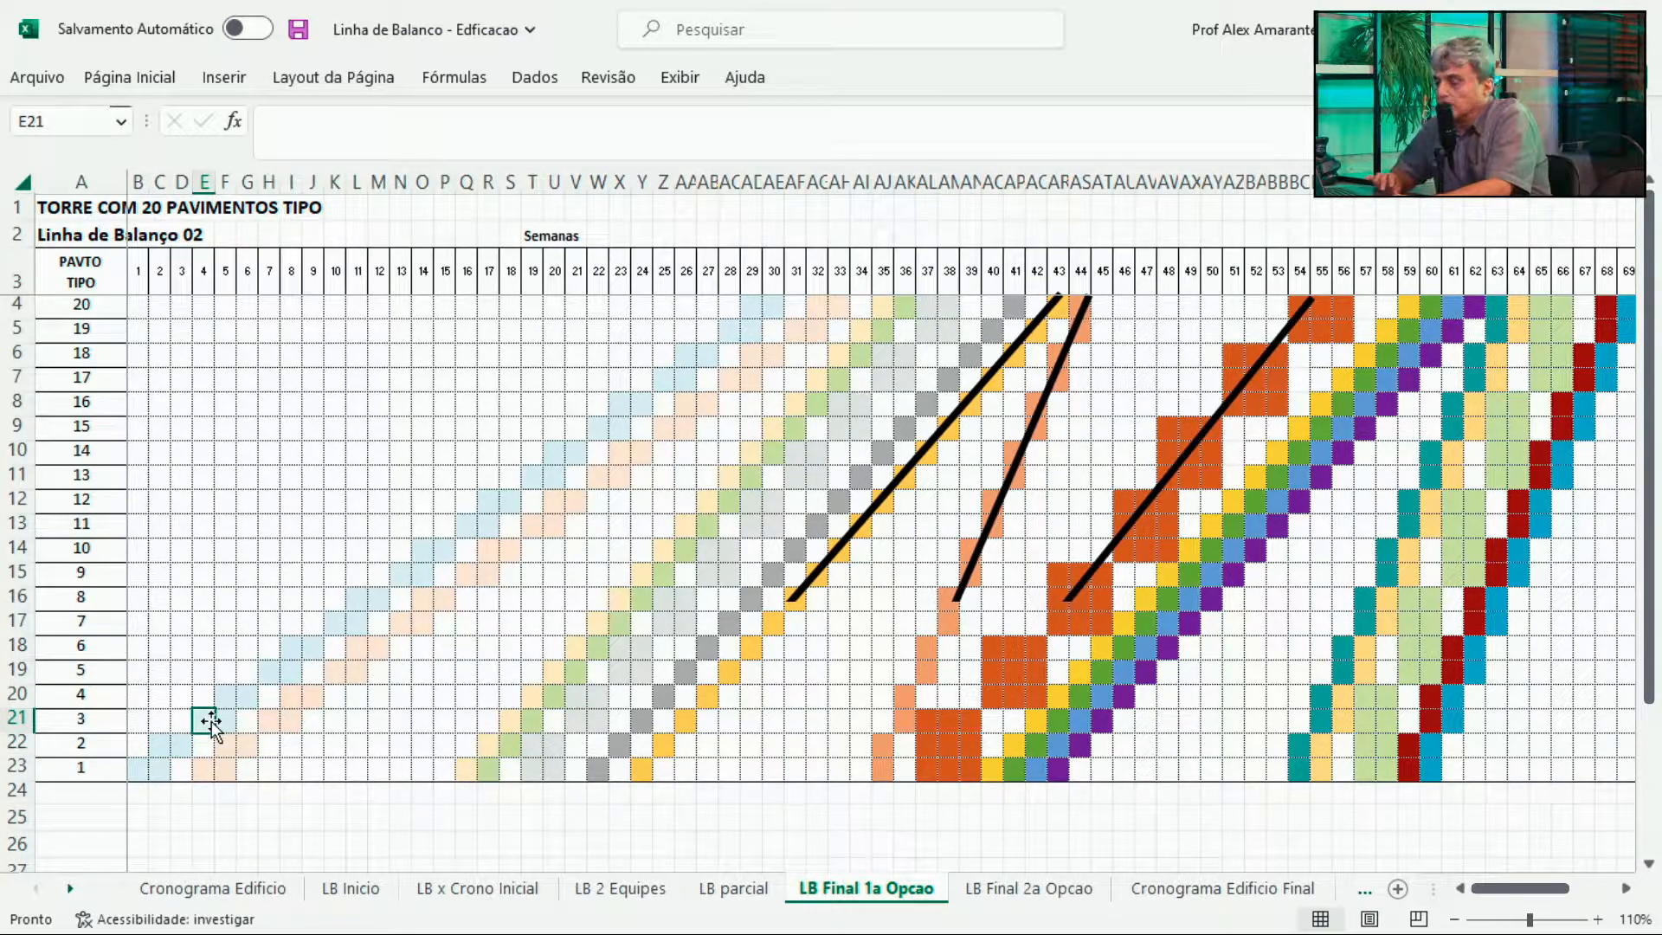
click(267, 717)
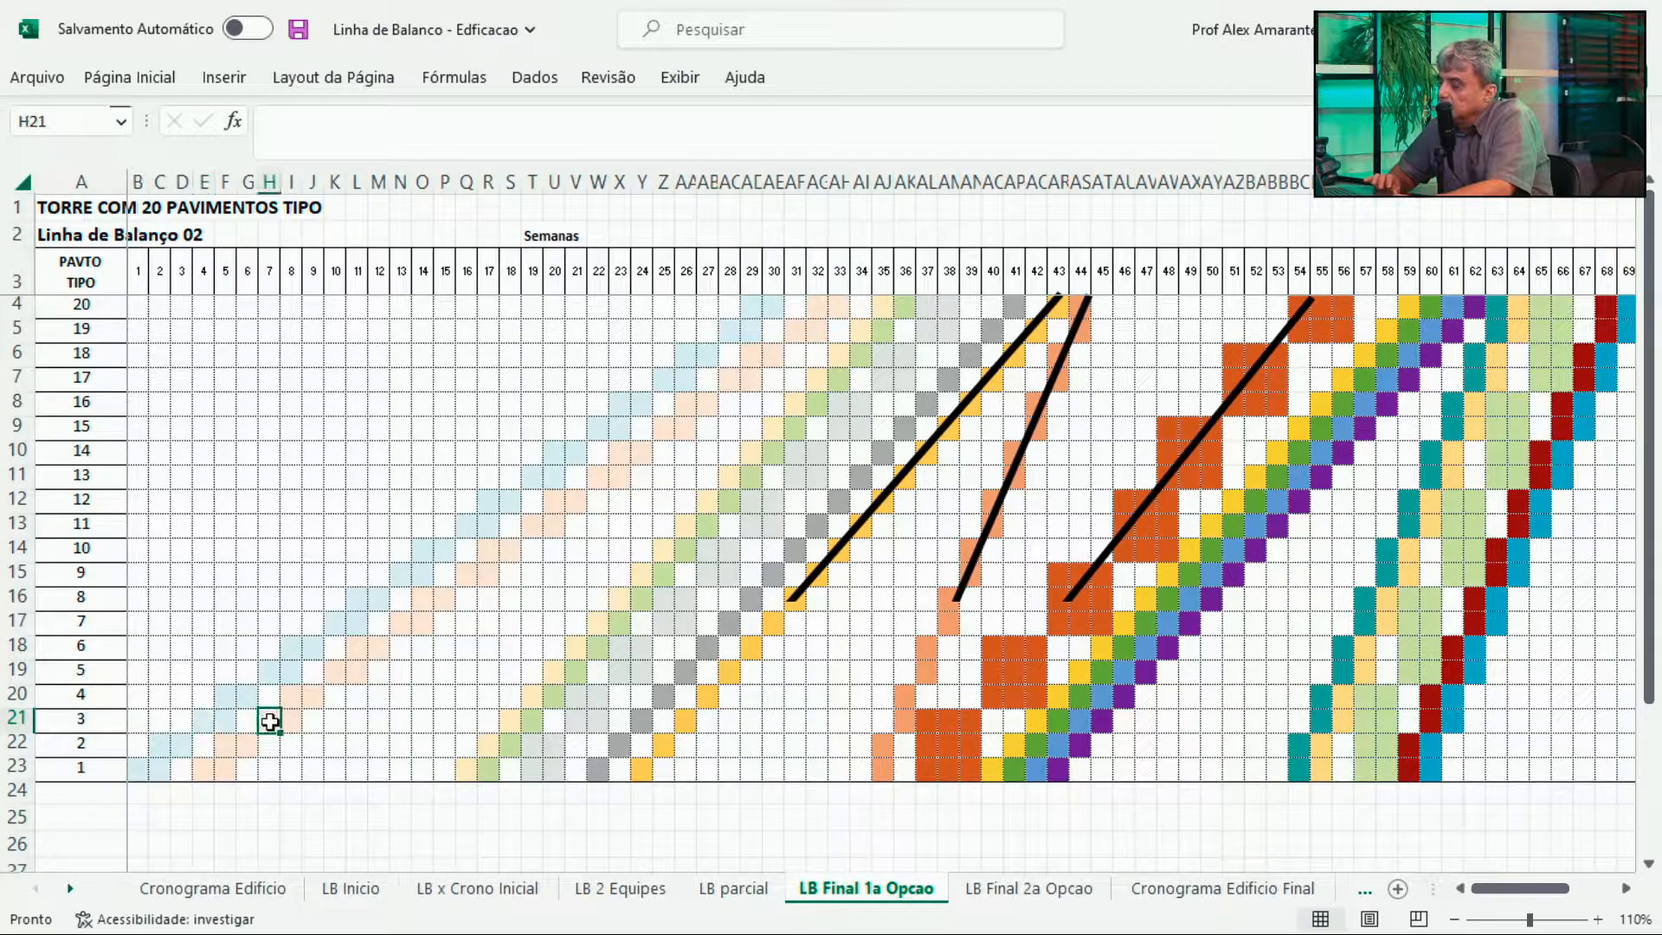
click(294, 697)
click(334, 670)
click(359, 650)
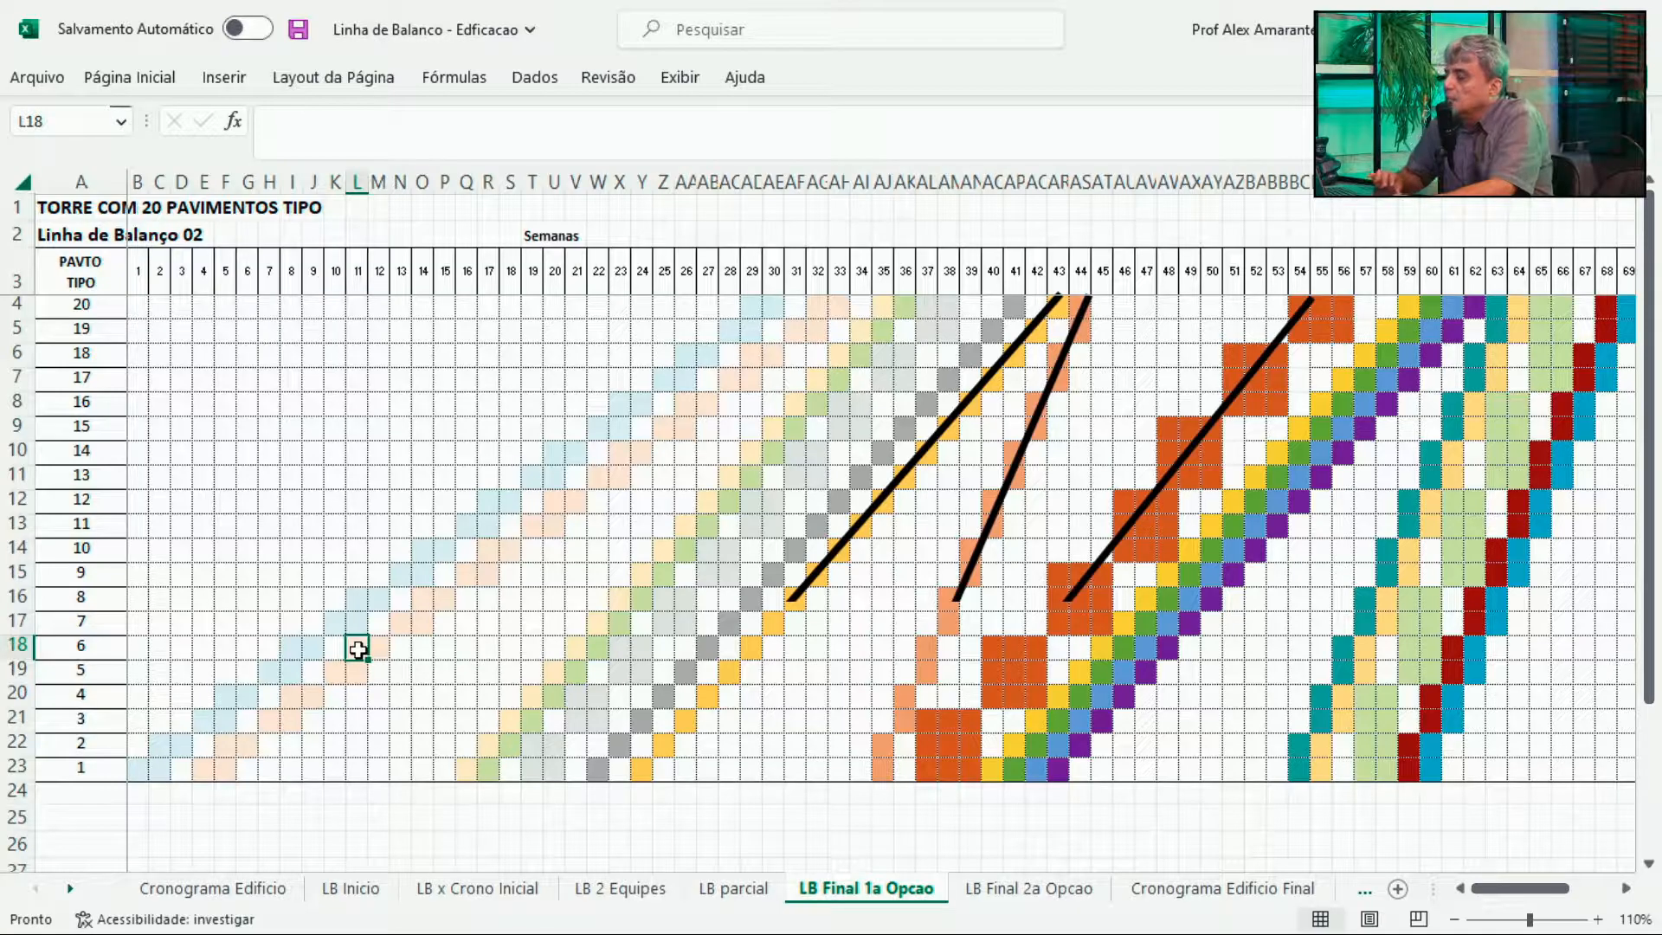
Highlight the floor 1 row, trace its cells from week 1 to week 5, and mark the columns of weeks 4 and 5.
click(18, 767)
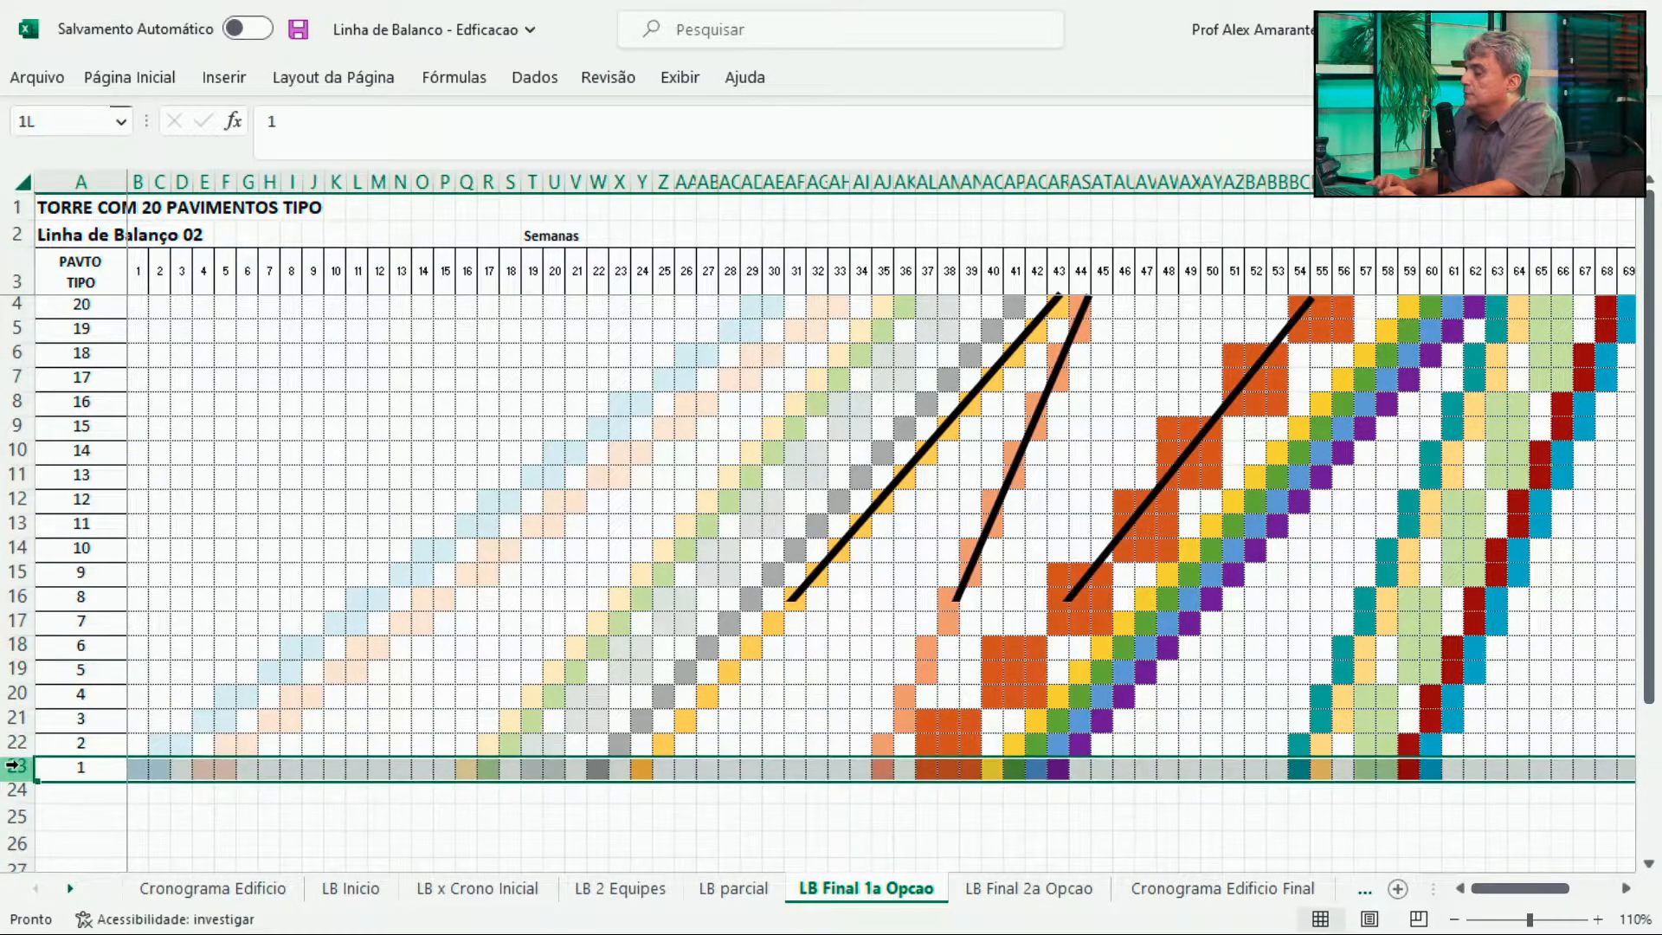
click(138, 767)
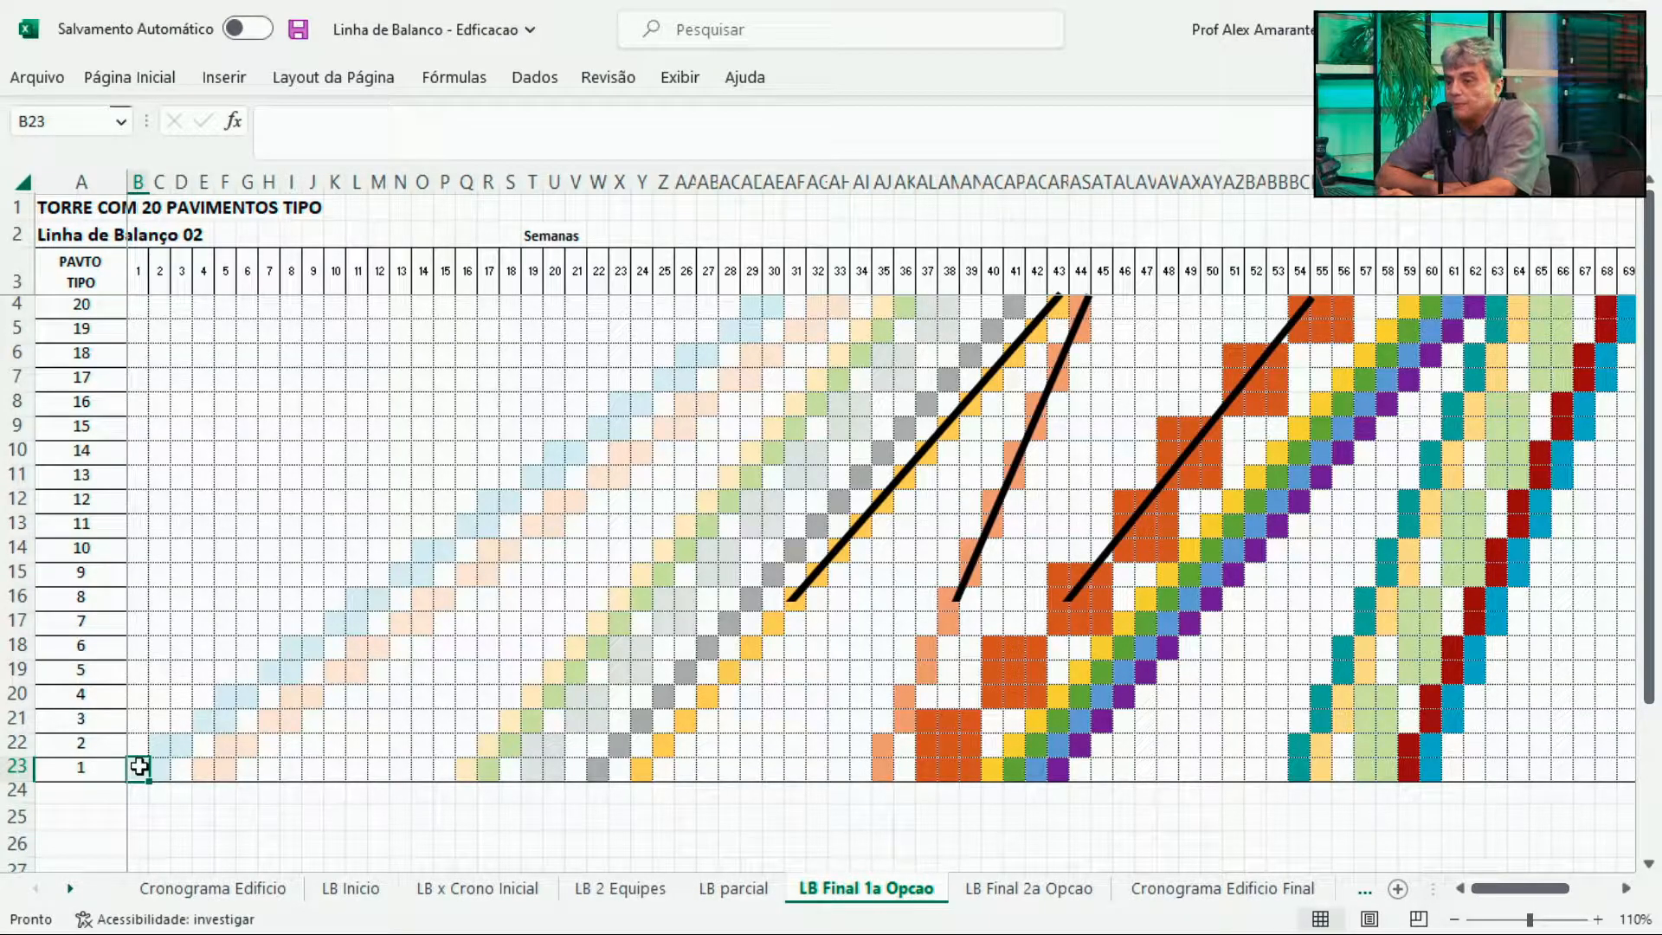
drag(133, 765, 223, 768)
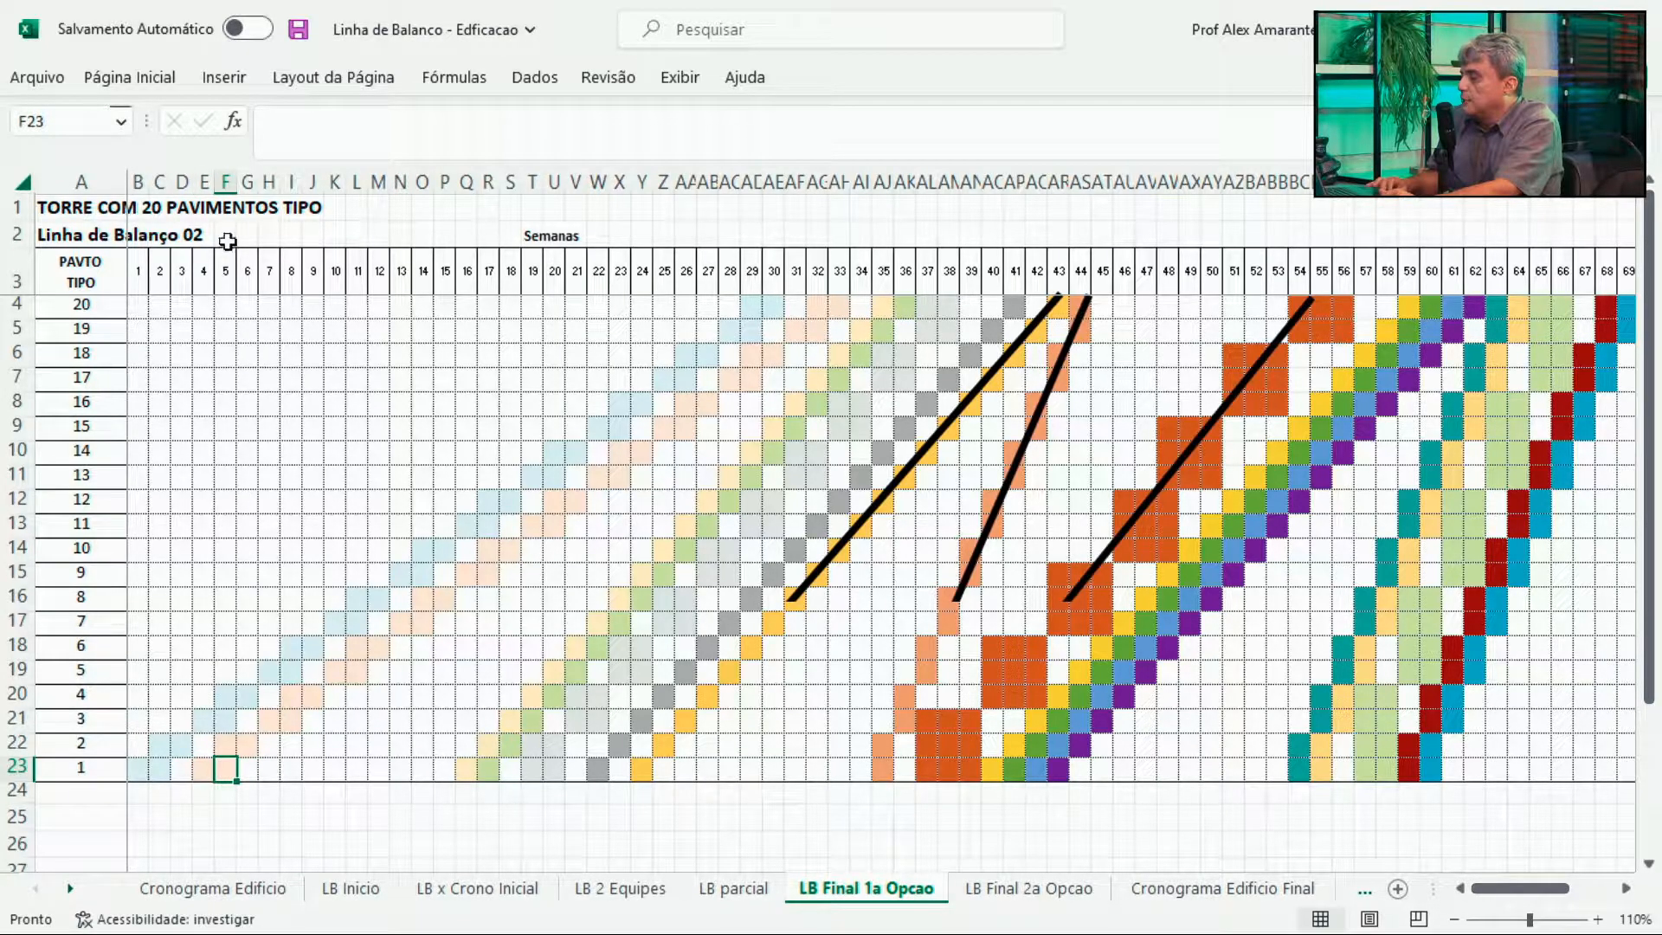
click(223, 183)
drag(223, 182, 206, 182)
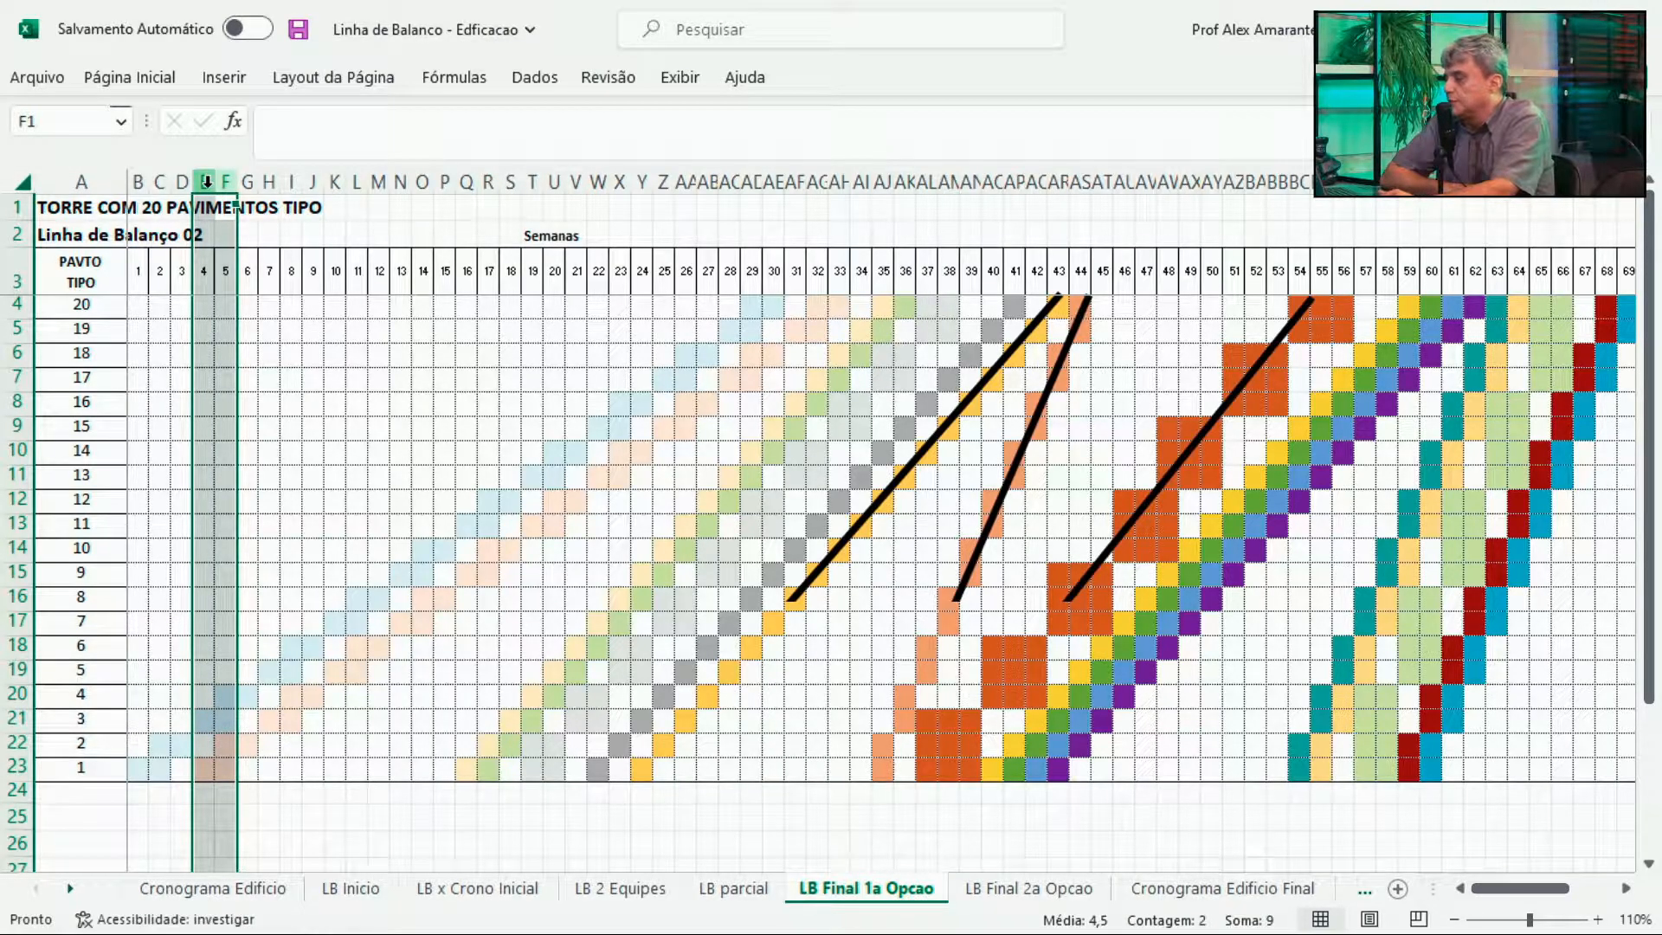
click(205, 279)
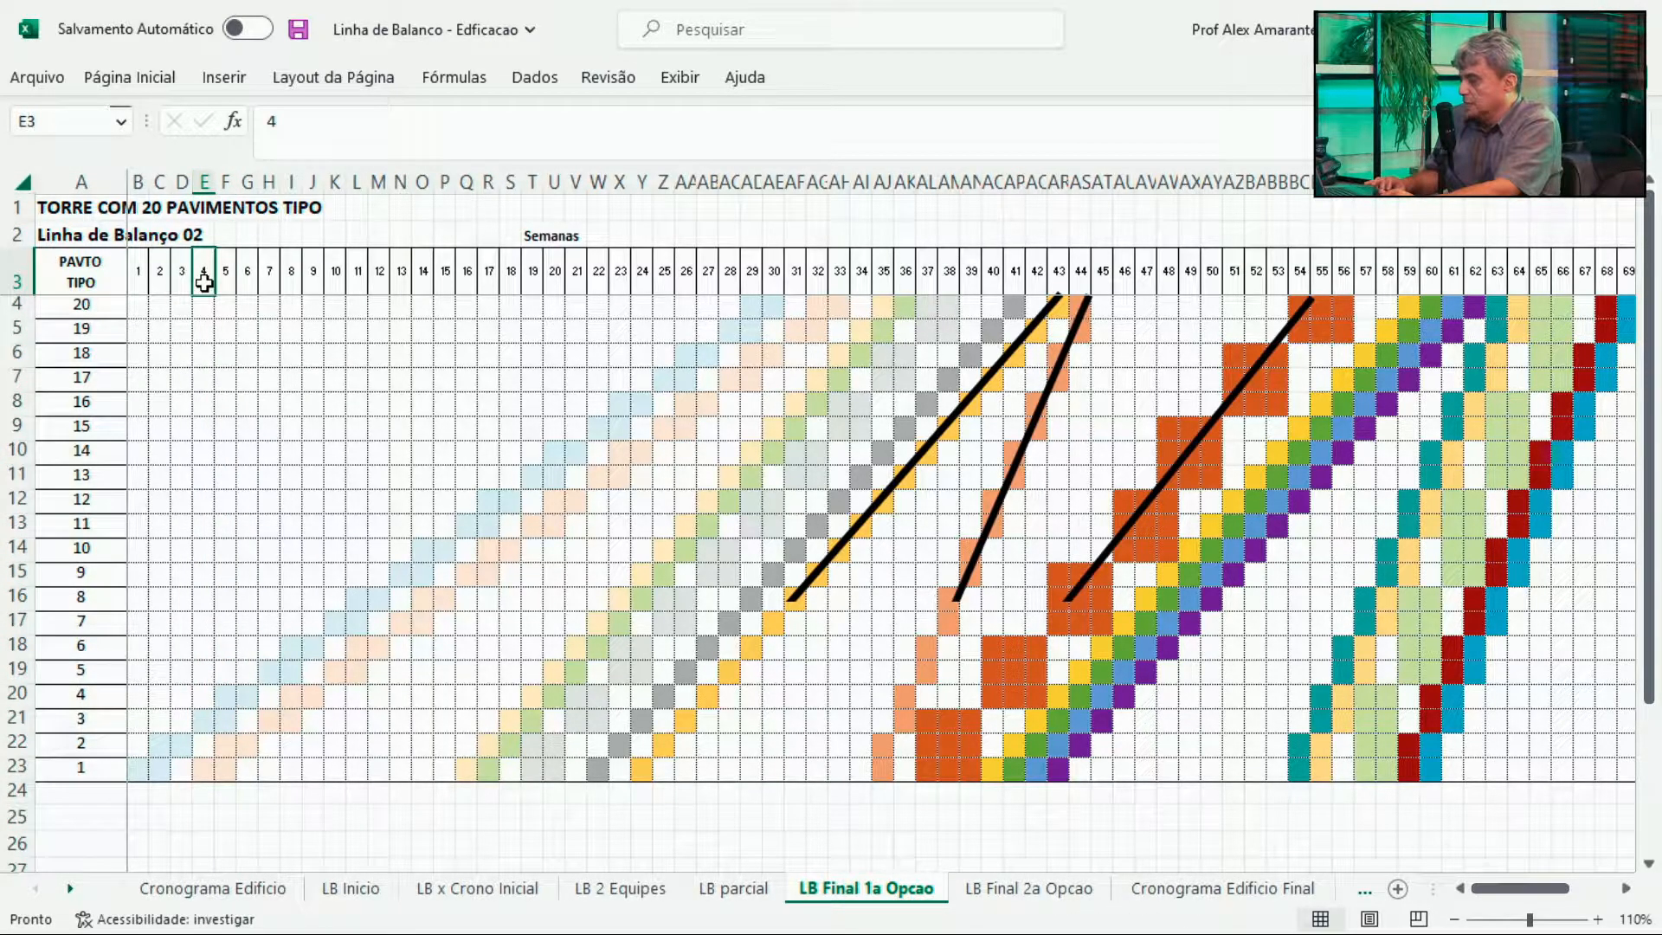
click(225, 284)
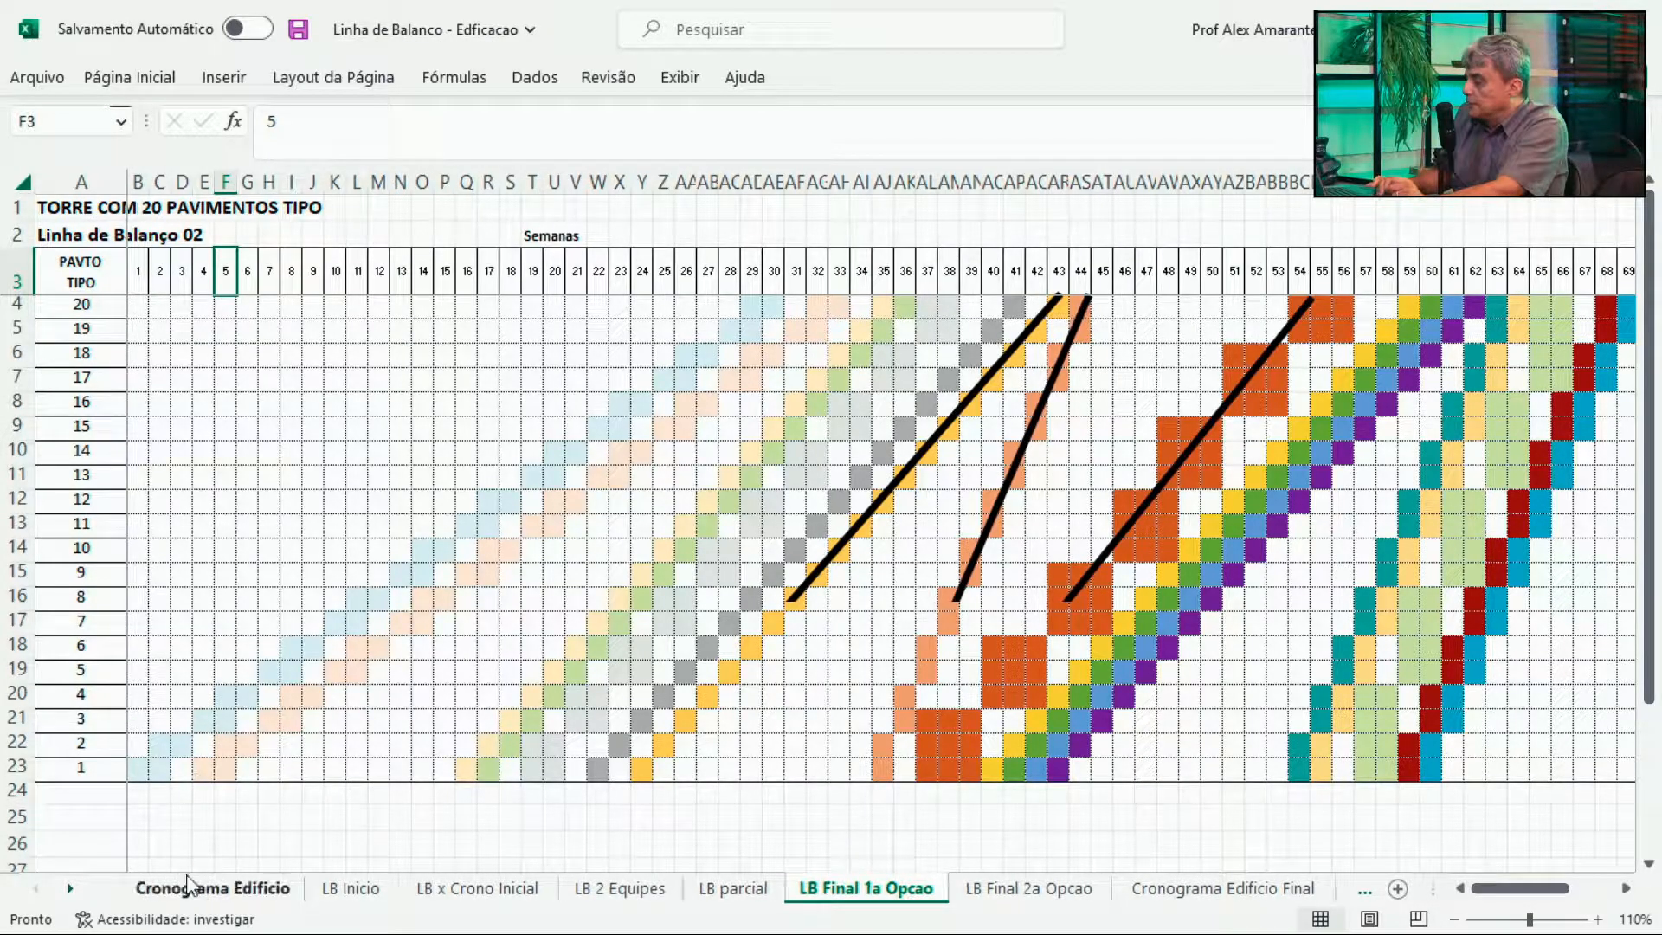
Return to the Cronograma Edificio sheet and highlight the package rows from Contrapiso Área Seca to Cabos.
click(208, 888)
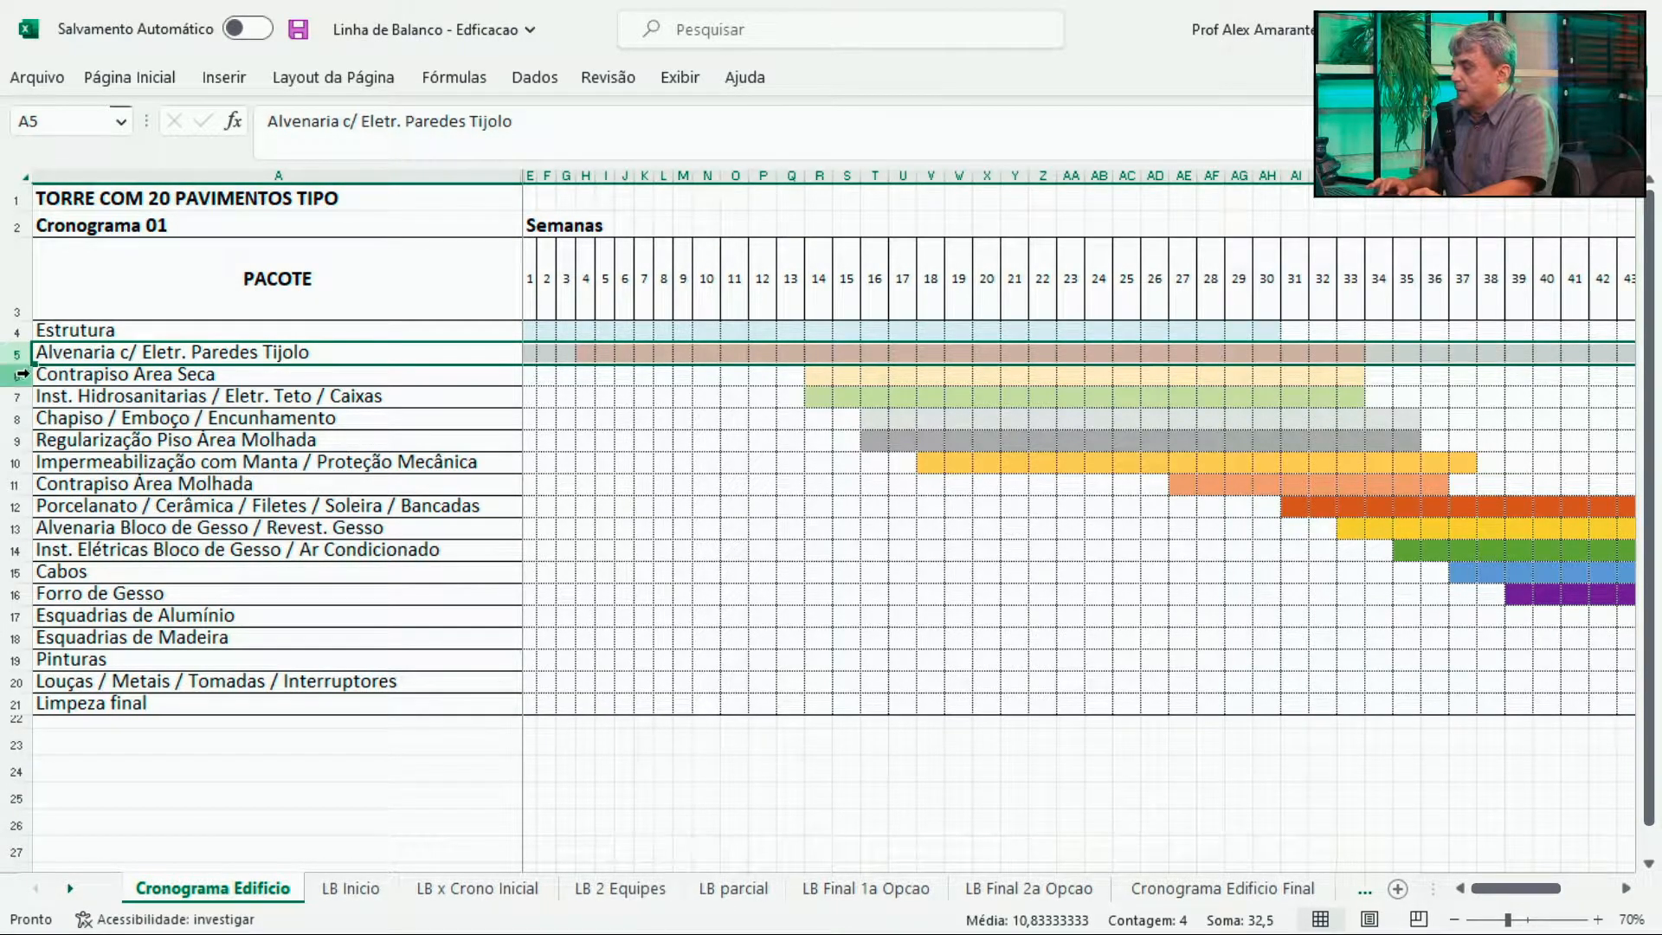
drag(11, 375, 17, 571)
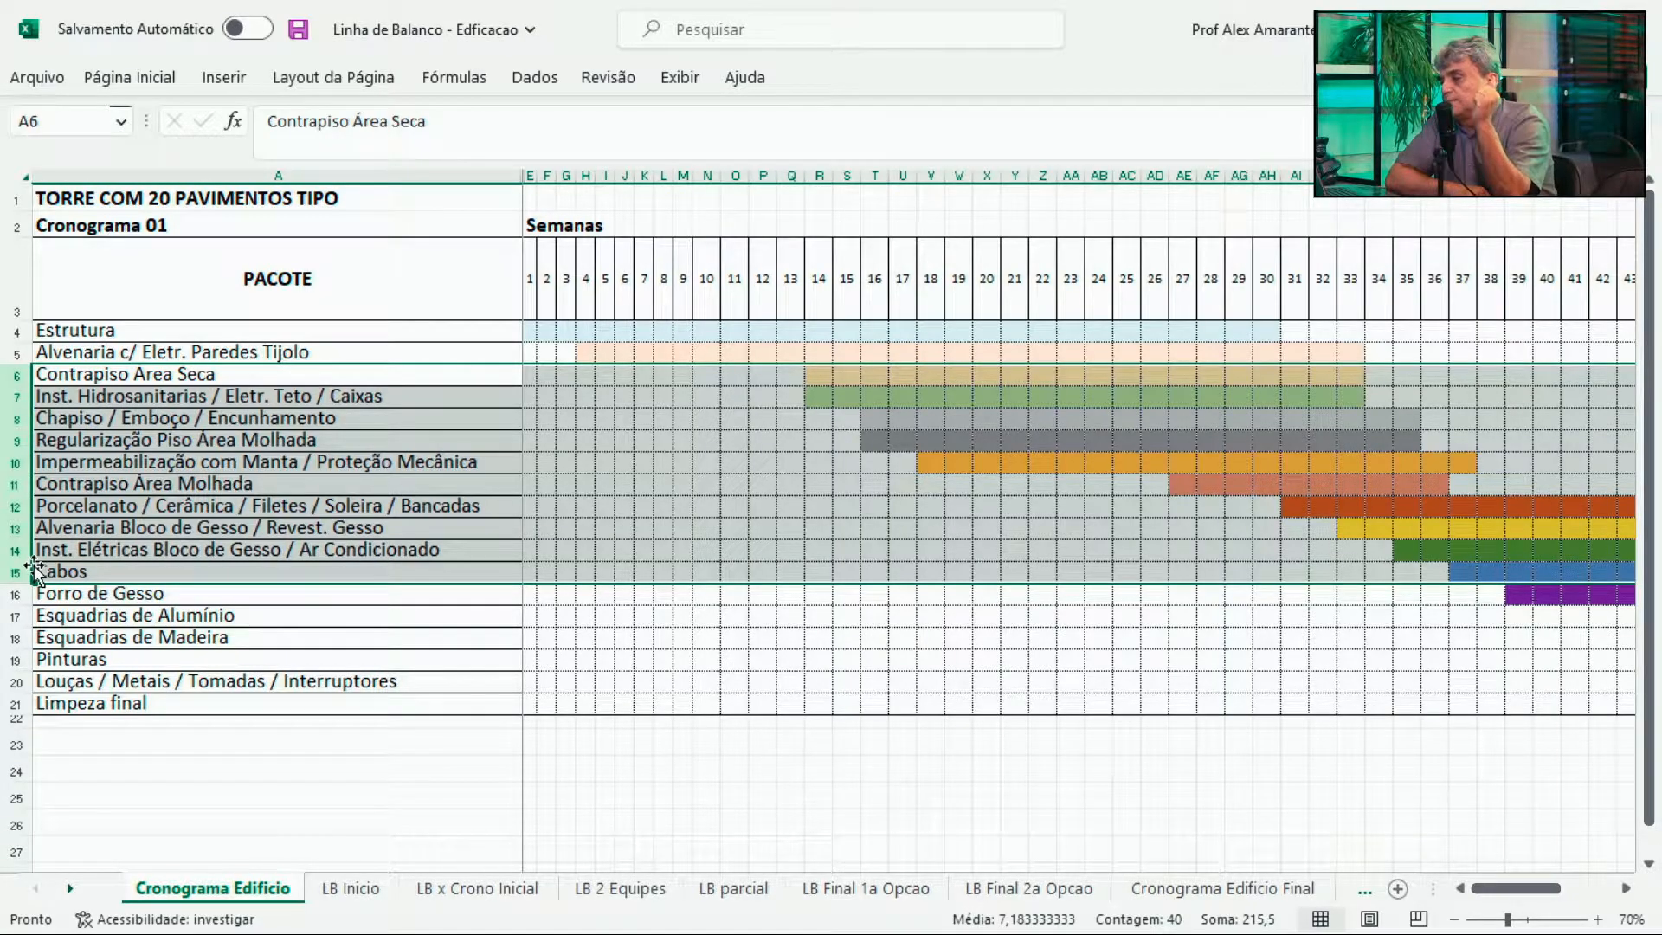
click(76, 569)
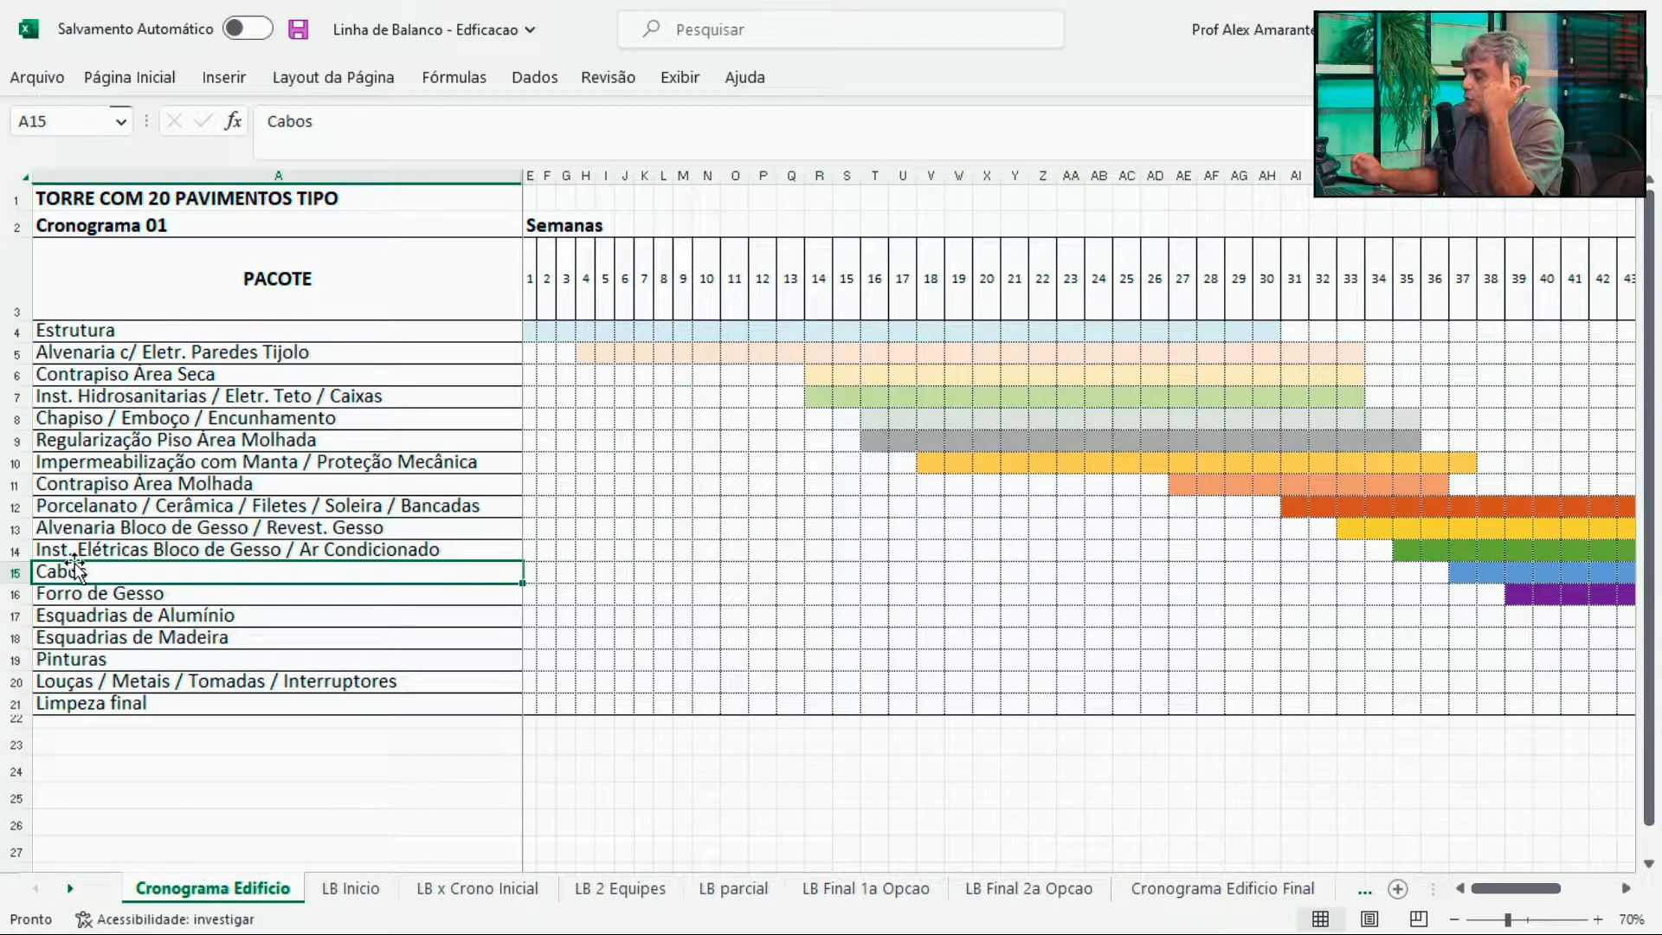
Step through the PACOTE names upward from Cabos past Contrapiso Área Seca, and back down to Limpeza final.
key(Up)
key(Up)
key(Up)
key(Up)
key(Up)
key(Up)
key(Up)
key(Up)
key(Up)
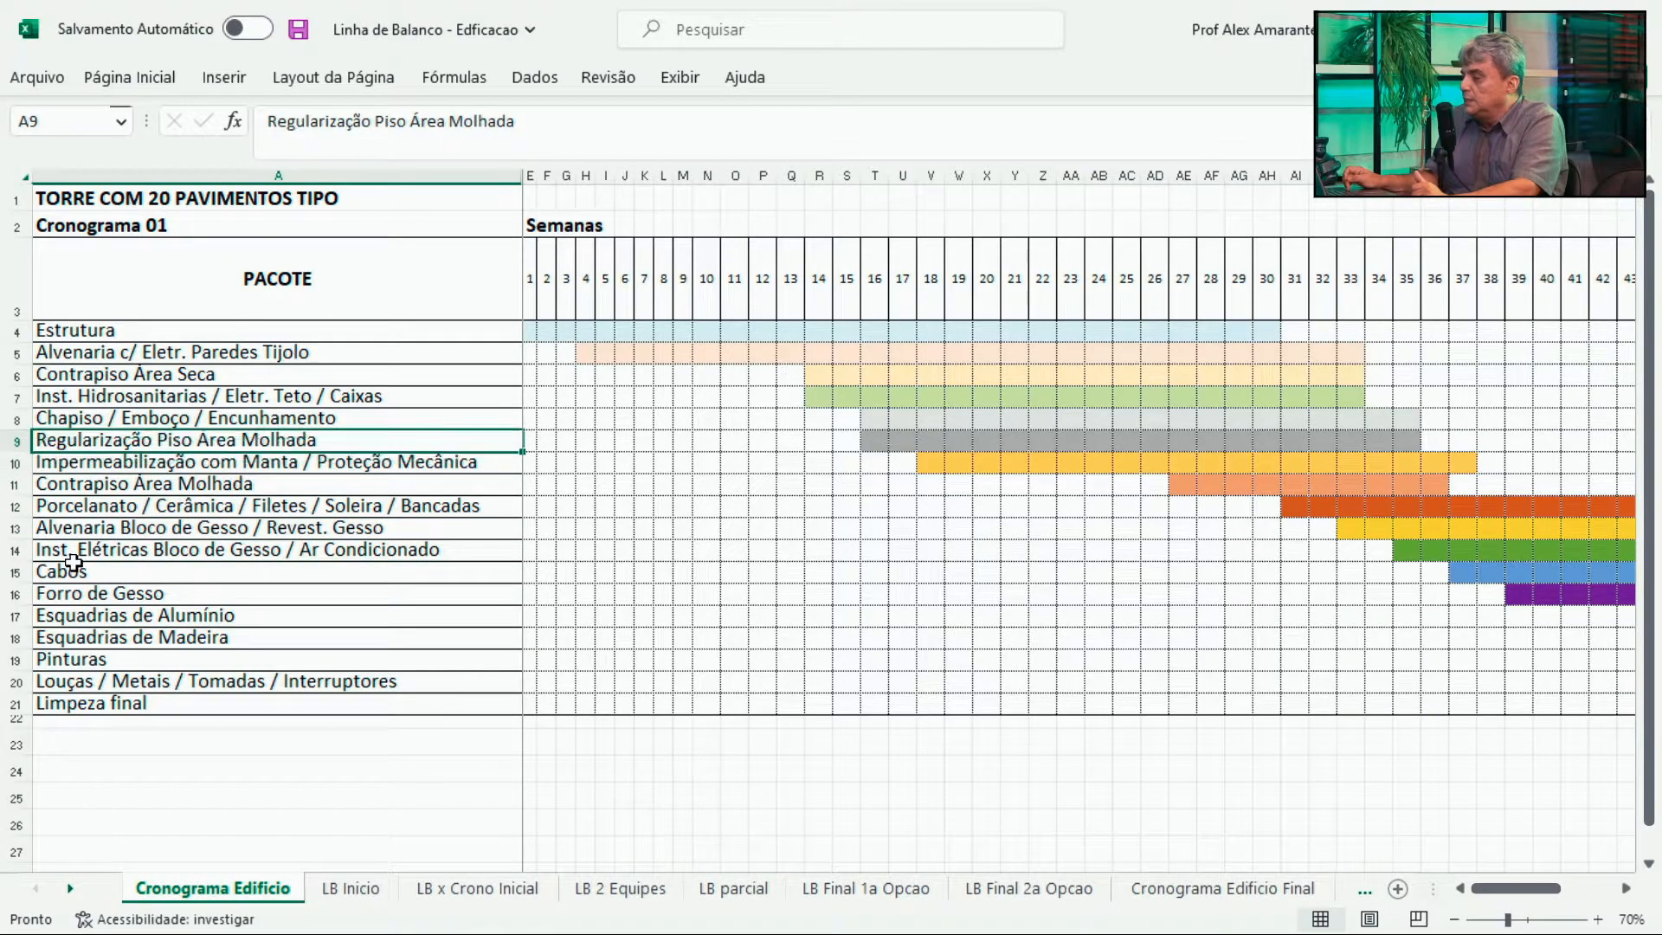
key(Up)
key(Up)
key(Down)
key(Down)
key(Down)
key(Down)
key(Down)
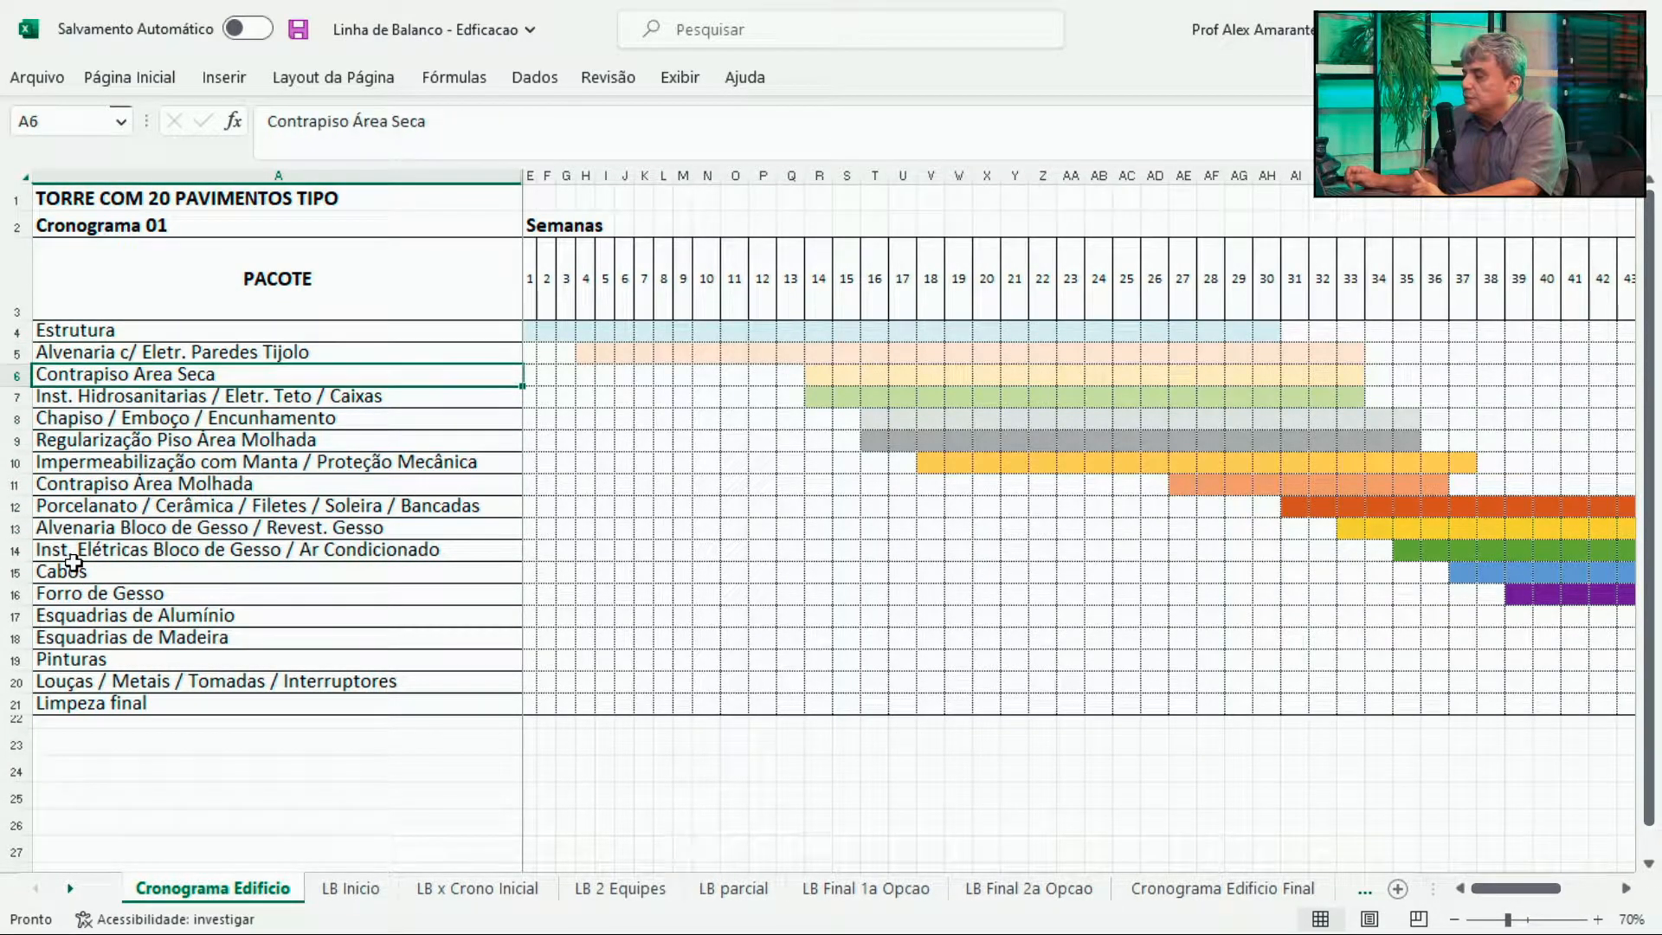
key(Down)
key(Down)
key(Down)
key(Down)
key(Down)
key(Down)
key(Down)
key(Down)
key(Down)
key(Down)
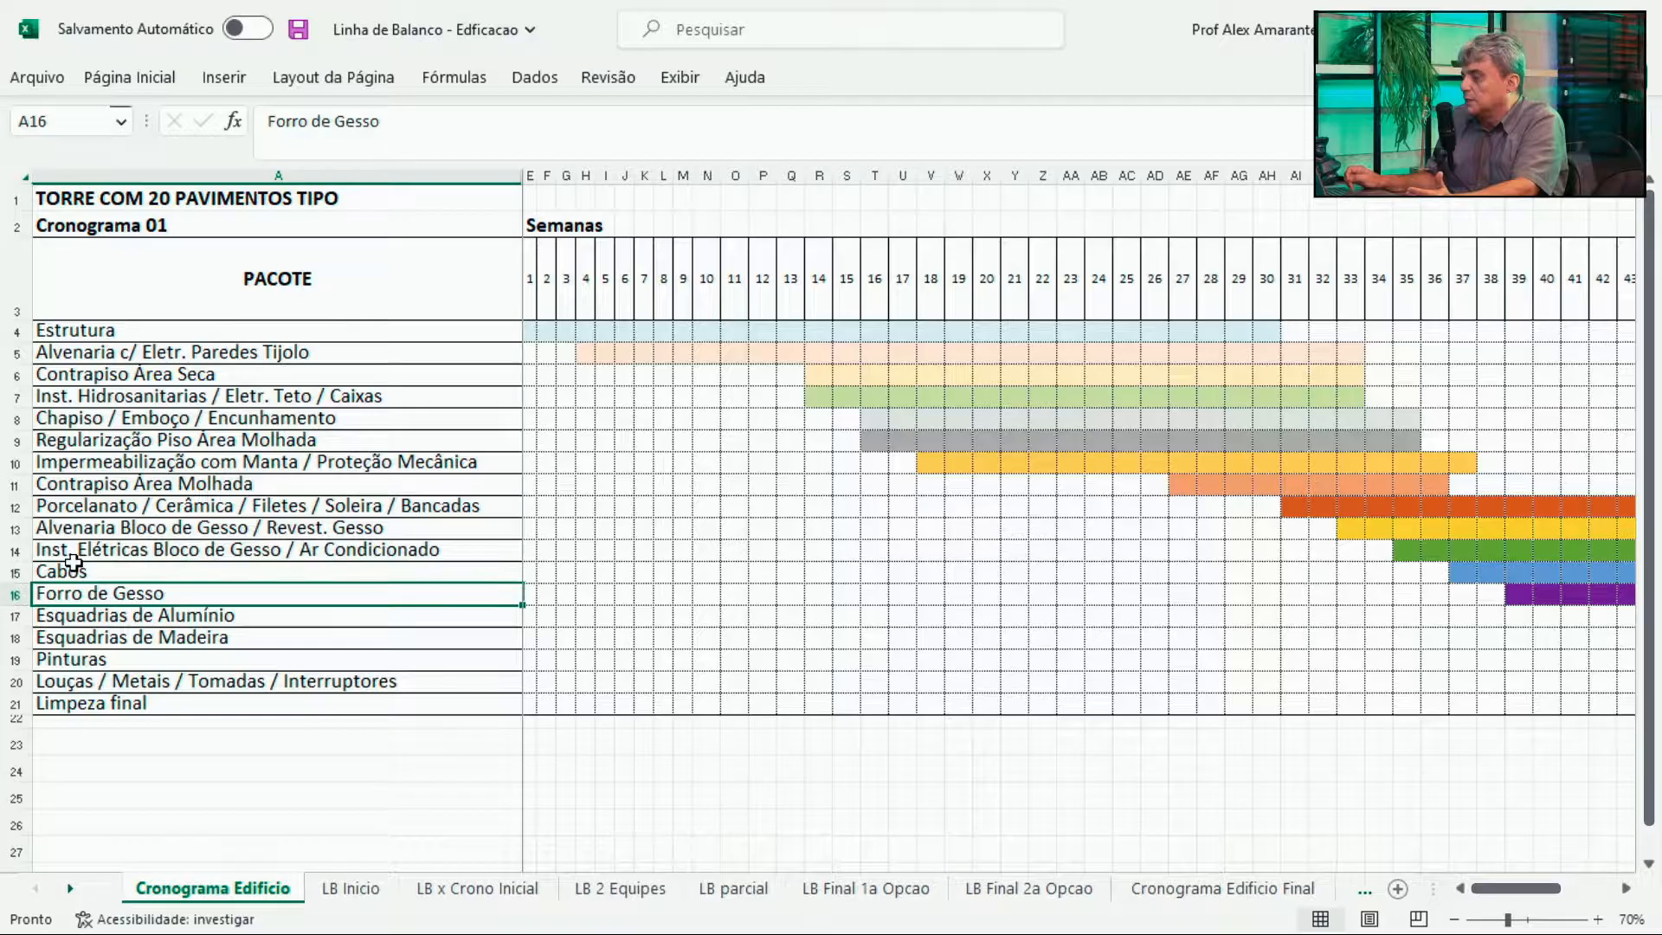
key(Down)
key(Down)
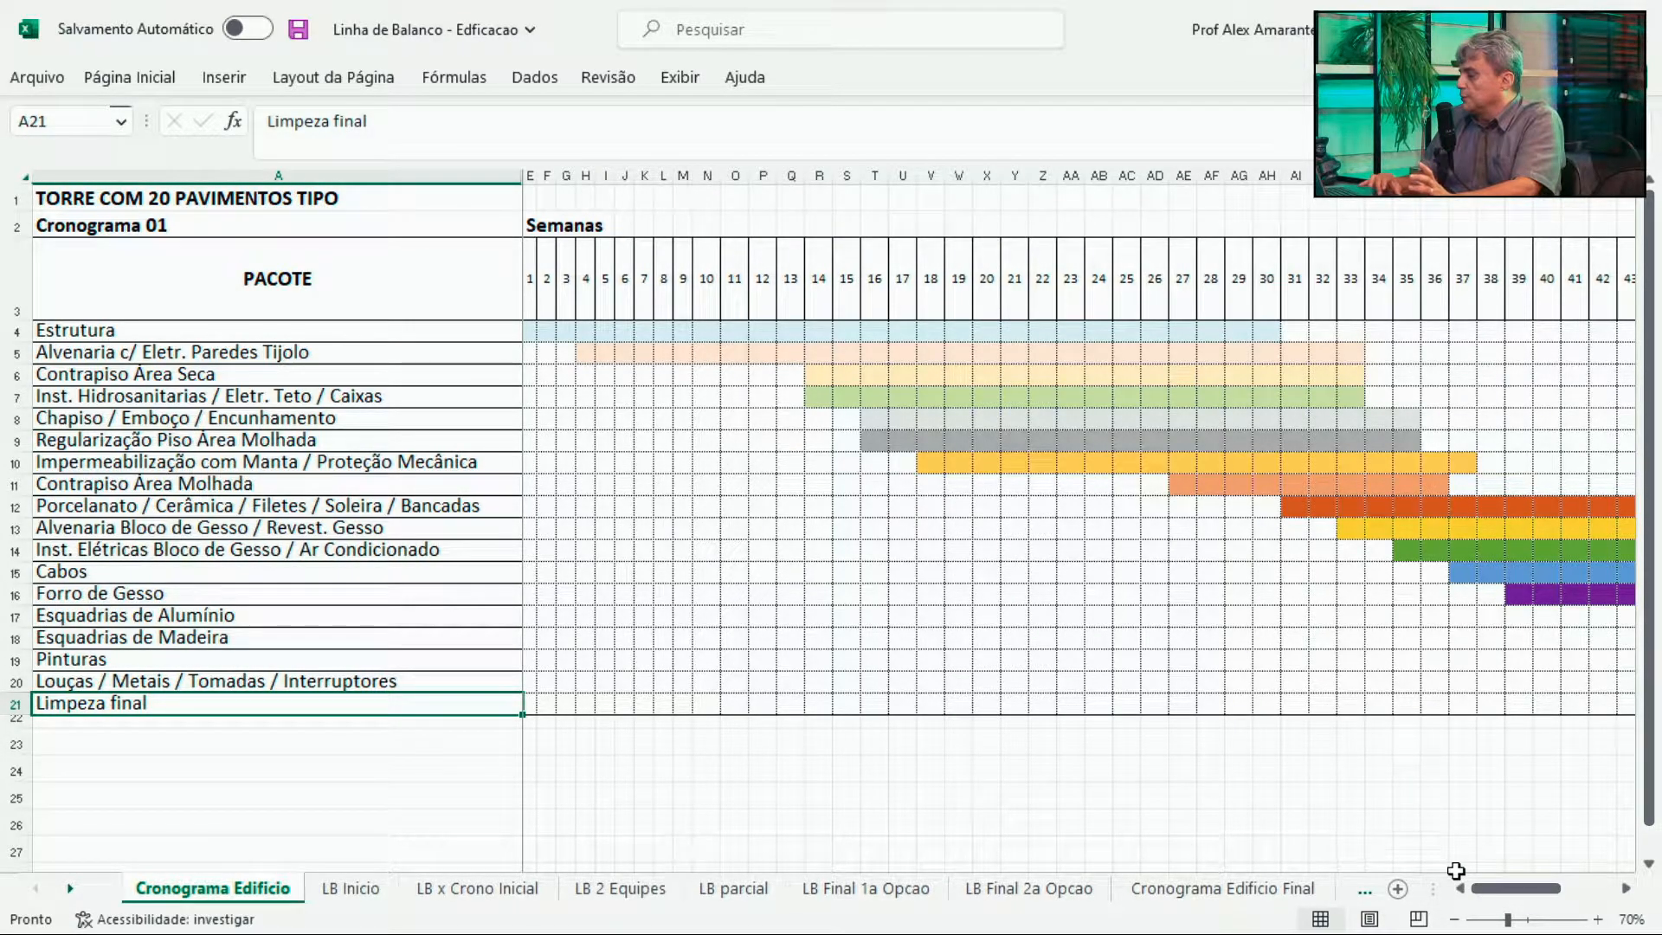
Show the whole bar schedule at 20% zoom and highlight the package rows from Estrutura to Esquadrias de Alumínio.
click(1454, 919)
click(1454, 919)
click(1454, 919)
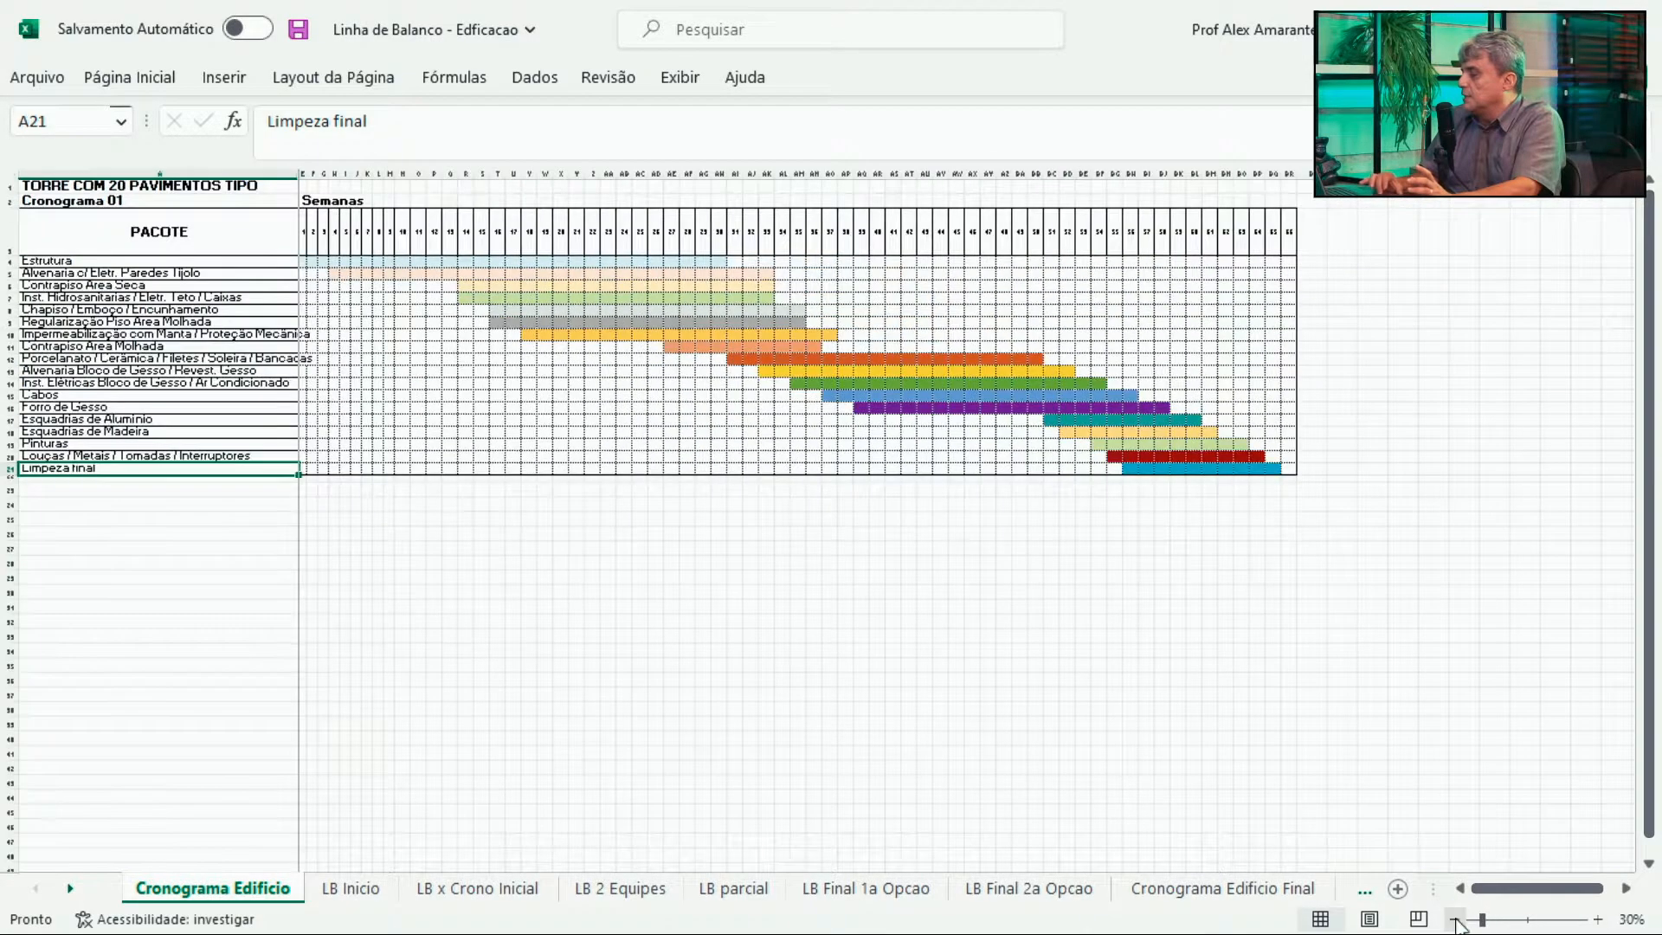
click(1455, 920)
click(1454, 919)
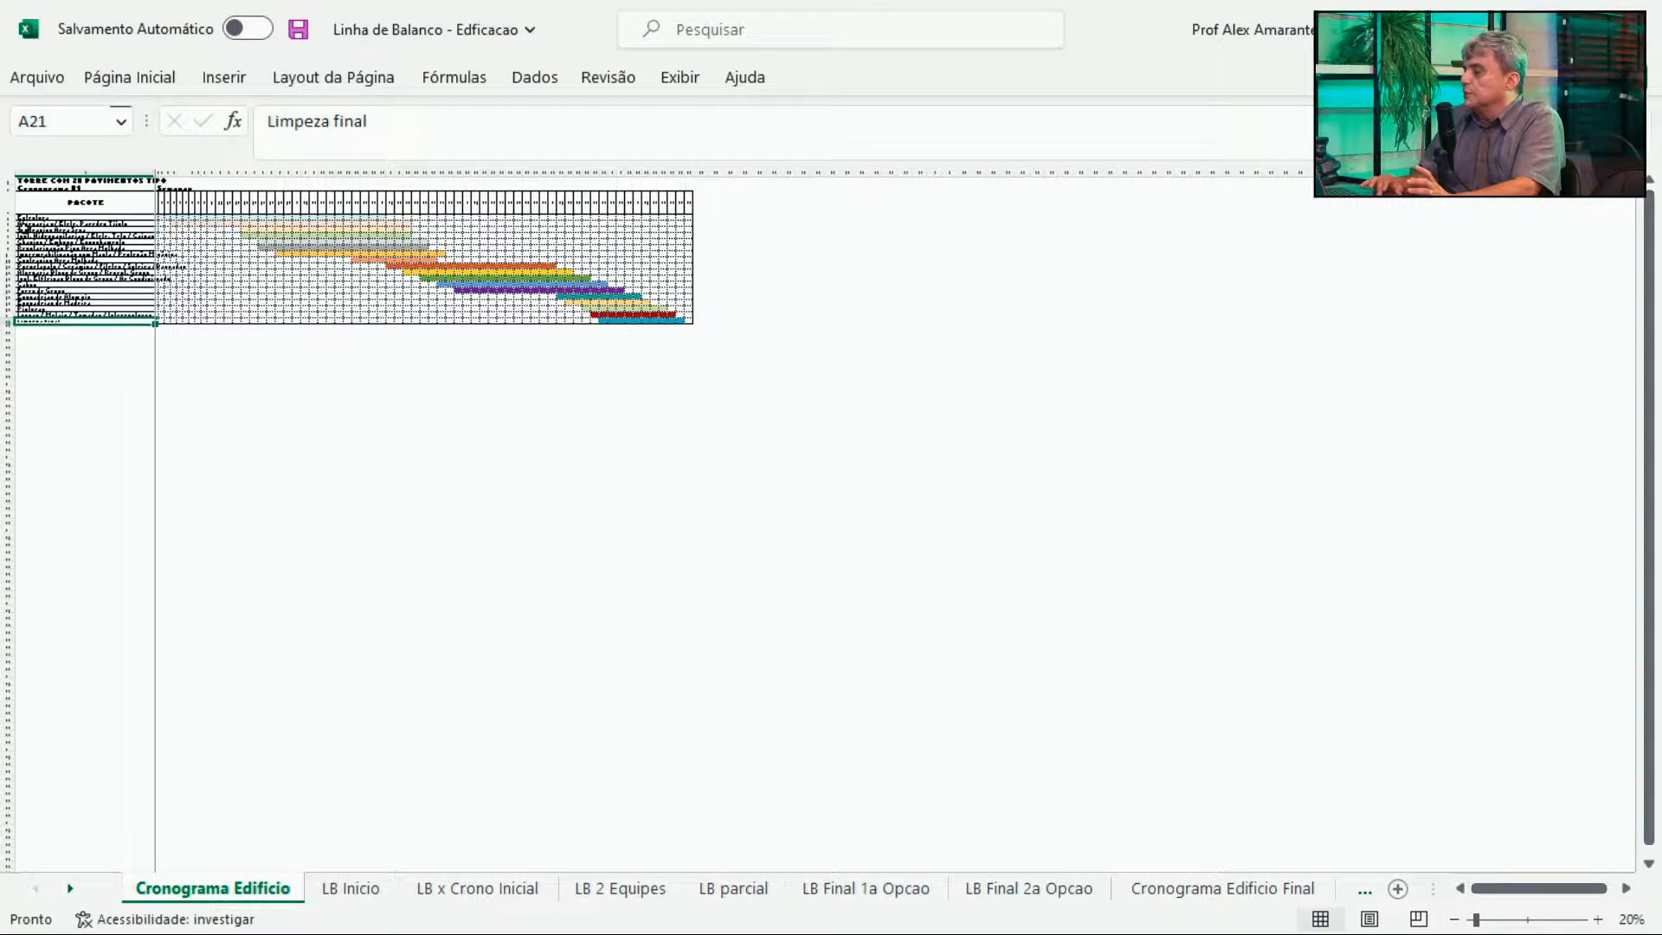
drag(11, 222, 4, 300)
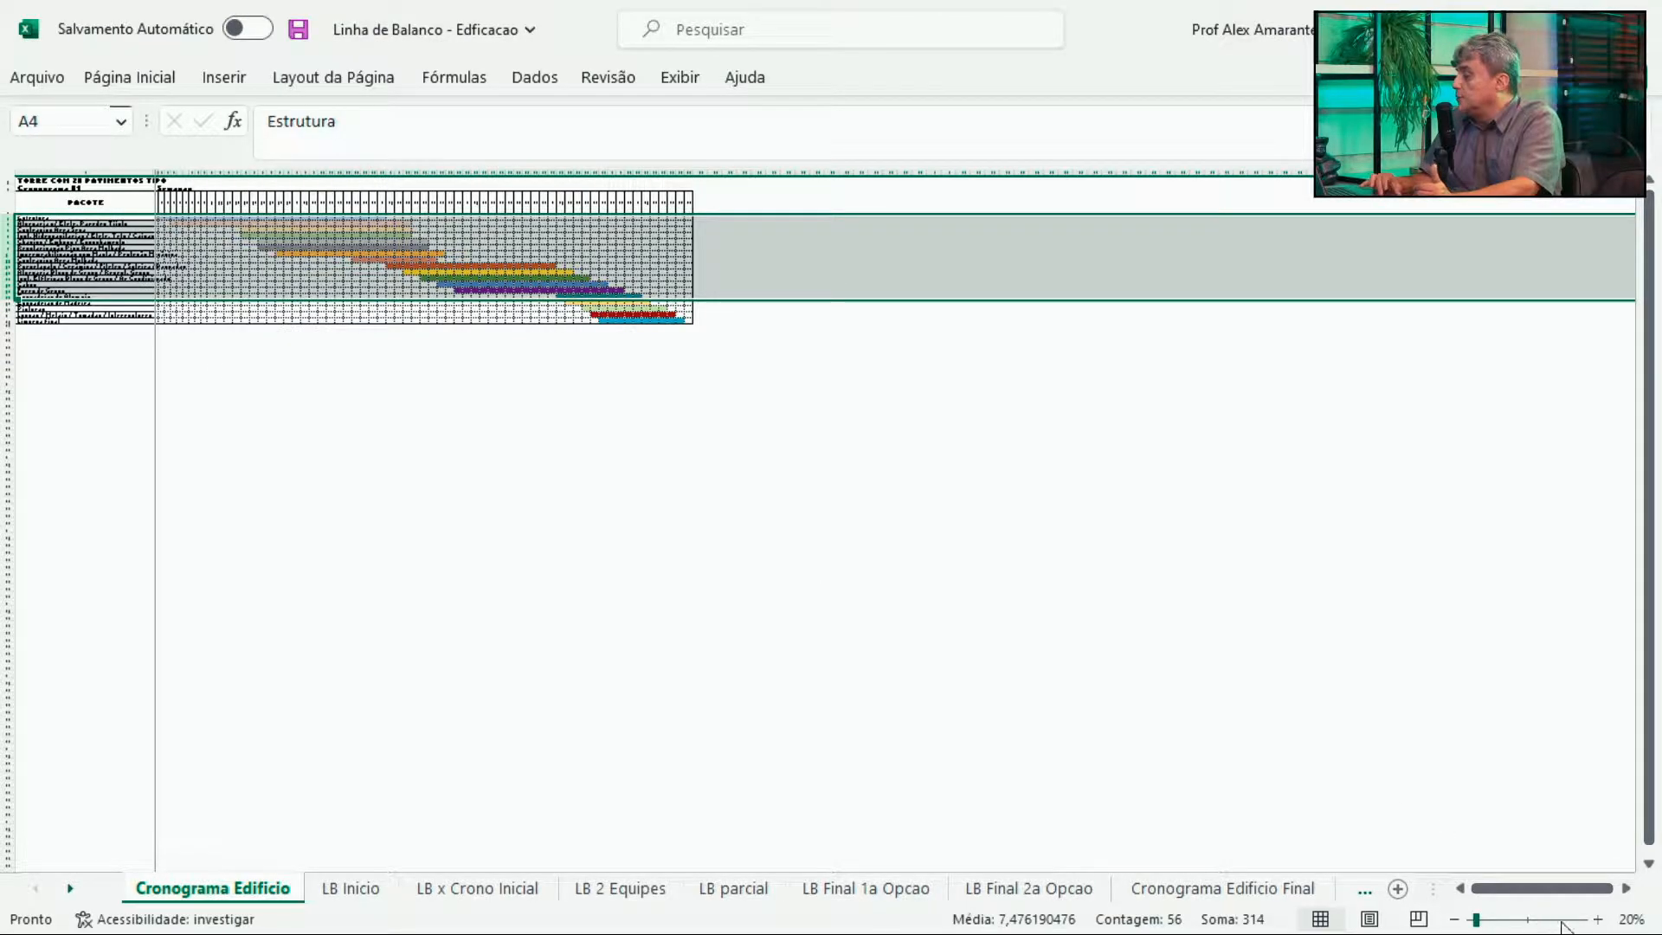
Enlarge the bar schedule back to 80% zoom and select the Contrapiso Área Seca package.
click(1597, 919)
click(1597, 919)
click(1597, 919)
click(1597, 919)
click(1597, 919)
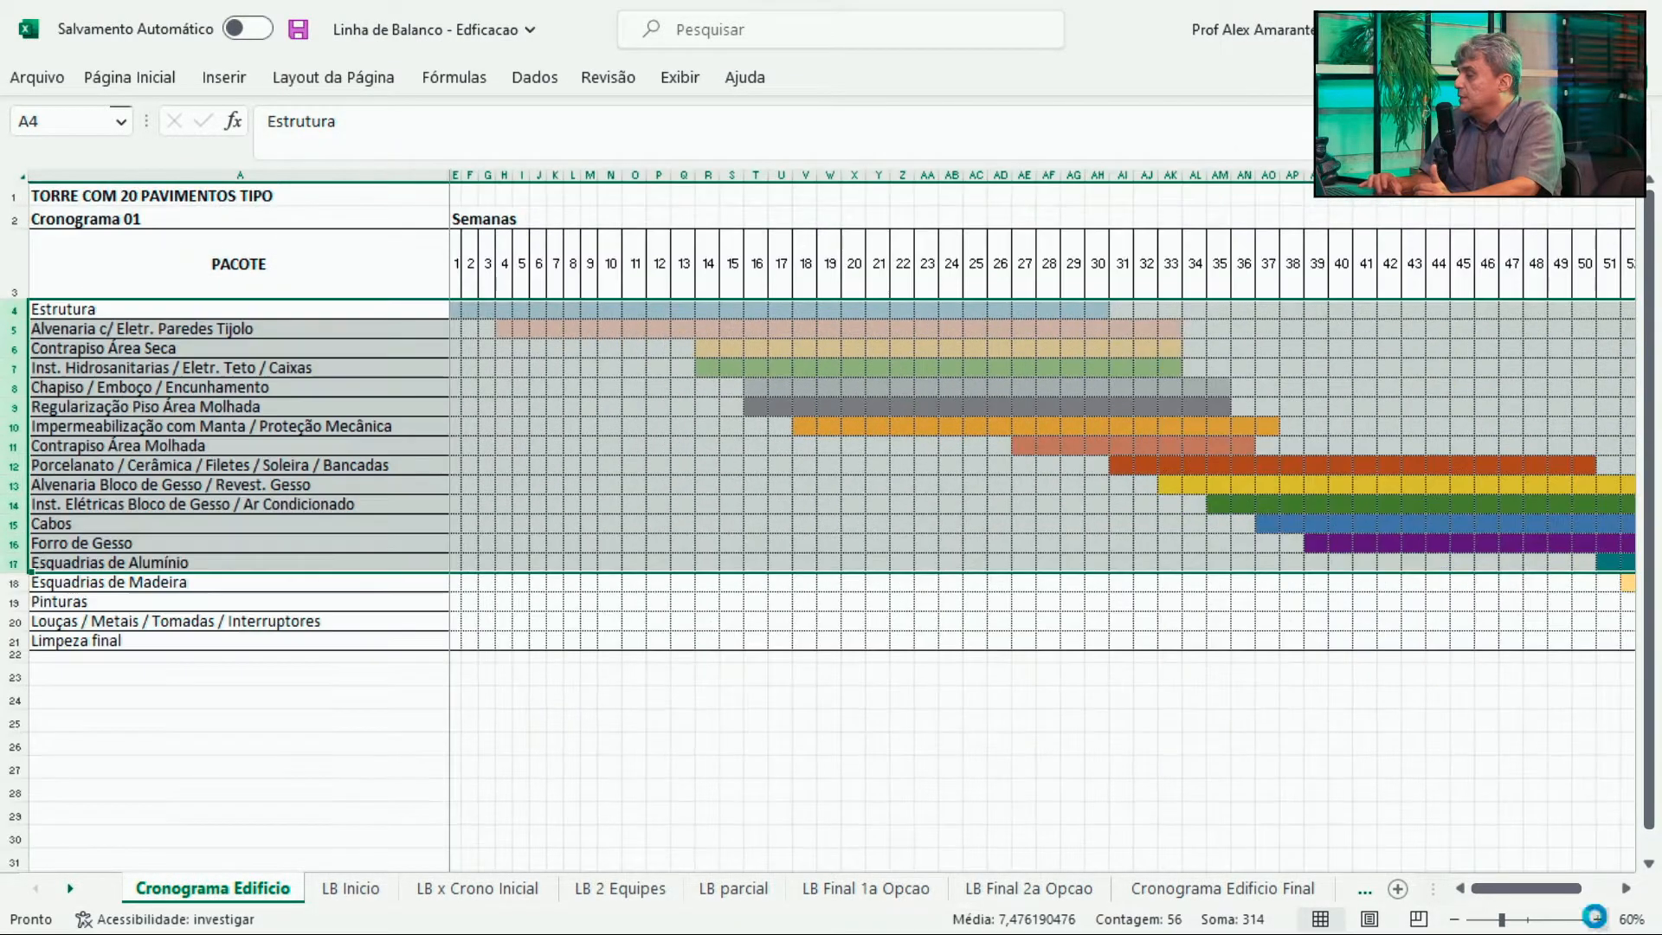
click(1597, 919)
click(193, 408)
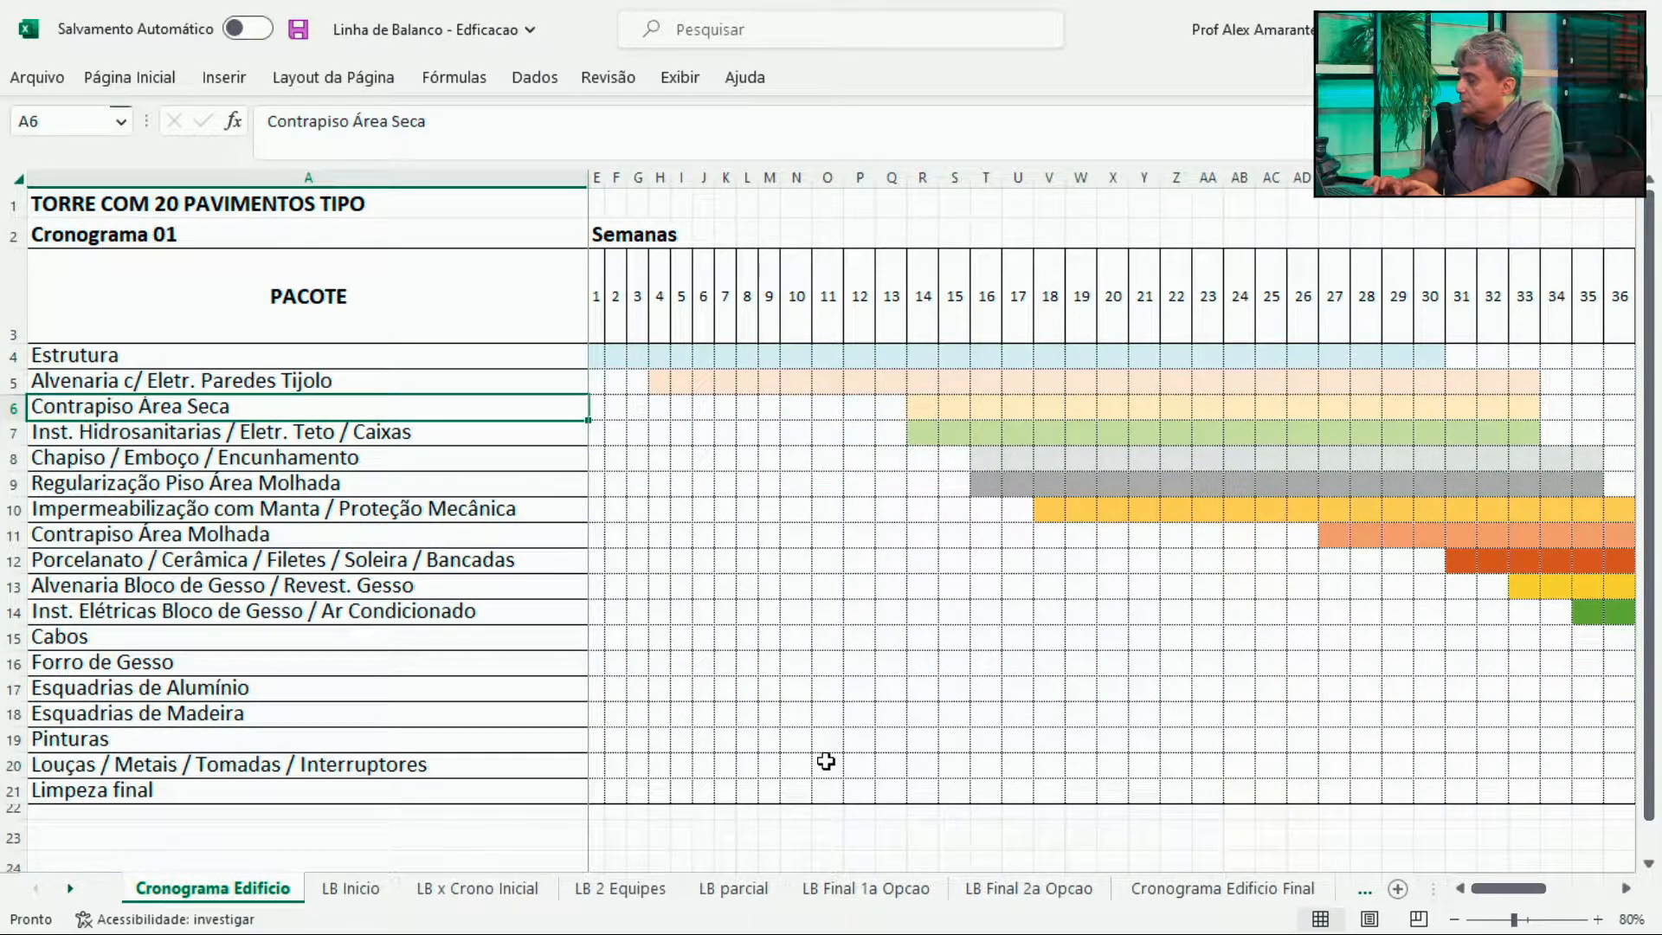
Switch to the LB Final 1a Opcao sheet, review the full line of balance, and enlarge it to 120% zoom.
click(862, 891)
ctrl+scroll(861, 901, up, 2)
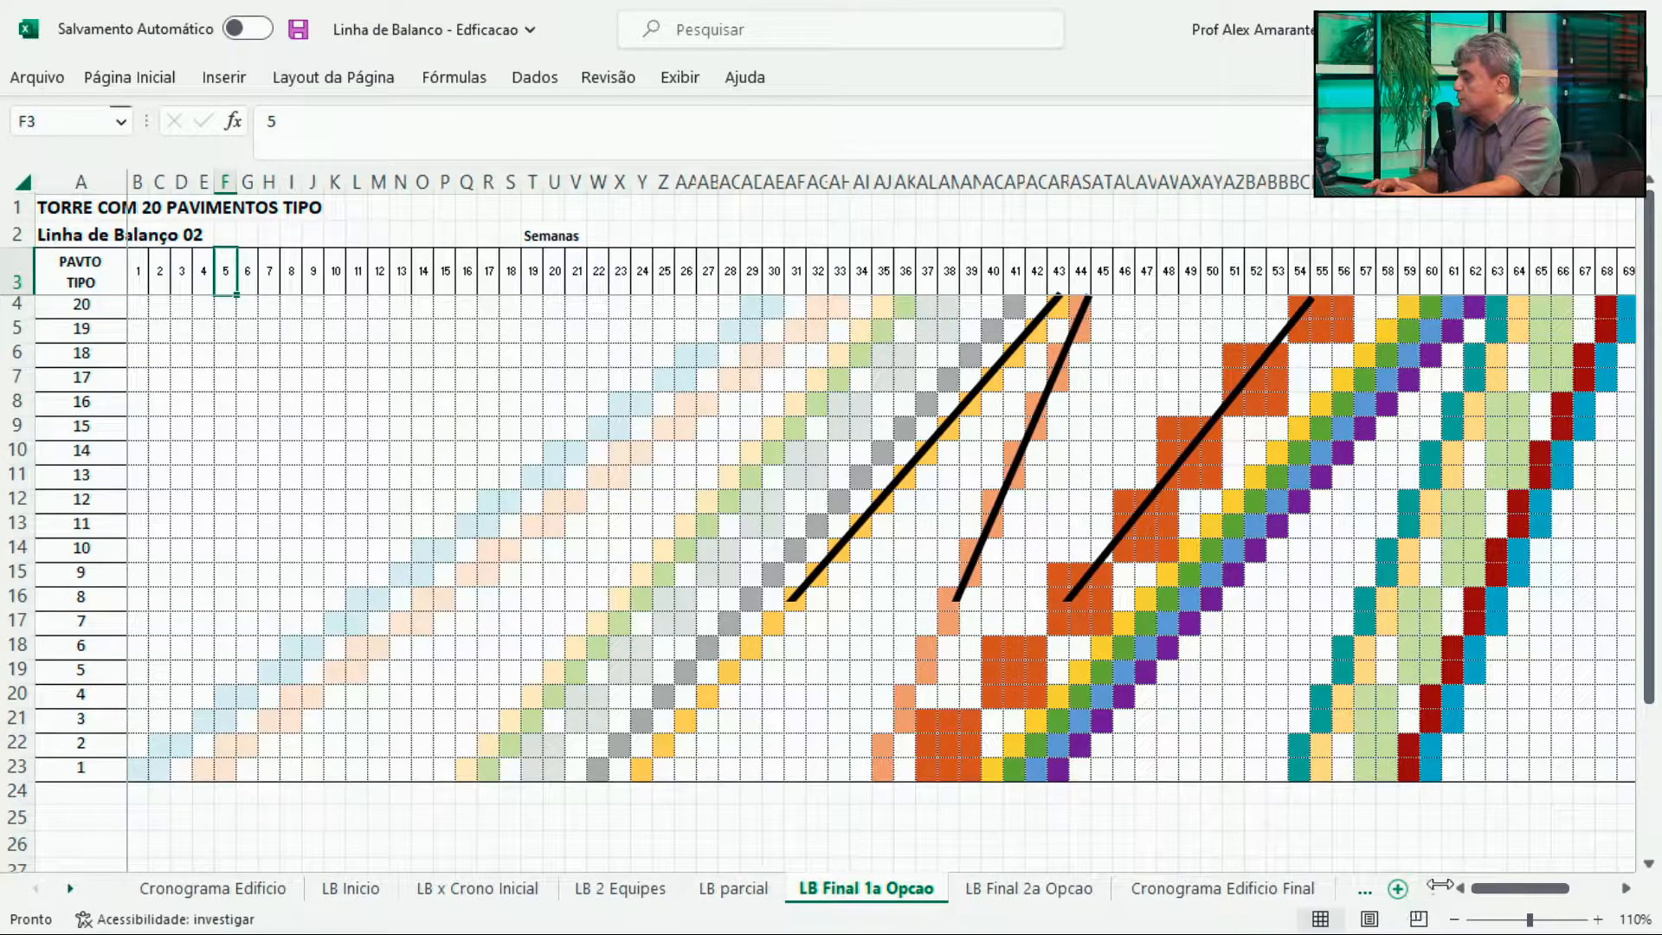
click(1455, 920)
click(1455, 920)
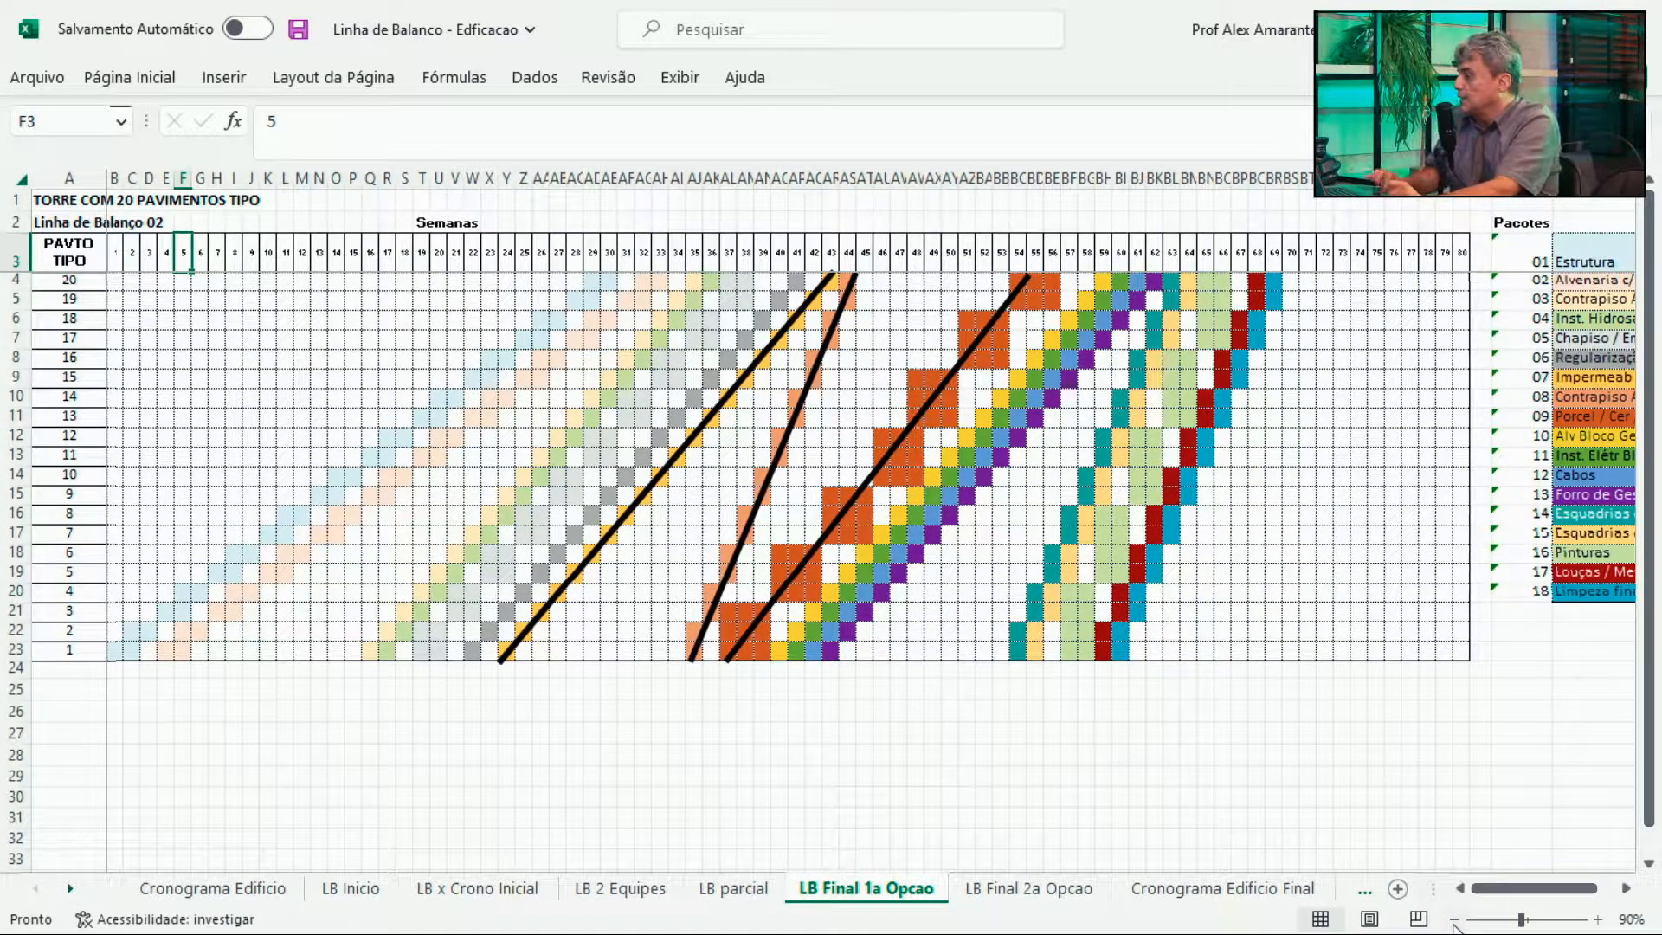
click(1598, 920)
click(1598, 920)
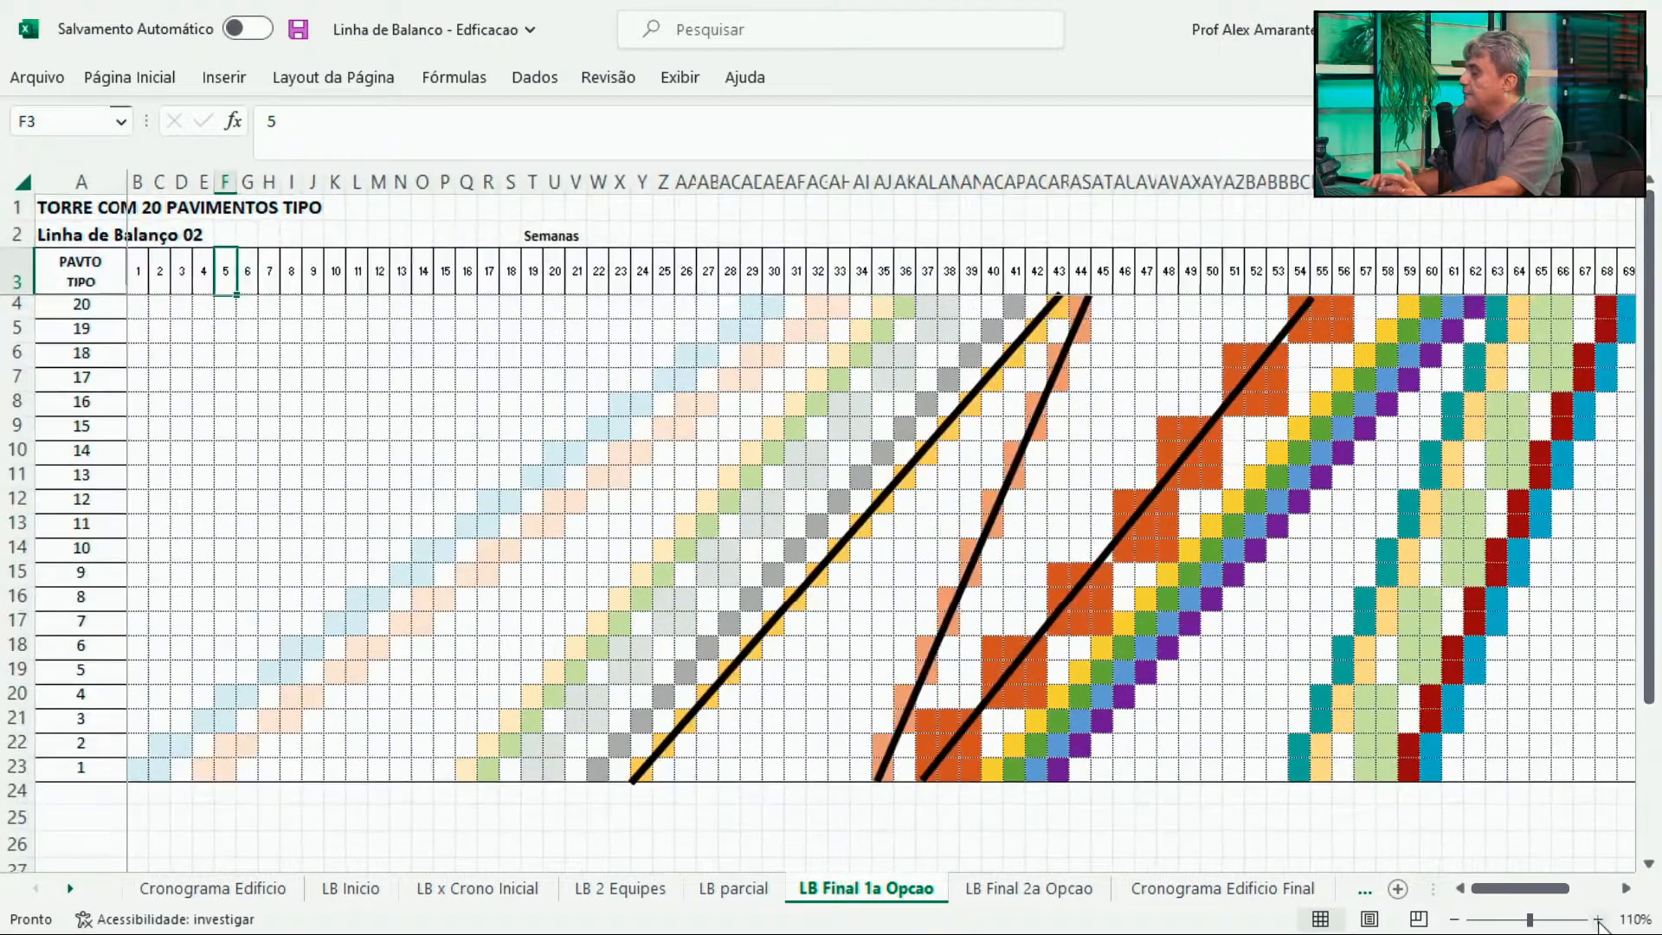
click(1598, 920)
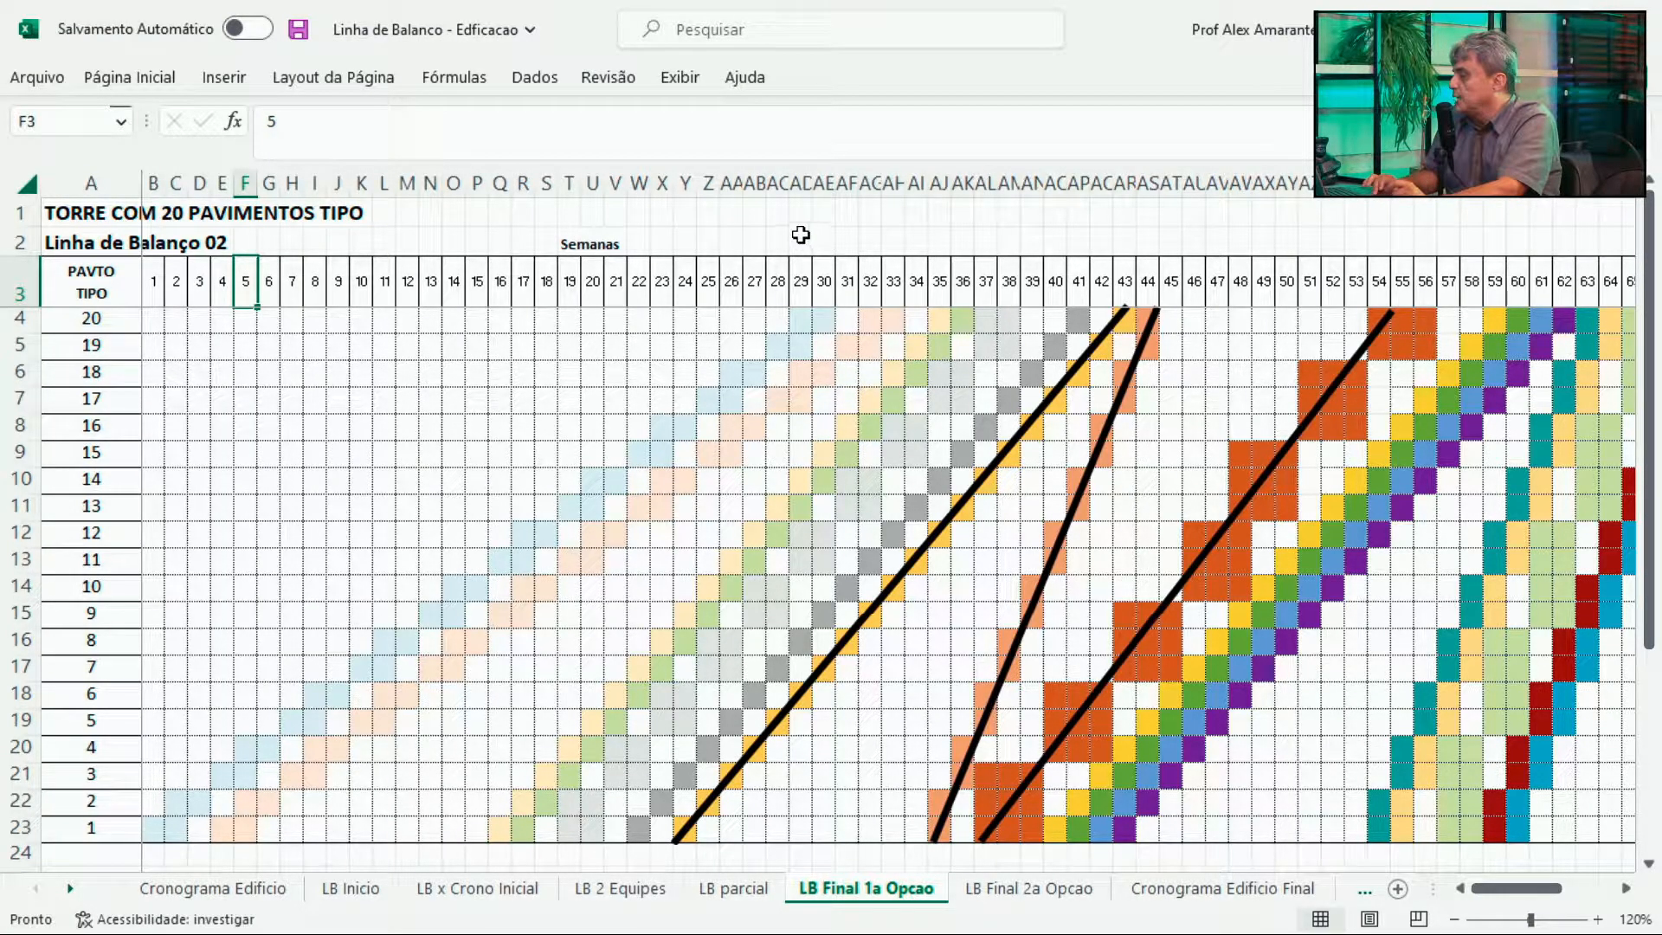
Highlight the week 29 column together with the rows of floors 20, 18, 14, 13 and 11, and clear the selection.
click(801, 182)
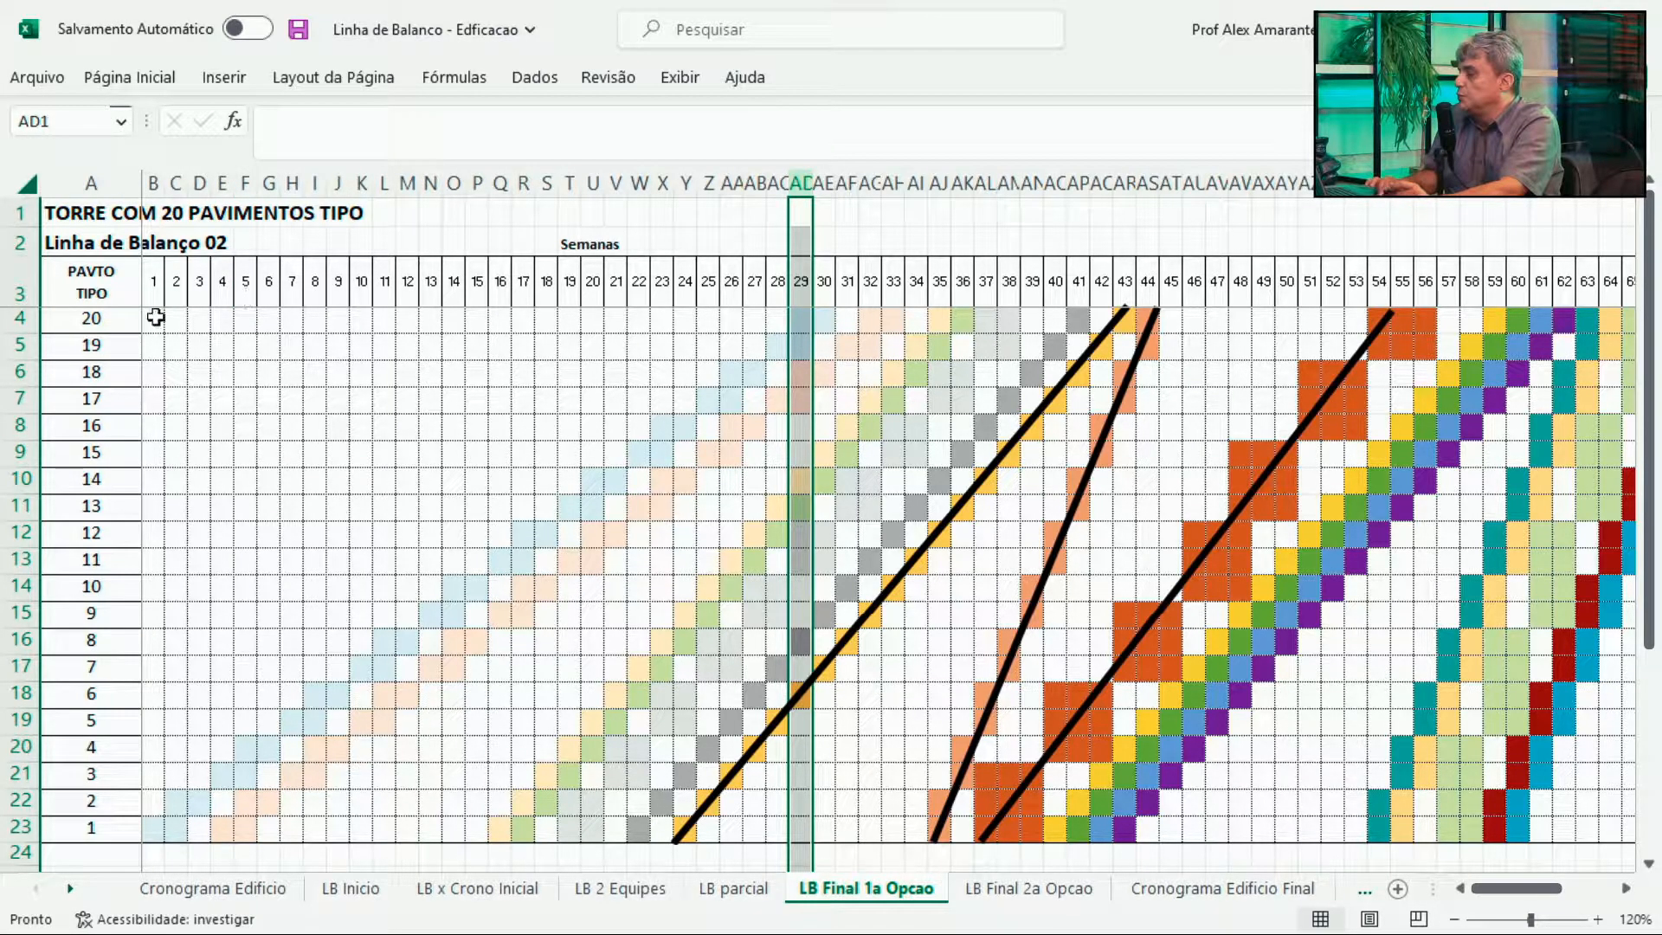
click(27, 324)
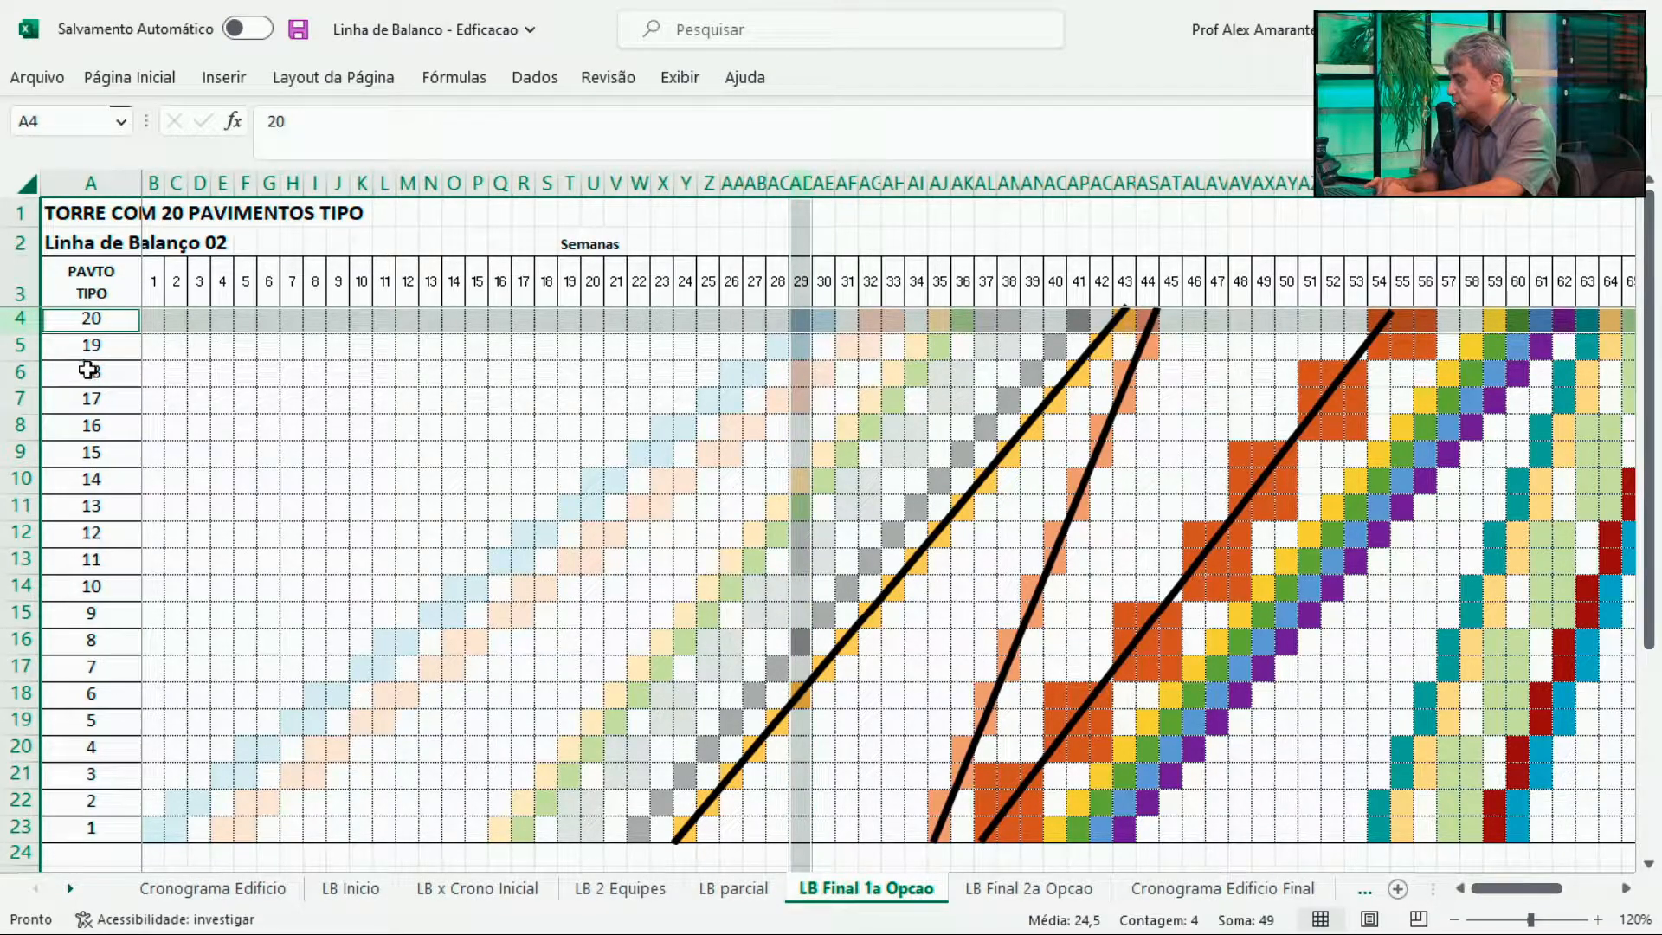
ctrl+click(28, 371)
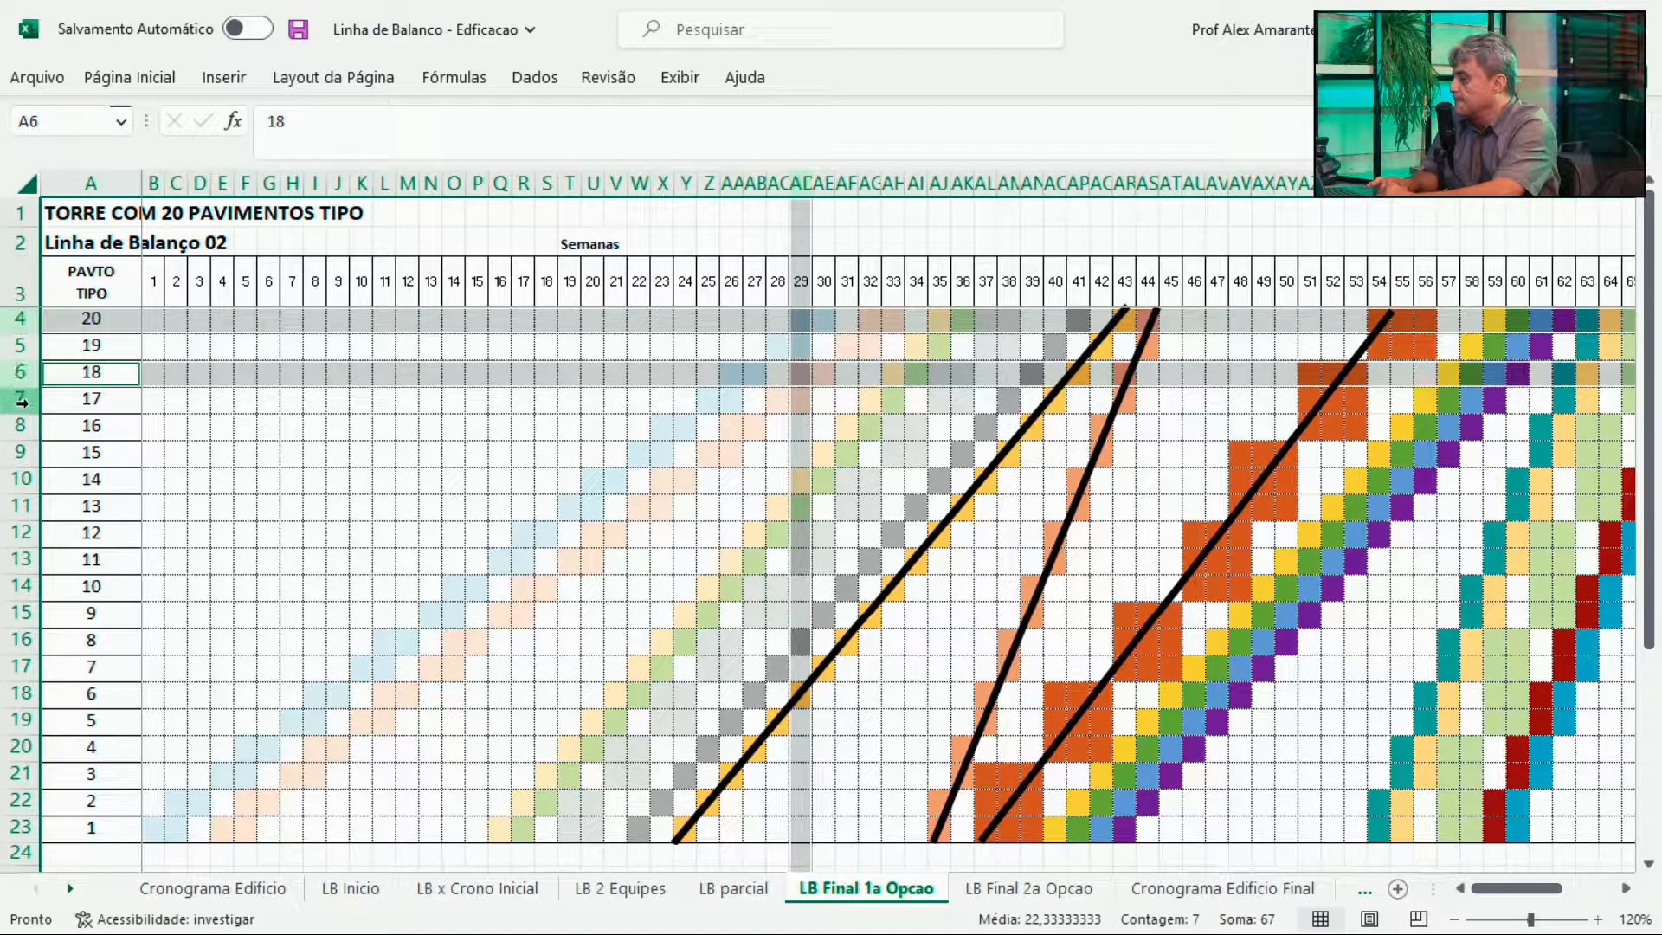
ctrl+click(24, 478)
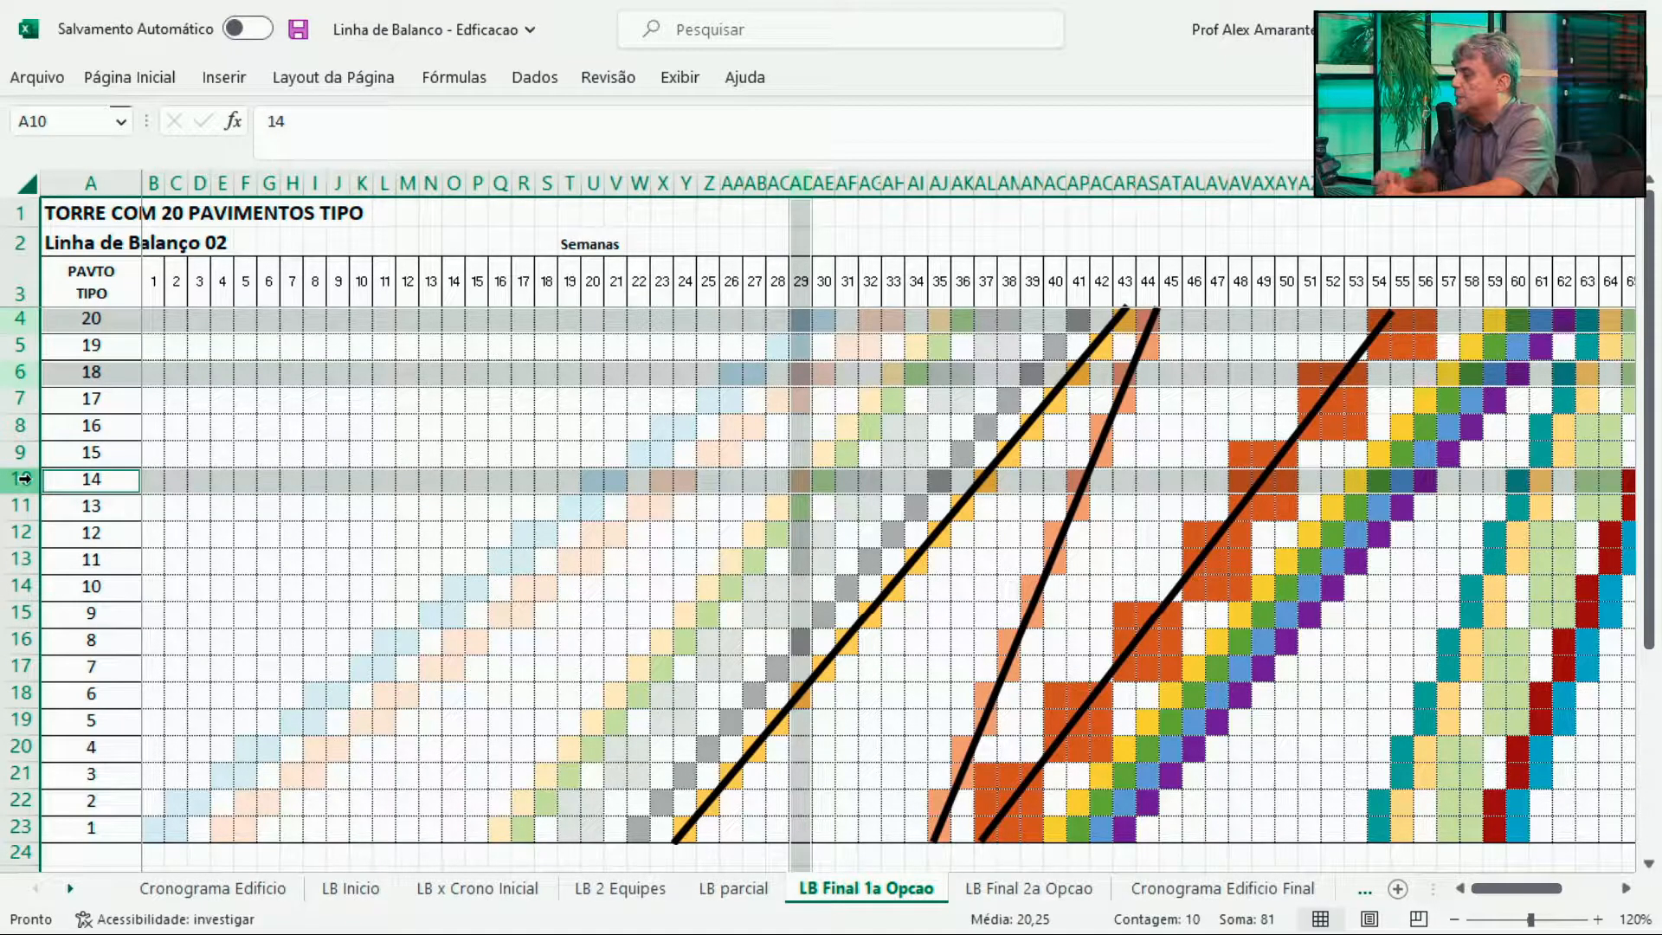
ctrl+click(23, 510)
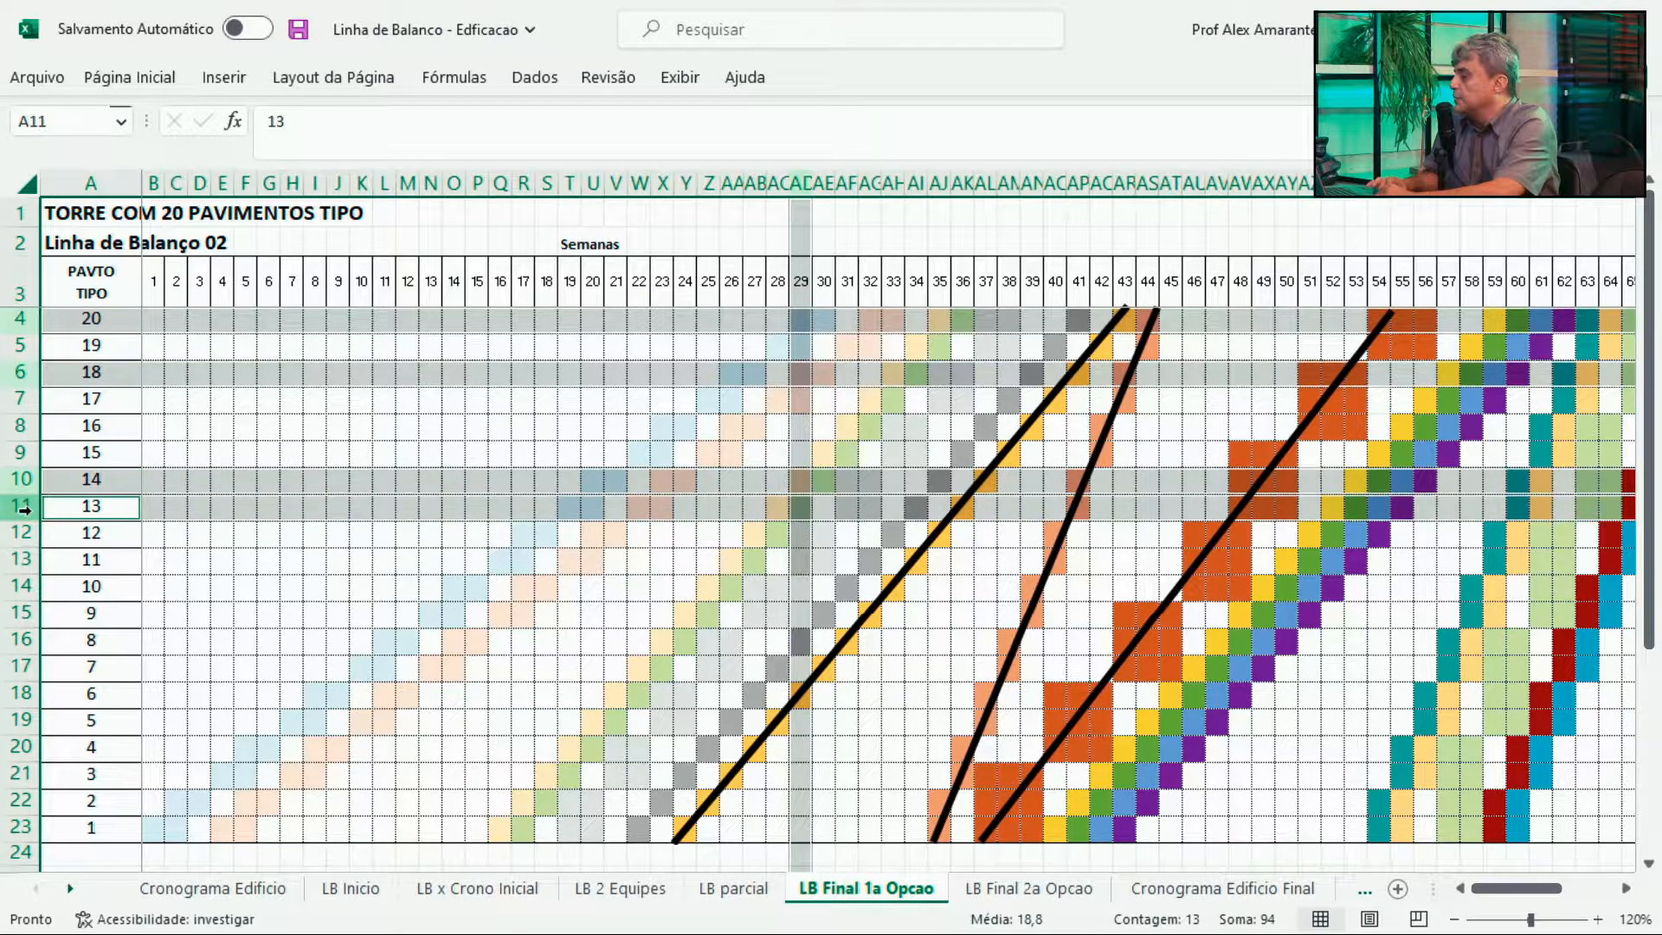
ctrl+click(24, 559)
ctrl+click(22, 585)
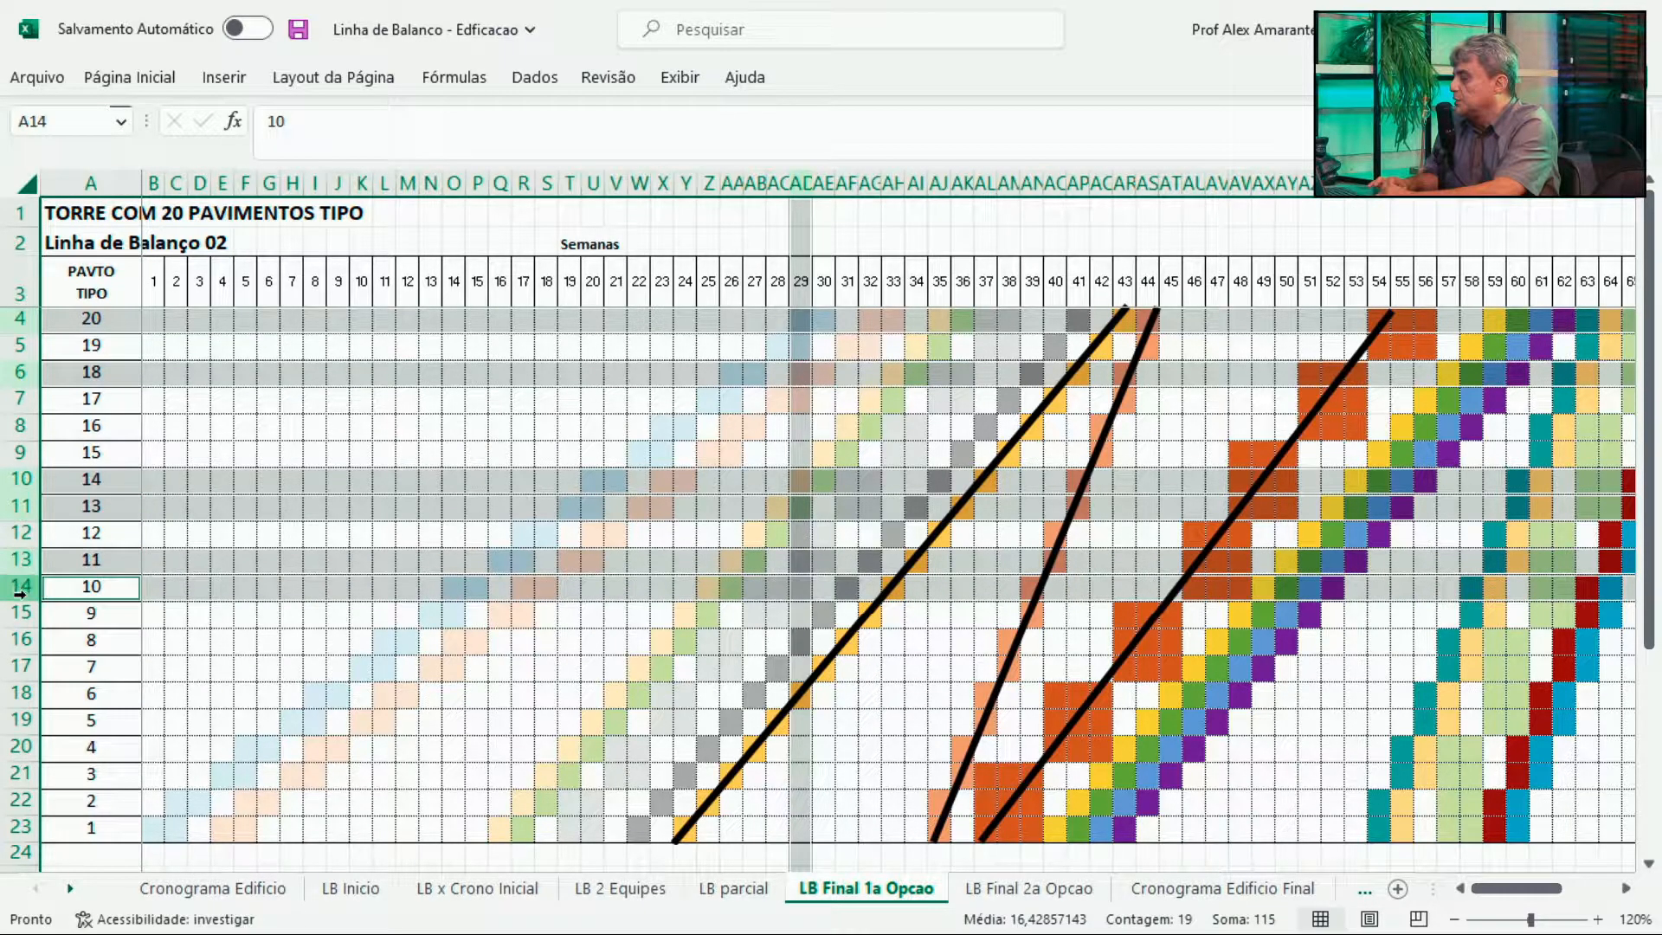
ctrl+click(21, 584)
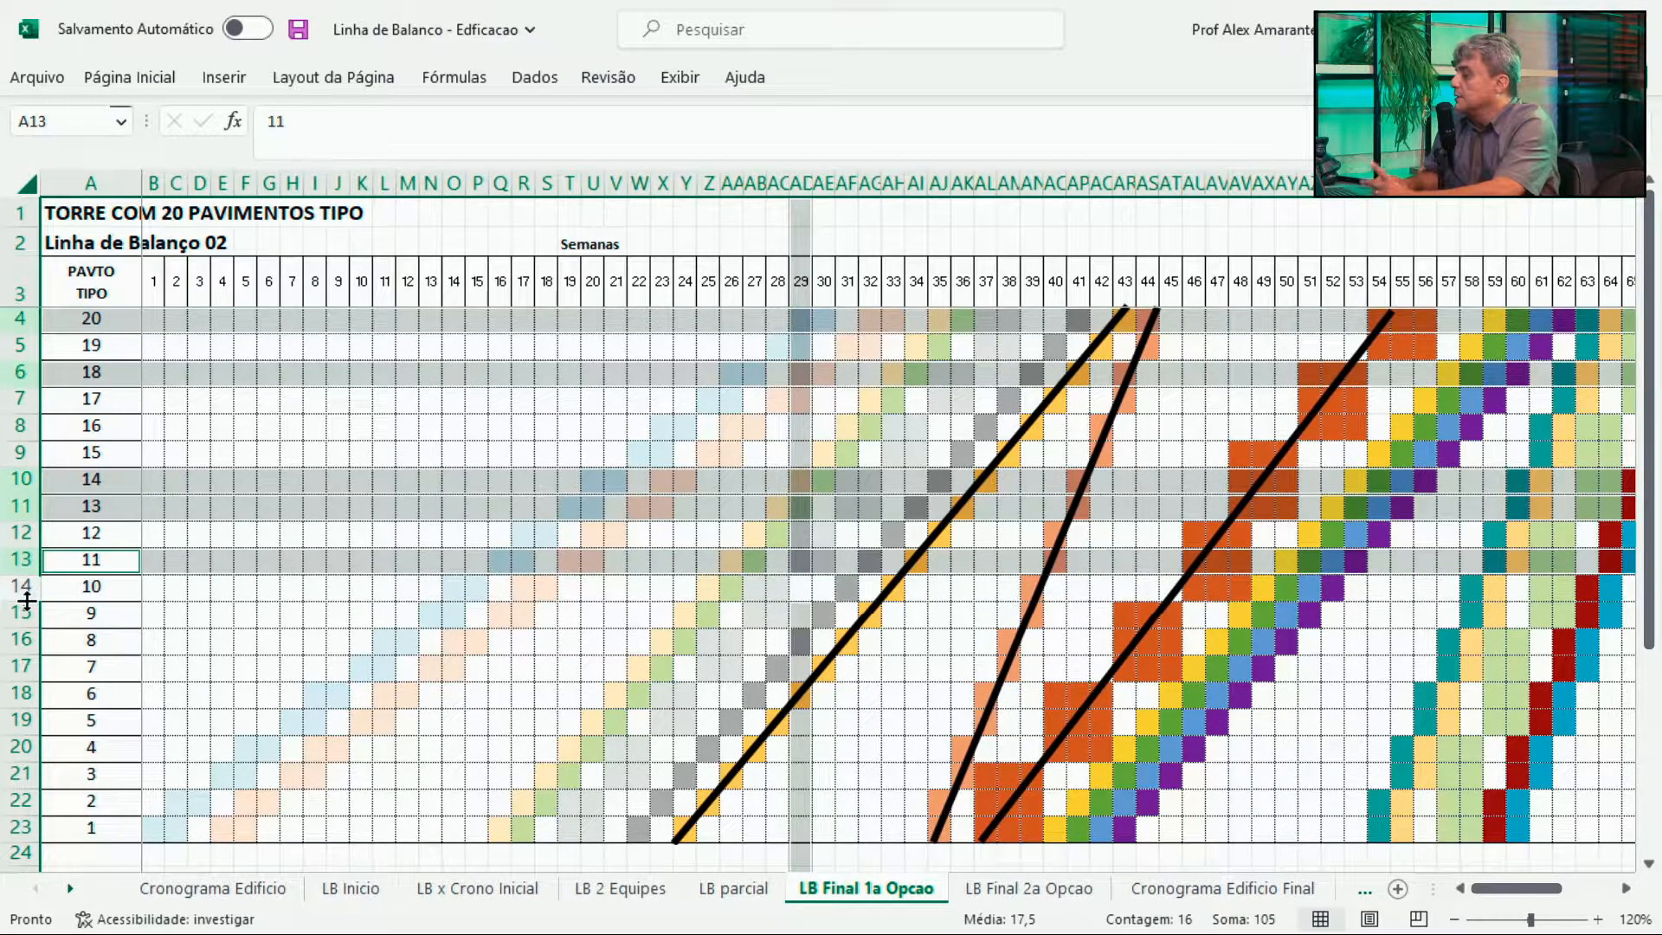
click(524, 531)
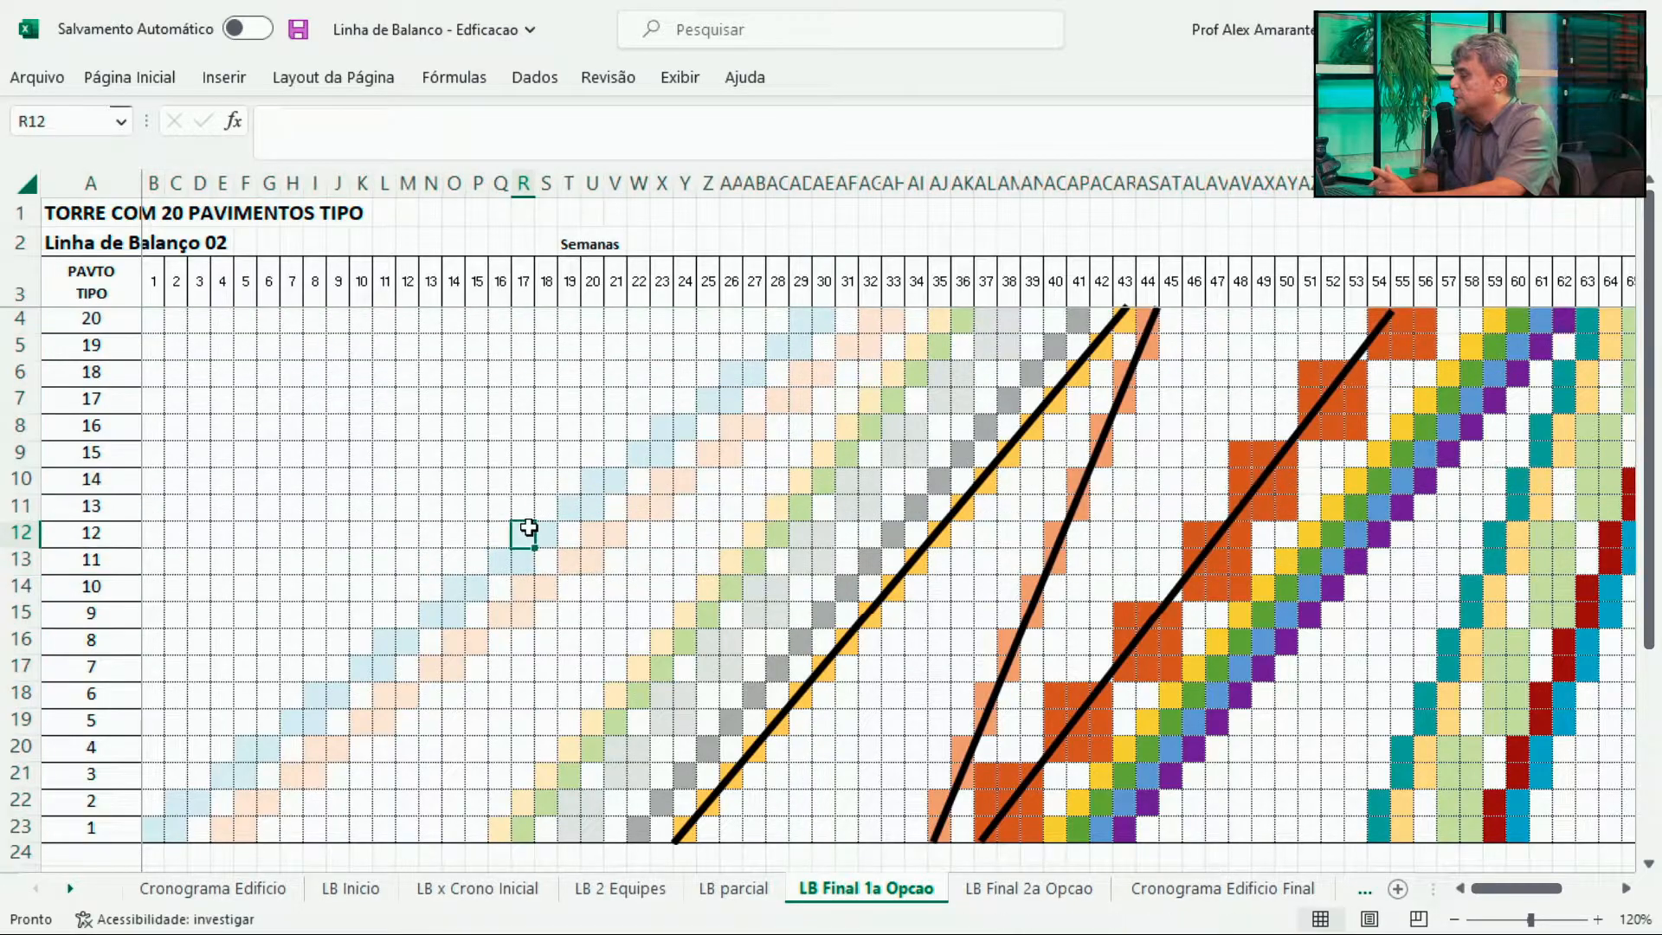
Trace the week 29 column down from floor 20 to floor 9, and go back up to select floors 11 and 12.
click(801, 183)
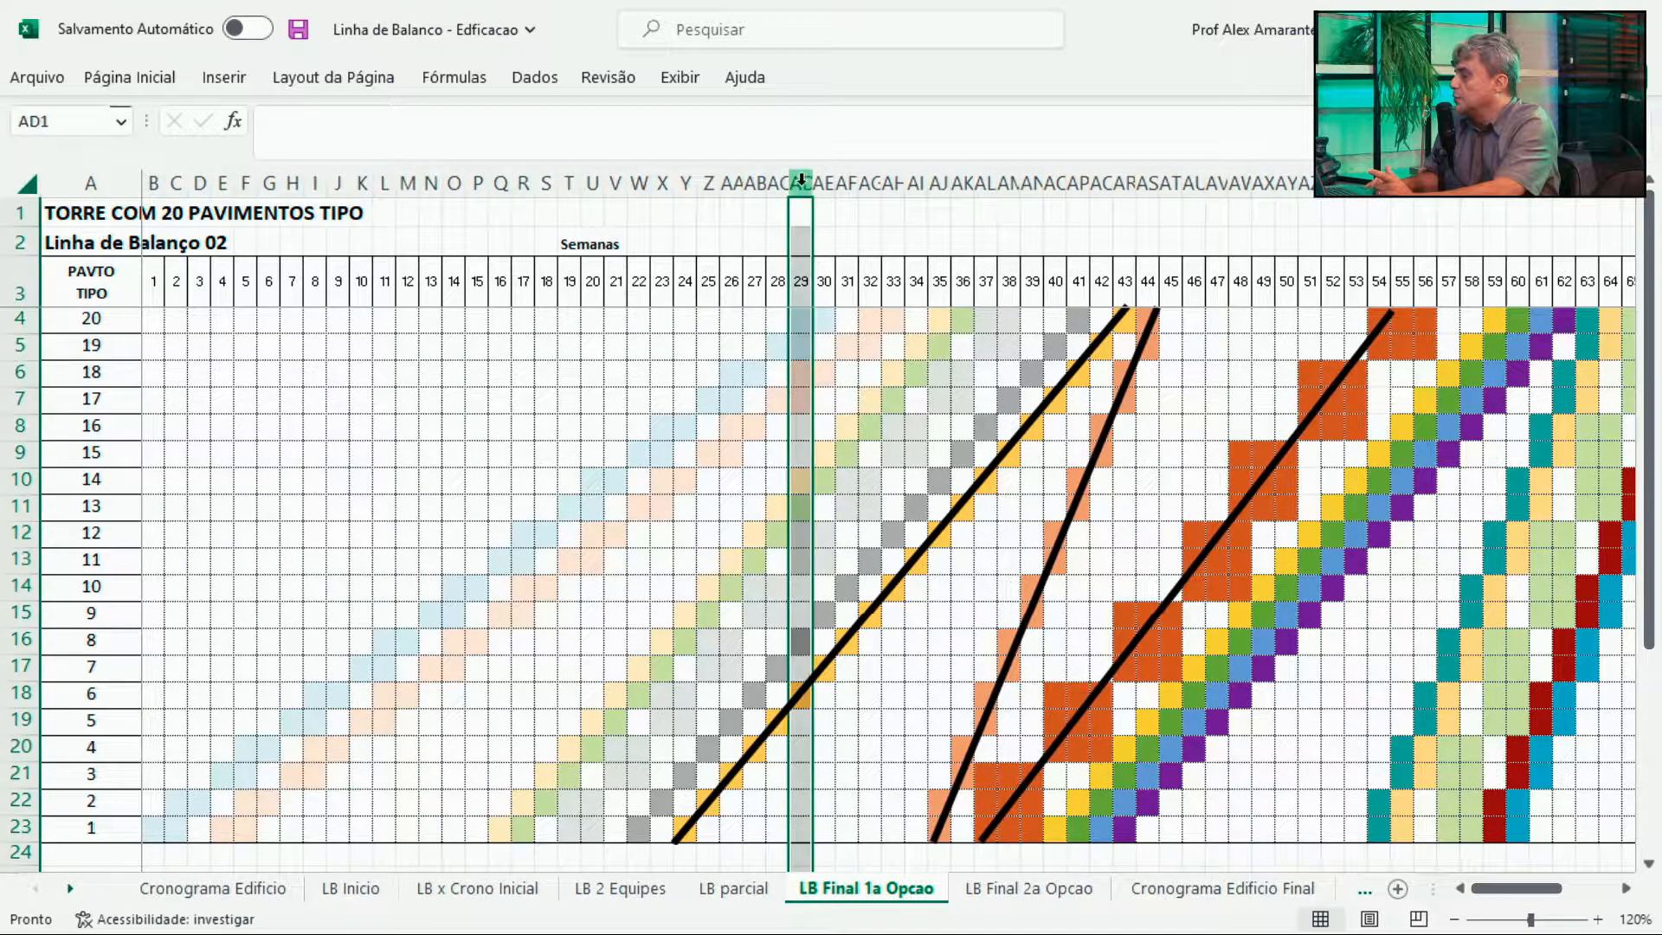
click(801, 325)
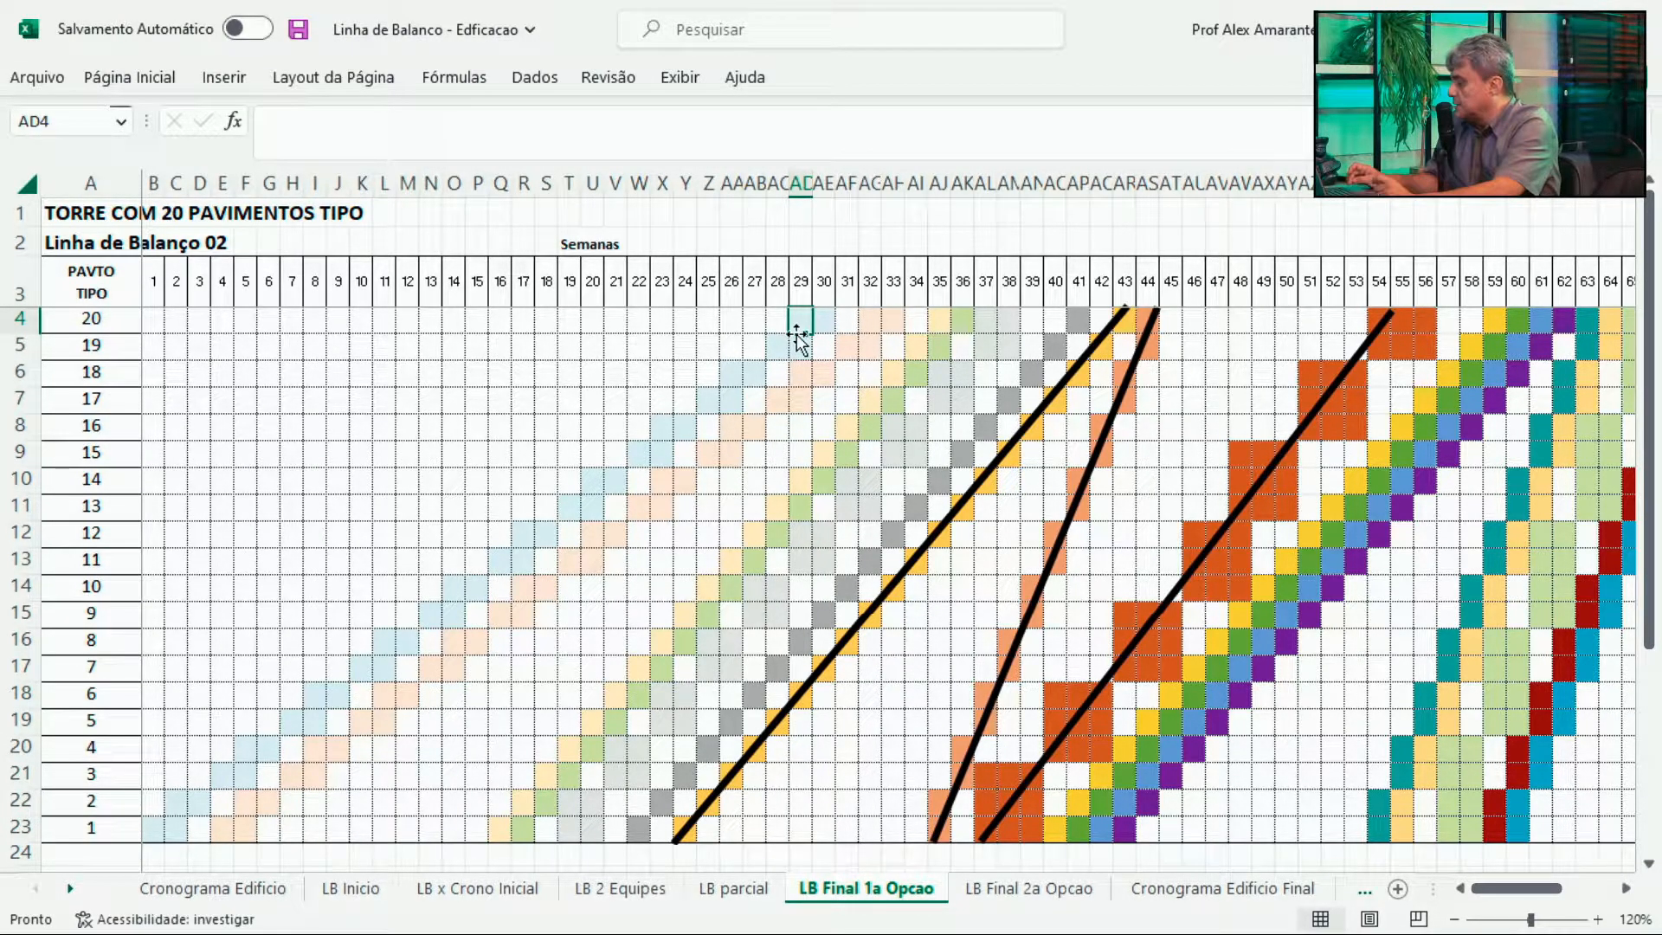
key(Down)
key(Down)
key(Down)
key(Down)
key(Down)
key(Down)
key(Down)
key(Down)
key(Down)
key(Down)
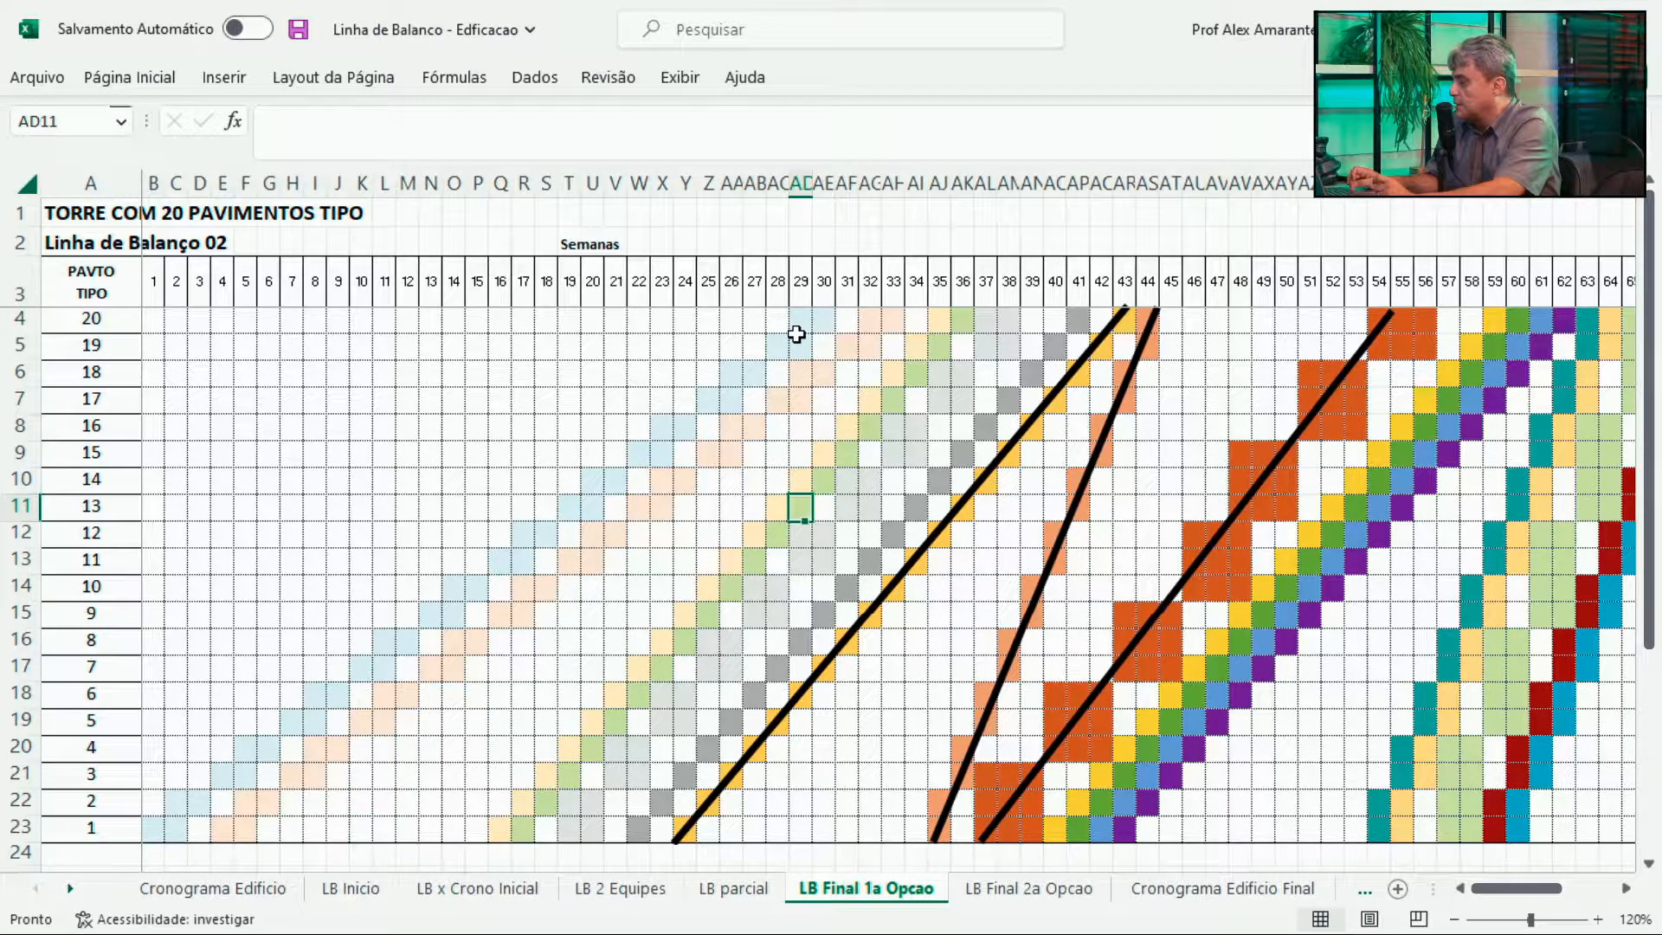
key(Down)
key(Down)
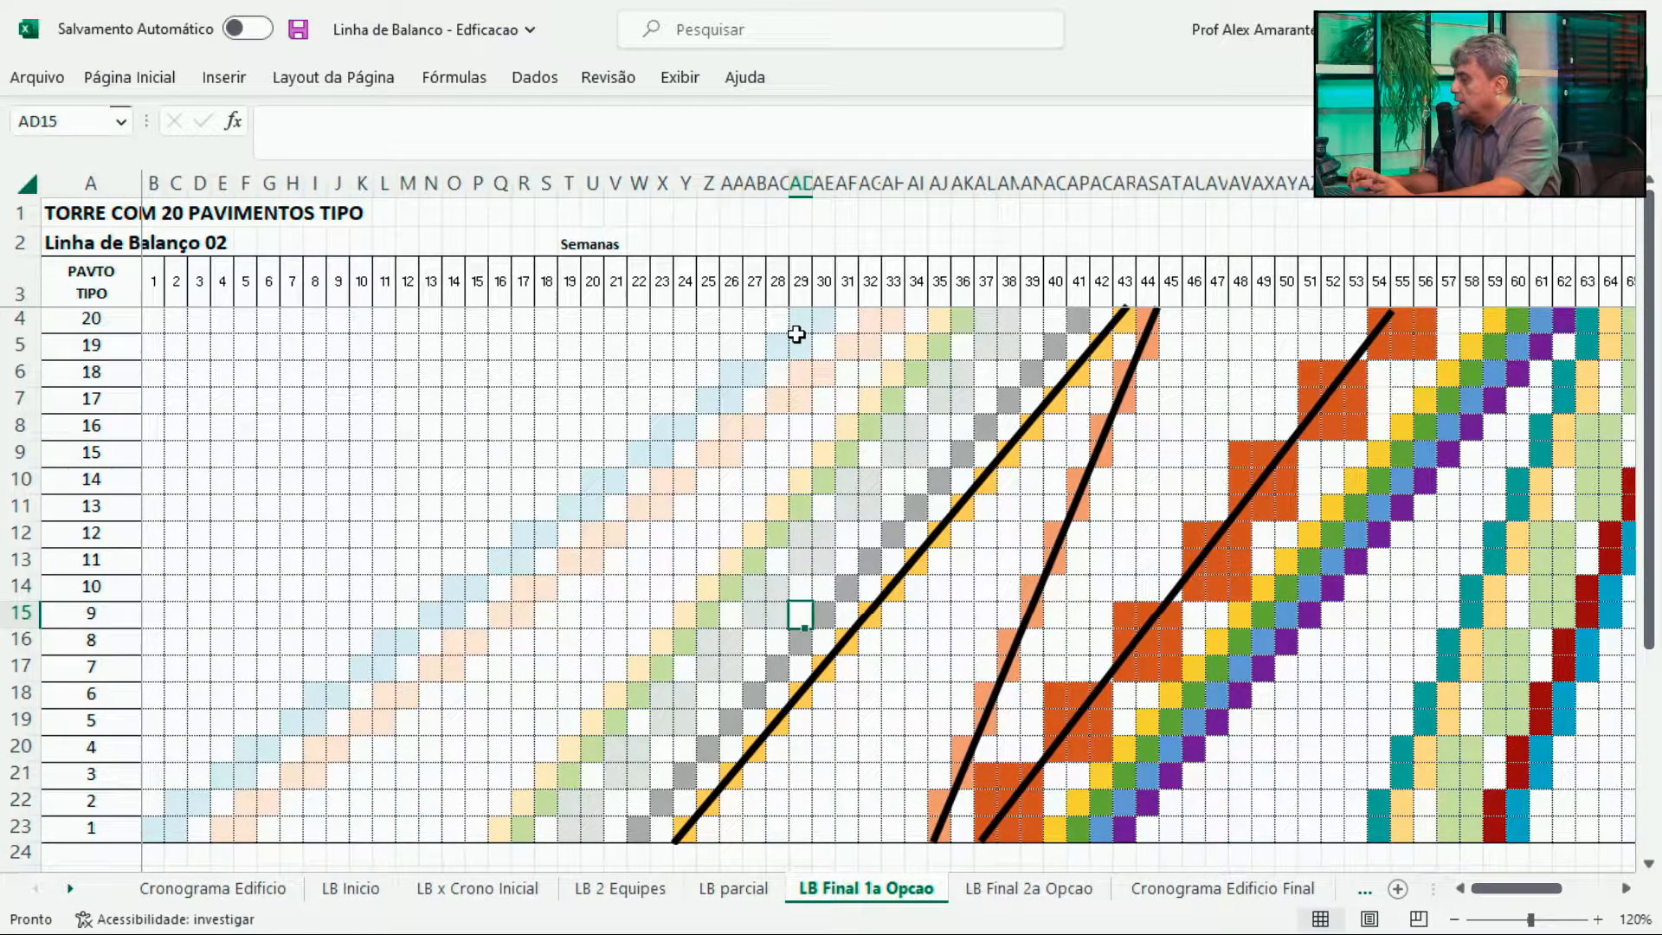
key(Up)
key(Up)
key(Up)
key(shift+Up)
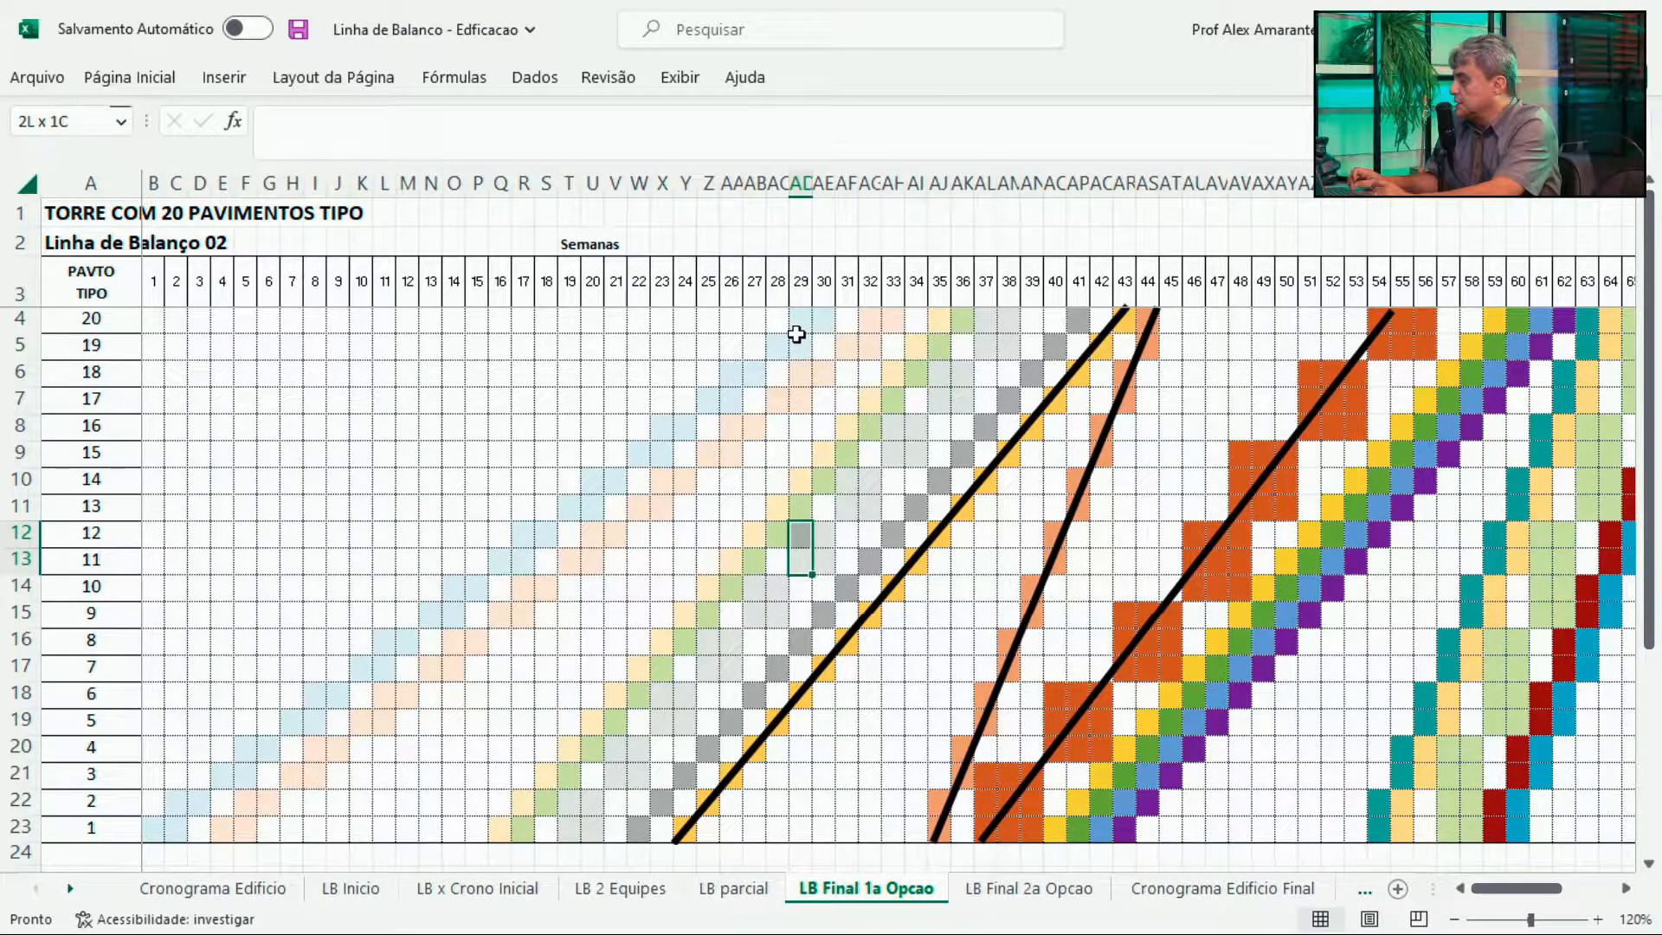
Trace the week 29 column down past floor 8 and back up to floor 17.
key(Down)
key(Down)
key(Down)
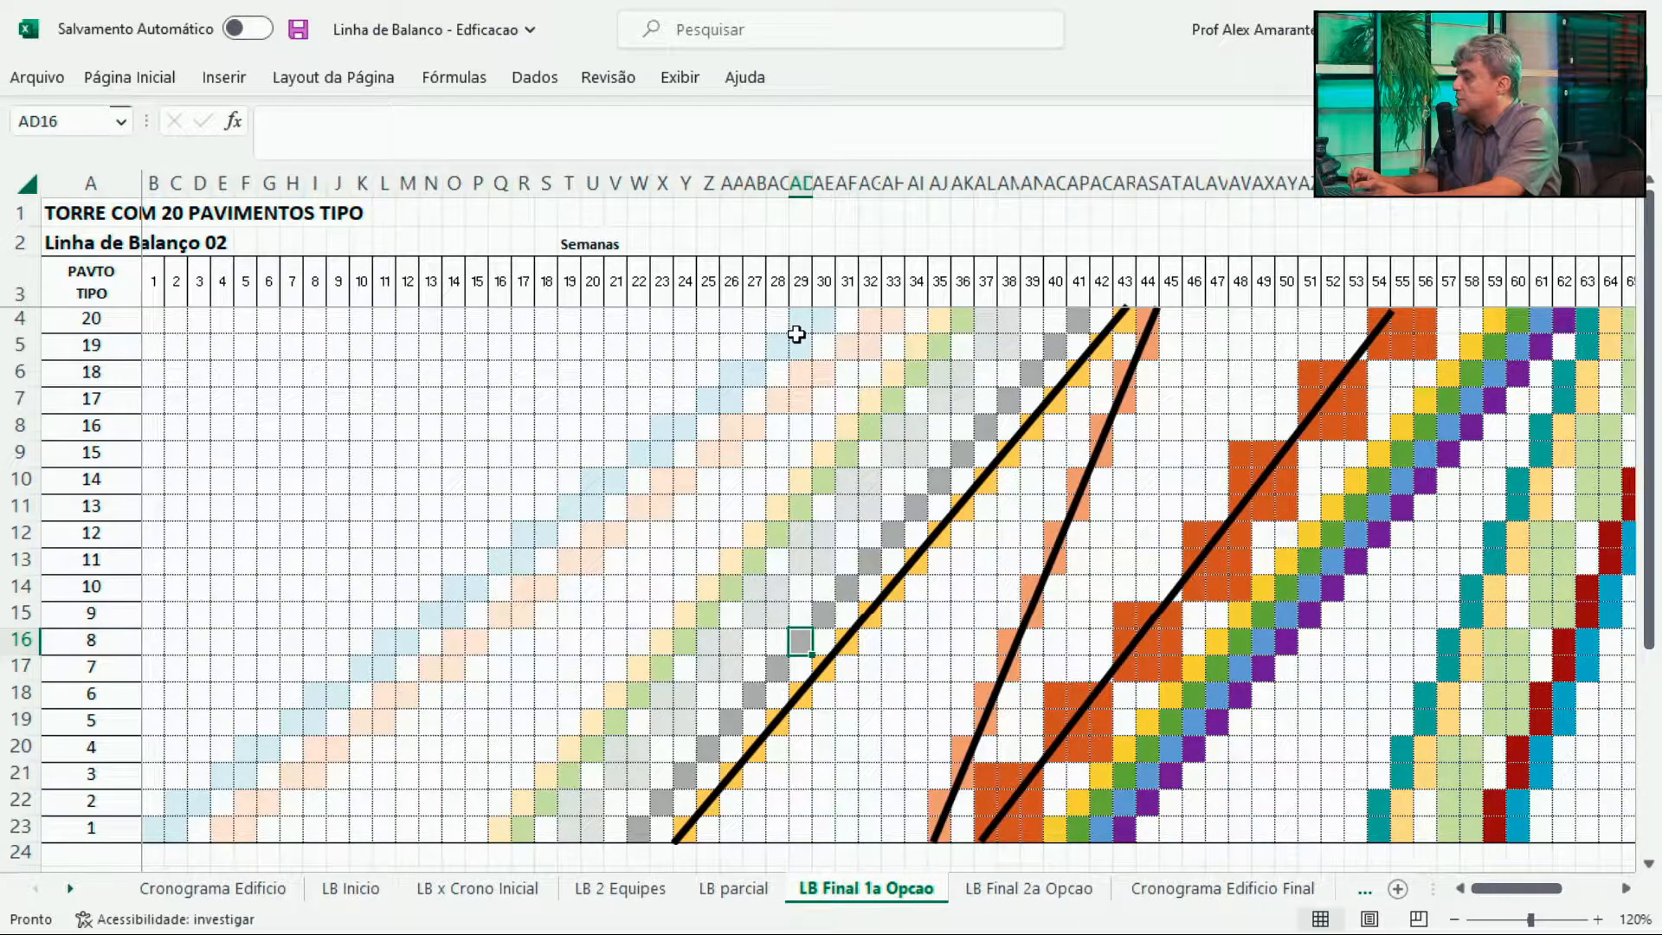
key(Down)
key(Down)
key(Up)
key(Up)
key(Up)
key(Up)
key(Up)
key(Up)
key(Up)
key(Up)
key(Up)
key(Up)
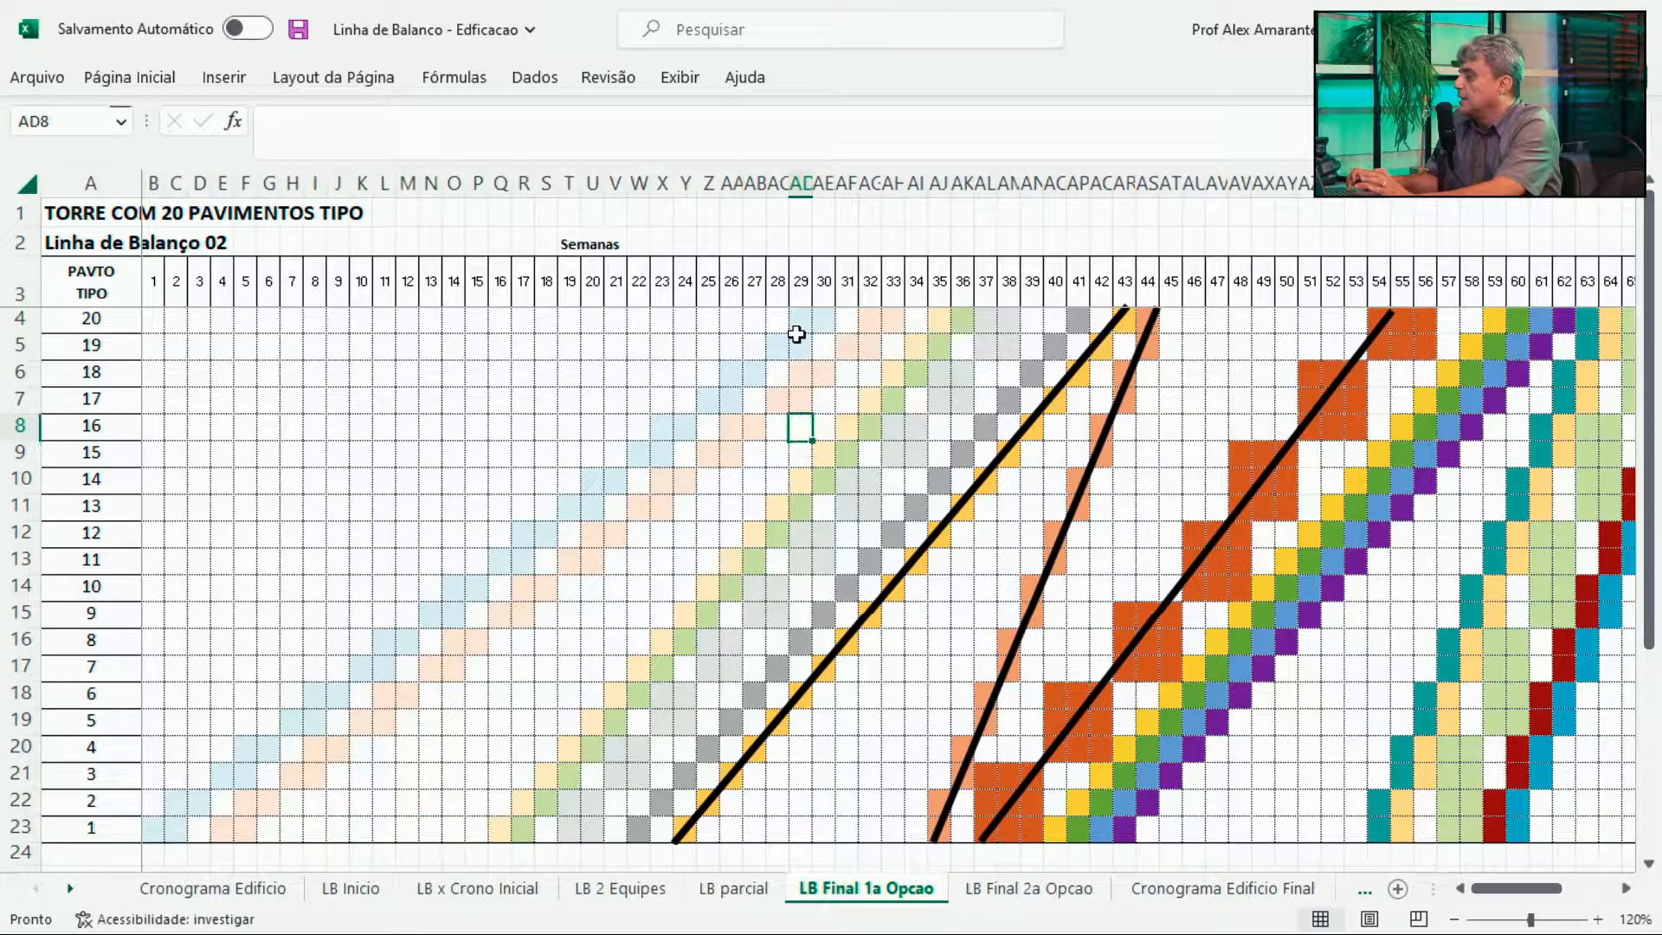
key(Up)
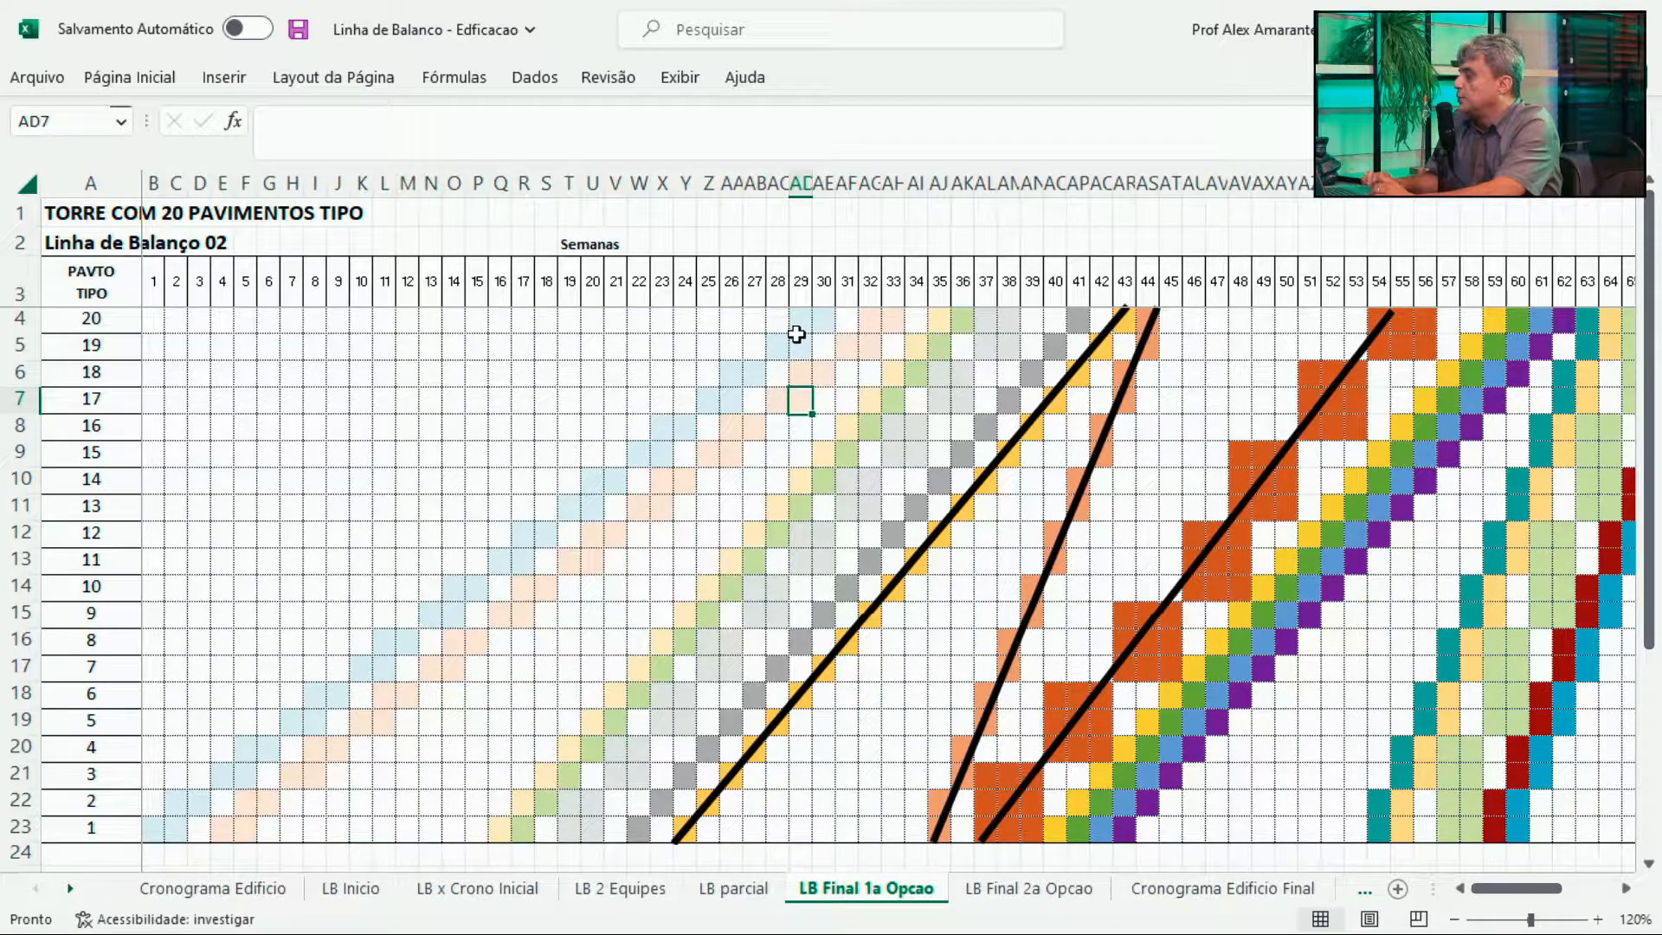
Trace the week 29 column from floor 20 down past floor 14, and return to floor 19.
click(801, 319)
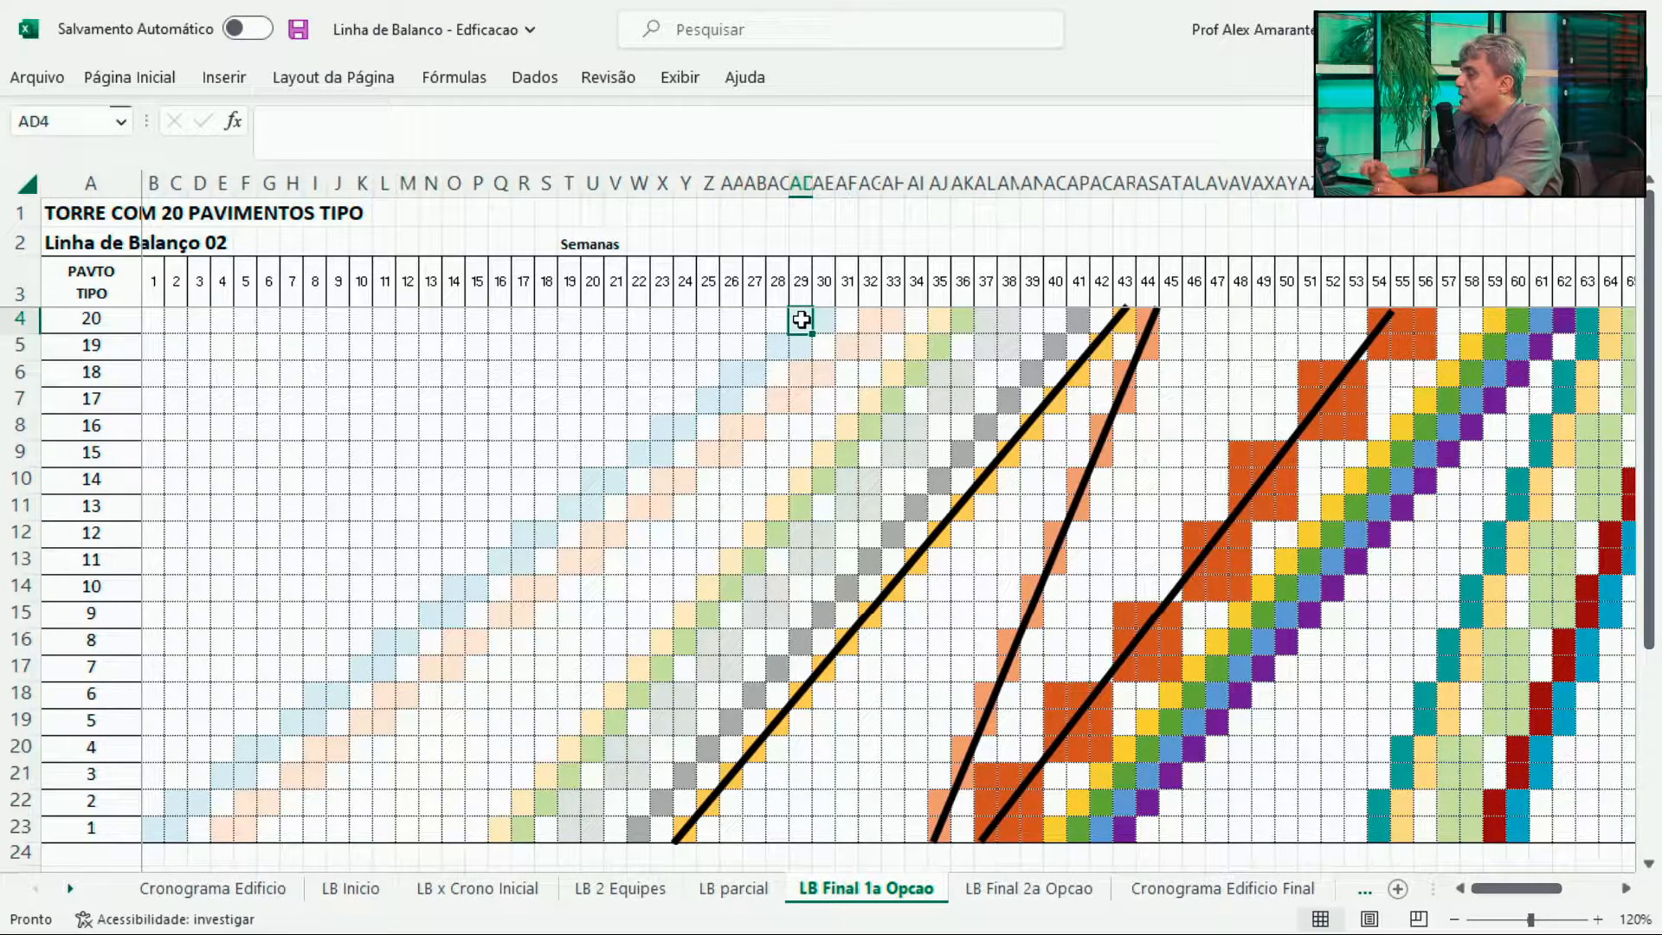
key(Down)
key(Down)
key(Down)
key(Down)
key(Down)
key(Down)
key(Down)
key(Up)
key(Up)
key(Up)
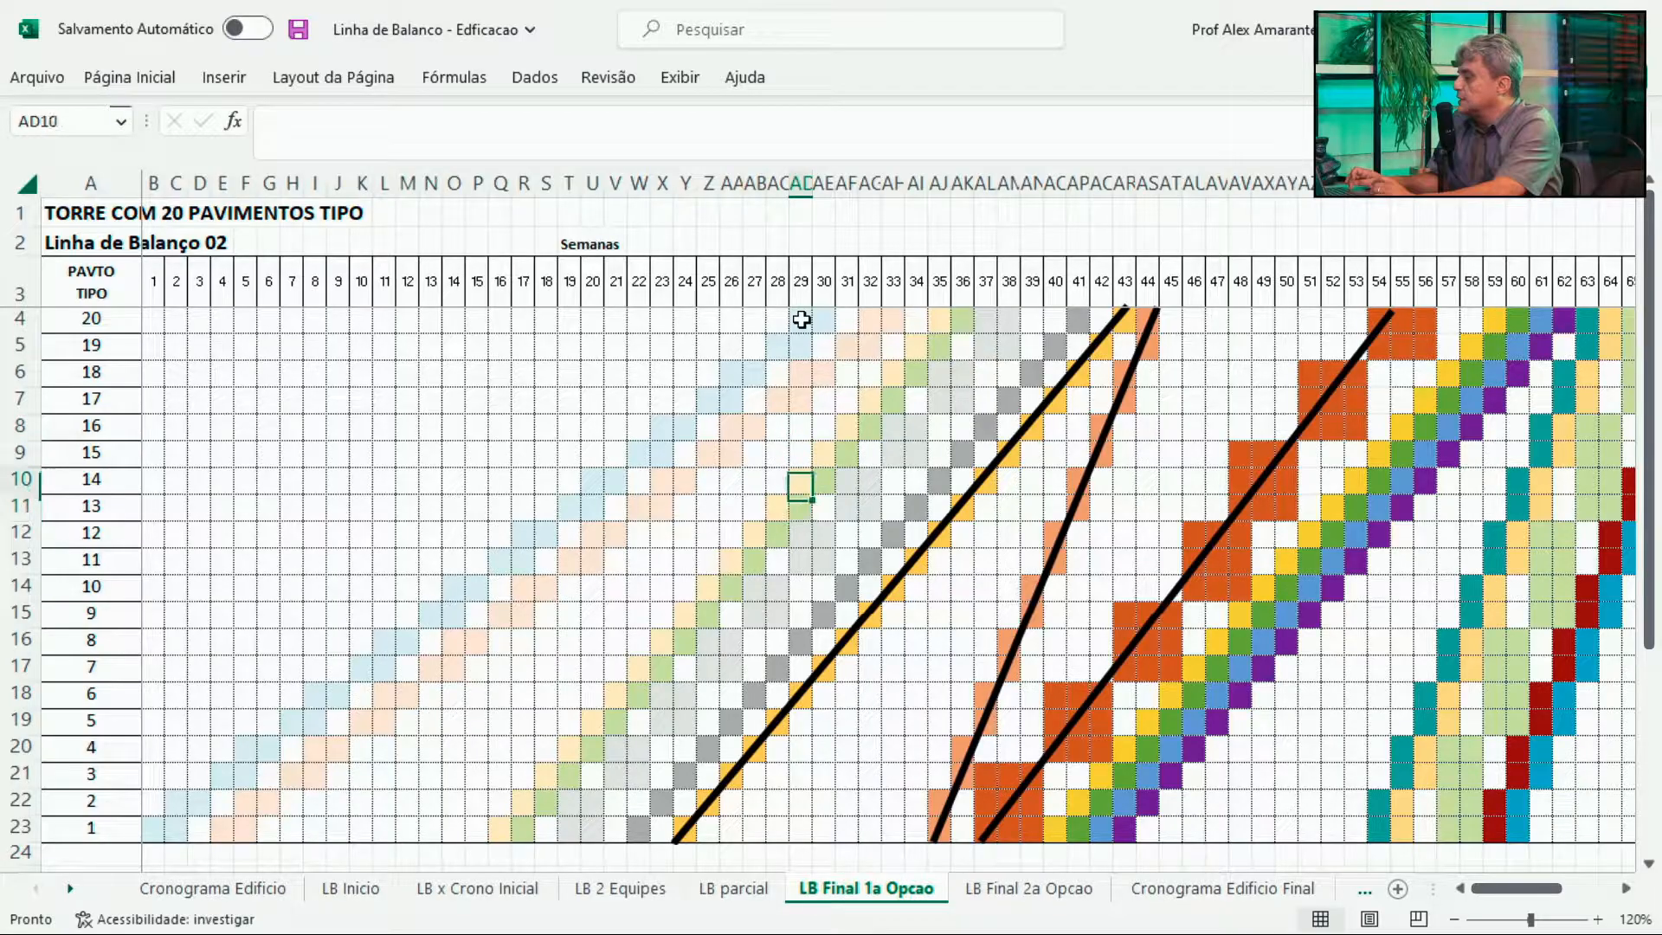
key(Up)
key(Up)
key(Up)
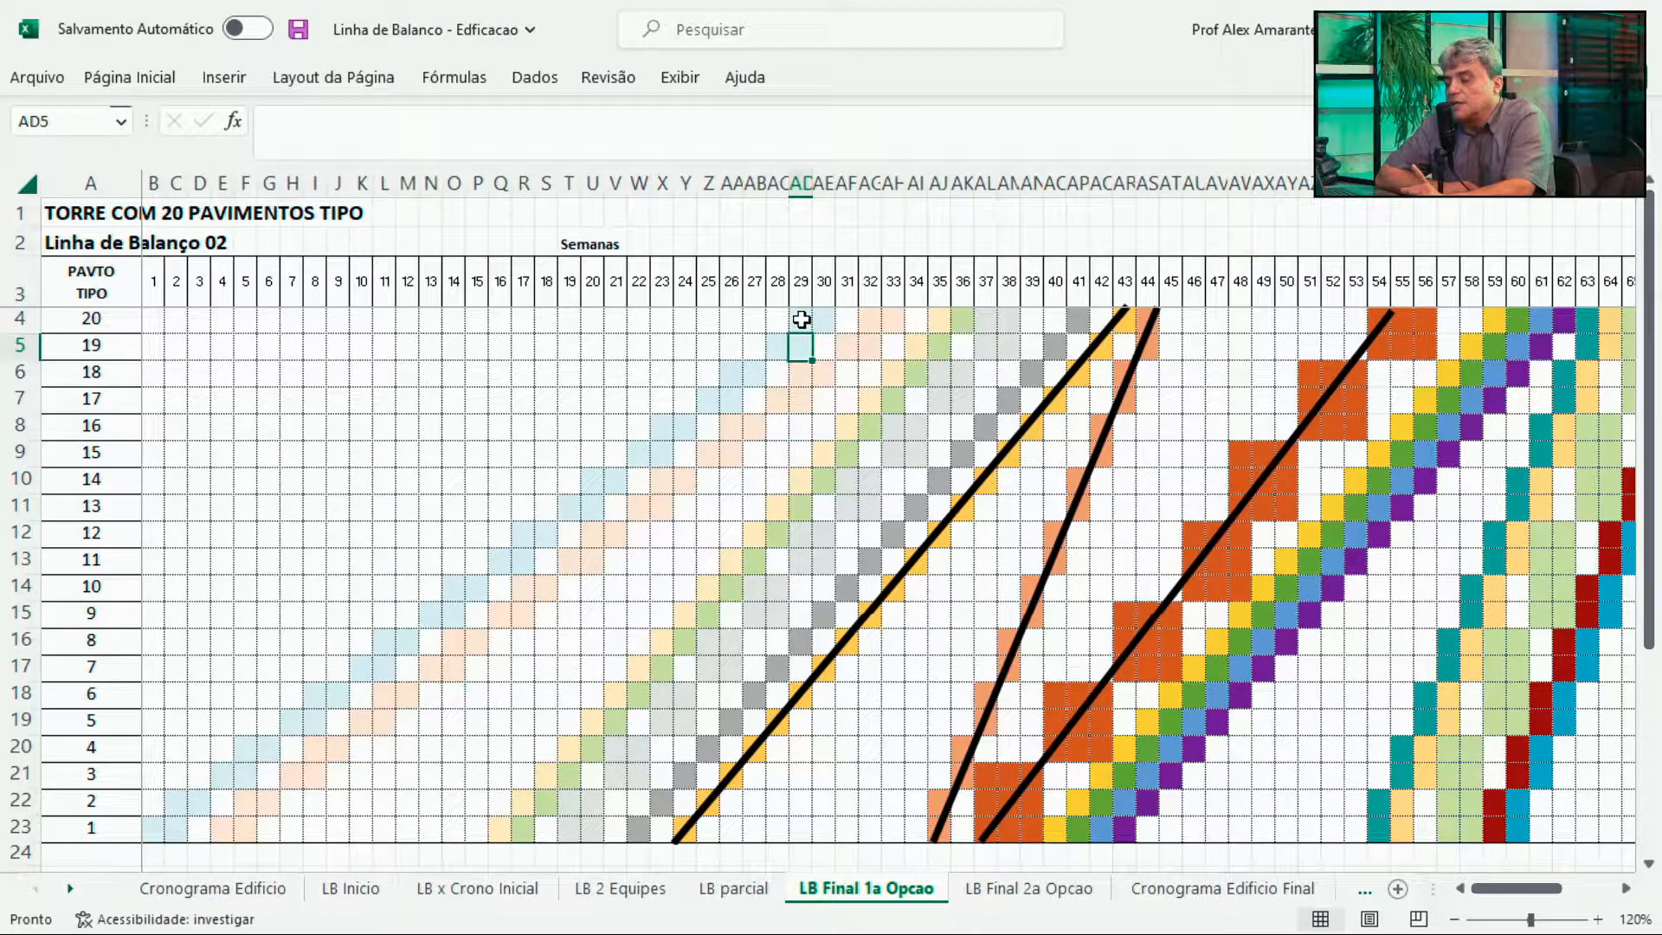
Switch to the Cronograma Edificio sheet and run down and back up its list of work packages.
click(219, 888)
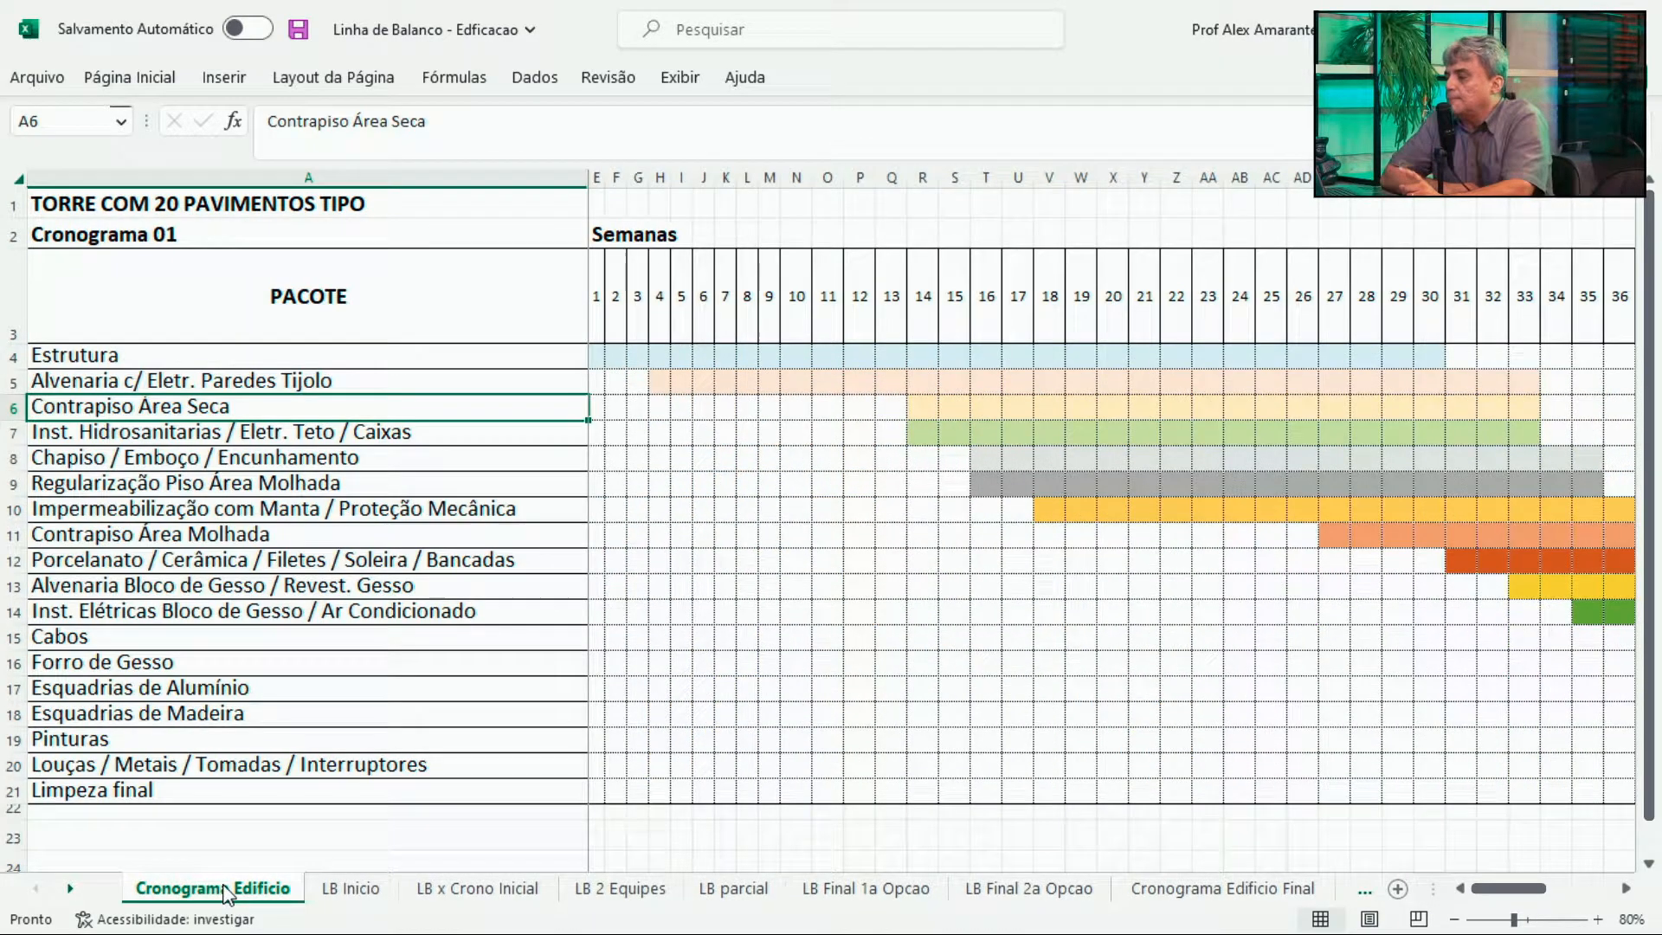
key(Up)
key(Up)
key(Down)
key(Down)
key(Down)
key(Down)
key(Down)
key(Down)
key(Down)
key(Down)
key(Down)
key(Down)
key(Up)
key(Up)
key(Up)
key(Up)
key(Up)
key(Up)
key(Up)
key(Up)
key(Up)
Trace the weeks of the Estrutura bar forward and return to week 1.
key(Right)
key(Up)
key(Right)
key(Right)
key(Right)
key(Right)
key(Right)
key(Right)
key(Right)
key(Right)
key(Right)
key(Right)
key(Right)
key(Left)
key(Left)
key(Left)
key(Left)
key(Left)
key(Left)
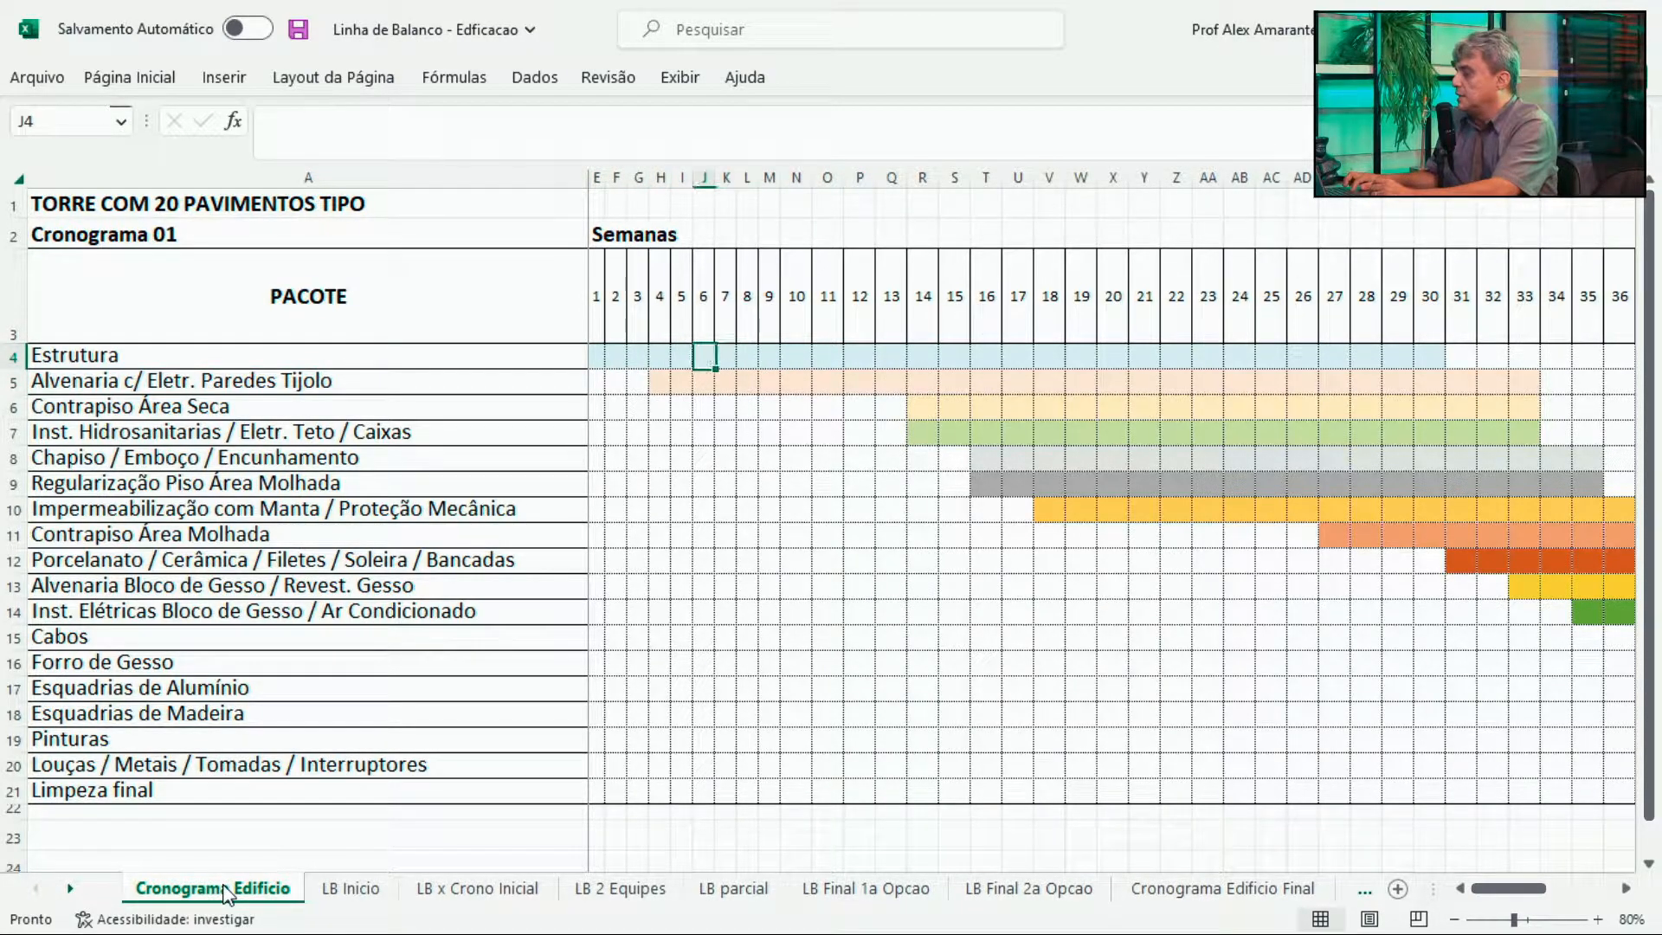
key(Left)
key(Left)
key(Left)
key(Left)
key(Left)
Select the whole Estrutura bar from week 1 to week 30.
key(shift+Right)
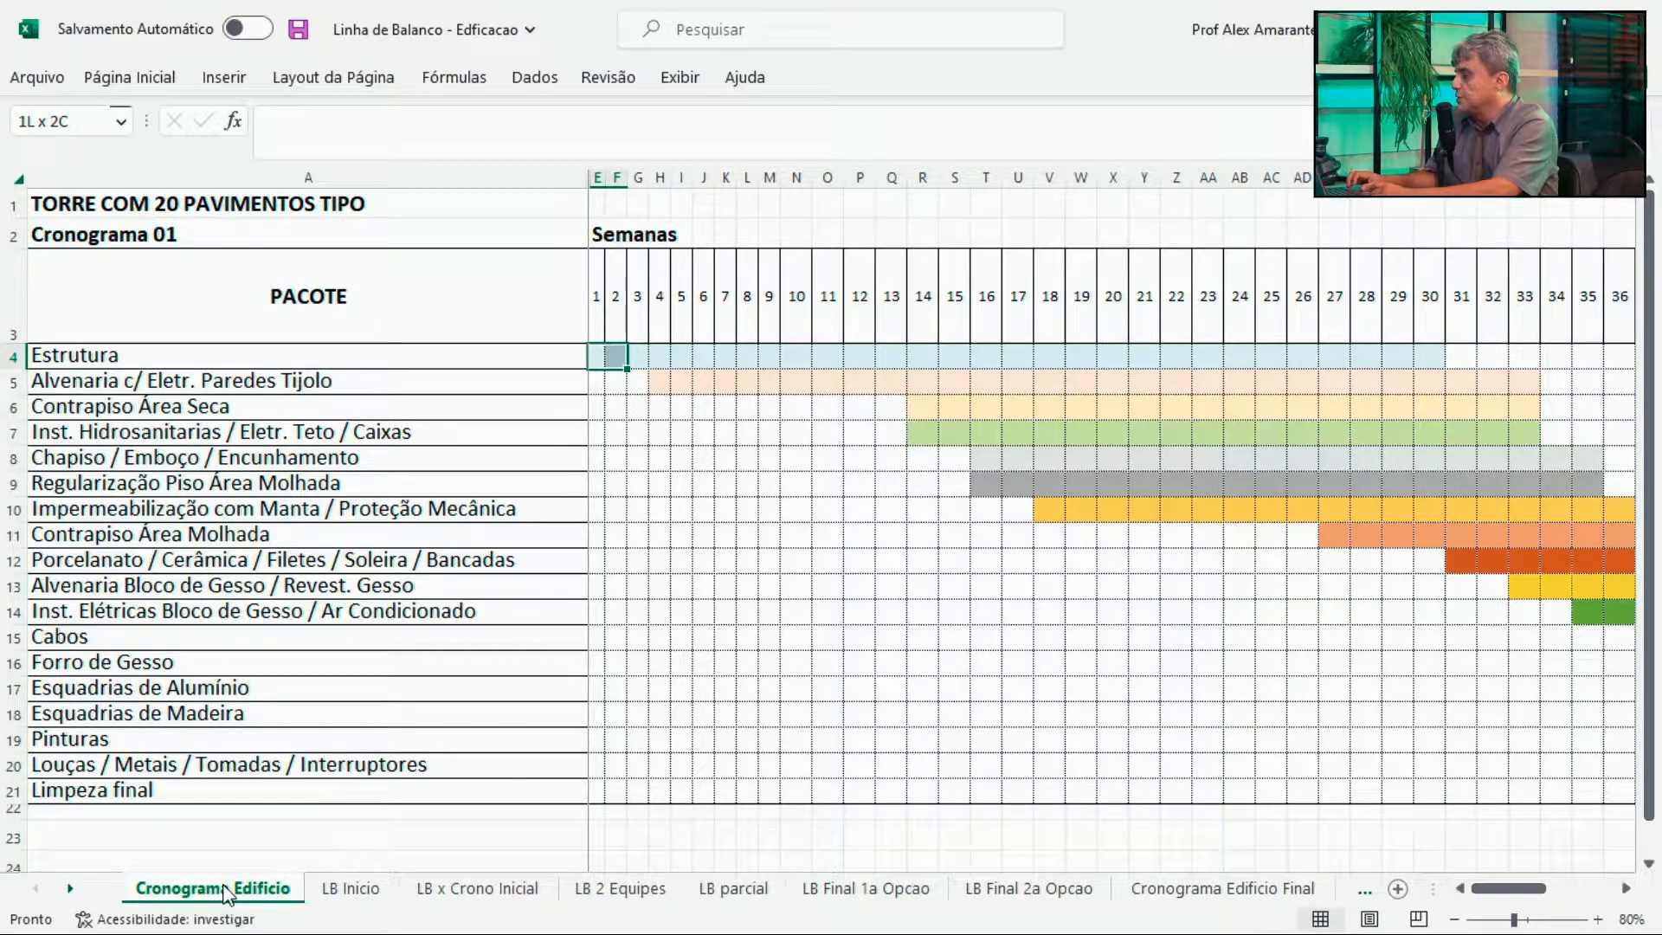
key(shift+Right)
key(shift+Right)
key(shift+Right)
key(shift+Right)
key(shift+Right)
key(shift+Right)
key(shift+Right)
key(shift+Right)
key(shift+Right)
key(shift+Right)
key(shift+Right)
key(shift+Right)
key(shift+Right)
key(shift+Right)
key(shift+Right)
key(shift+Right)
key(shift+Right)
key(shift+Right)
key(shift+Right)
key(shift+Right)
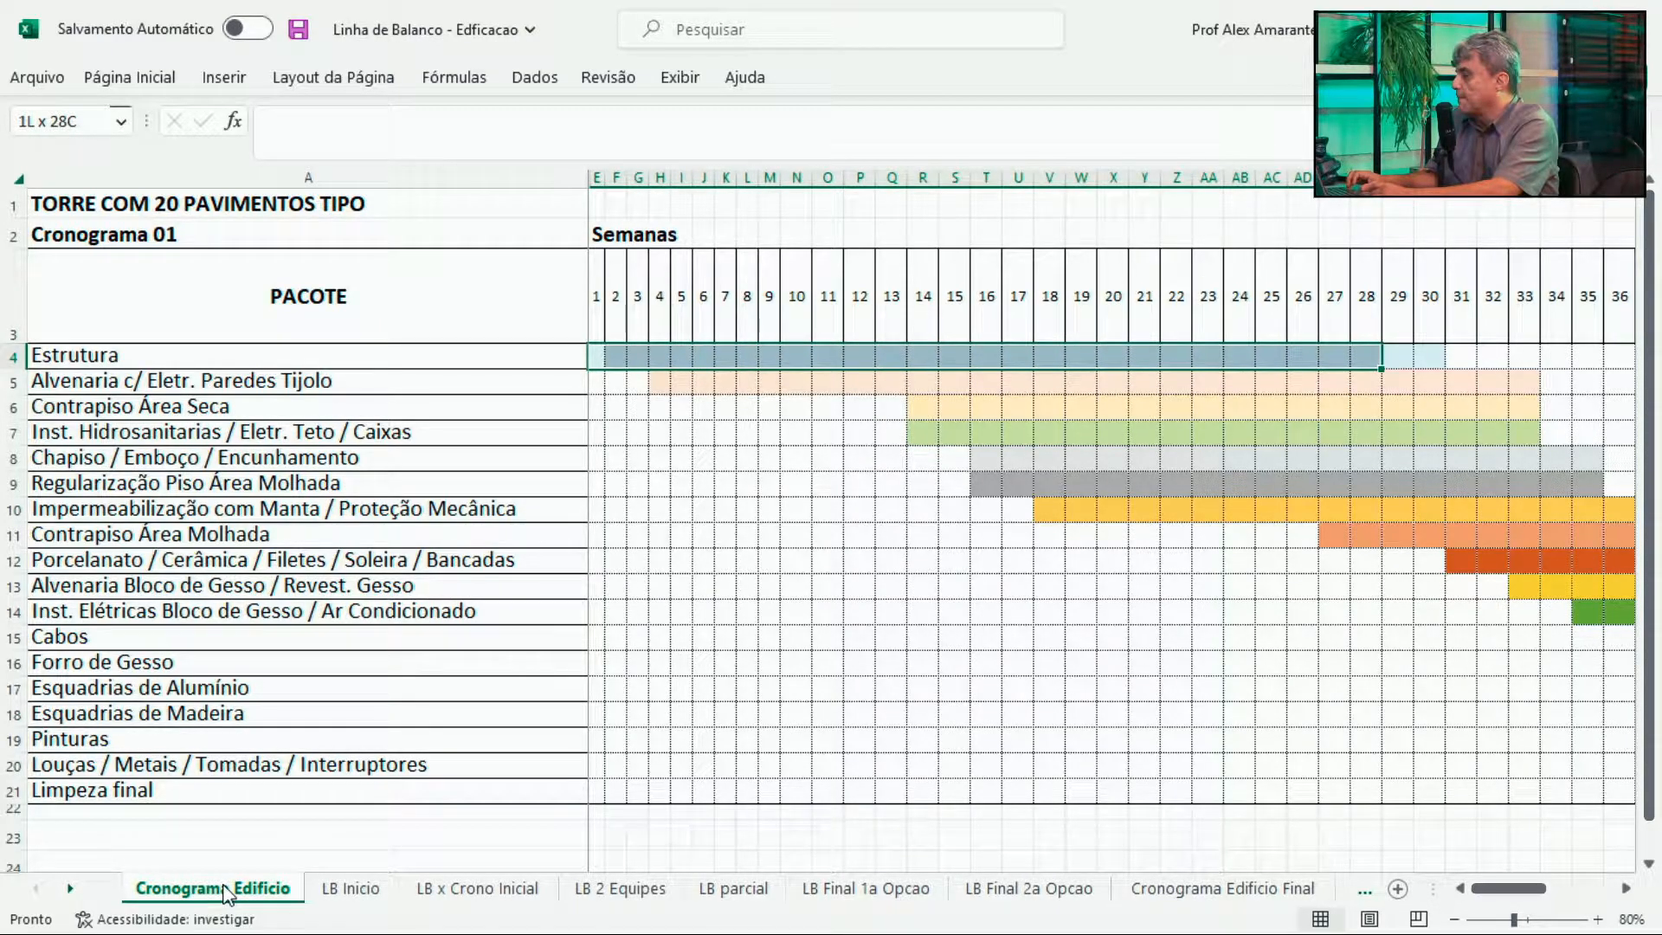
key(shift+Right)
key(shift+Right)
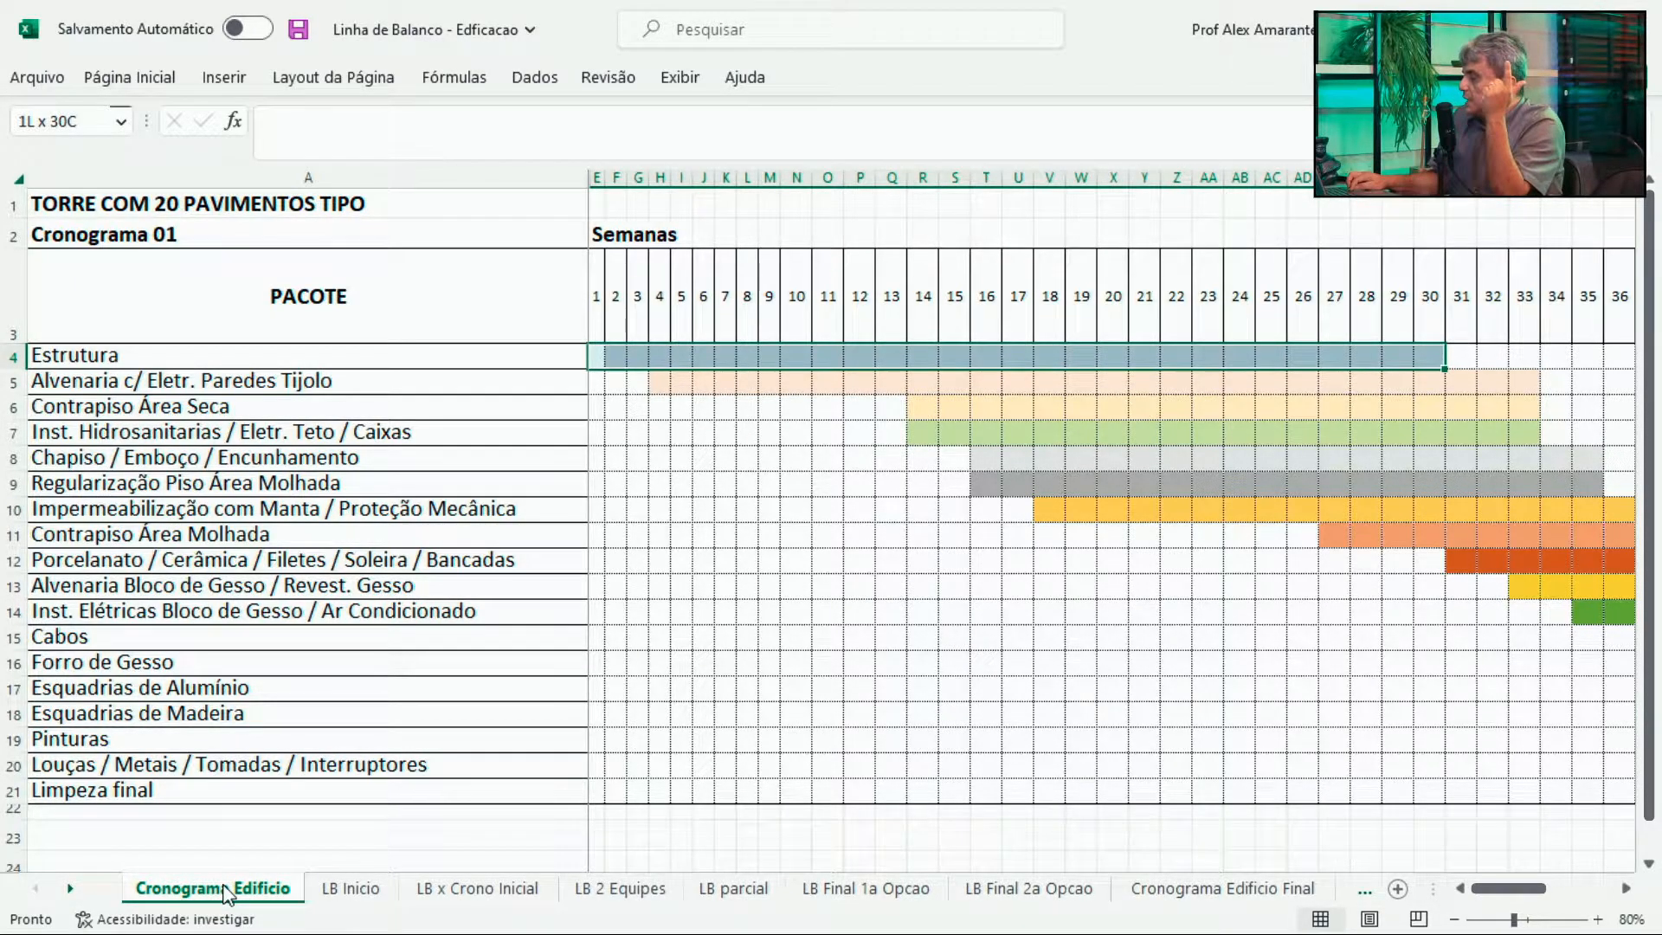
Clear the selection and step back and forth through the early weeks of the Estrutura bar.
key(Left)
key(Right)
key(Right)
key(Right)
key(Right)
key(Right)
key(Right)
key(Right)
key(Right)
key(Right)
key(Right)
key(Right)
key(Right)
key(Right)
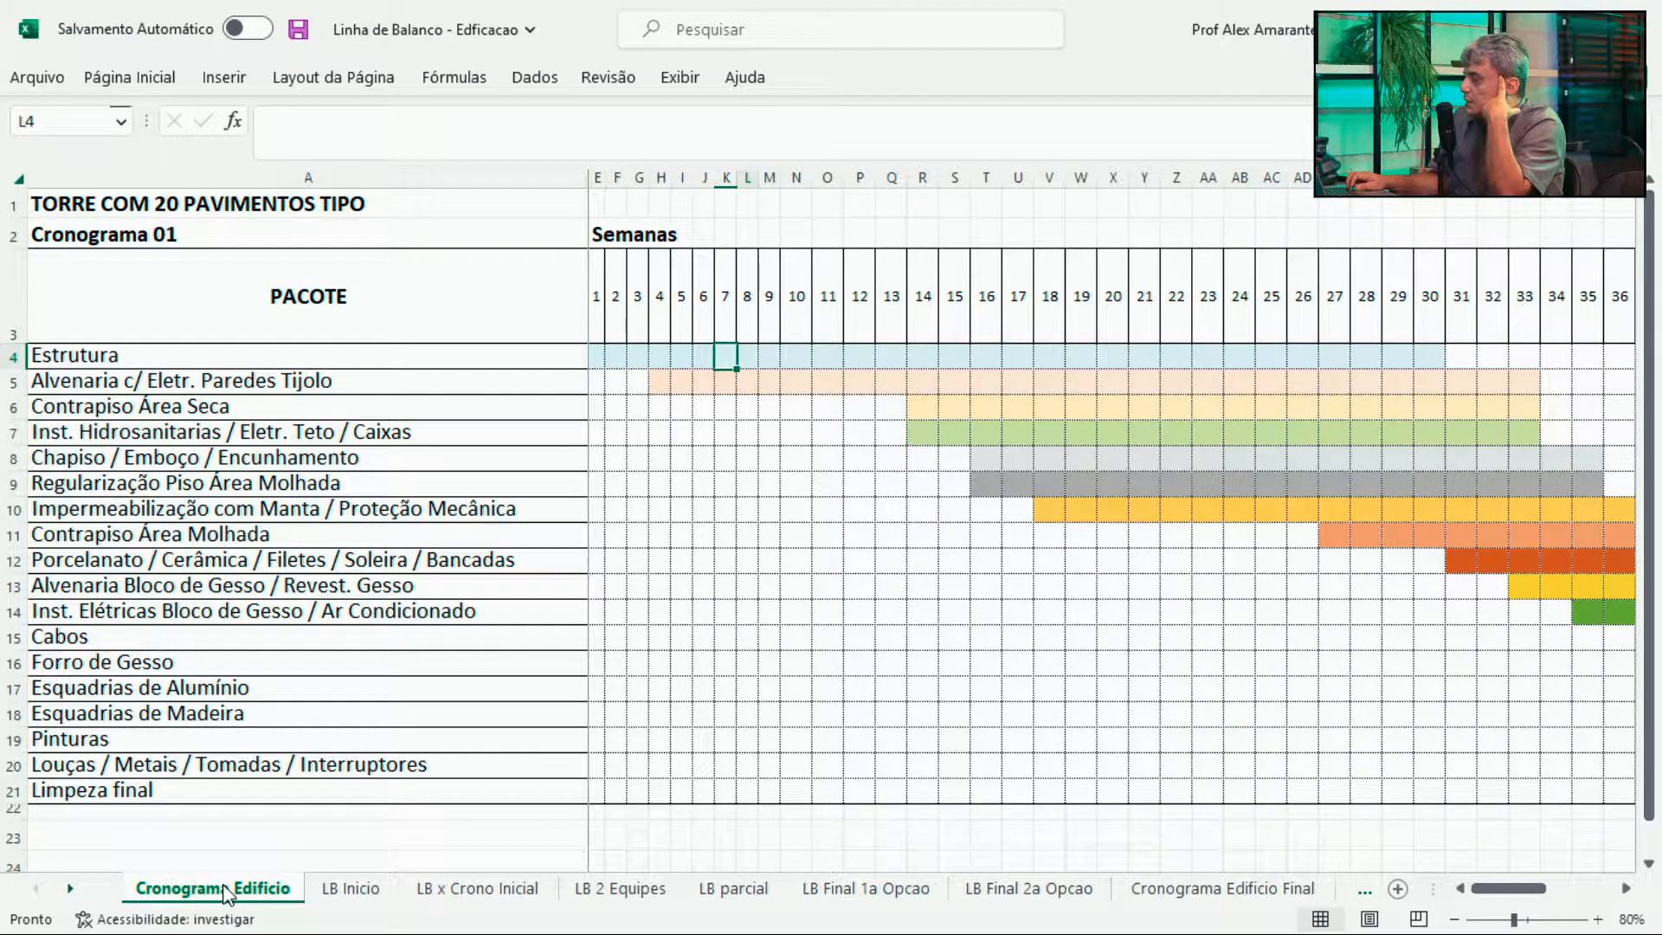
key(Right)
key(Left)
key(Left)
key(Left)
key(Left)
key(Left)
key(Left)
key(Left)
key(Left)
key(Left)
key(Left)
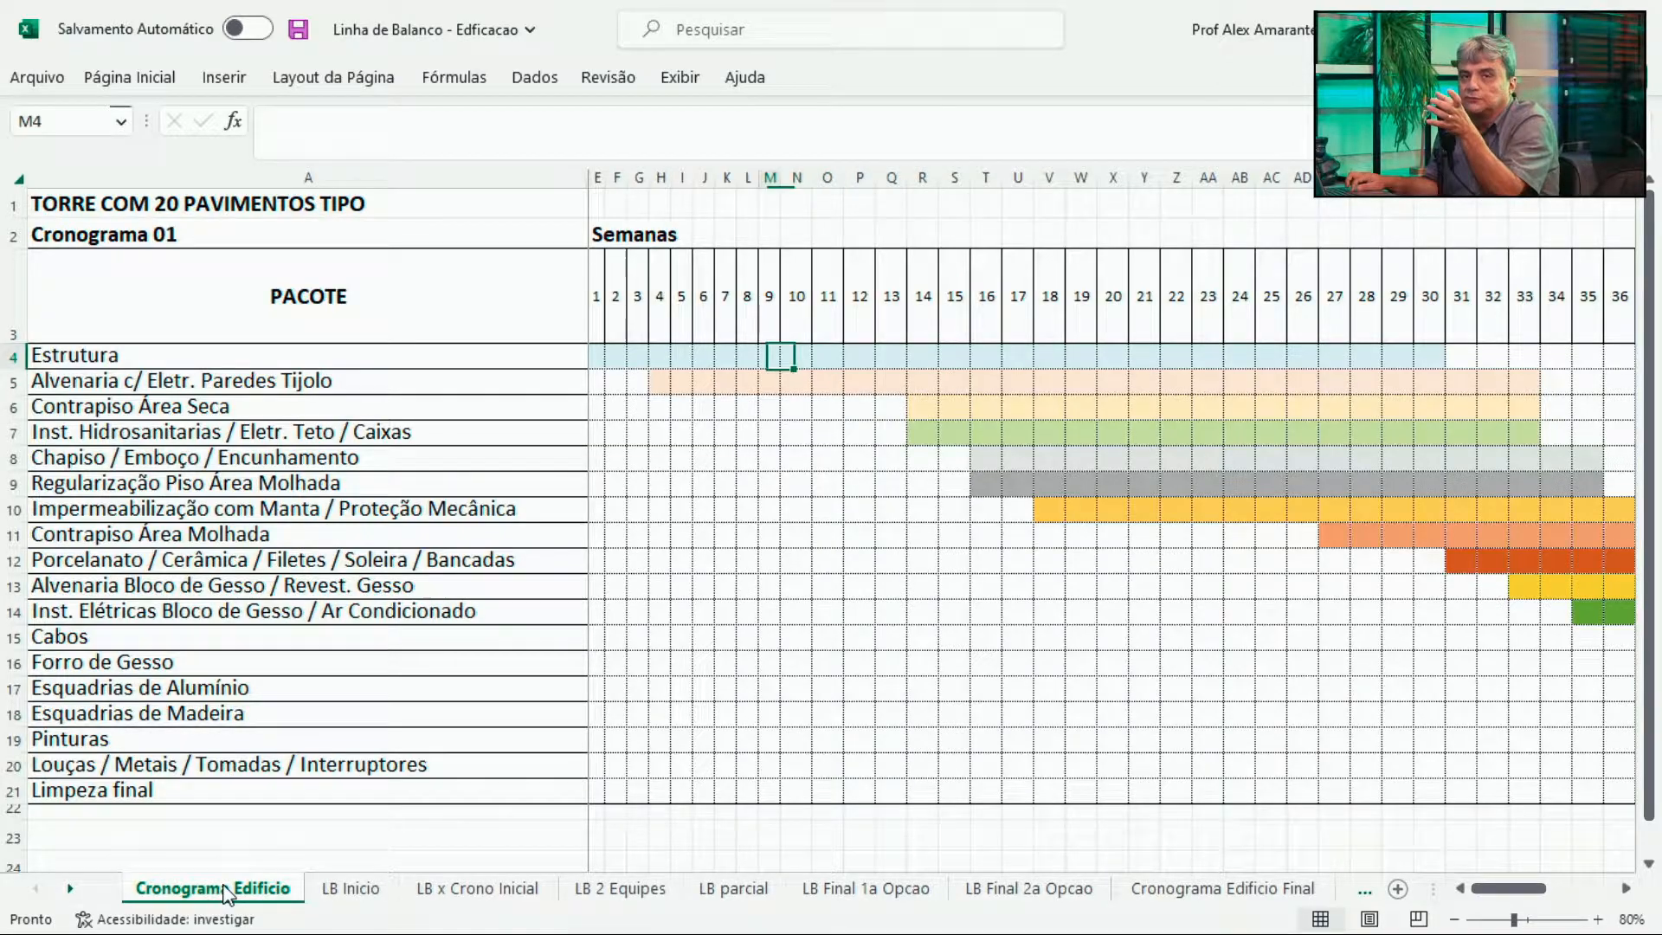
Check the Estrutura weeks around week 8 and go back to the start of the bar.
key(Right)
key(Right)
key(Right)
key(Right)
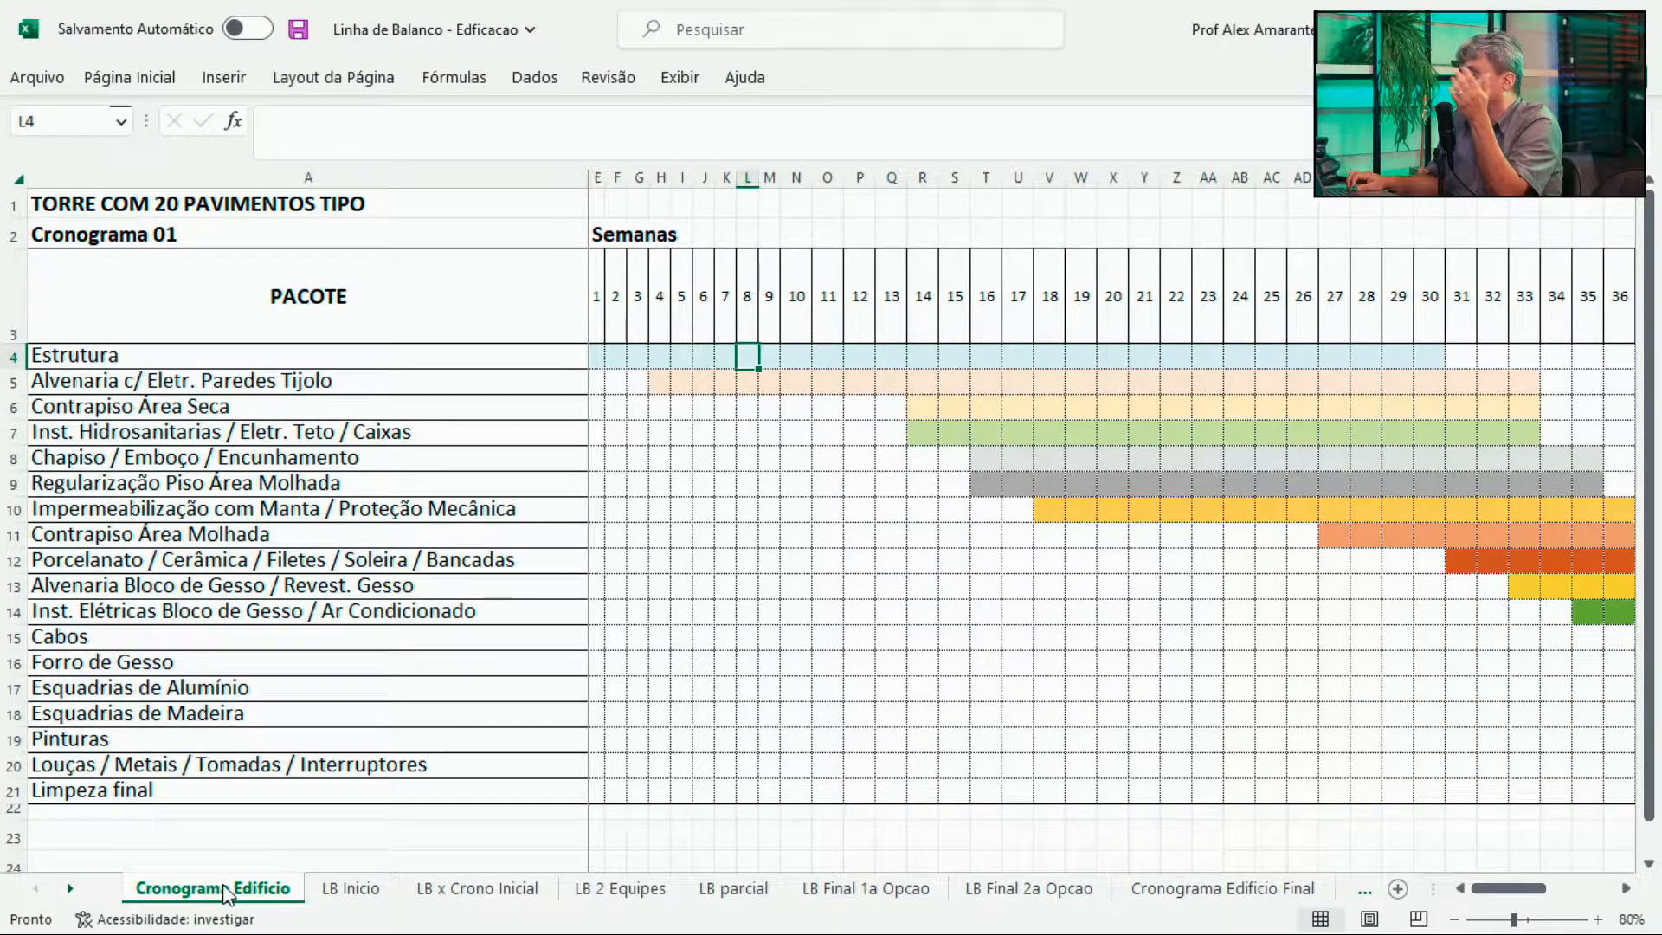
key(Right)
key(Left)
key(Left)
key(Left)
key(Left)
key(Left)
key(Left)
key(Left)
key(Left)
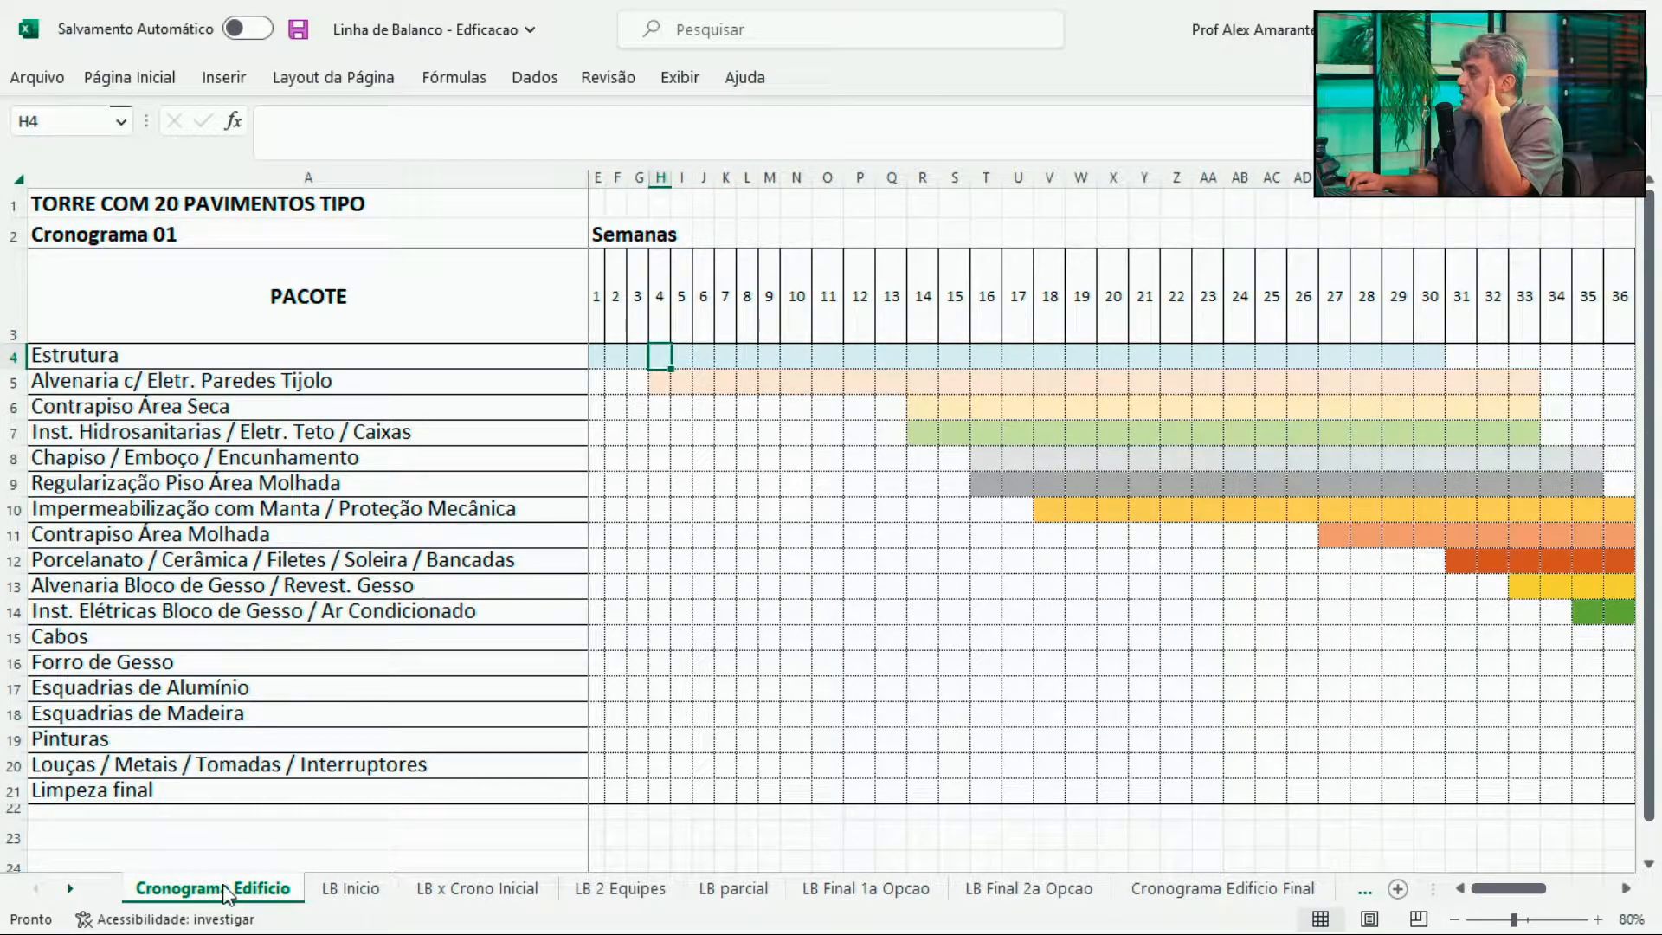
Highlight the full Estrutura bar again, extending the selection from week 1 through week 30.
key(shift+Right)
key(shift+Right)
key(shift+Right)
key(shift+Right)
key(shift+Right)
key(shift+Right)
key(shift+Right)
key(shift+Right)
key(shift+Right)
key(shift+Right)
key(shift+Right)
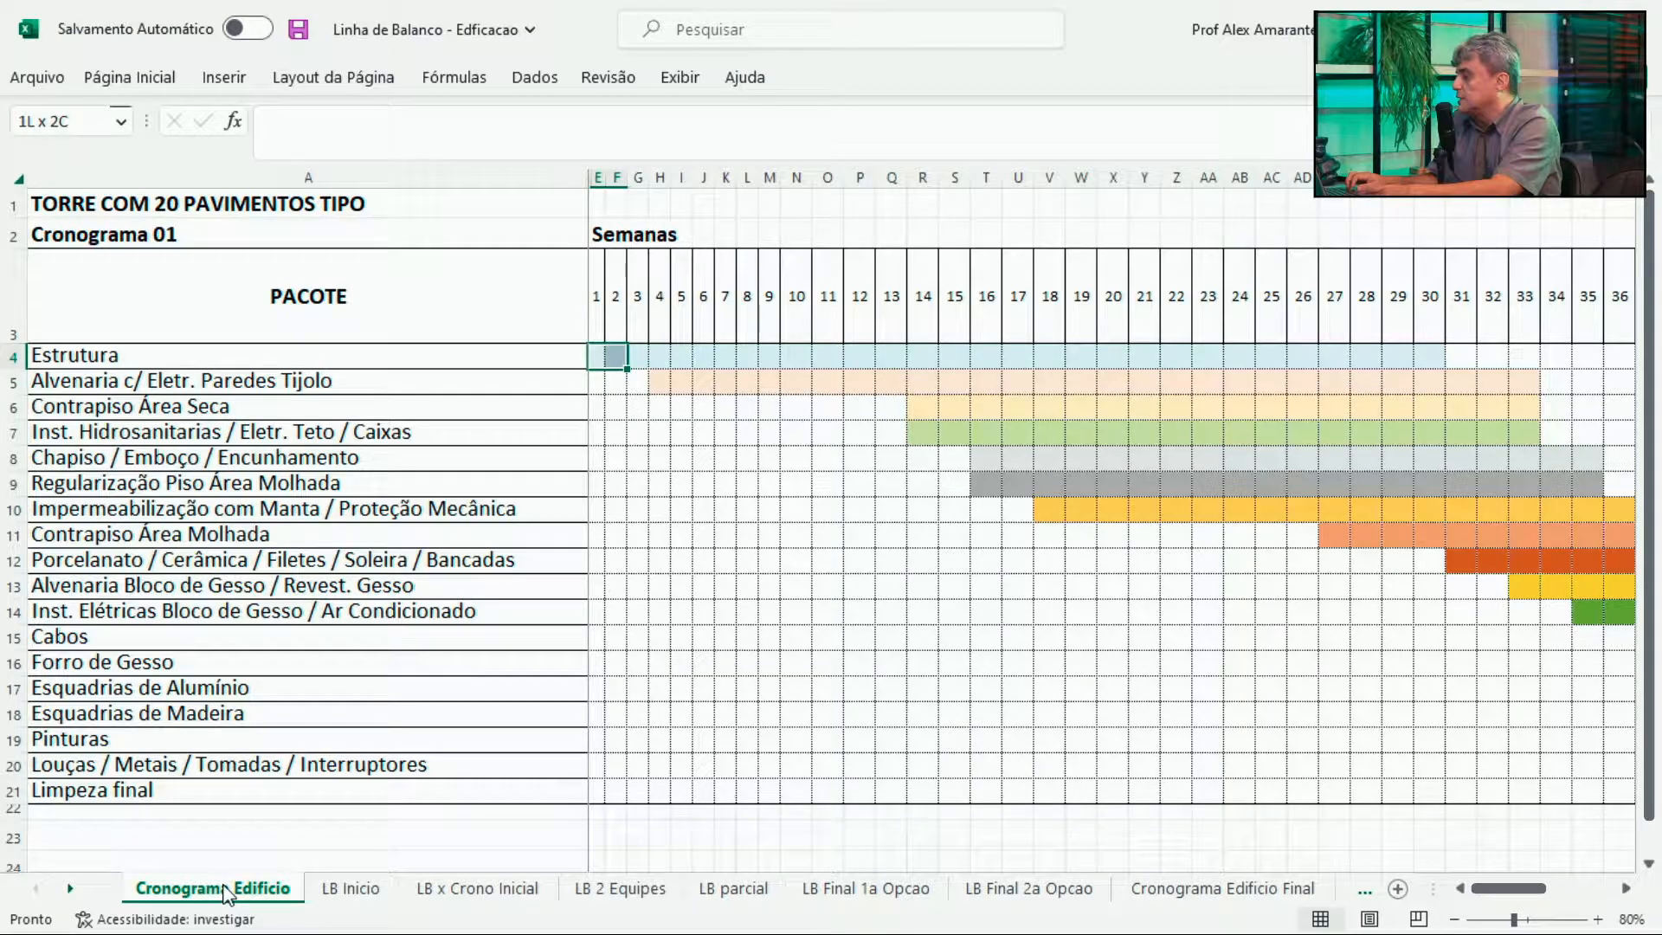
key(shift+Right)
key(shift+Right)
key(shift+Right)
key(shift+Right)
key(shift+Right)
key(shift+Right)
key(shift+Right)
key(shift+Right)
key(shift+Right)
key(shift+Right)
key(shift+Right)
key(shift+Right)
key(shift+Right)
key(shift+Right)
key(shift+Right)
key(shift+Right)
key(shift+Right)
key(shift+Right)
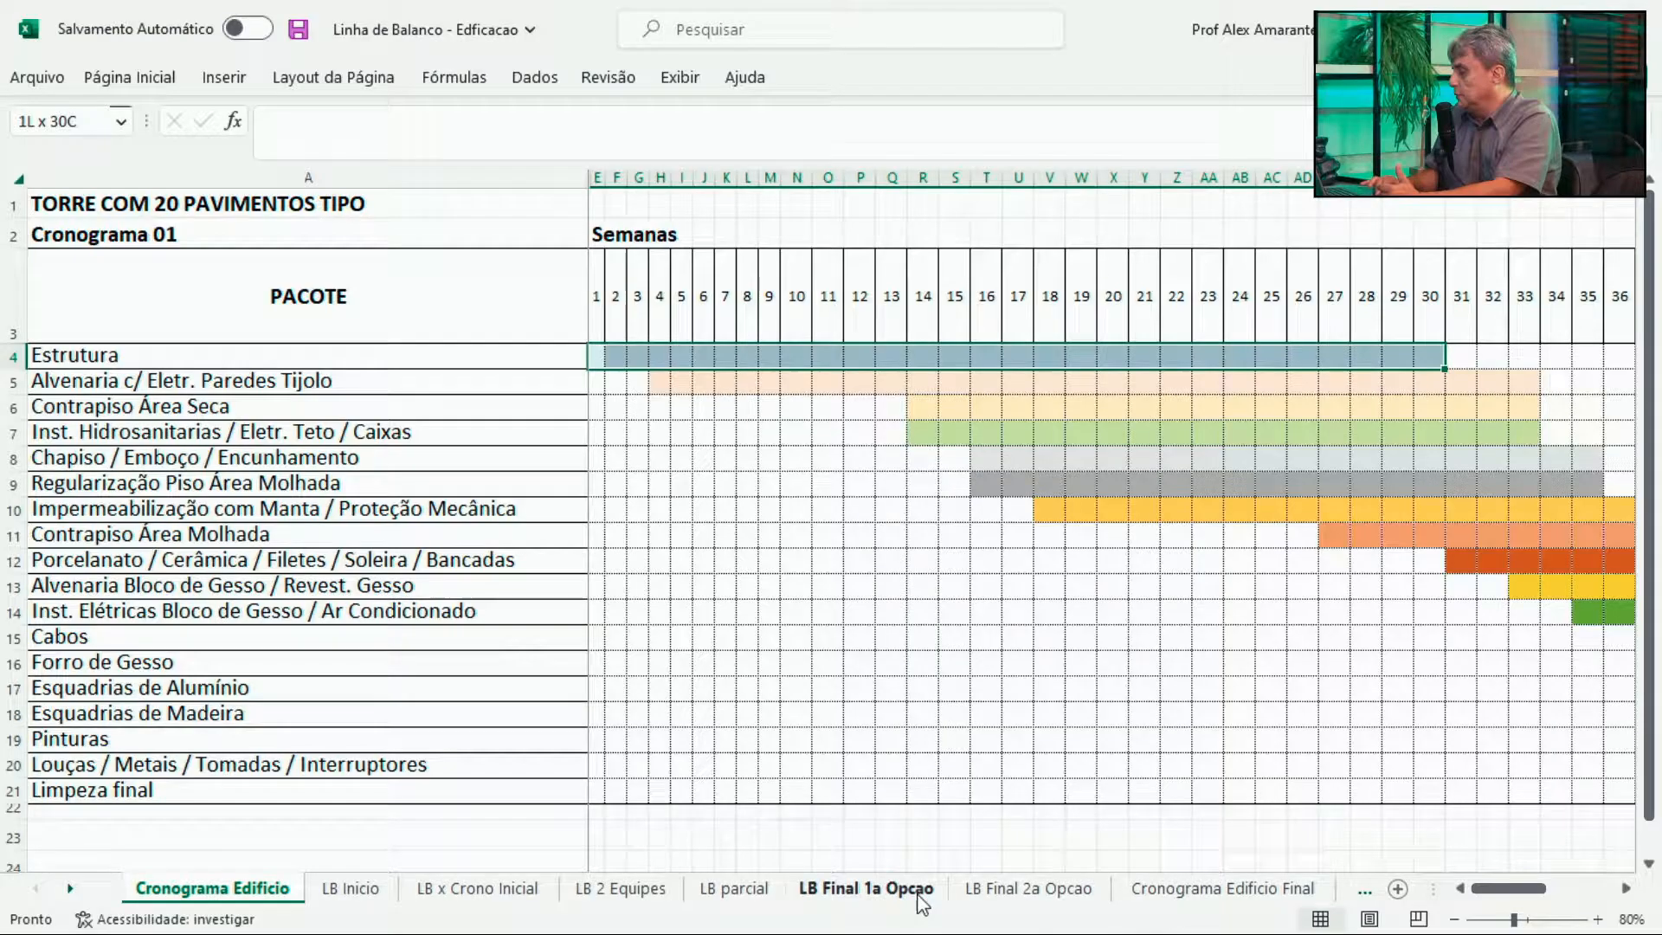
On the LB Final 1a Opcao sheet, mark Estrutura's weeks 1–2 on floor 1, and weeks 2–3 on floor 2.
click(866, 888)
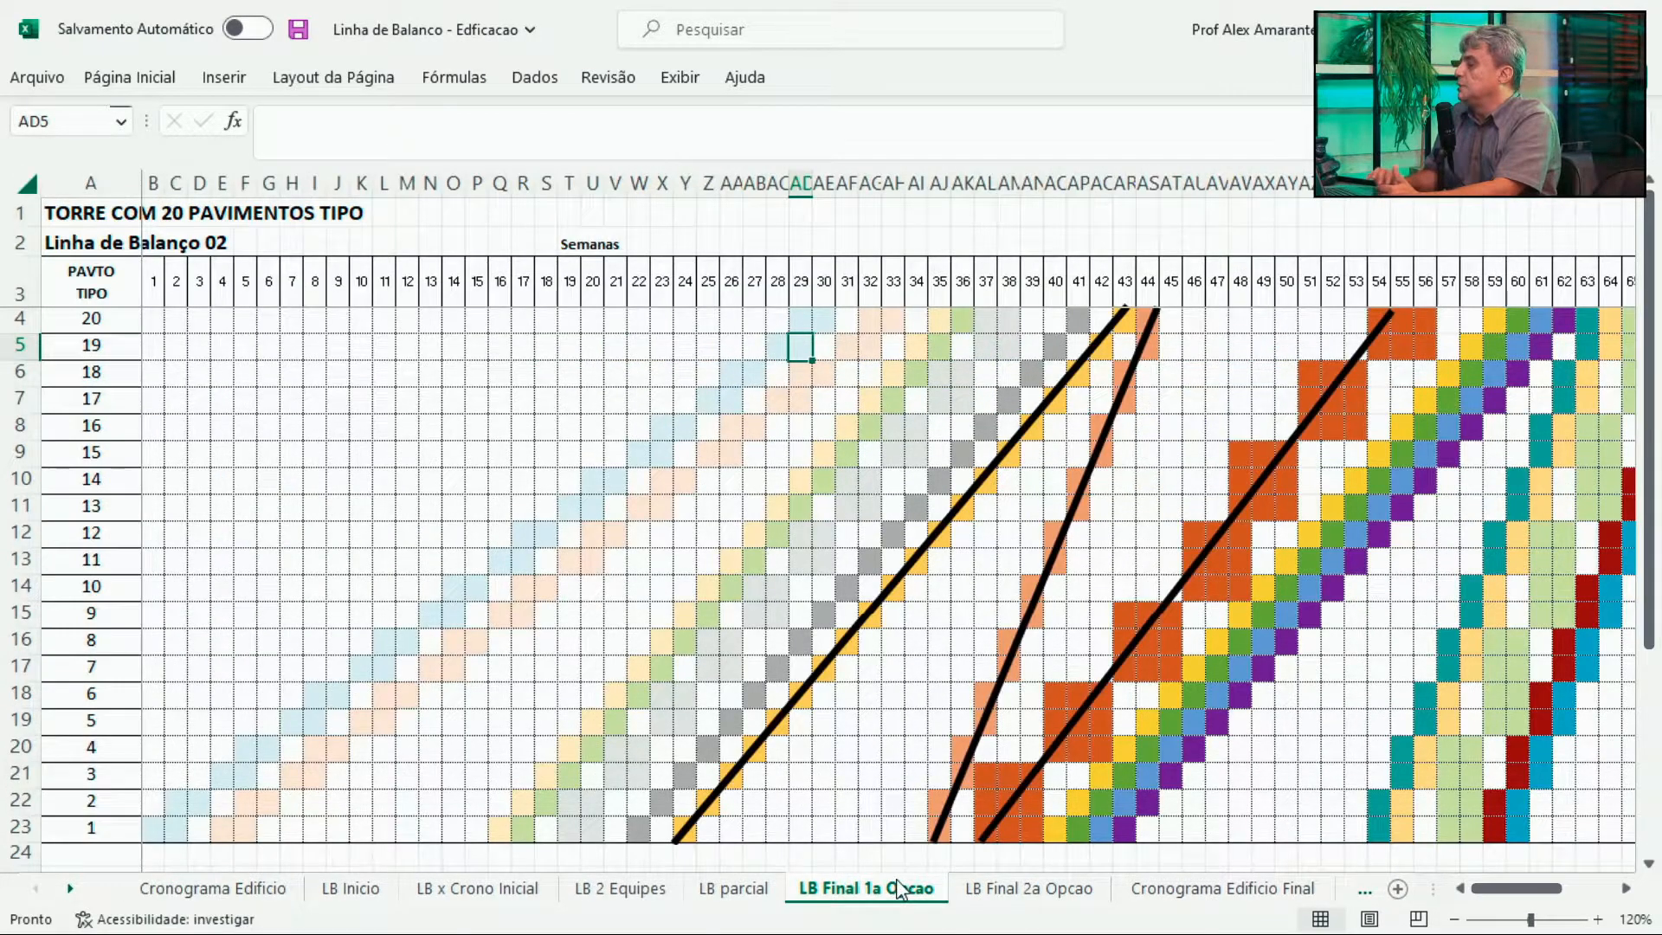
click(154, 829)
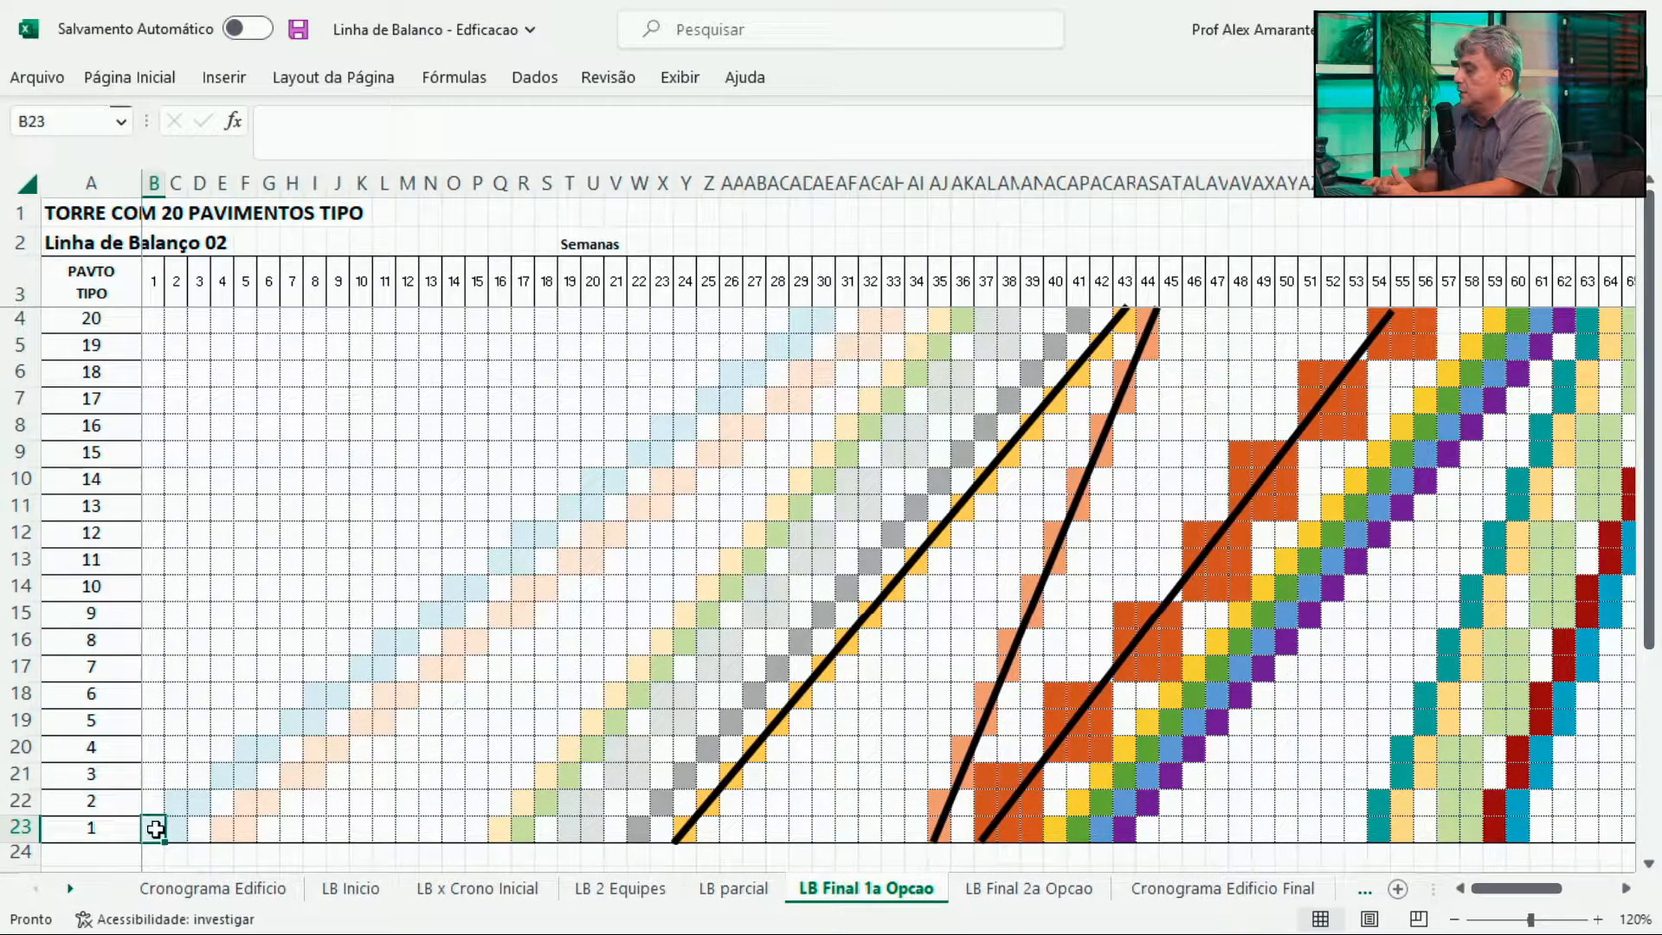
mouse_move(154, 932)
key(shift+Right)
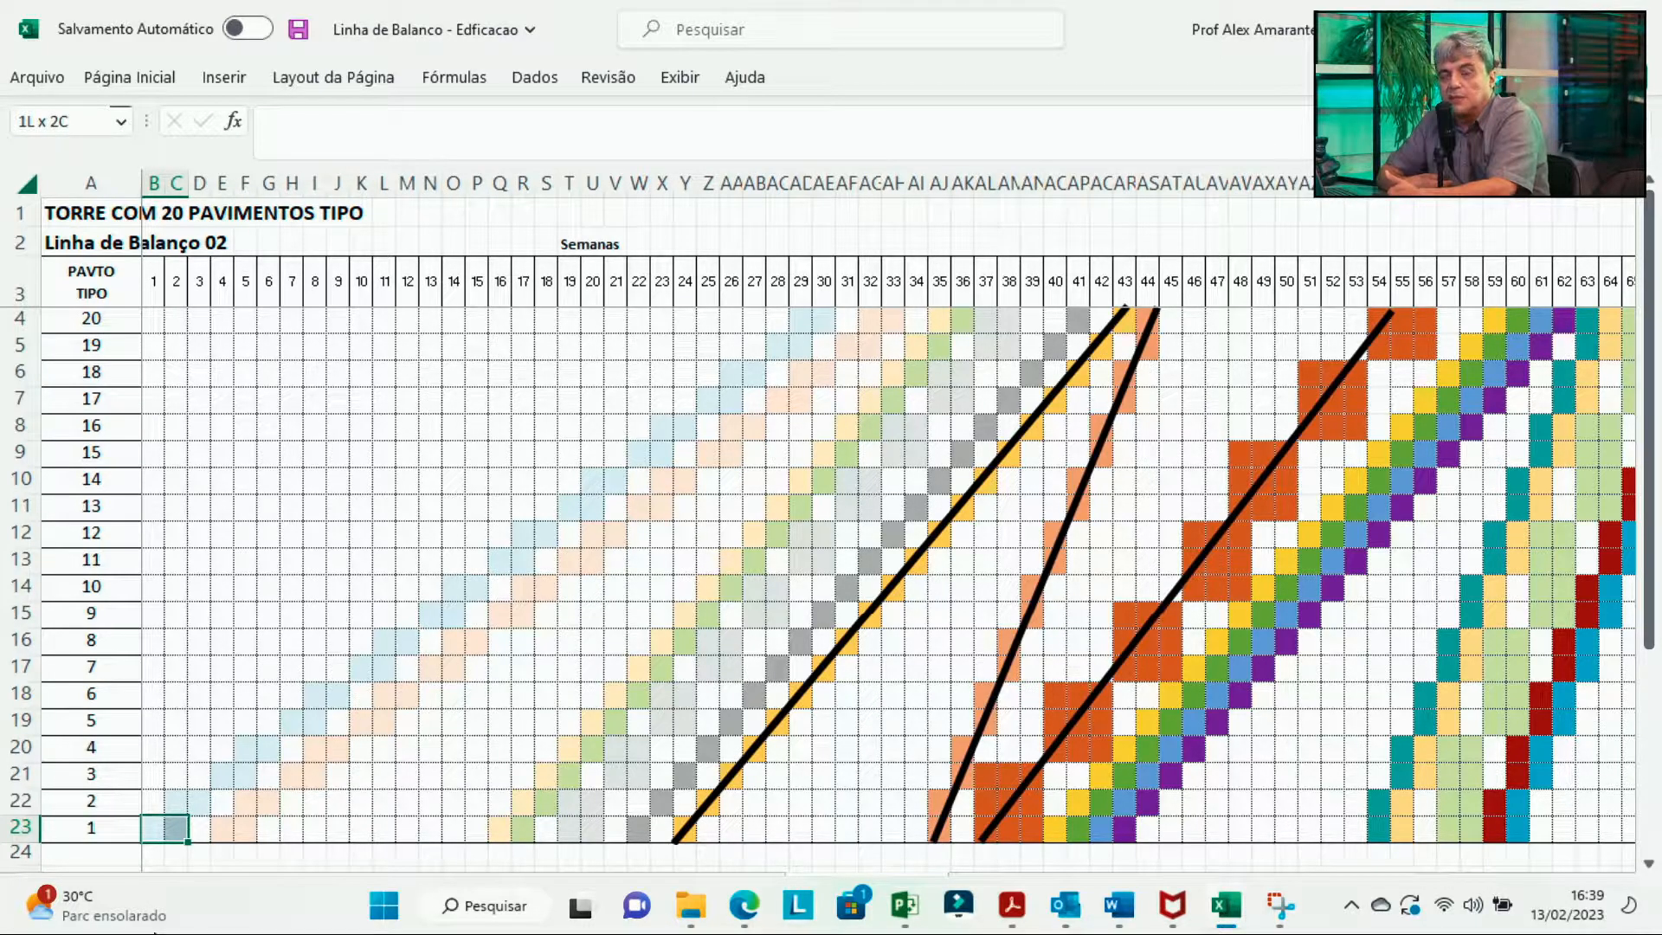
key(Up)
key(Right)
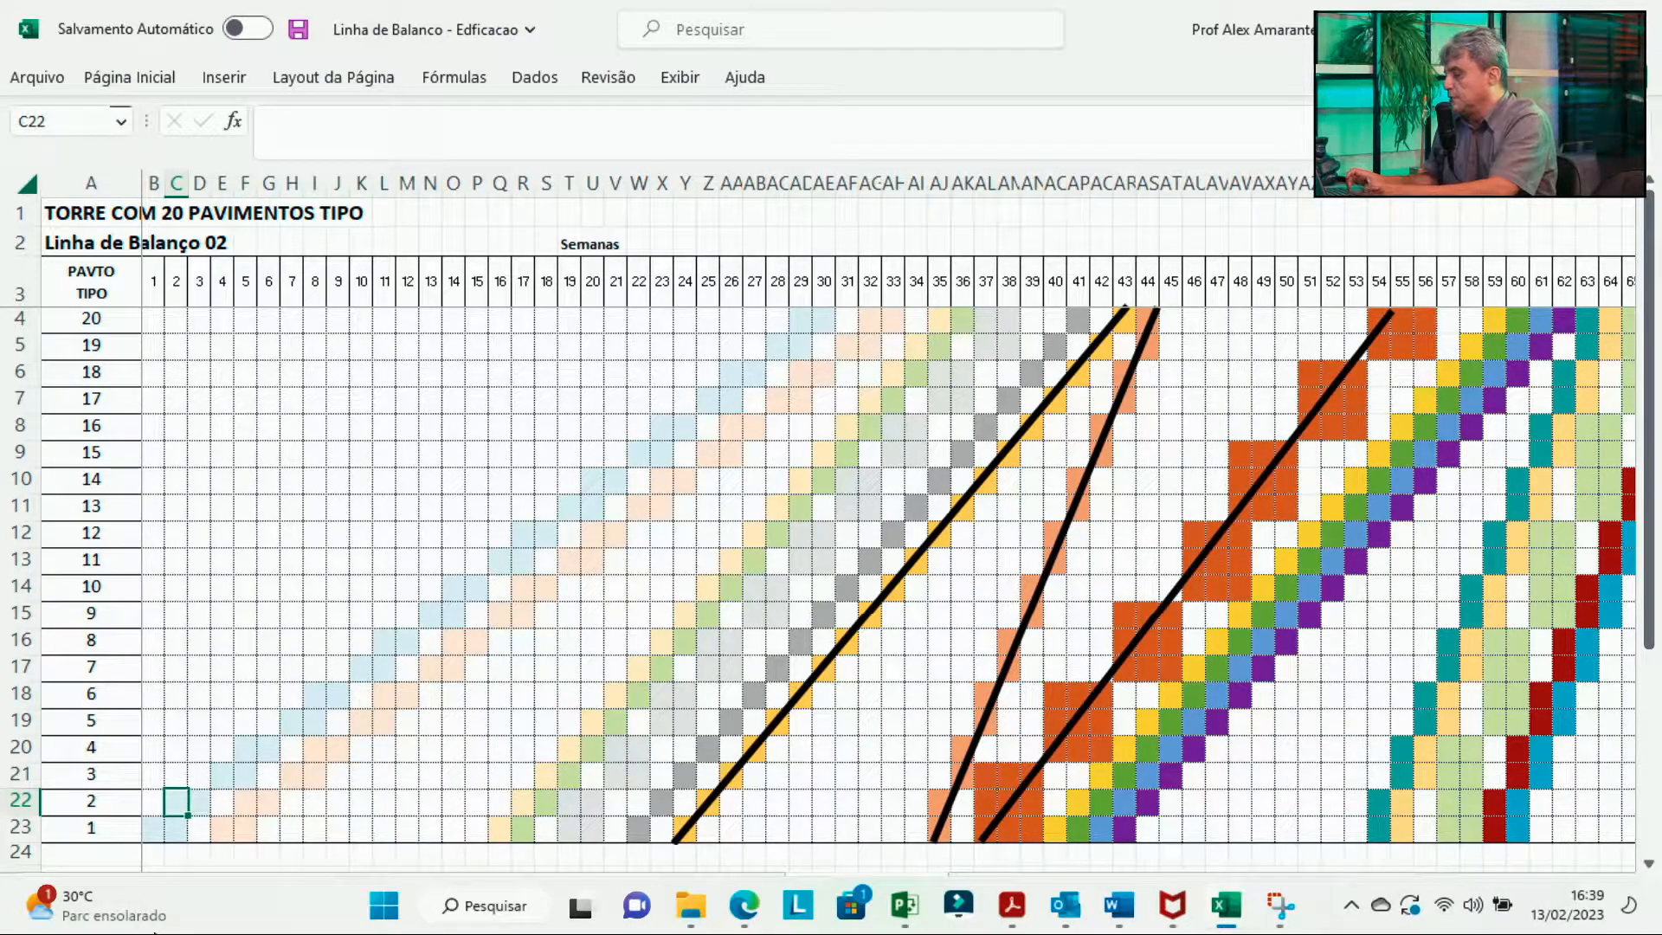
key(shift+Right)
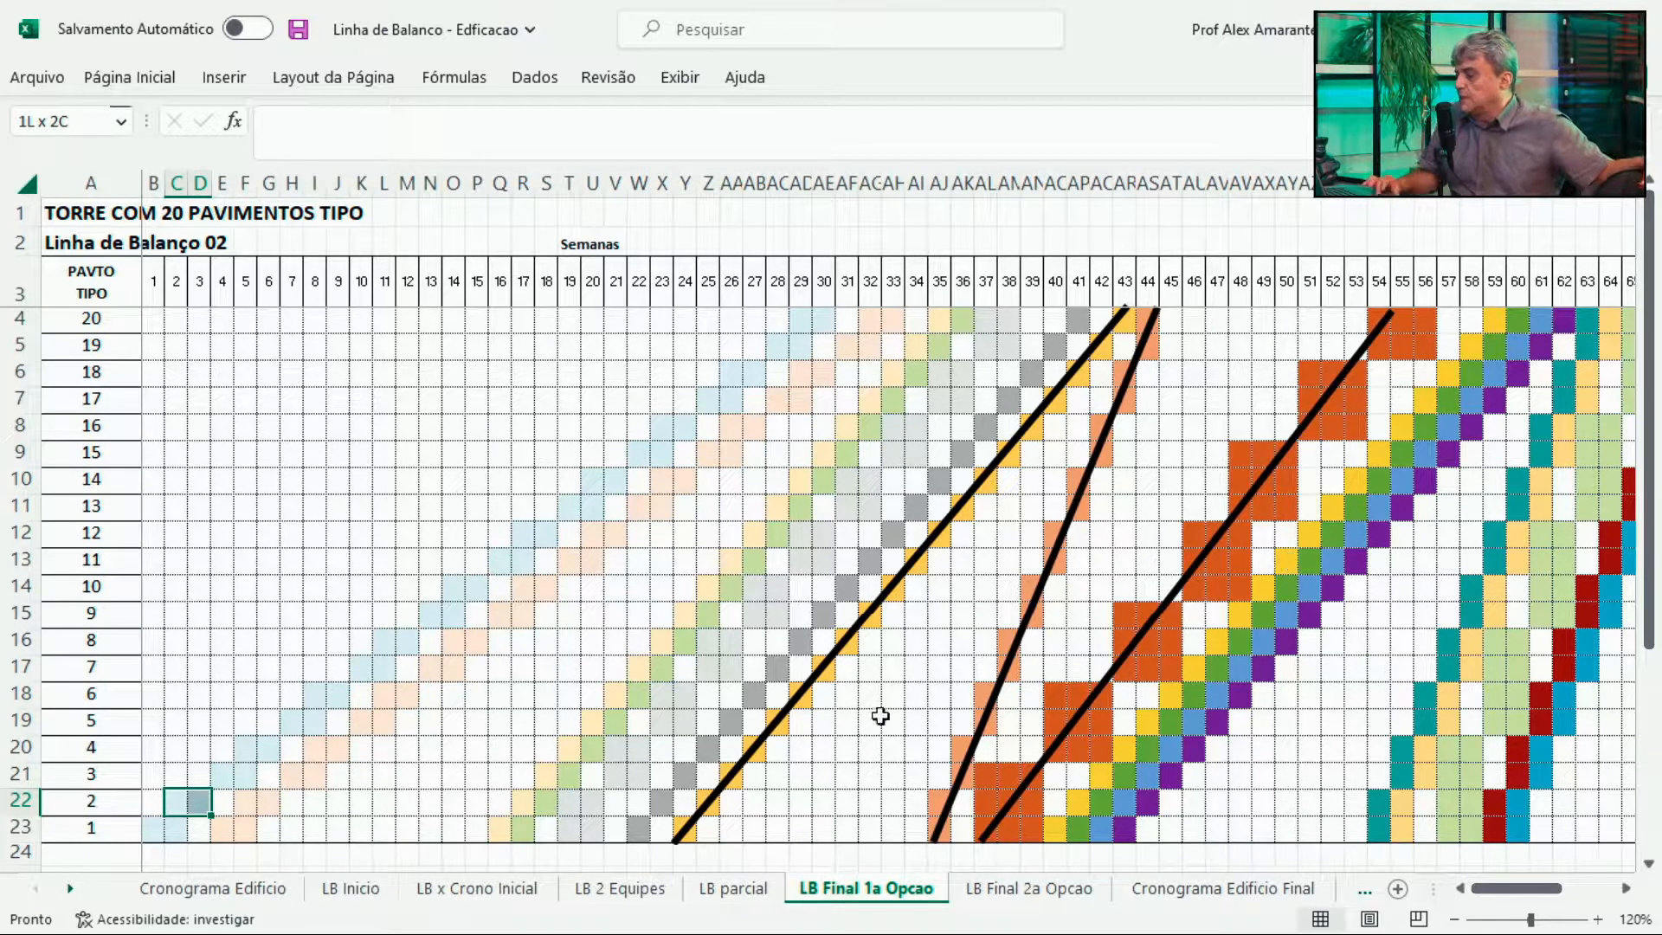
Return to the Cronograma Edificio sheet and reduce the zoom to 50% to view the bars through to Limpeza final.
click(212, 888)
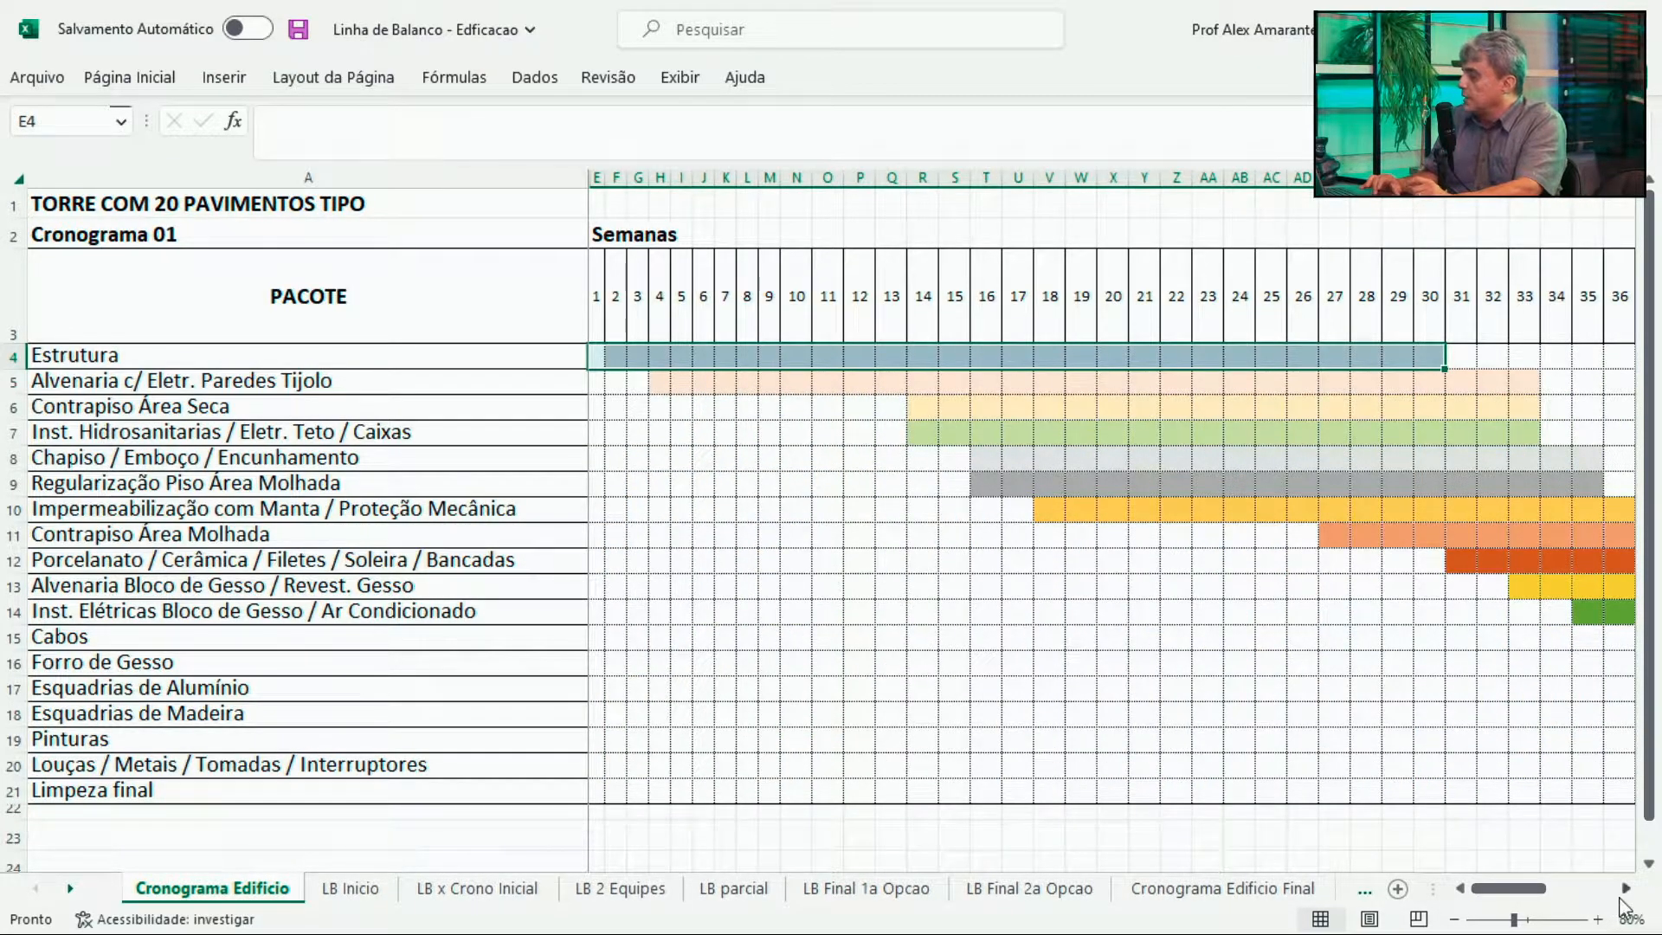
drag(1625, 895, 1624, 894)
click(891, 564)
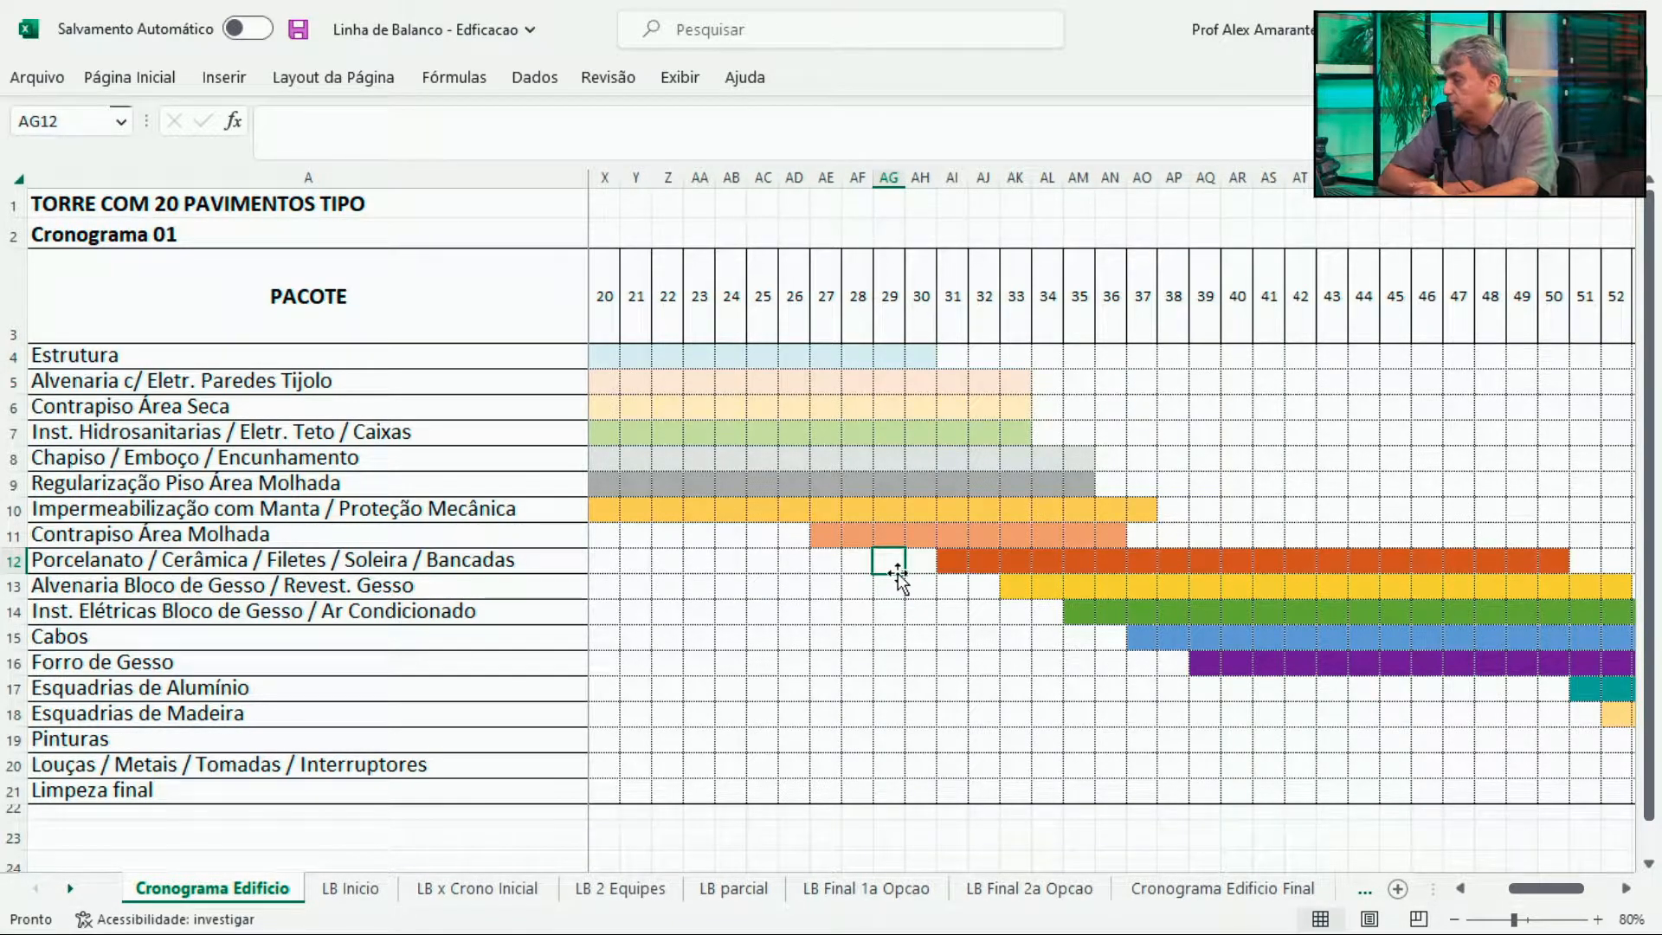
click(1455, 919)
click(1455, 920)
click(1455, 919)
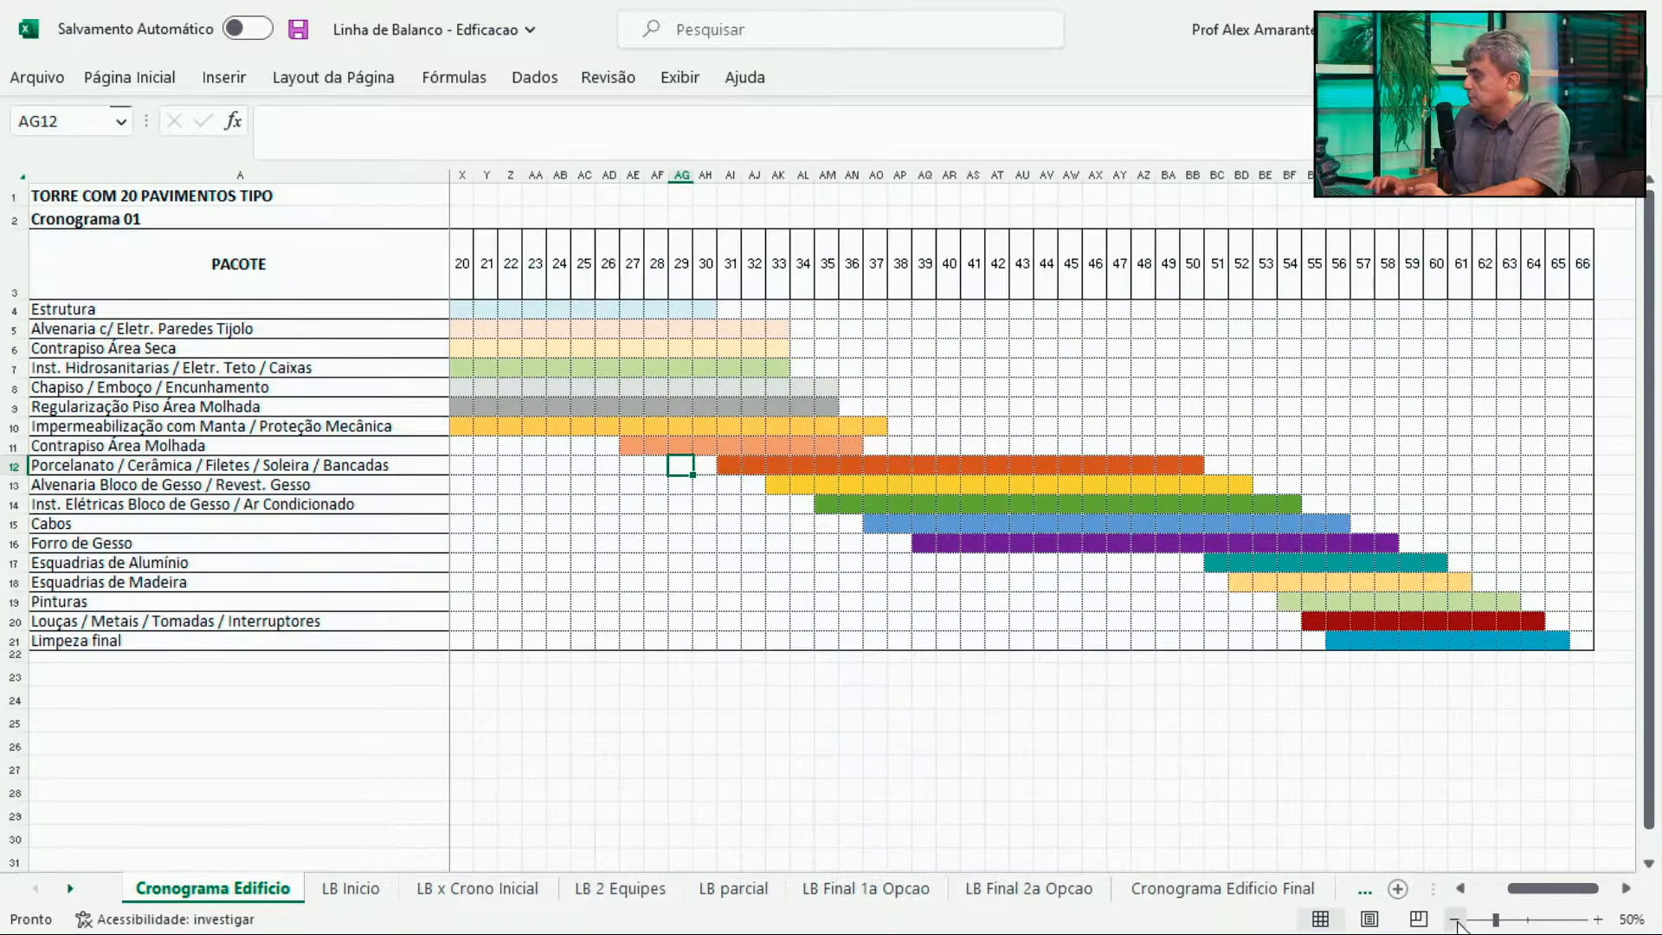
click(1462, 889)
drag(1462, 888, 1462, 889)
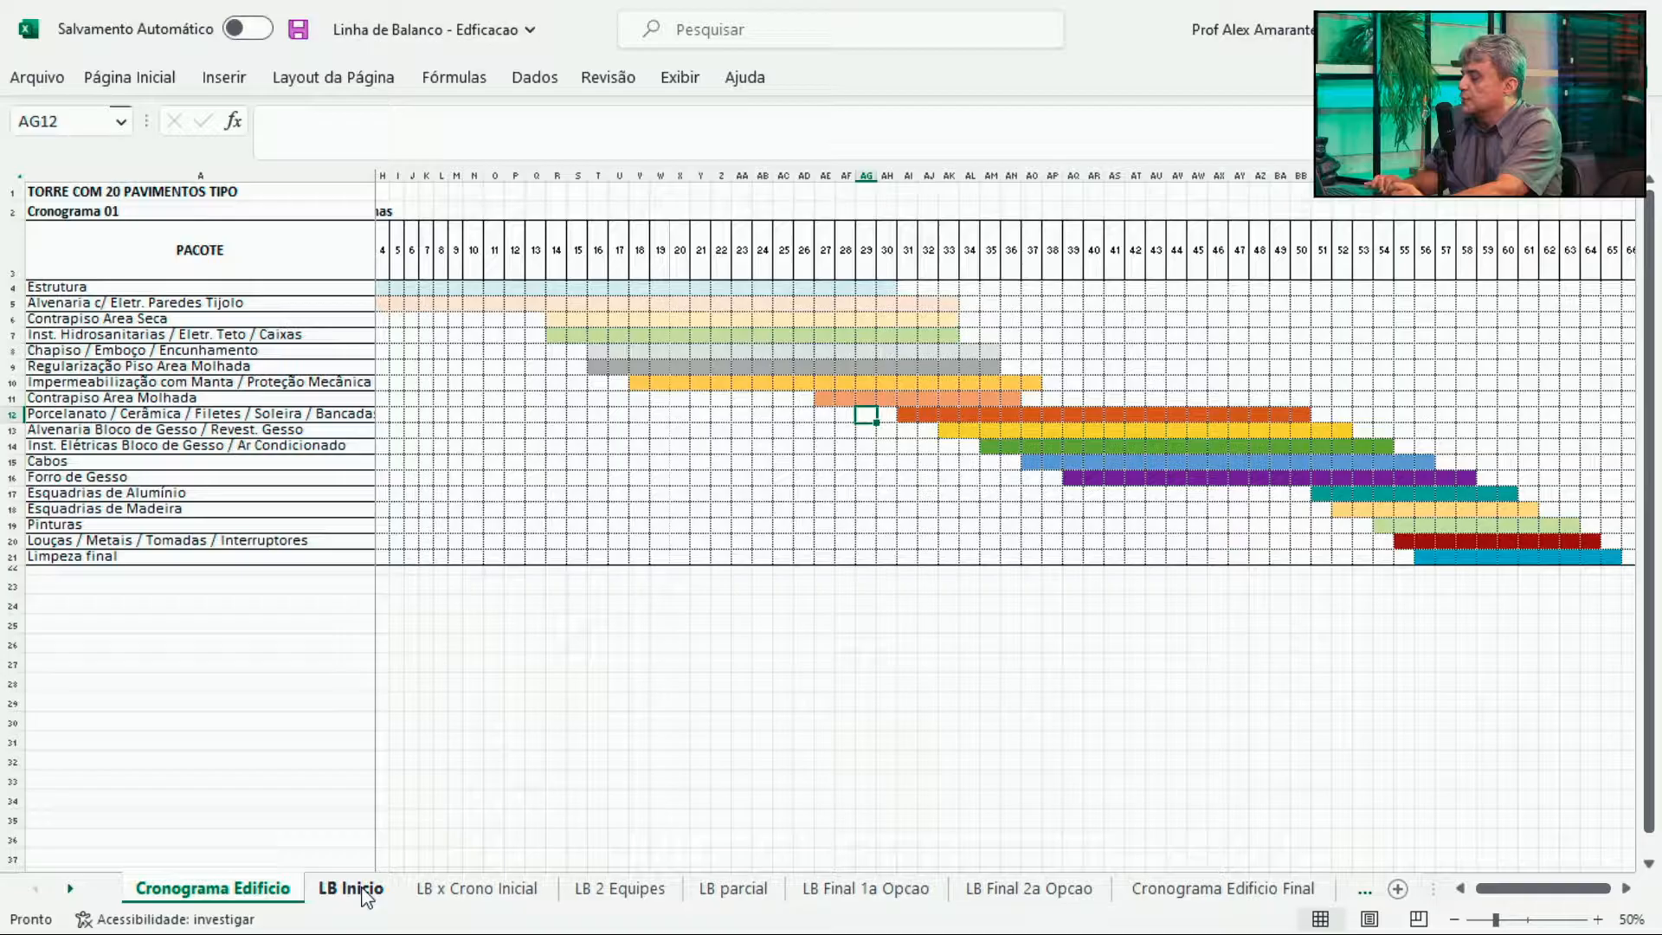
Open the LB x Crono Inicial sheet and highlight the entire rows of floors 20 and 19.
click(437, 896)
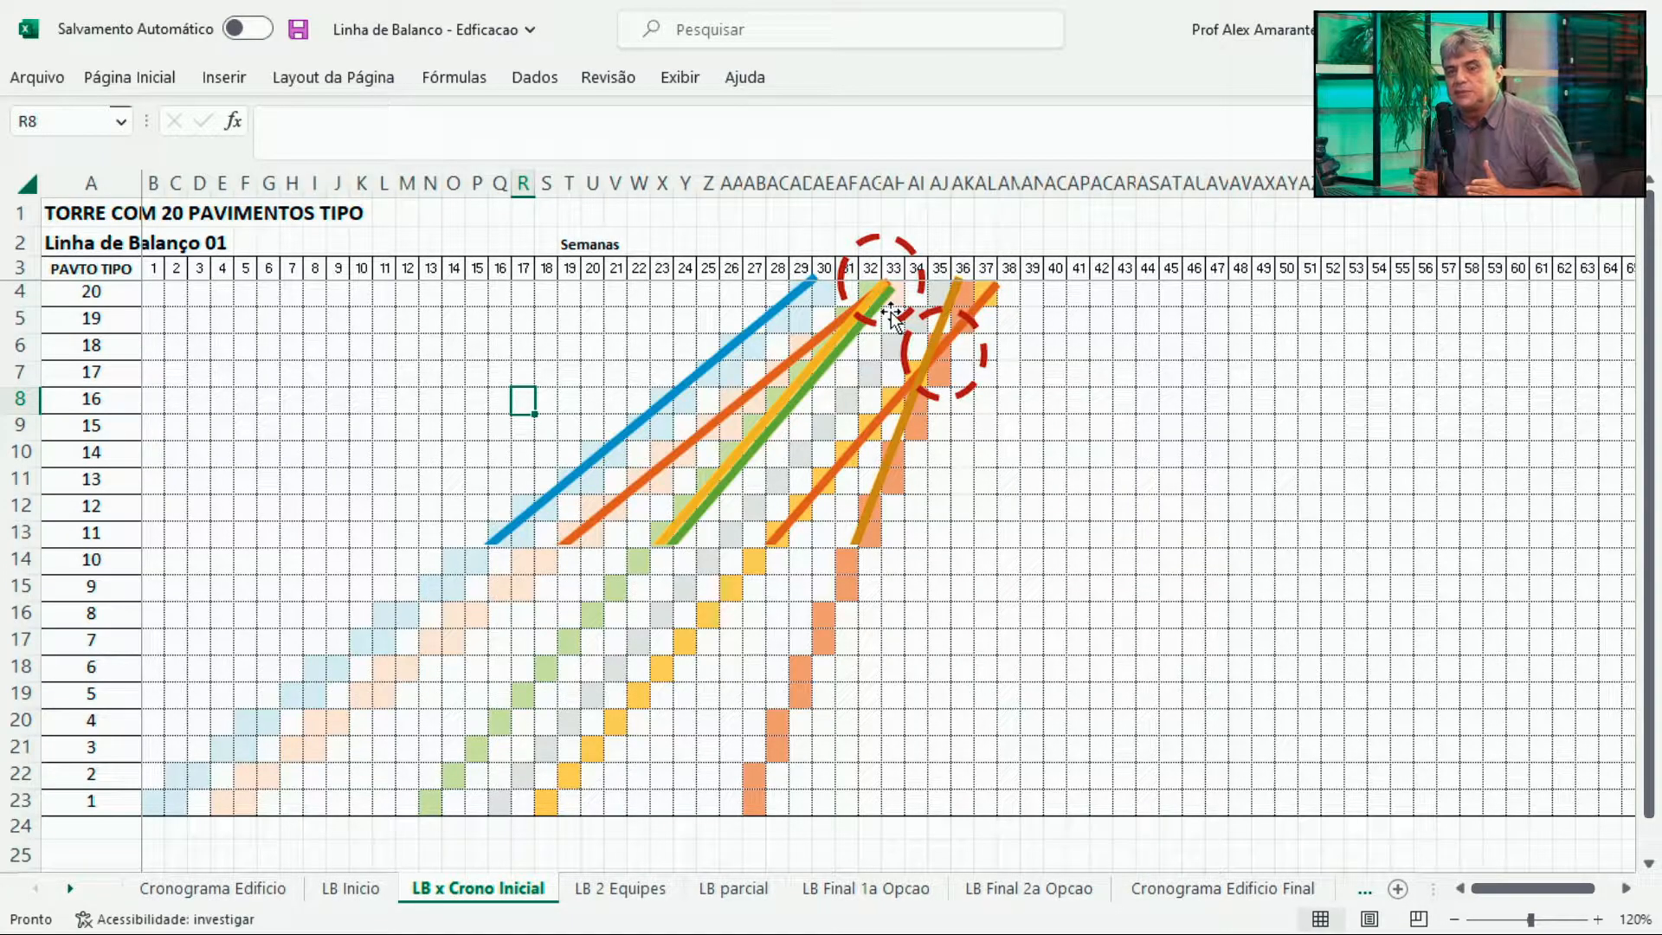
click(19, 292)
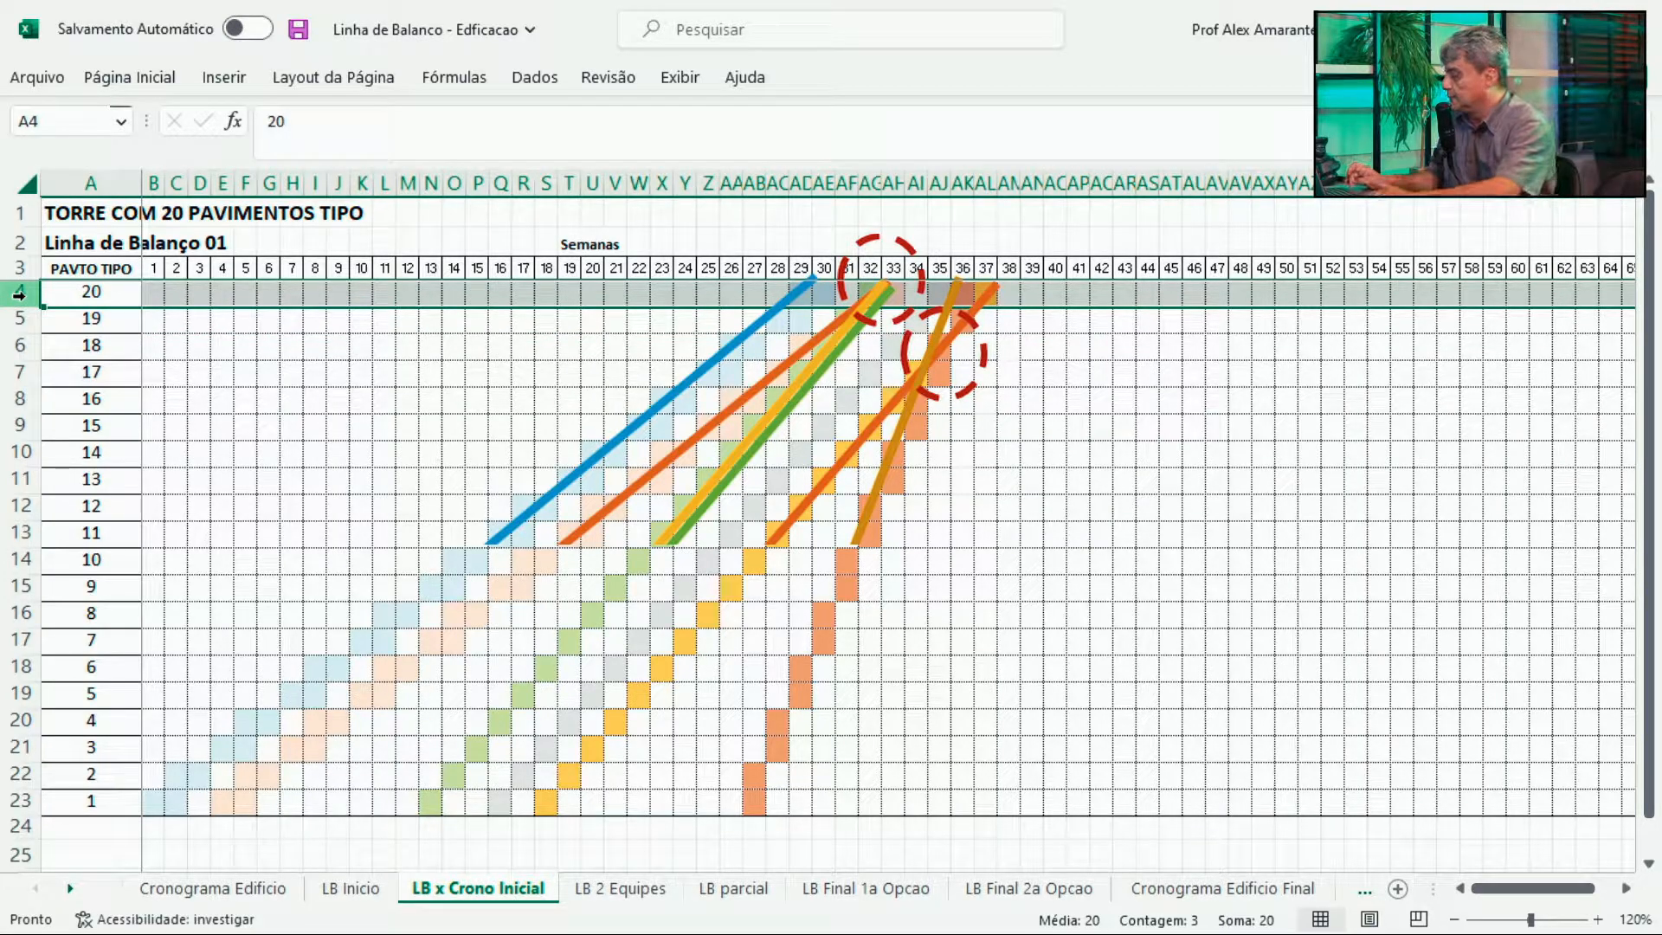
key(shift+Down)
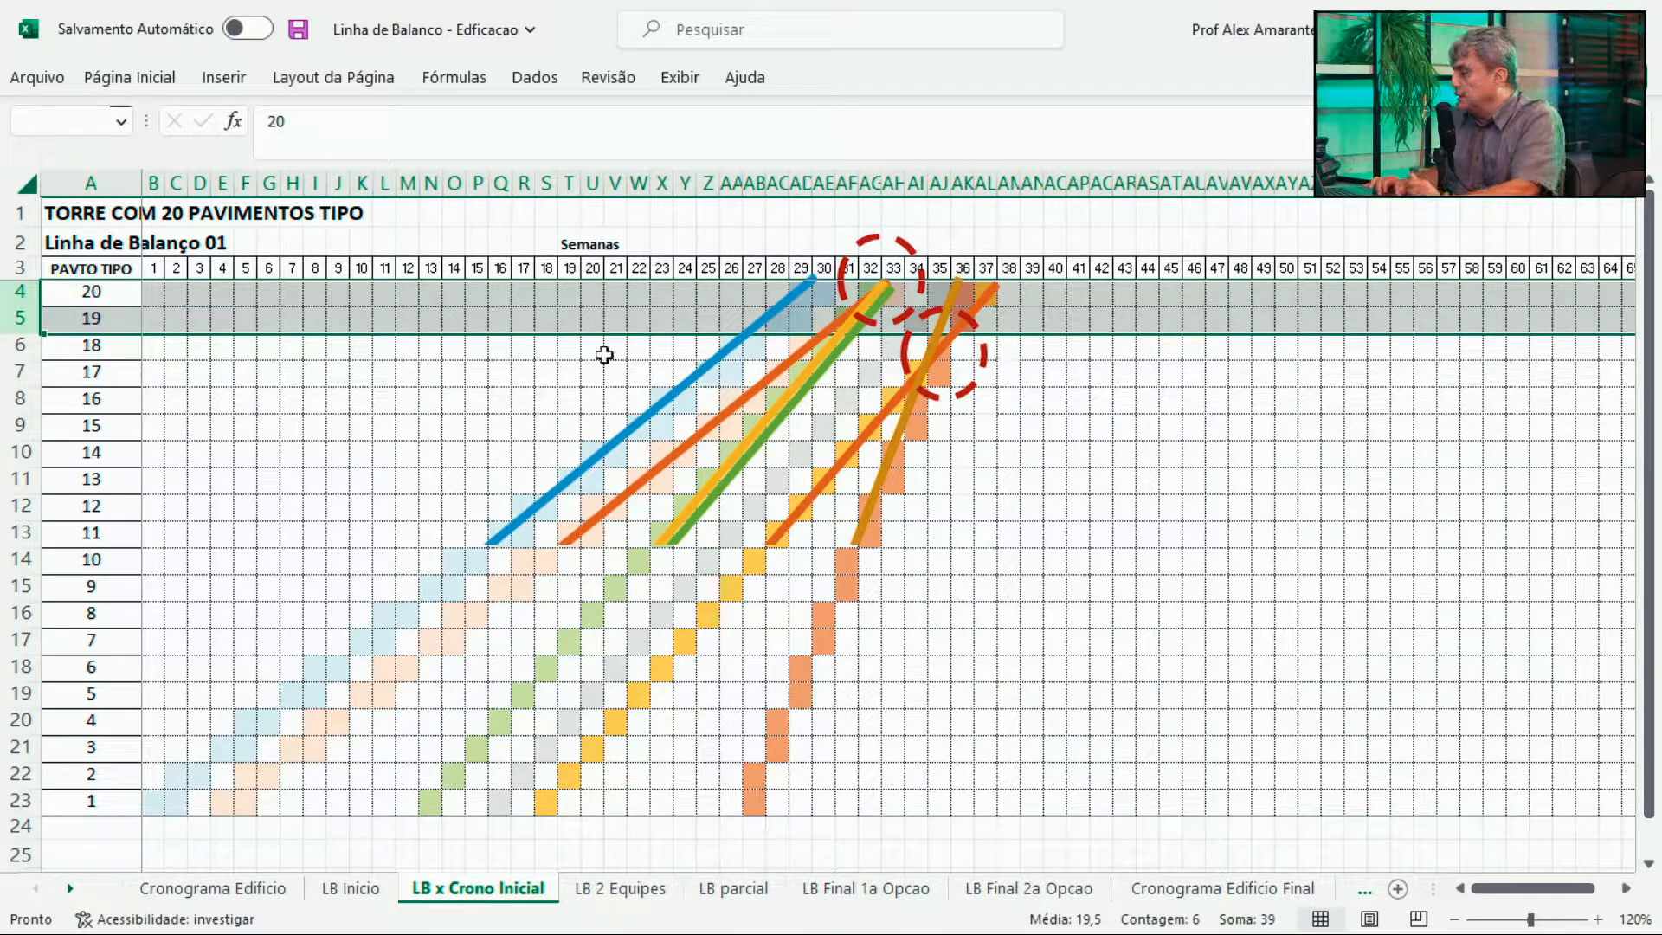
Highlight the columns of weeks 34 to 36 together with the floor 18 row, and compare with the Cronograma Edificio sheet.
click(916, 183)
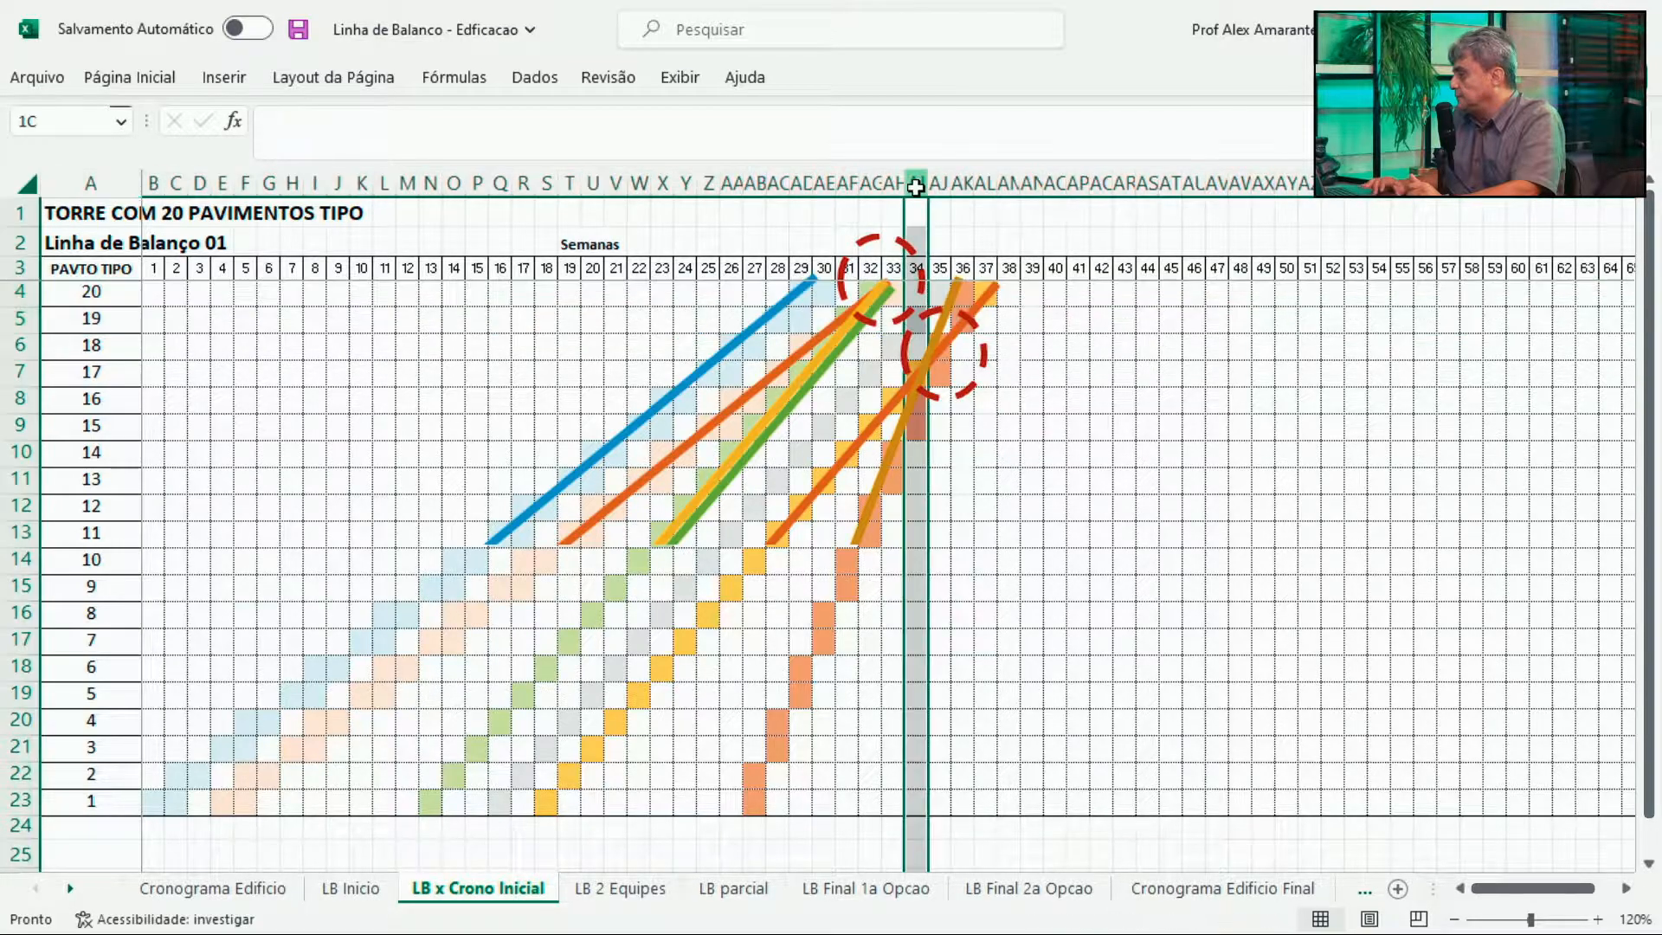
key(shift+Right)
key(shift+Right)
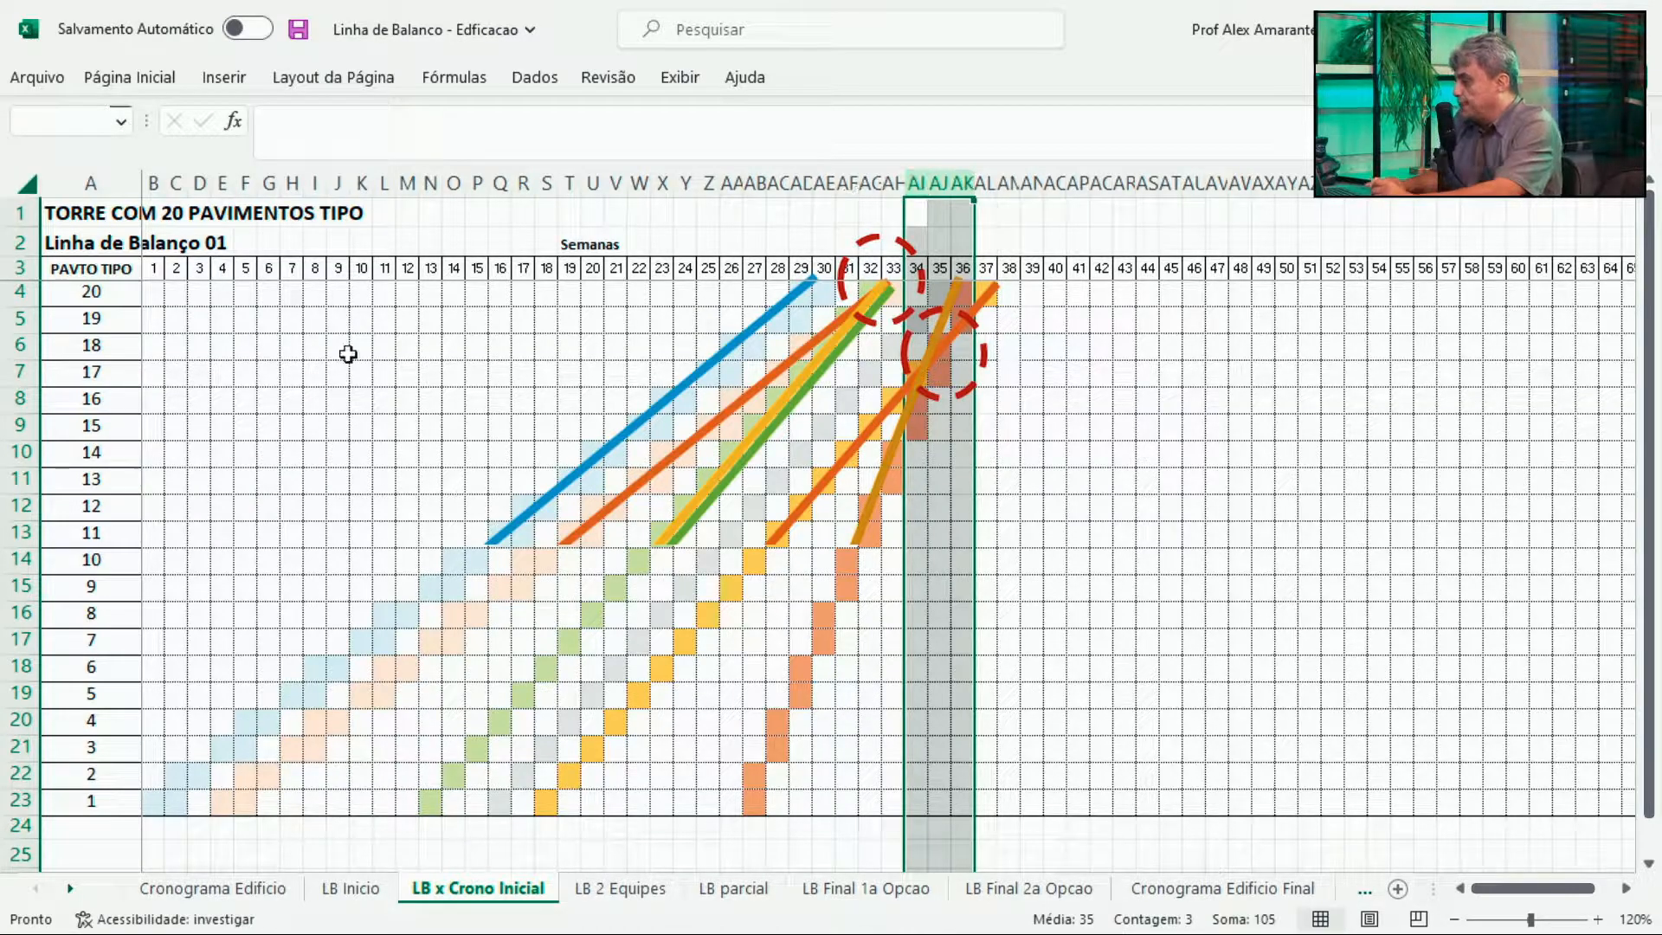
ctrl+click(20, 348)
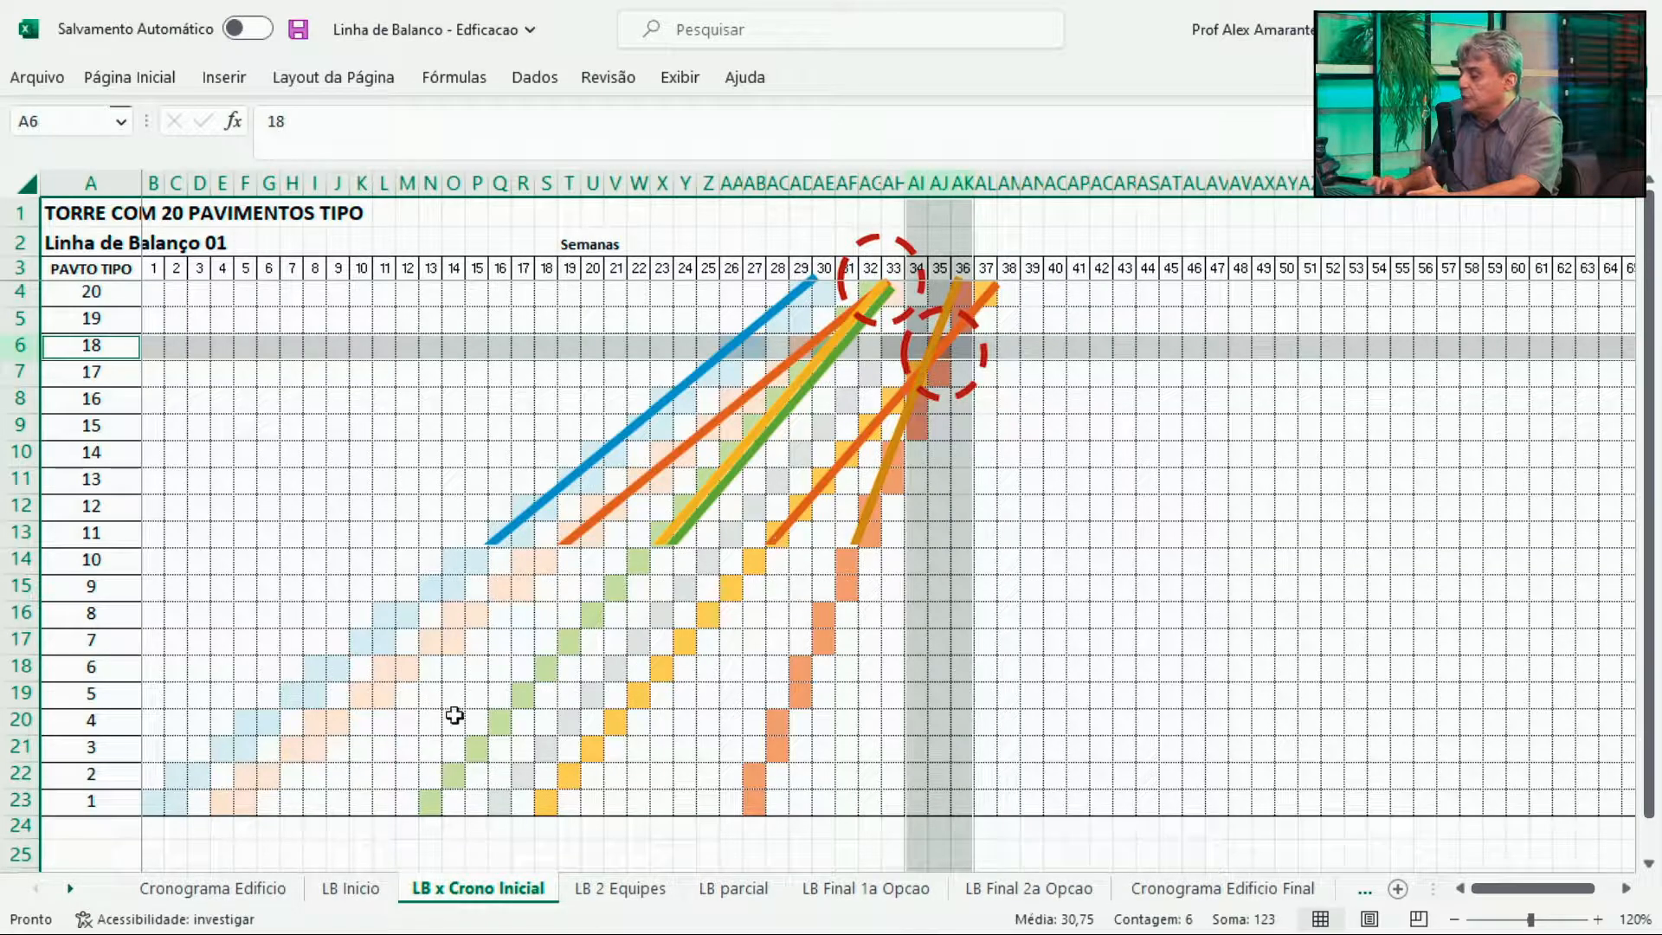
click(217, 890)
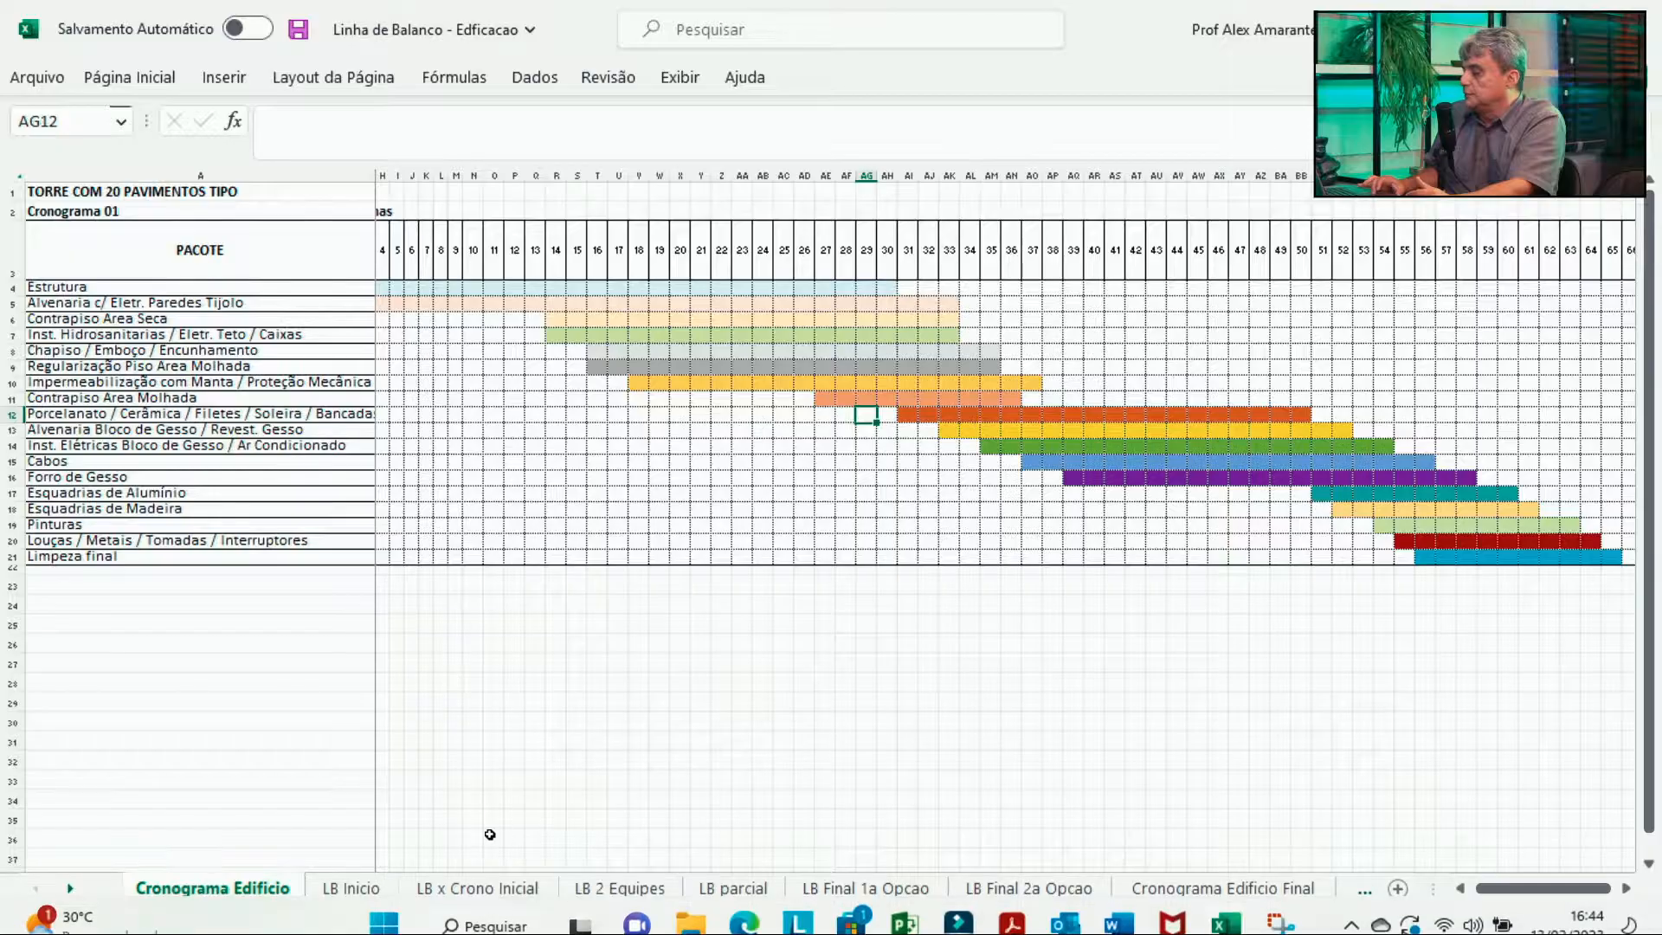
click(479, 889)
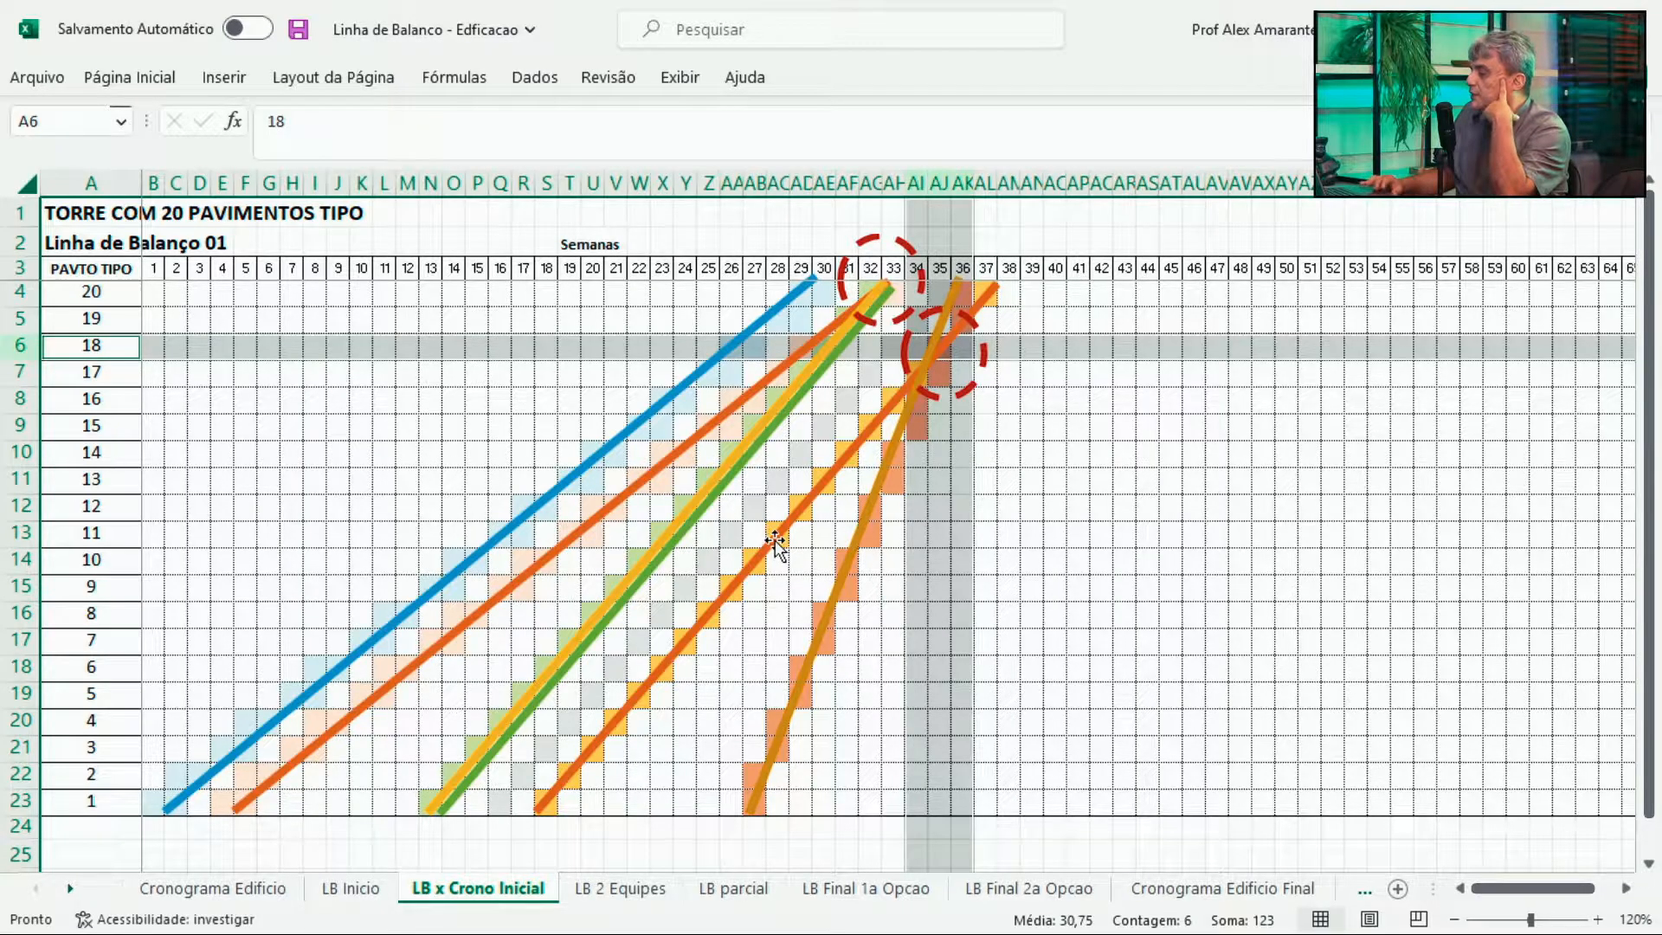
Highlight the columns of weeks 32 and 33, and those of weeks 34 and 35, where the balance lines cross.
click(863, 180)
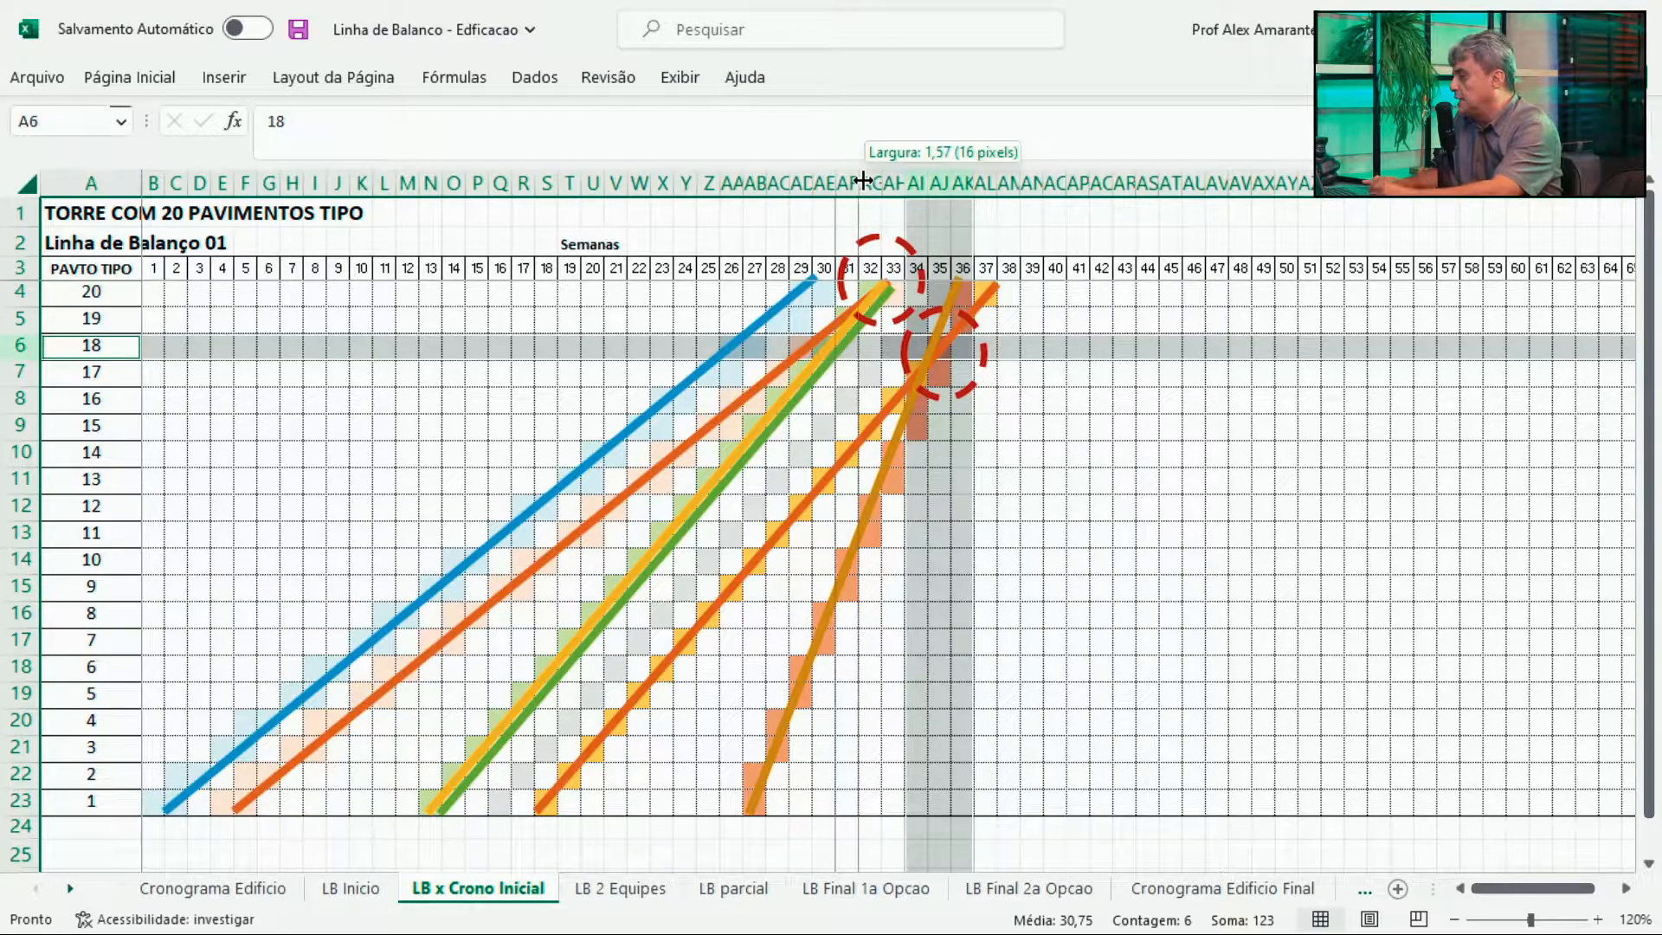
click(870, 180)
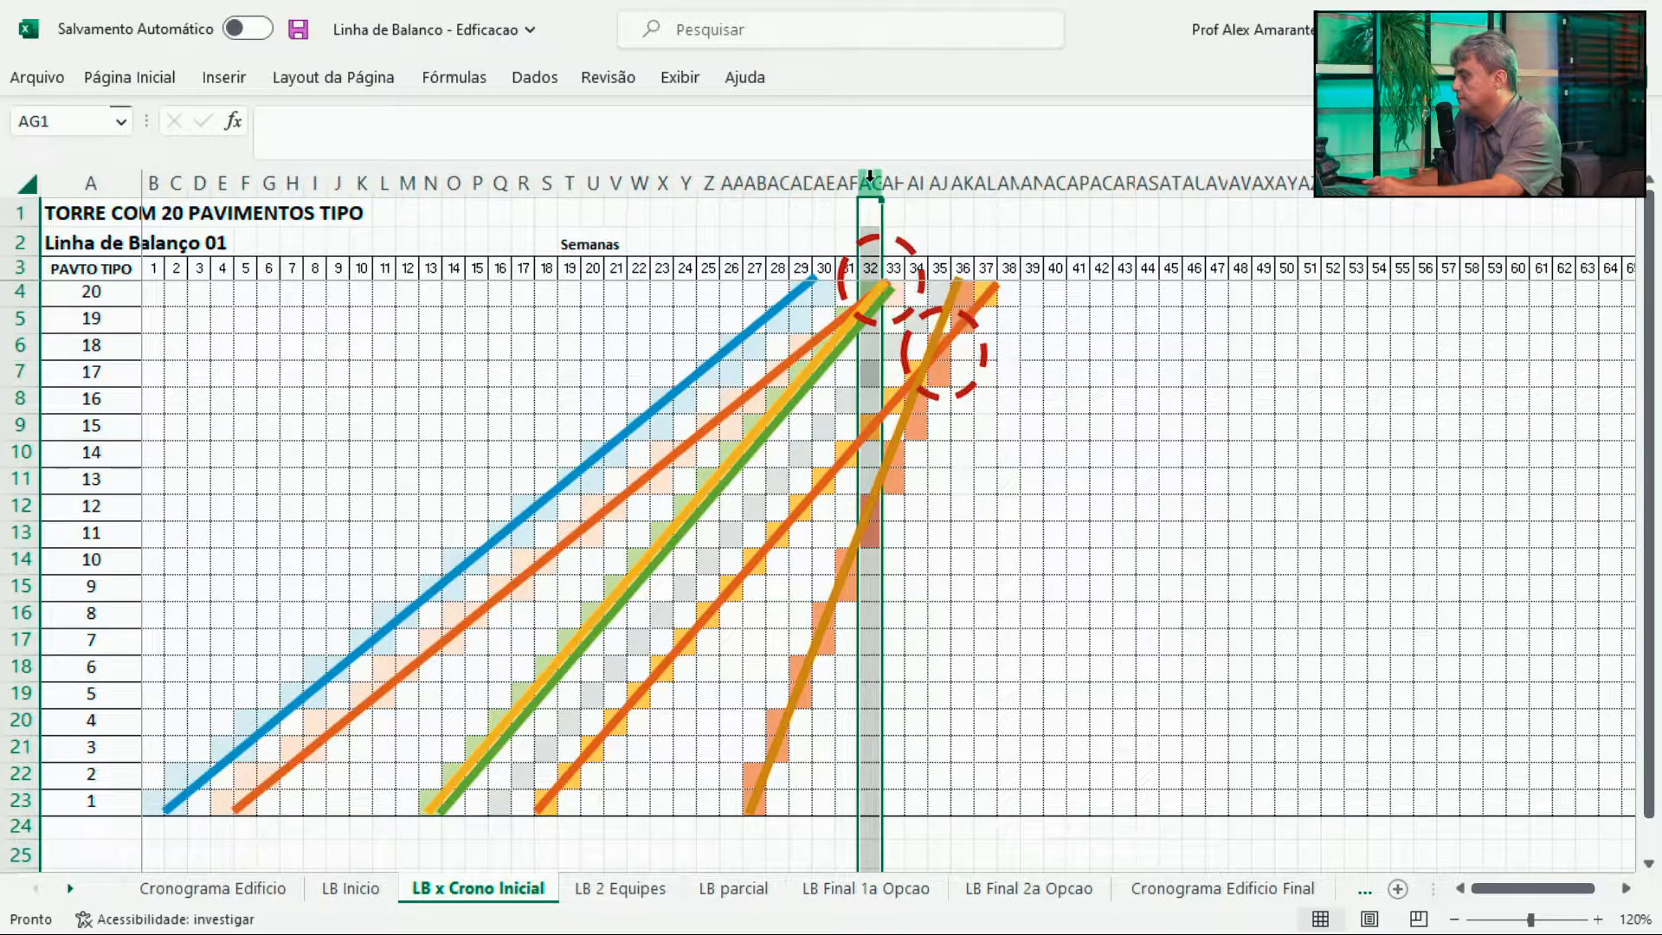
click(899, 184)
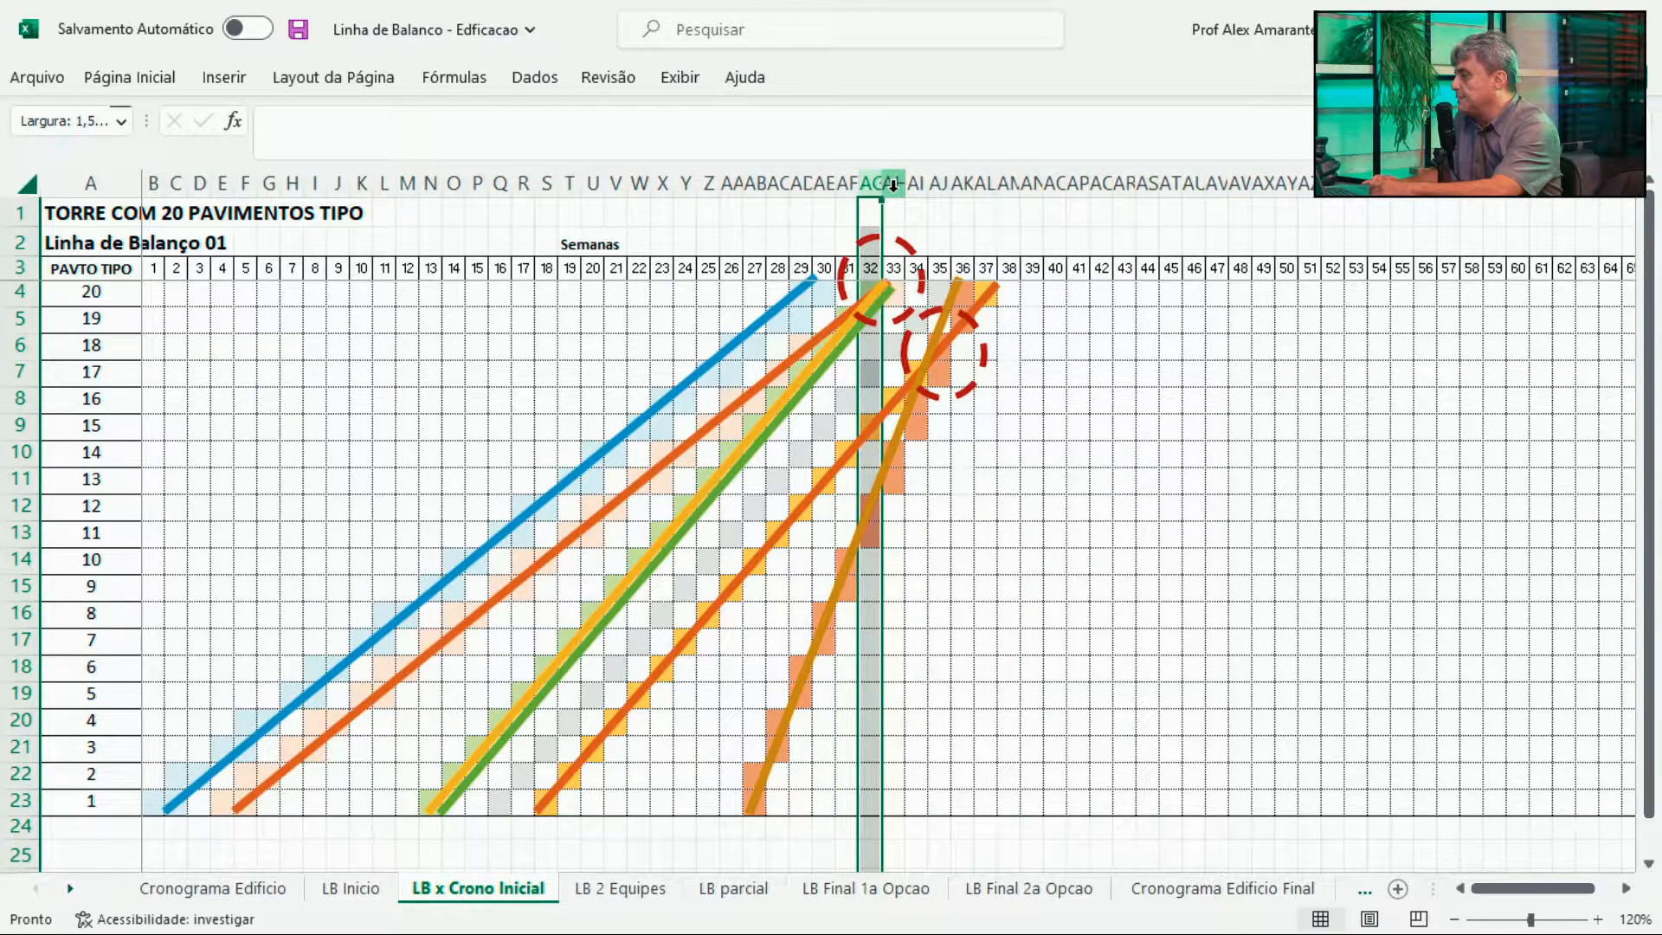
shift+click(894, 184)
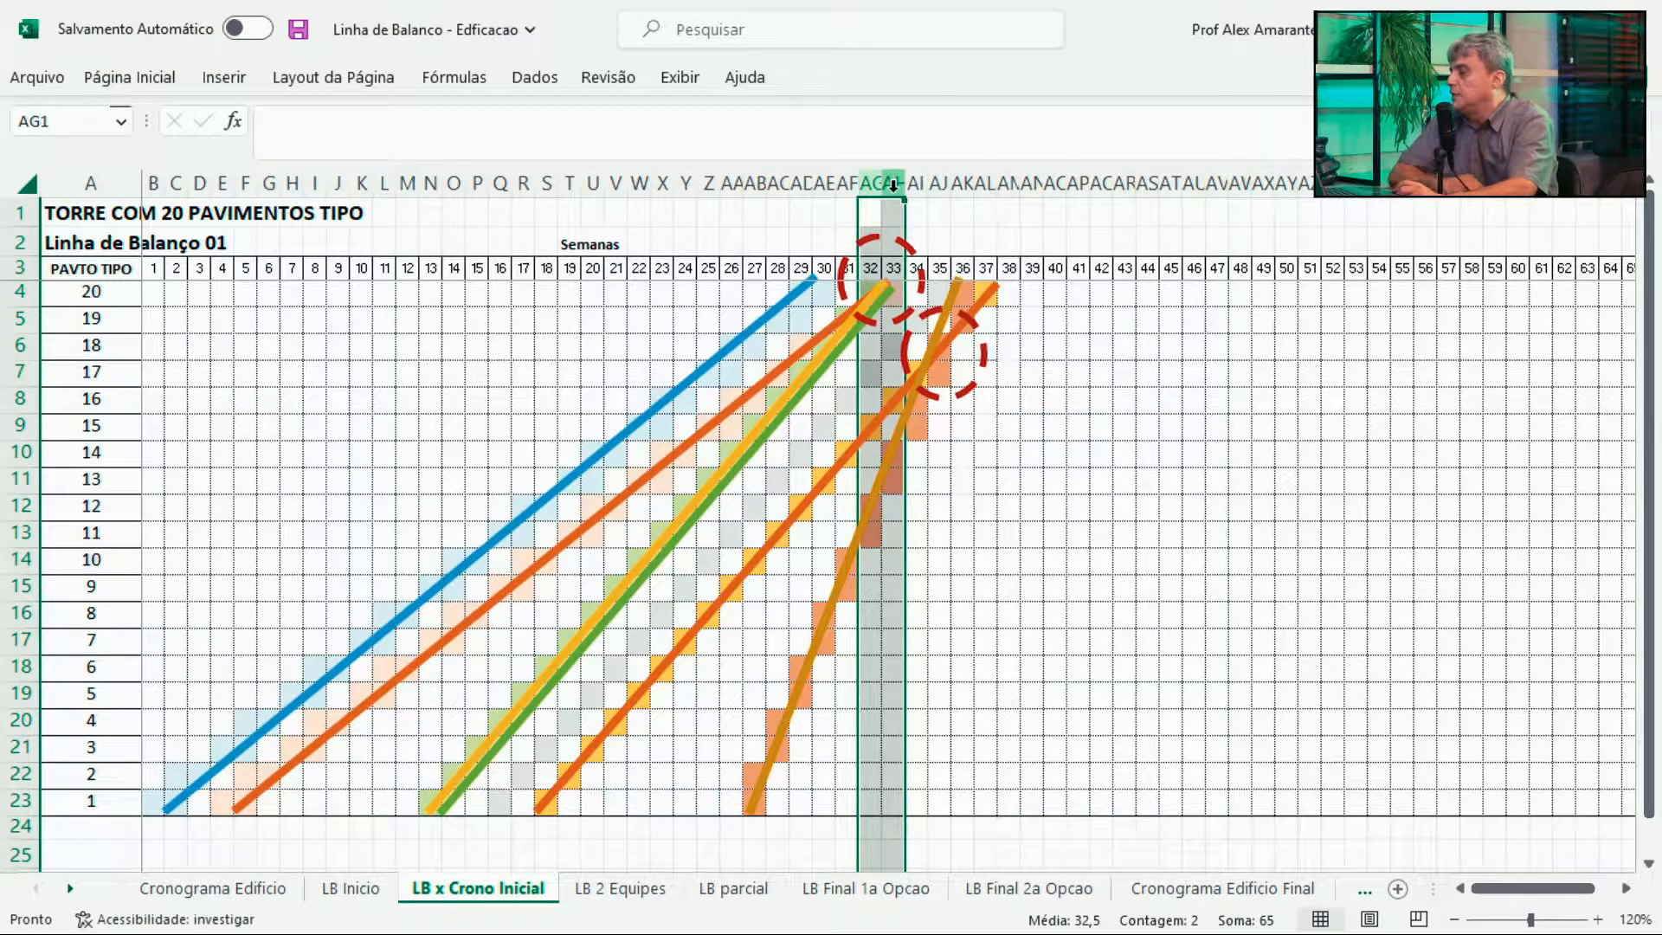
click(916, 182)
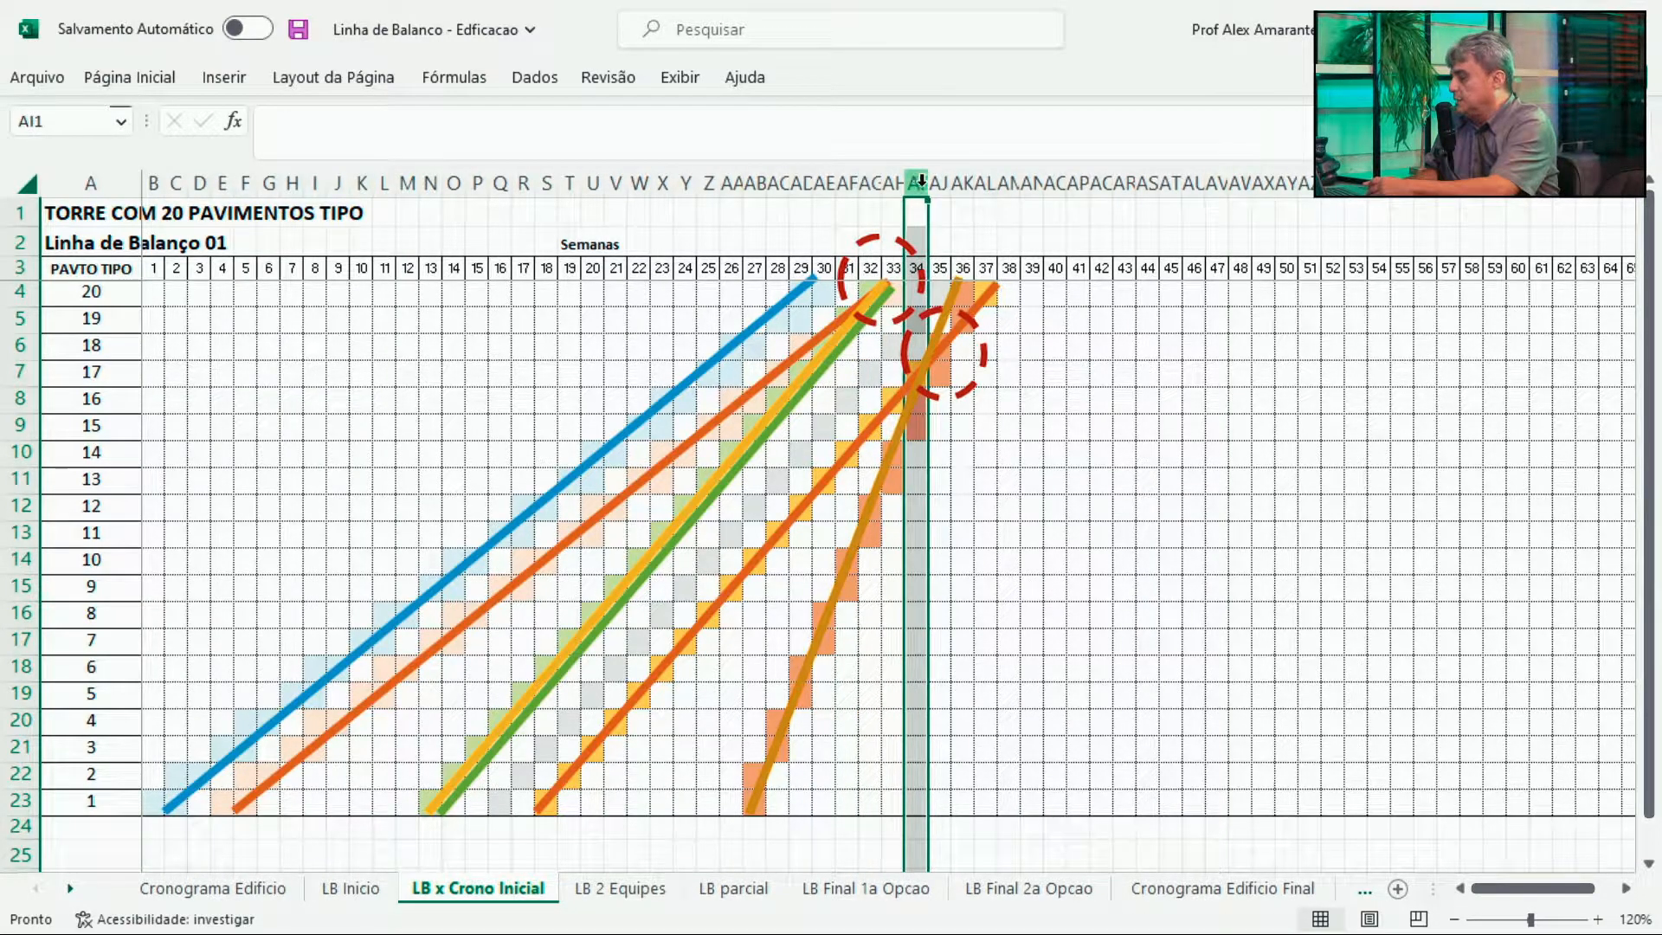
shift+click(939, 180)
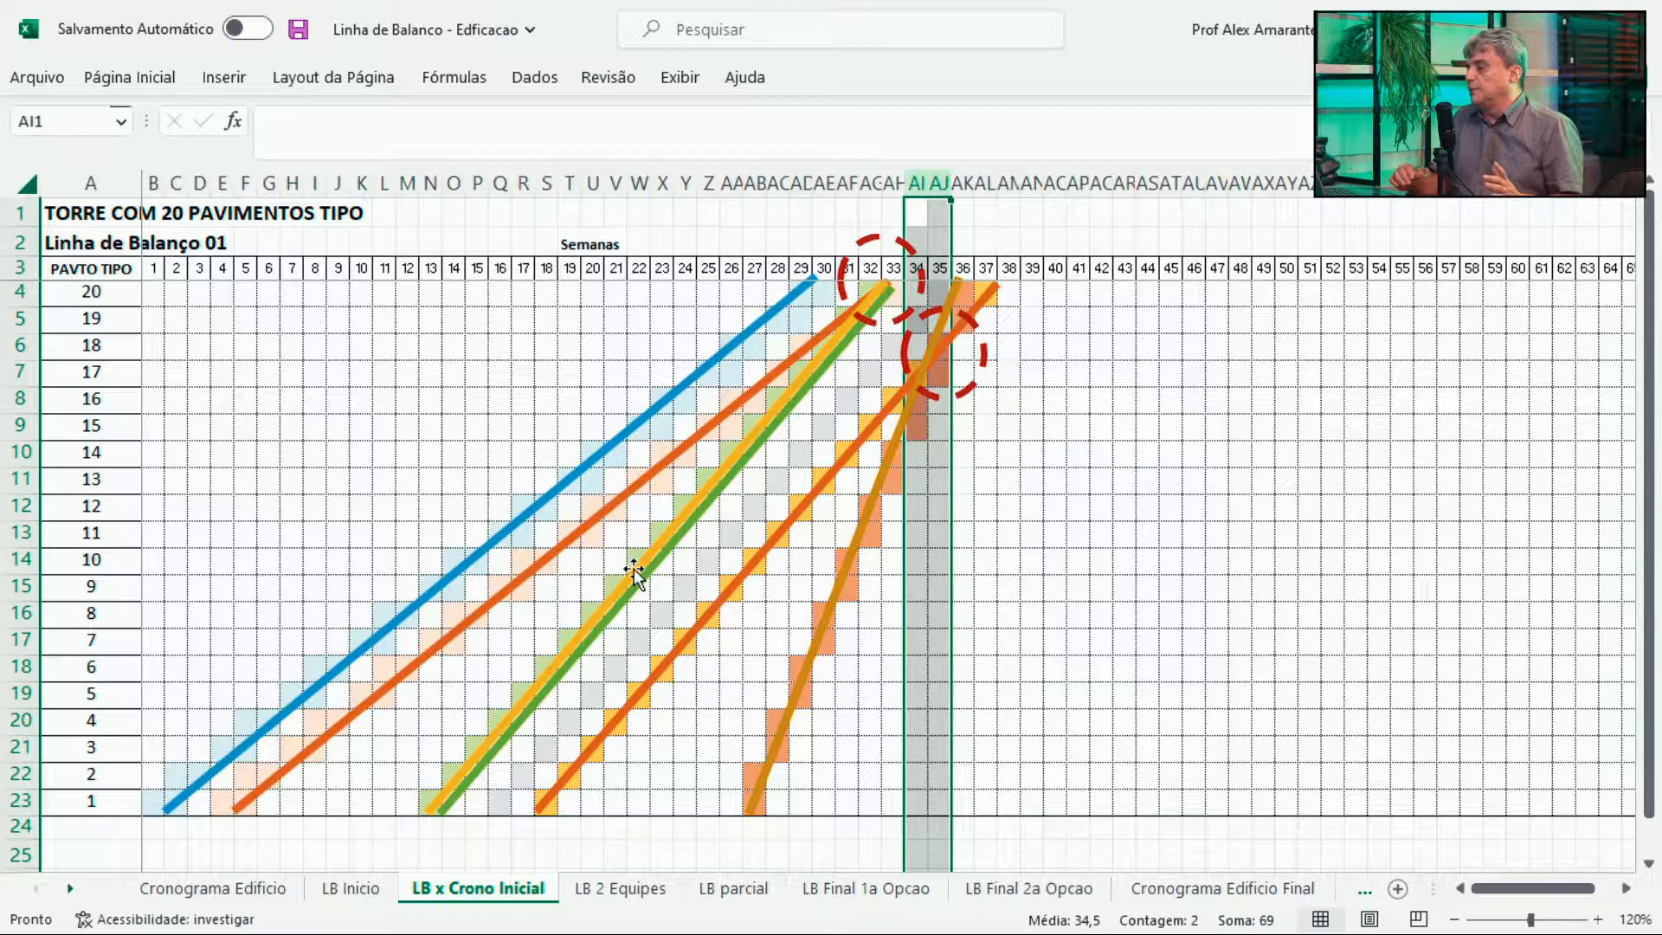
Shift the dark-gold balance line to later weeks until it runs from about week 29 on floor 1 to week 38 on floor 20.
click(840, 595)
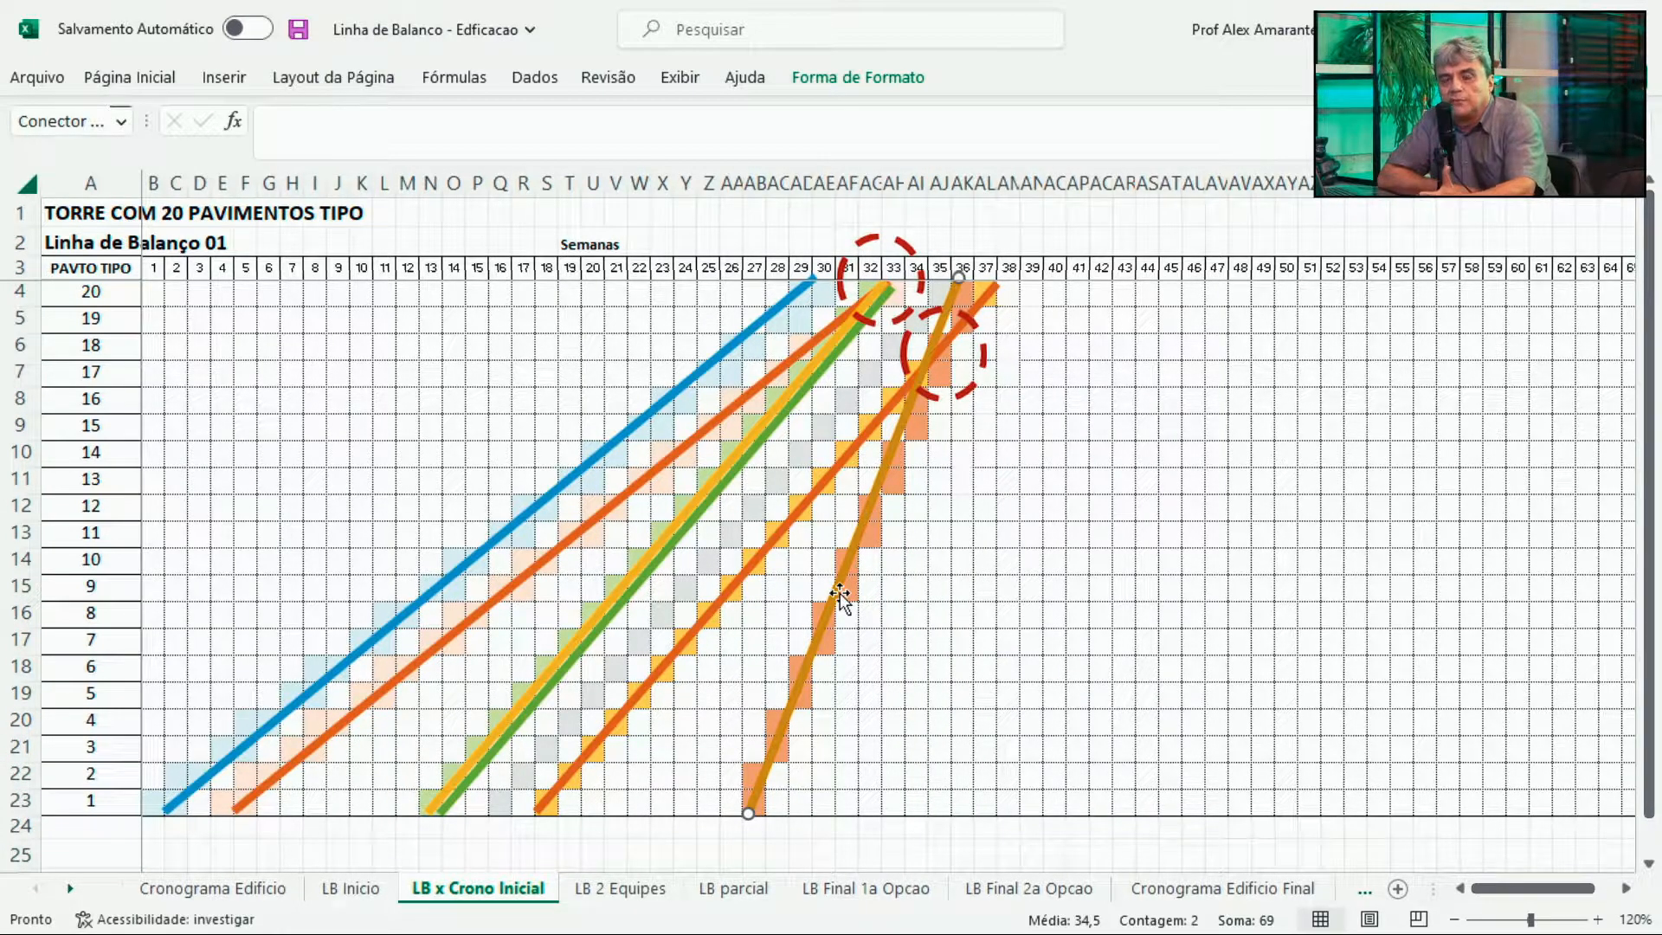
key(Right)
key(Right)
key(Right)
key(Right)
key(Right)
key(Right)
key(Right)
key(Right)
key(Right)
key(Right)
key(Right)
key(Right)
key(Right)
key(Right)
key(Right)
key(Right)
key(Right)
key(Right)
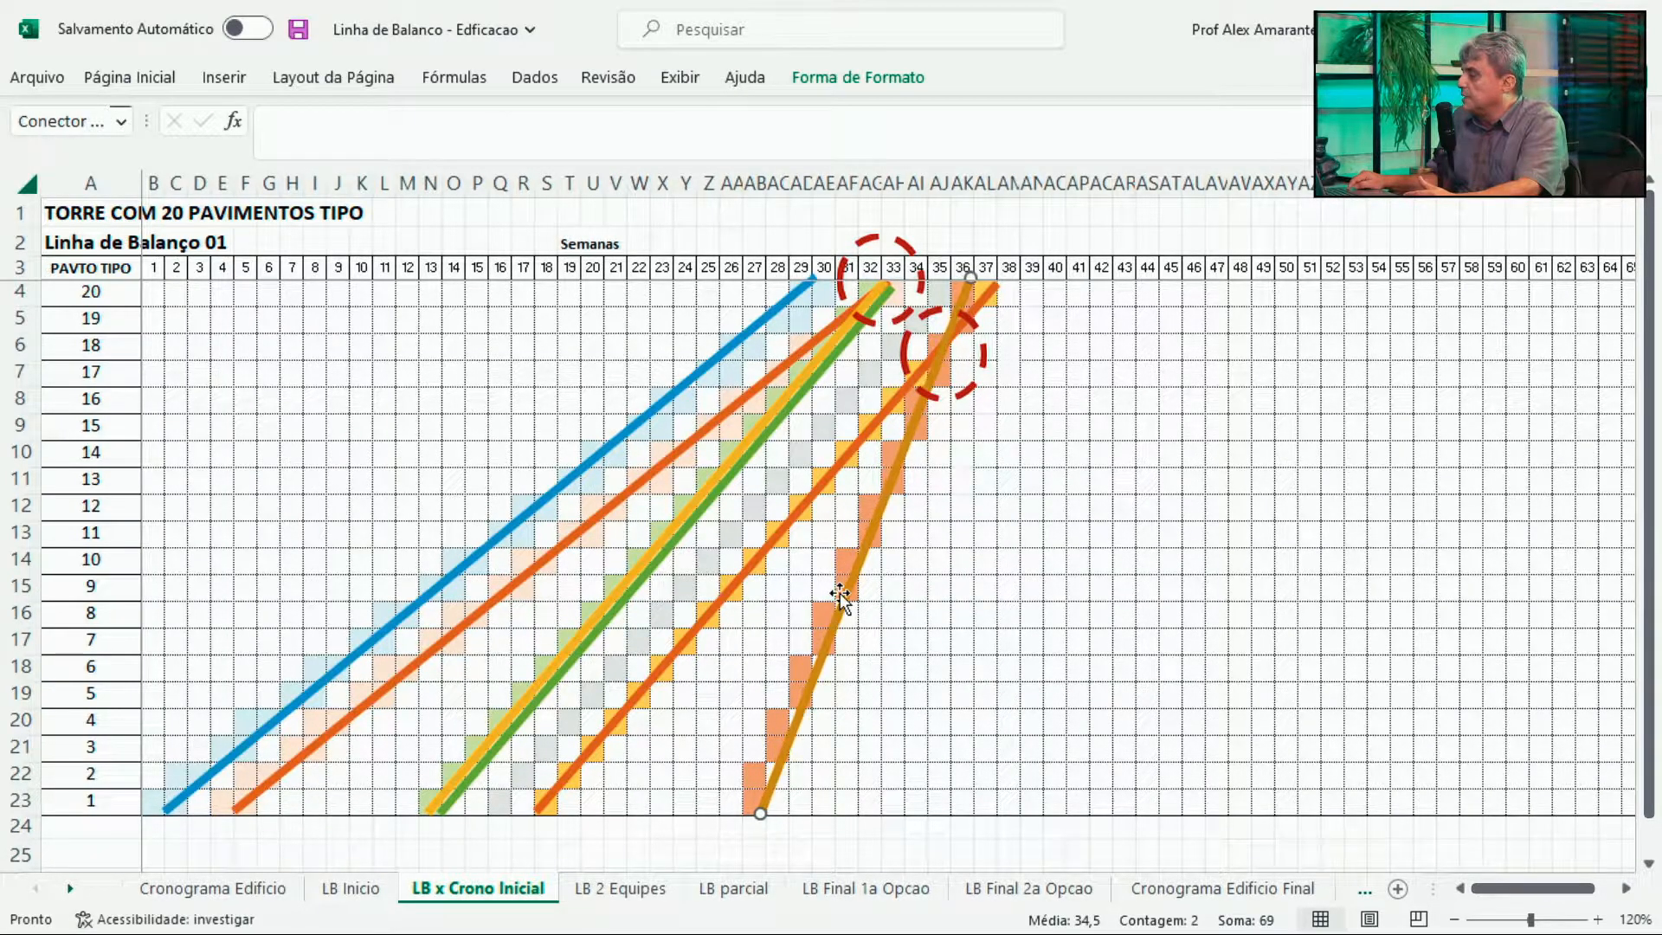
key(Right)
key(Right)
key(Right)
key(Right)
key(Right)
key(Right)
key(Right)
key(Right)
key(Right)
key(Right)
key(Right)
key(Right)
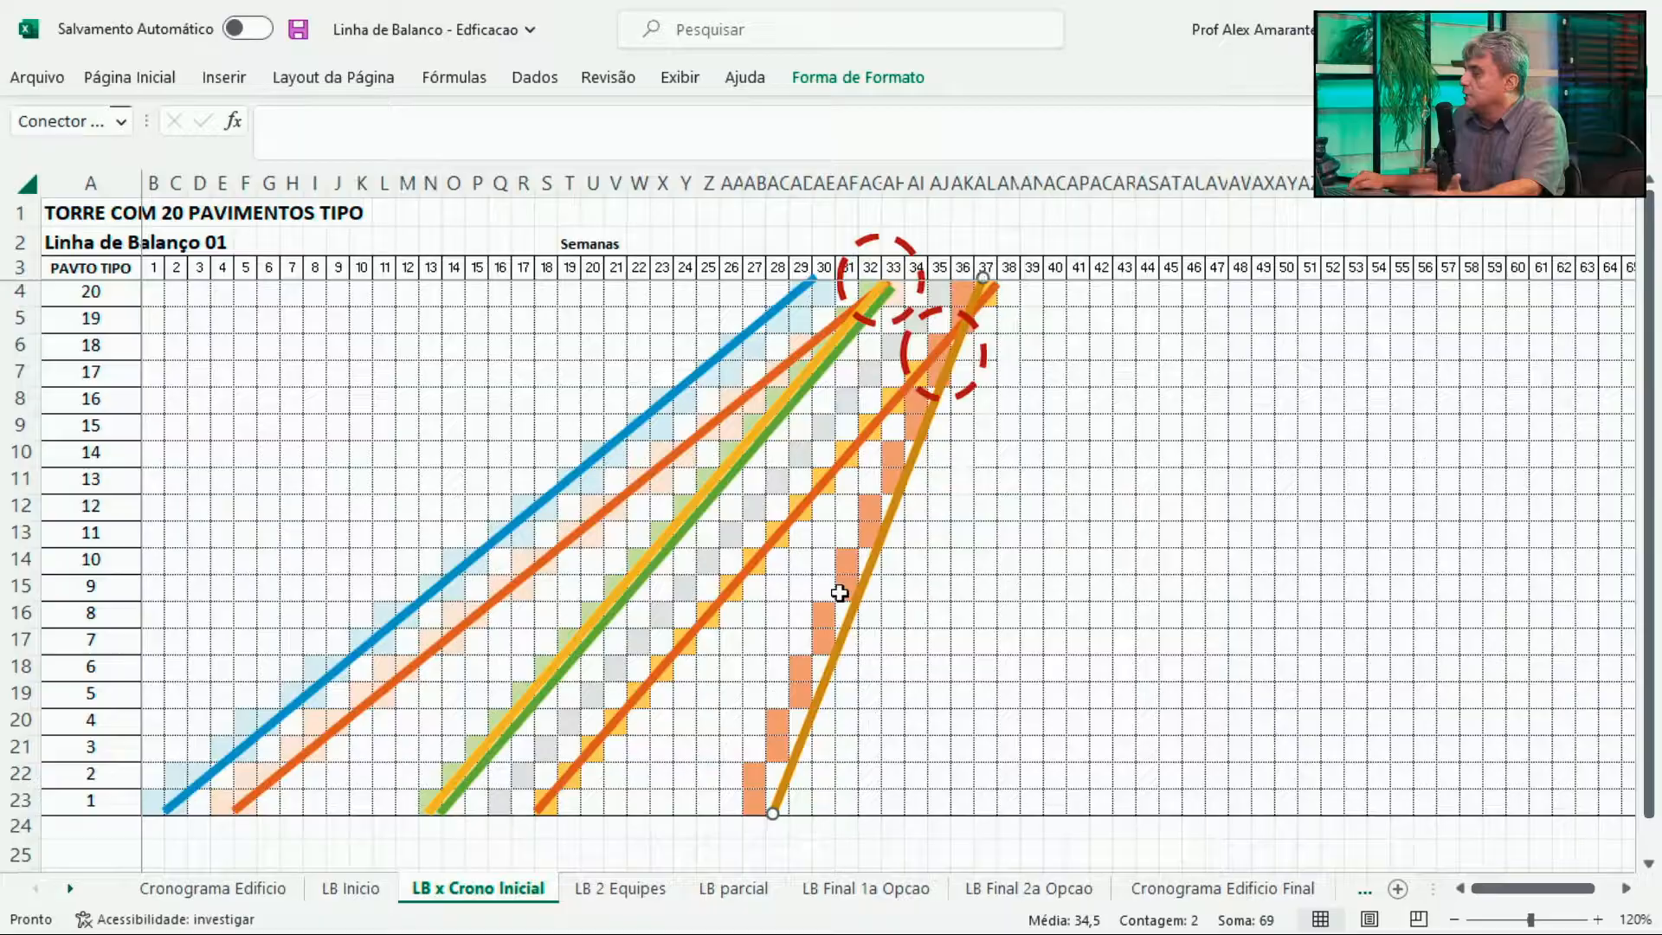
key(Right)
key(Right)
key(Right)
key(Right)
key(Right)
key(Right)
key(Right)
key(Right)
key(Right)
key(Right)
key(Right)
key(Right)
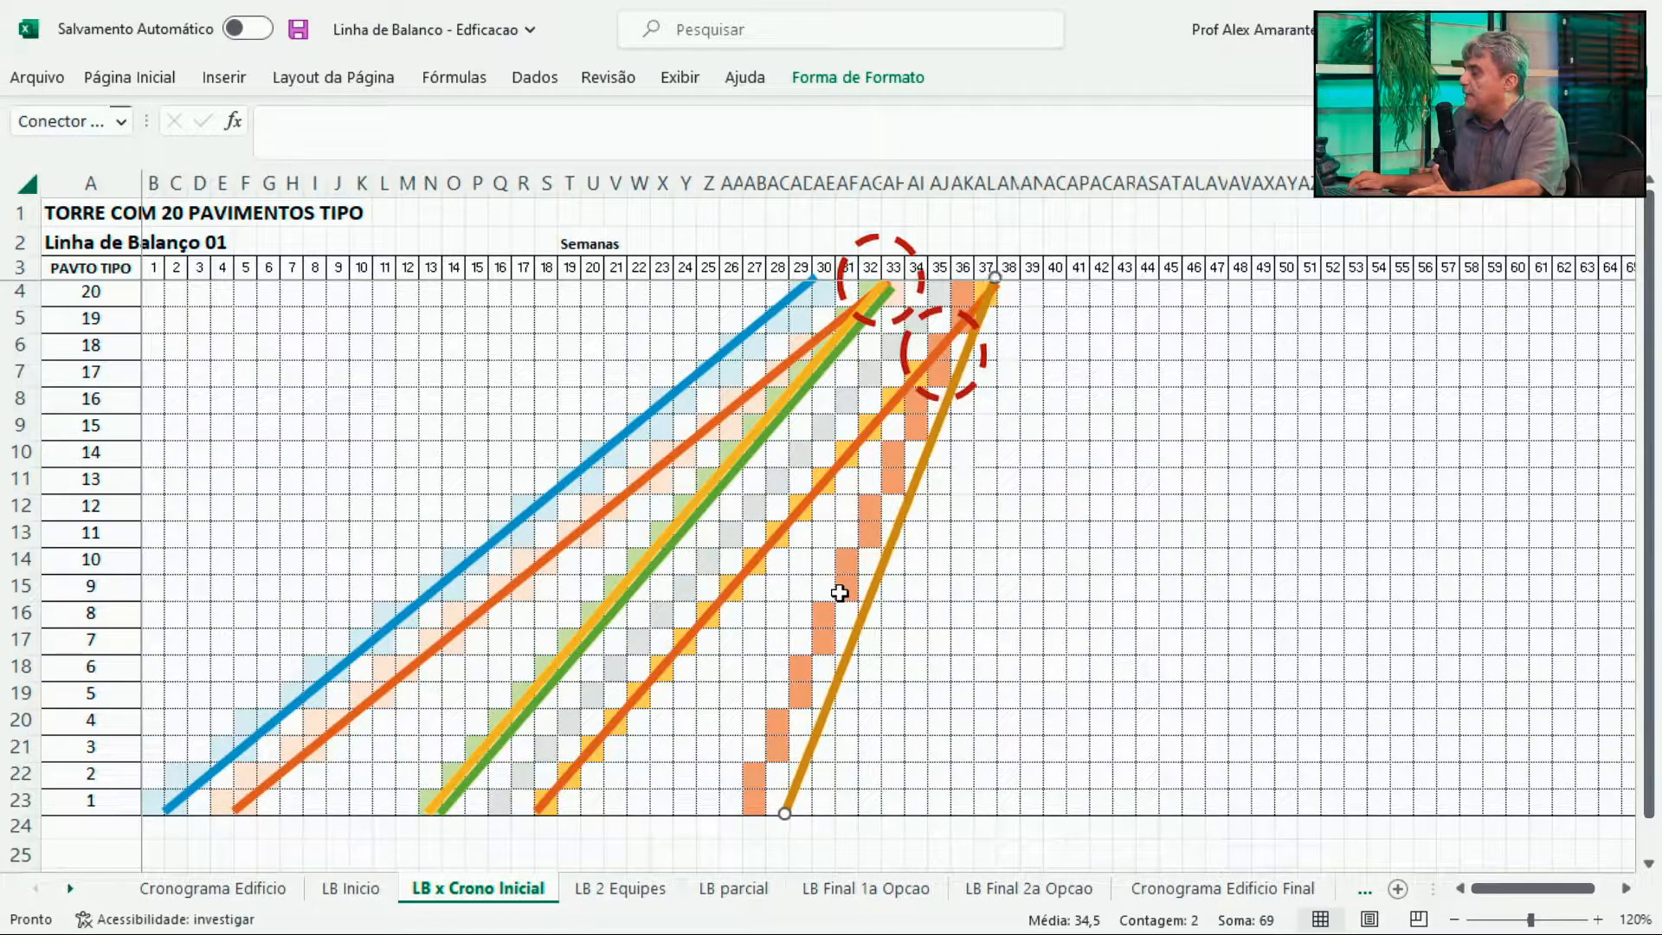
key(Right)
key(Right)
key(Right)
key(Right)
key(Right)
key(Right)
key(Right)
key(Right)
key(Right)
key(Right)
key(Right)
key(Right)
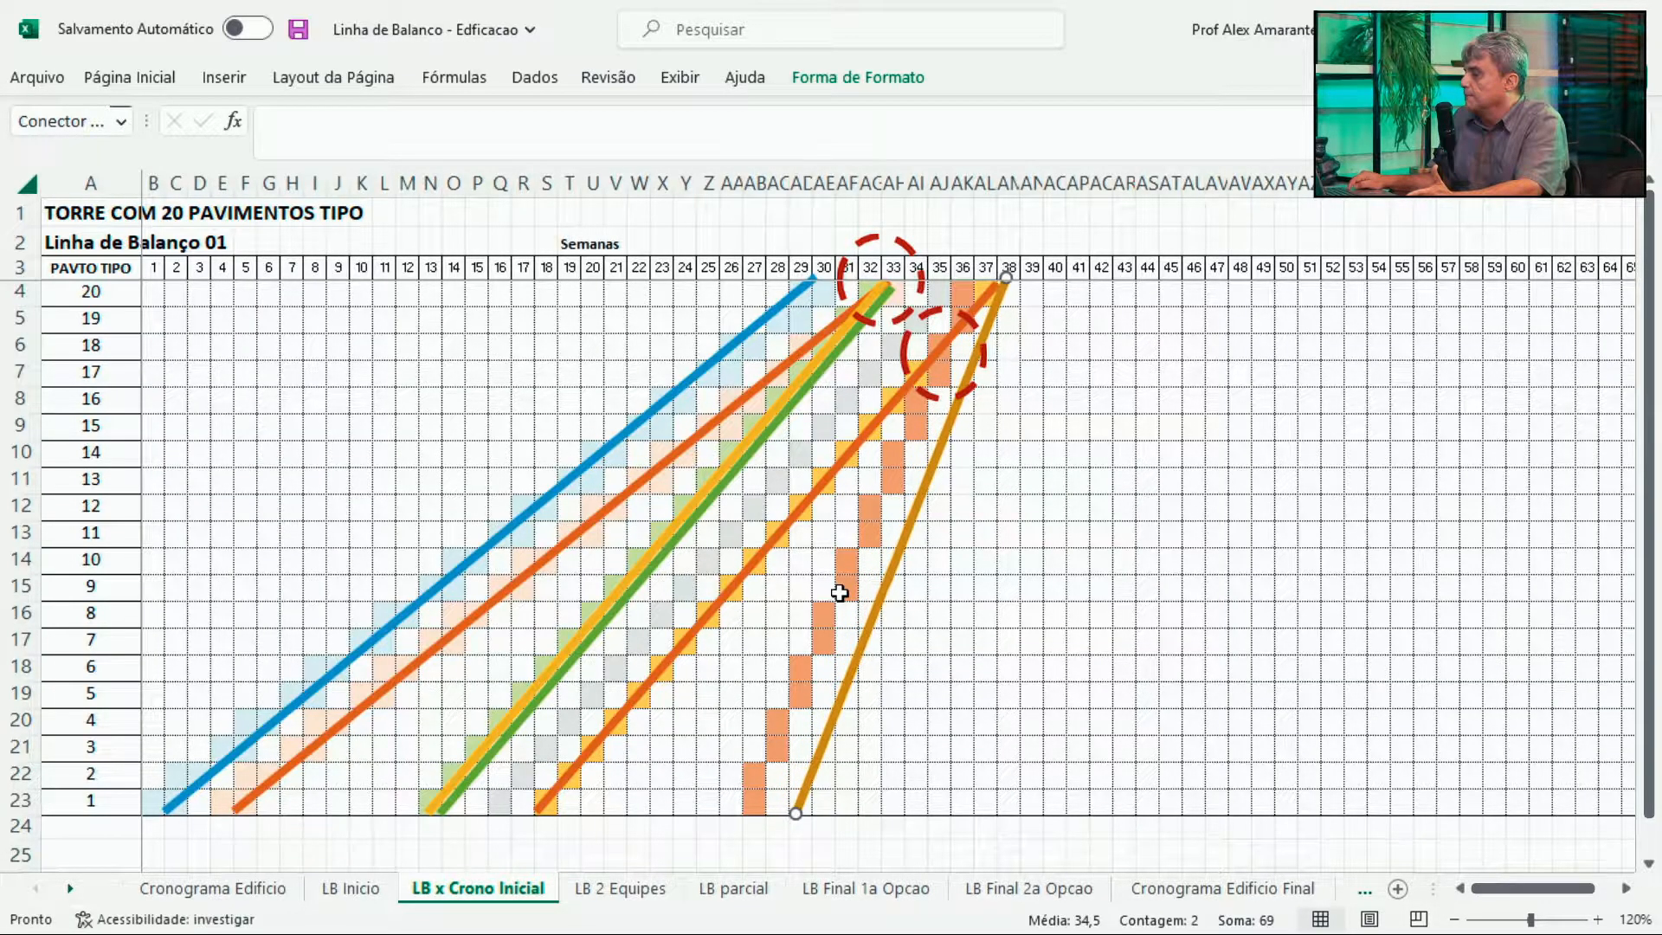
key(Right)
key(Right)
key(Right)
key(Right)
key(Right)
key(Right)
key(Right)
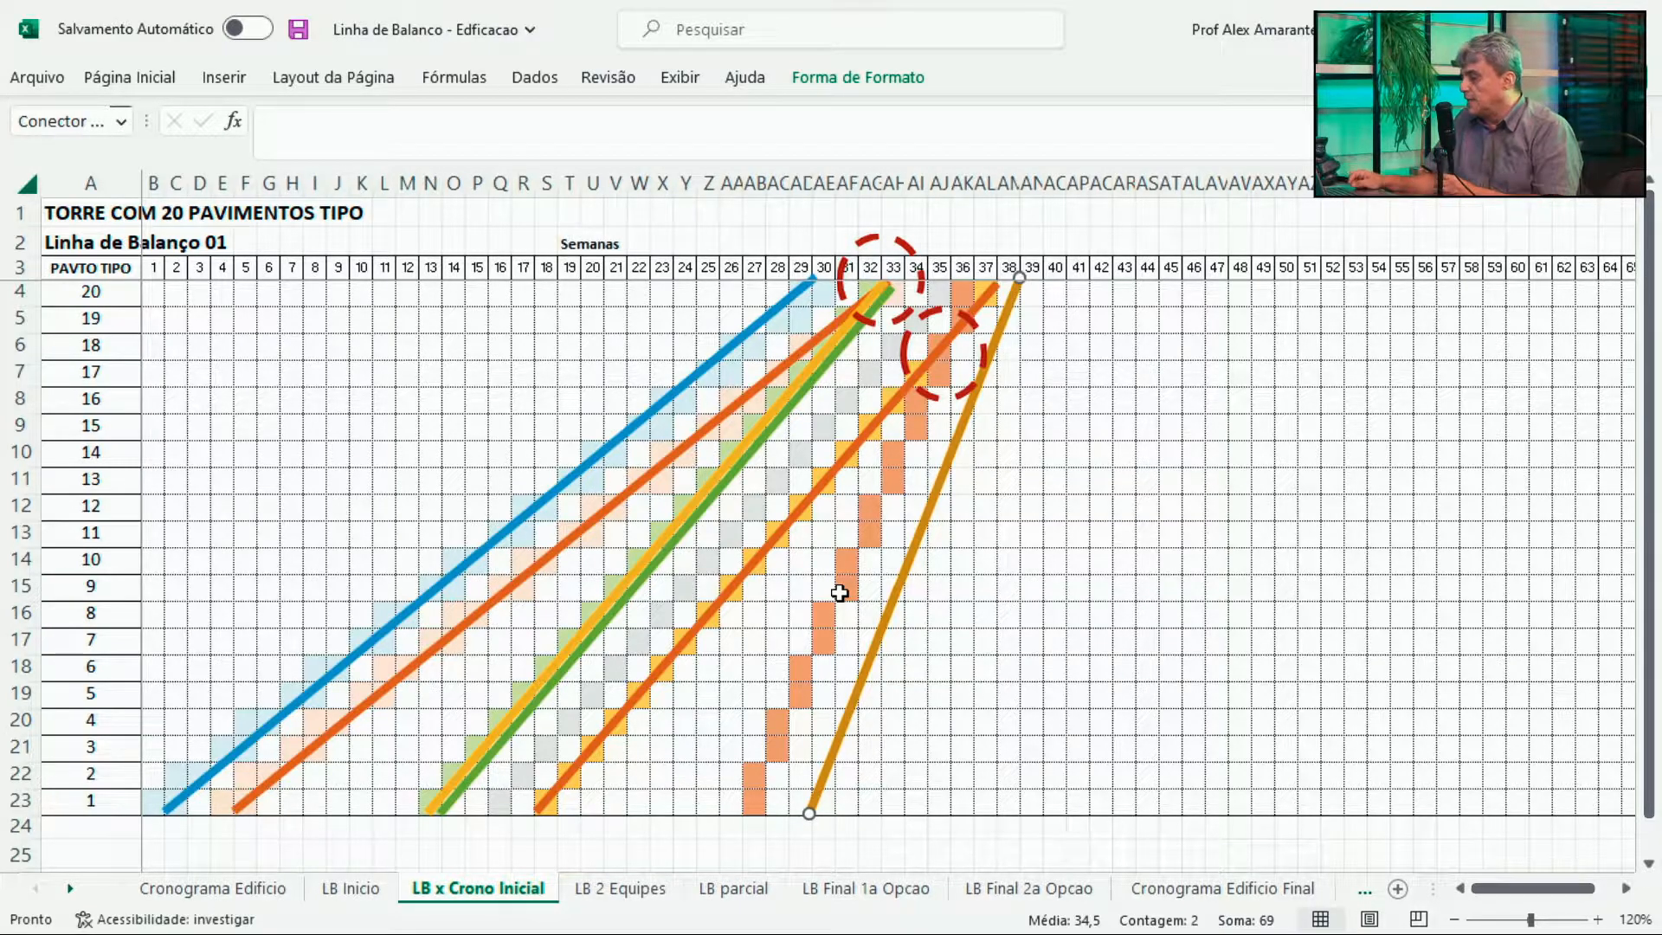
Shift the dark-gold line back to earlier weeks until it starts at about week 28 on floor 1 and crosses the orange line.
key(Left)
key(Left)
key(Left)
key(Left)
key(Left)
key(Left)
key(Left)
key(Left)
key(Left)
key(Left)
key(Left)
key(Left)
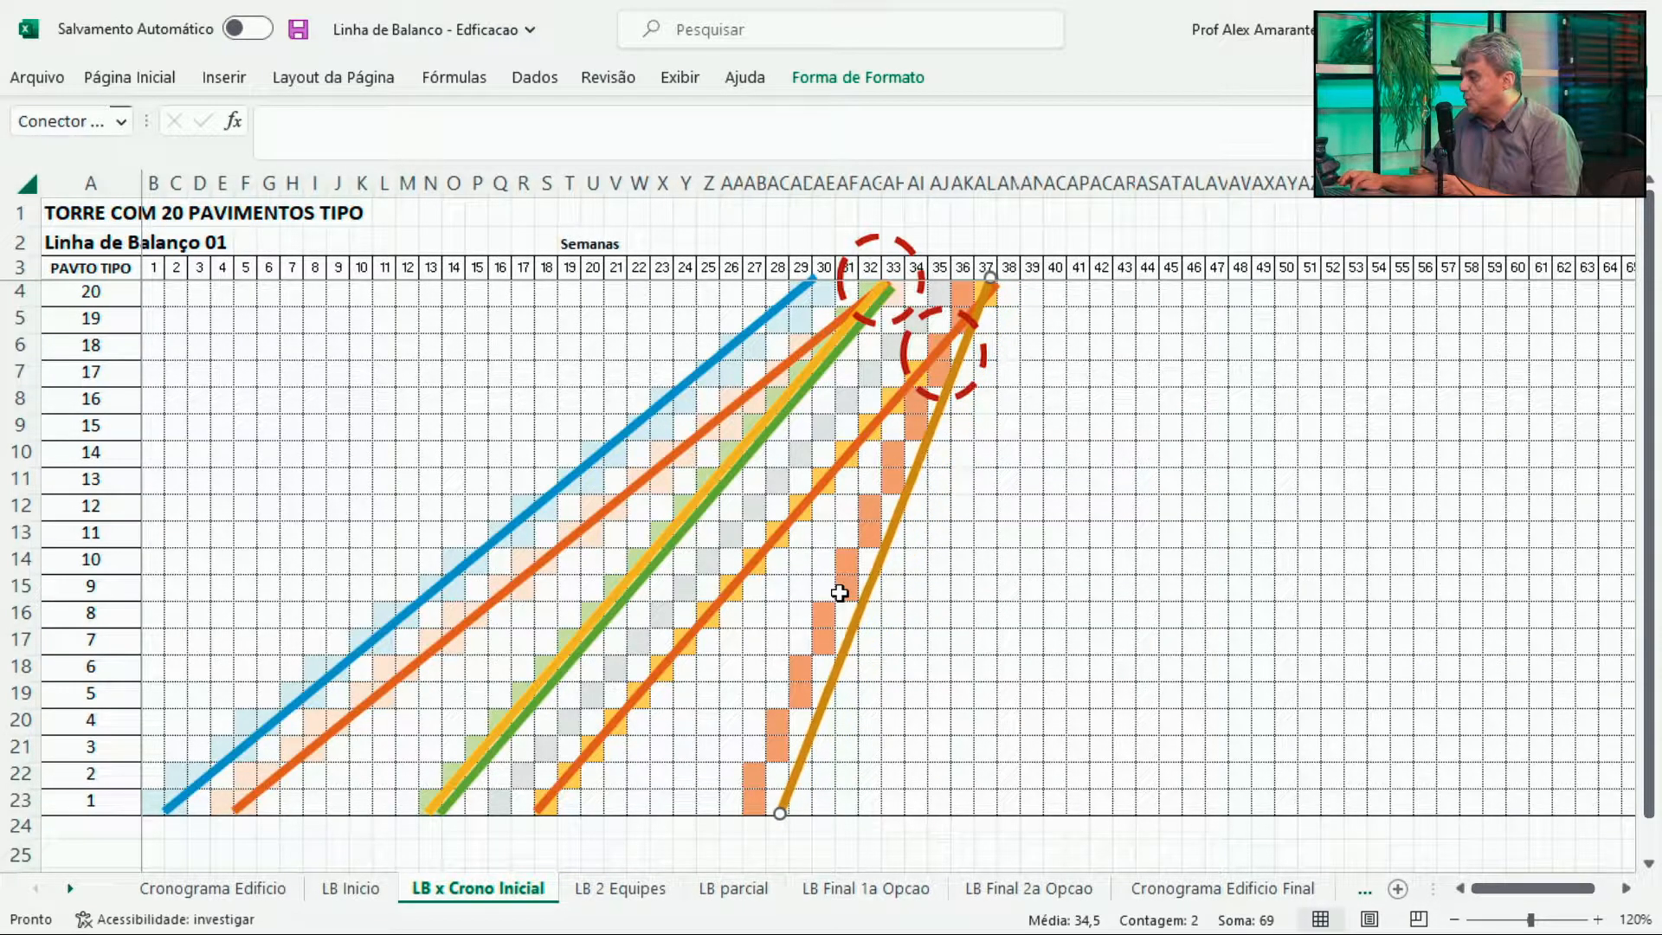
key(Left)
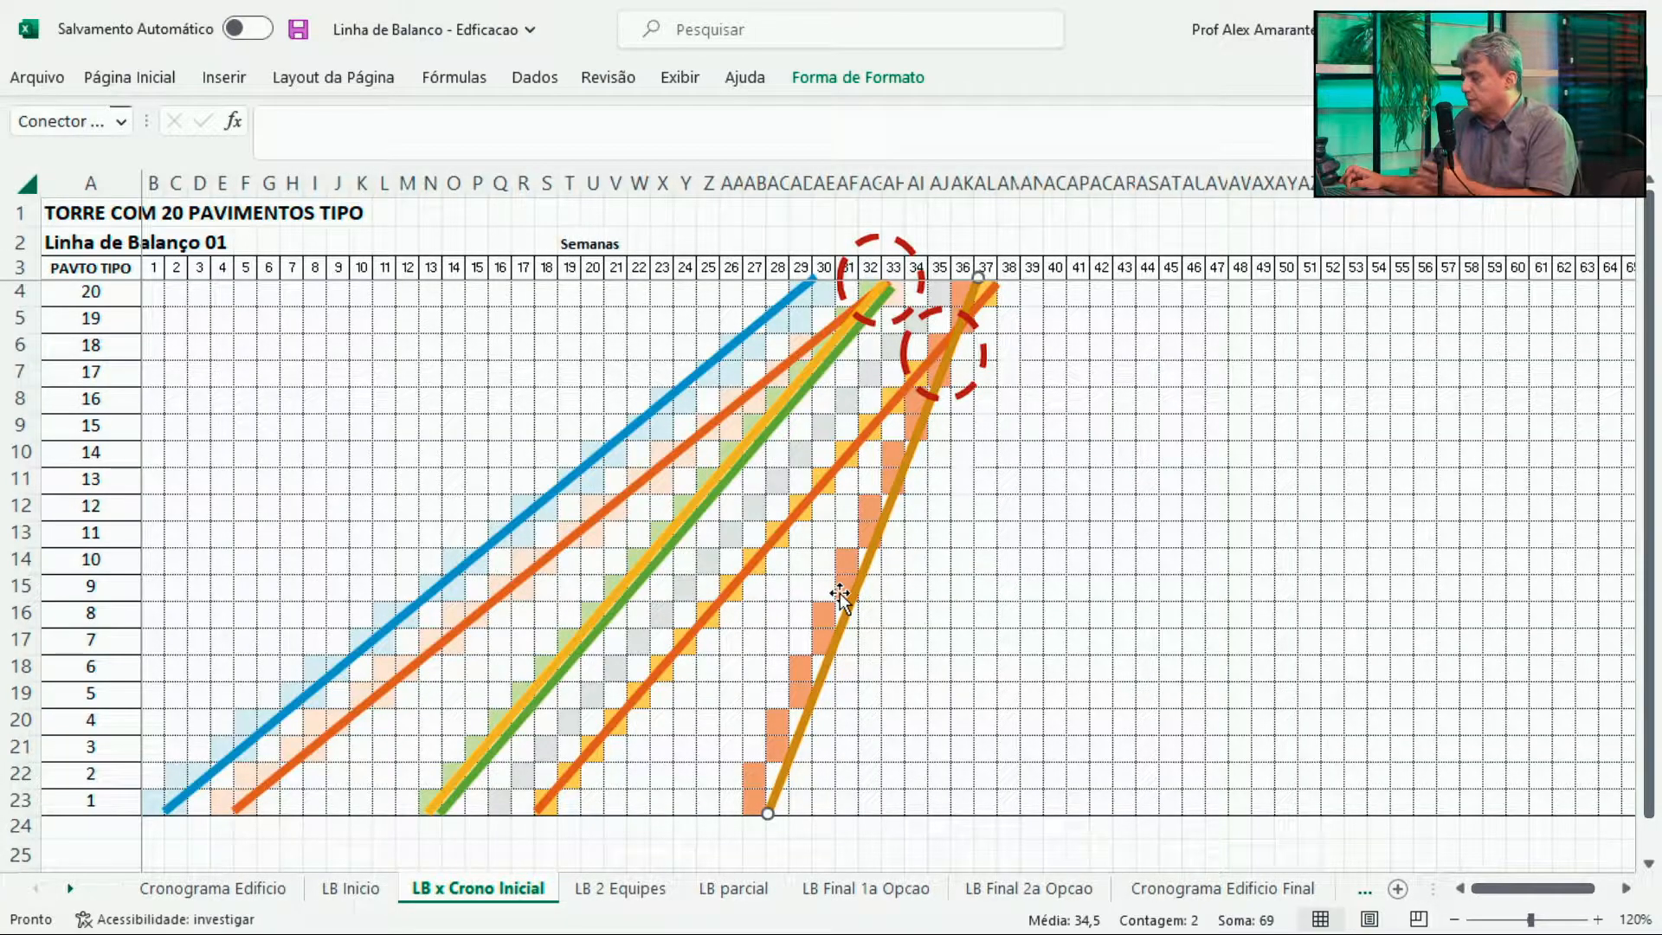
Shift the dark-gold line clear of the orange line, starting at the end of week 29 on floor 1, and open the LB 2 Equipes sheet.
key(Right)
key(Right)
key(Right)
key(Right)
key(Right)
key(Right)
key(Right)
key(Right)
key(Right)
key(Right)
key(Right)
key(Right)
key(Right)
key(Right)
key(Right)
key(Right)
key(Right)
key(Right)
key(Right)
key(Right)
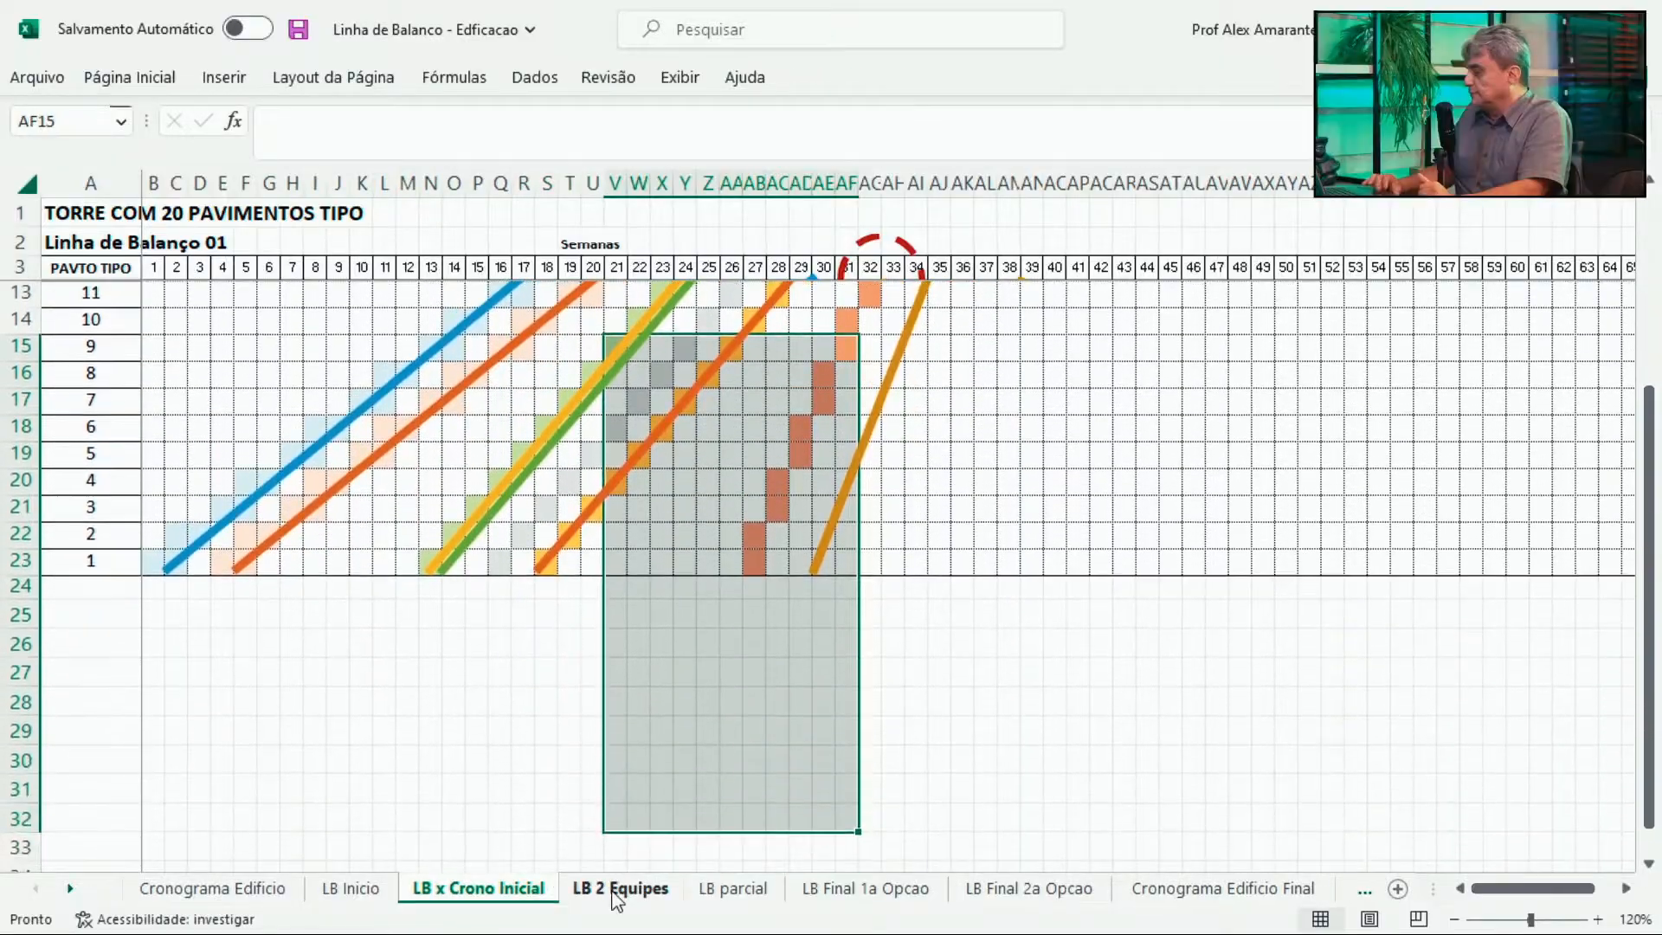
click(617, 895)
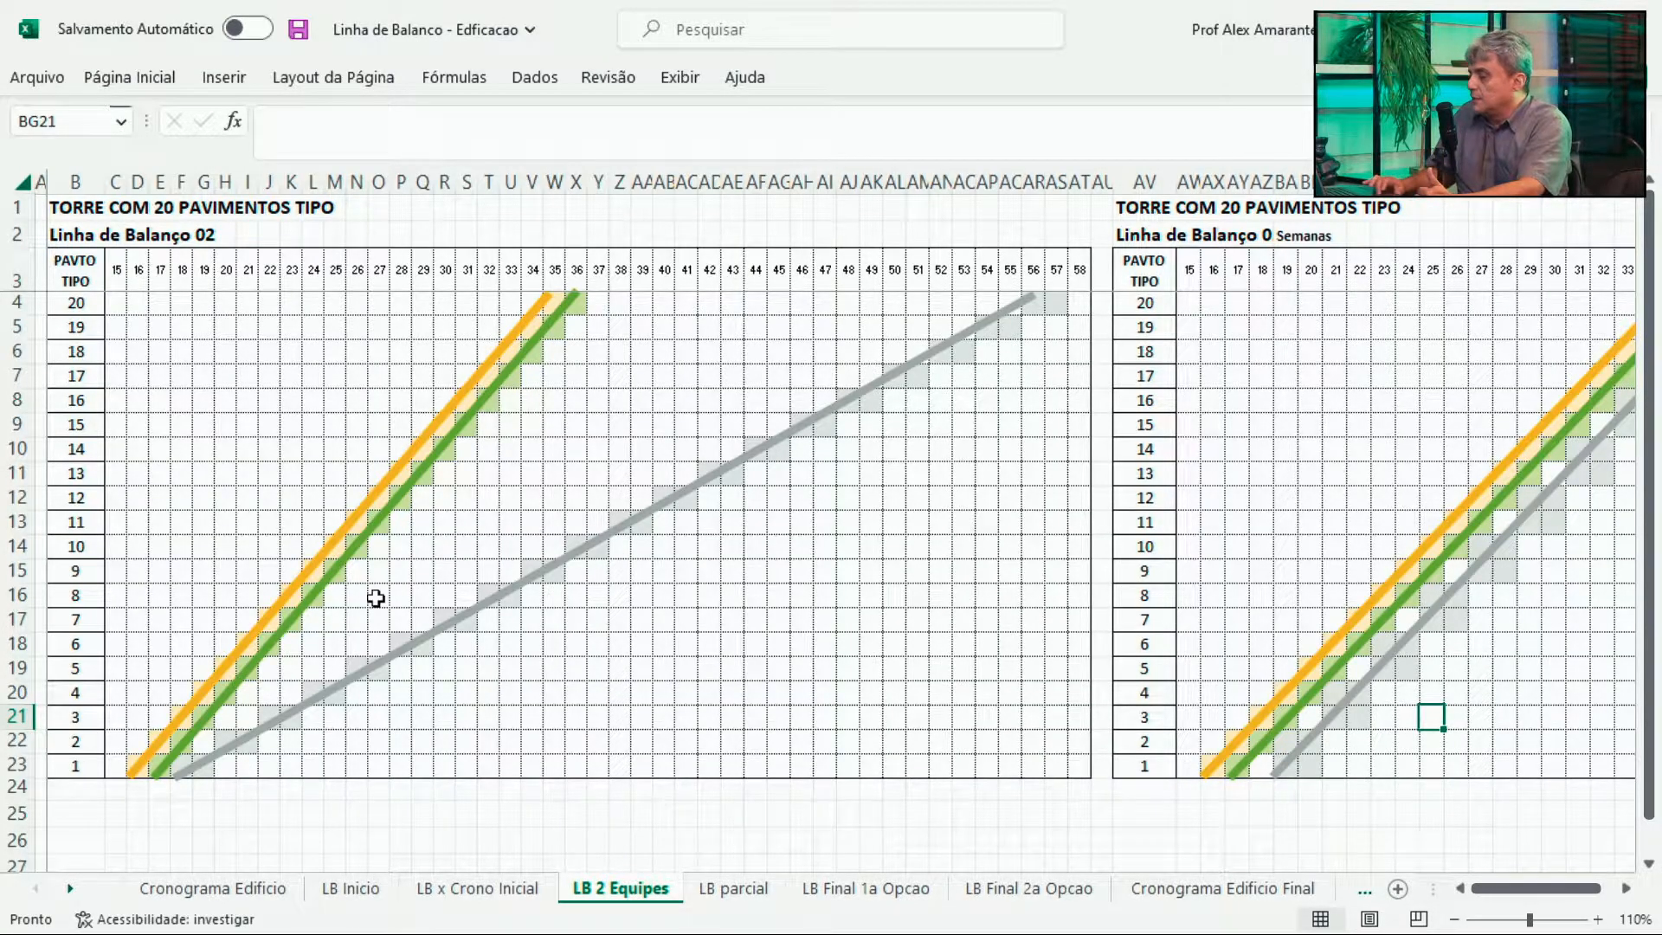
Mark the floor 8 cells where each balance line passes: weeks 24 and 23, and weeks 32 and 33 on the gray line.
click(324, 601)
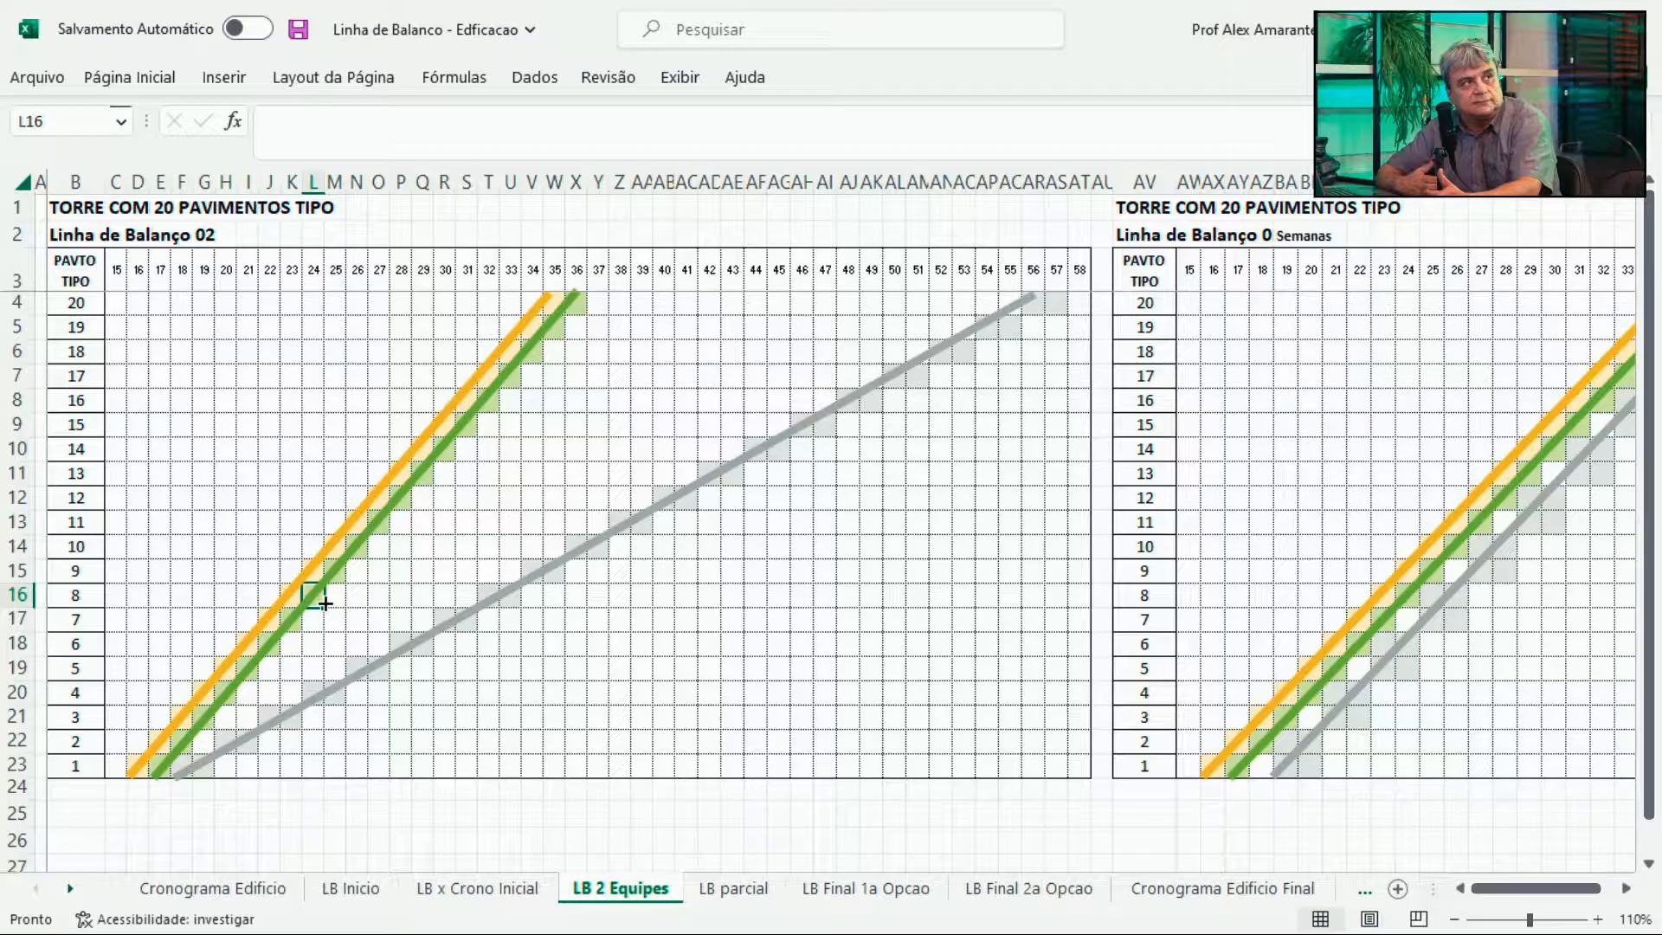
key(Left)
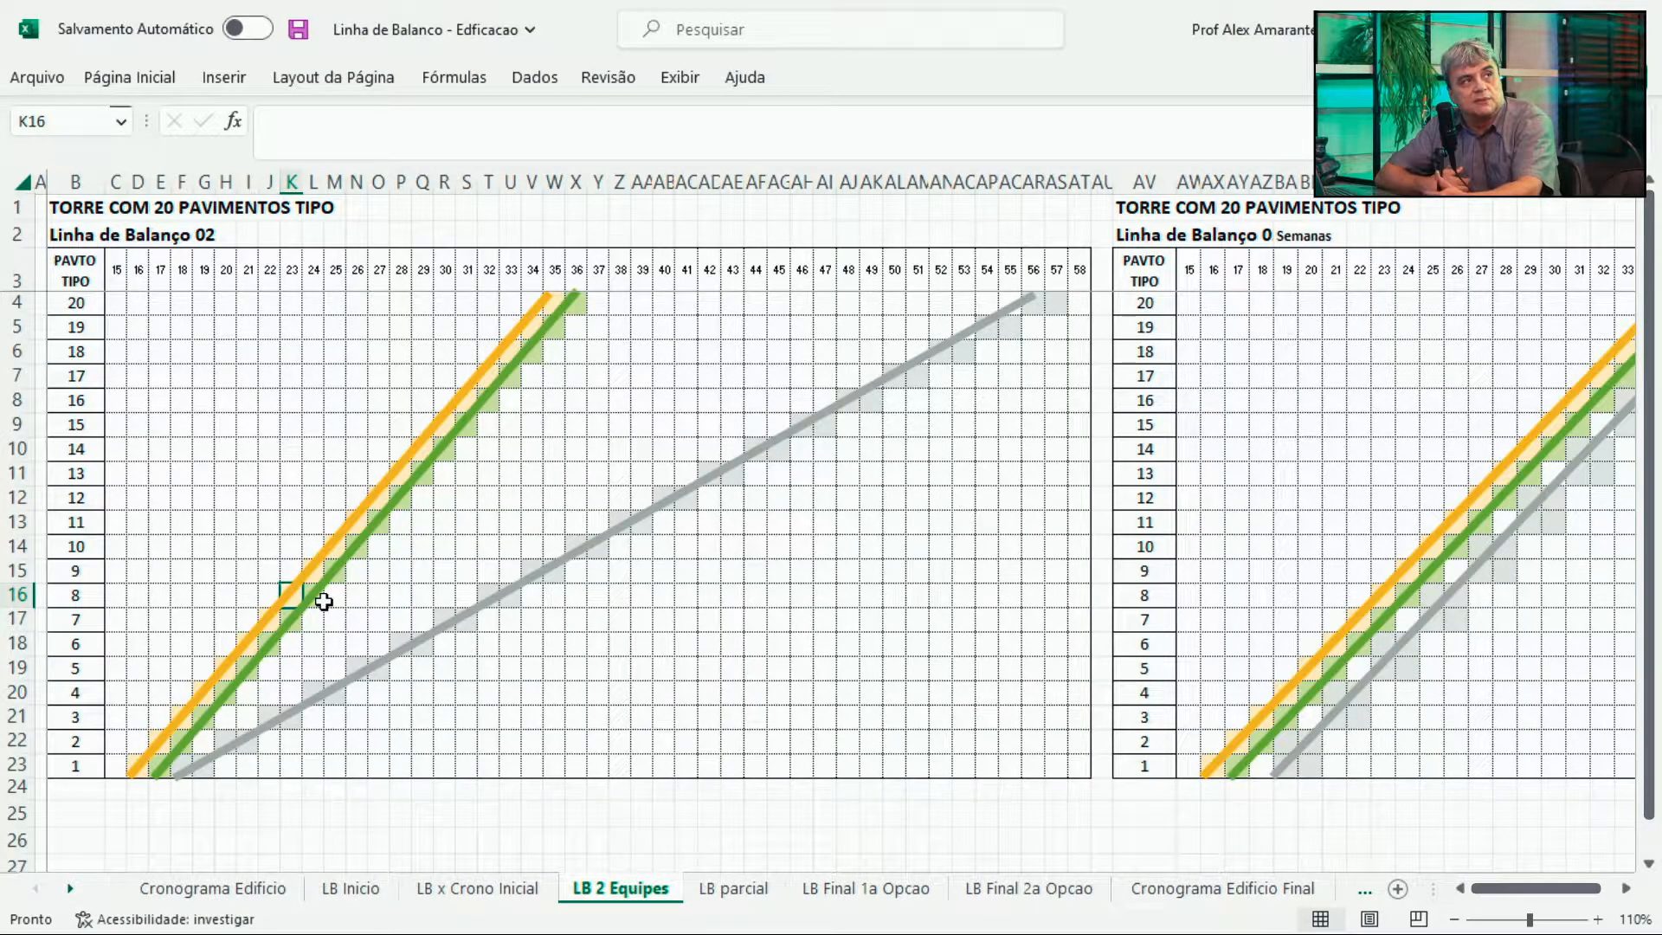
key(Right)
key(Right)
key(Right)
key(Right)
key(Right)
key(Right)
key(Right)
key(Right)
key(Right)
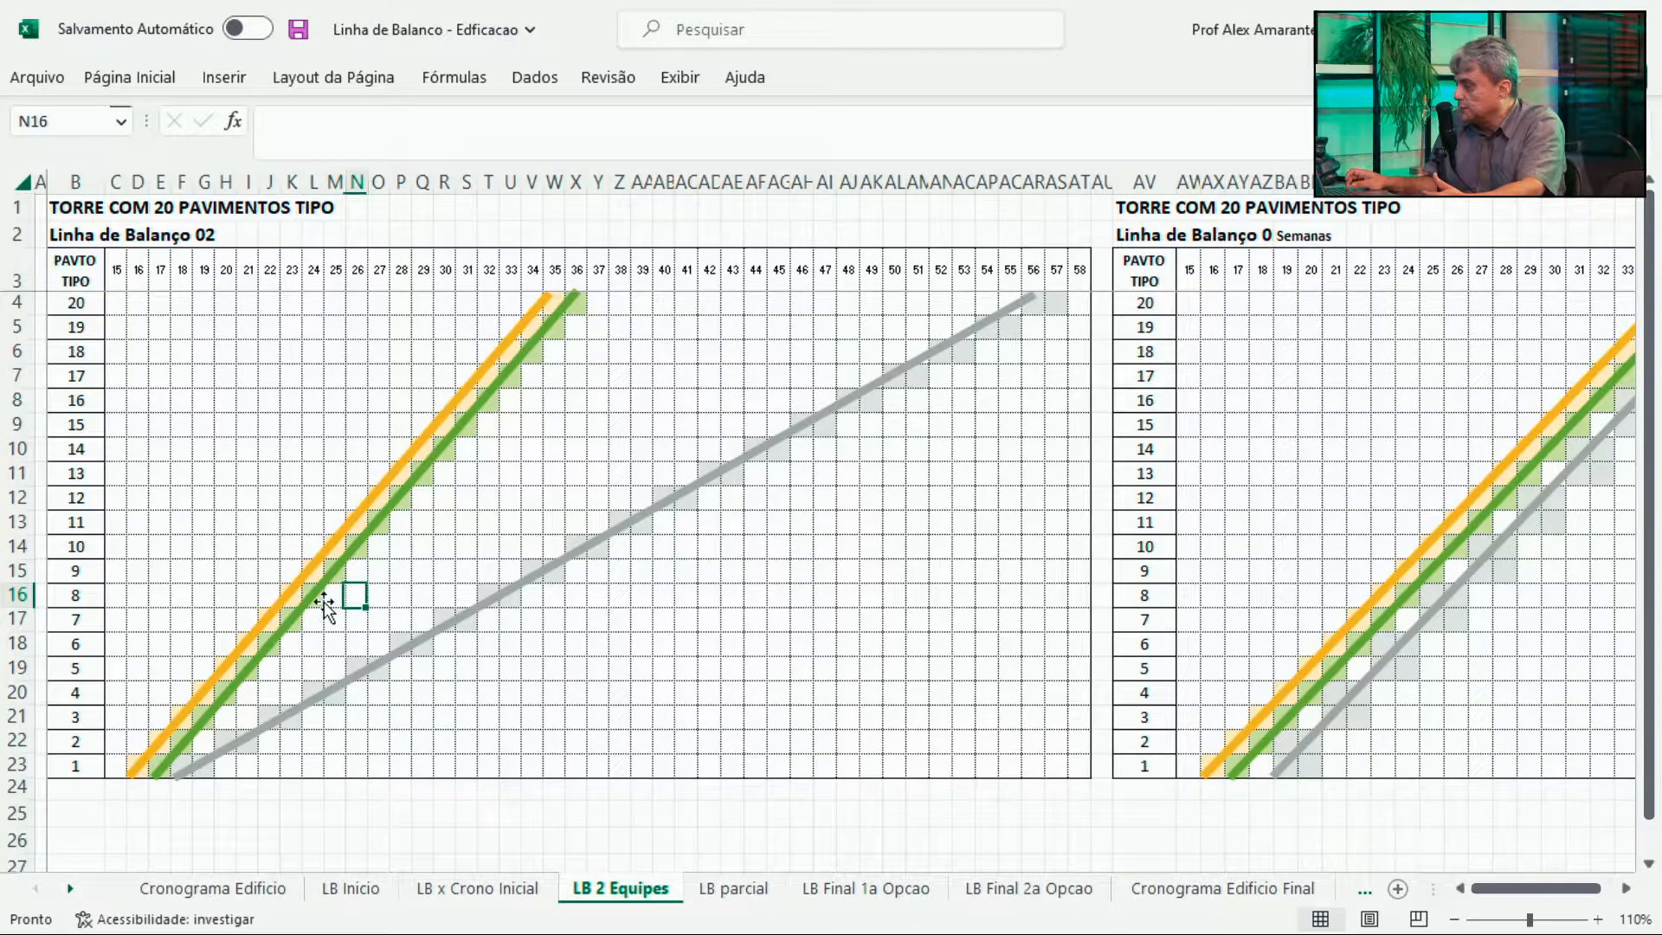
key(shift+Right)
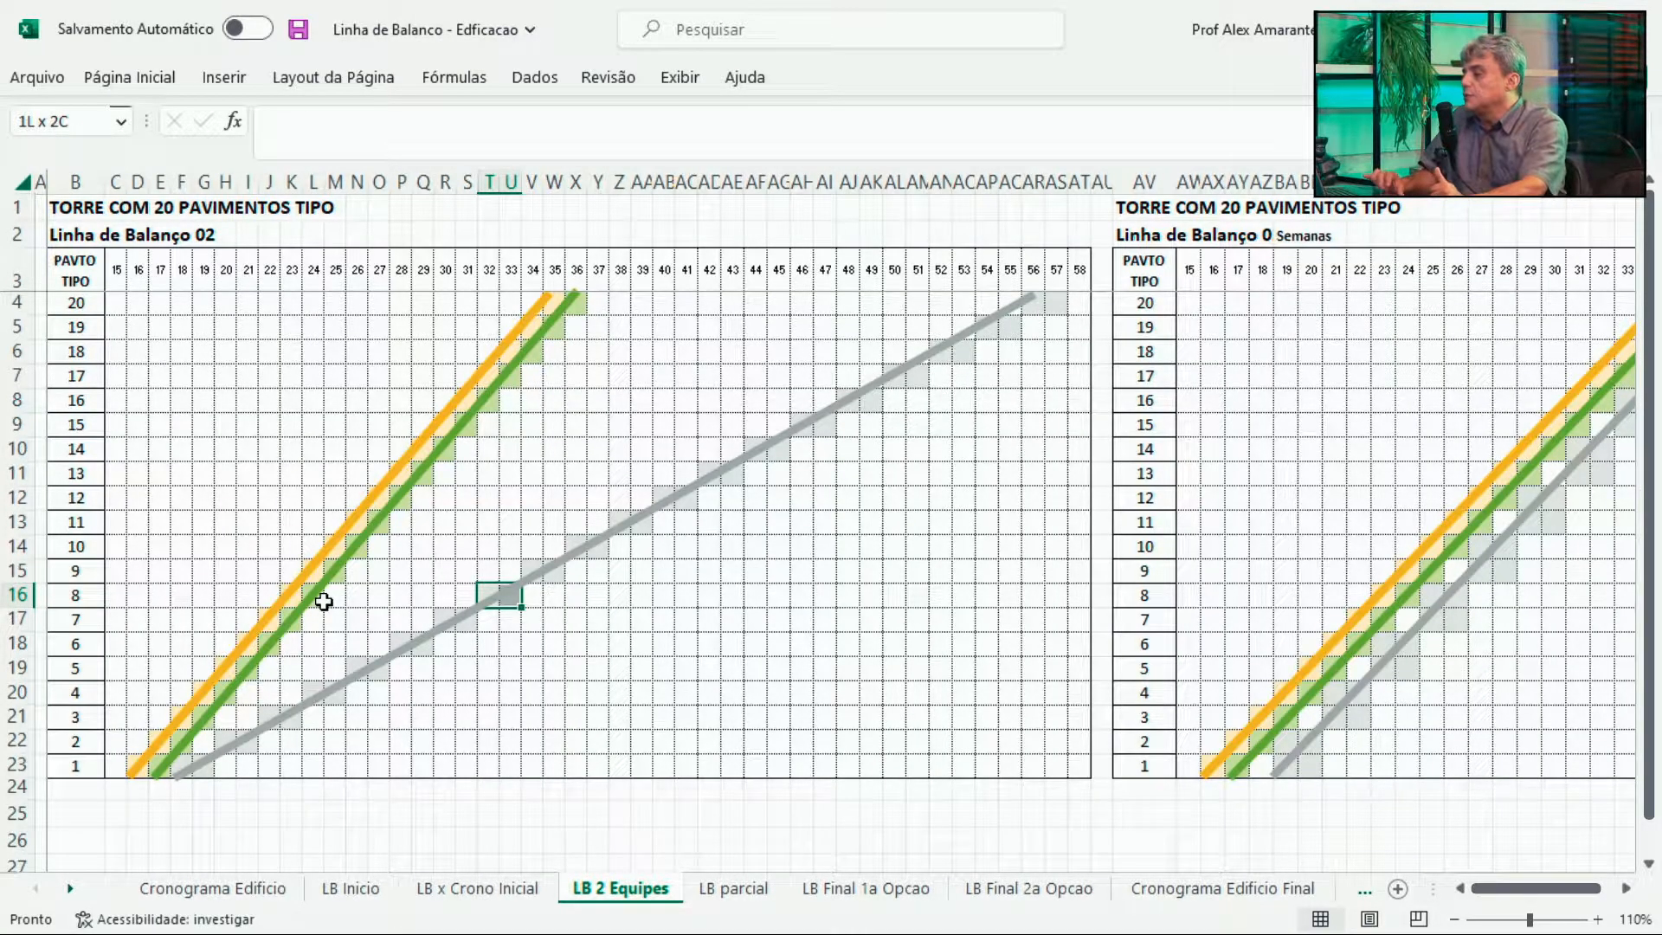
Point out the orange and green lines, and extend the gray line's upper end to week 57 on floor 20.
click(484, 362)
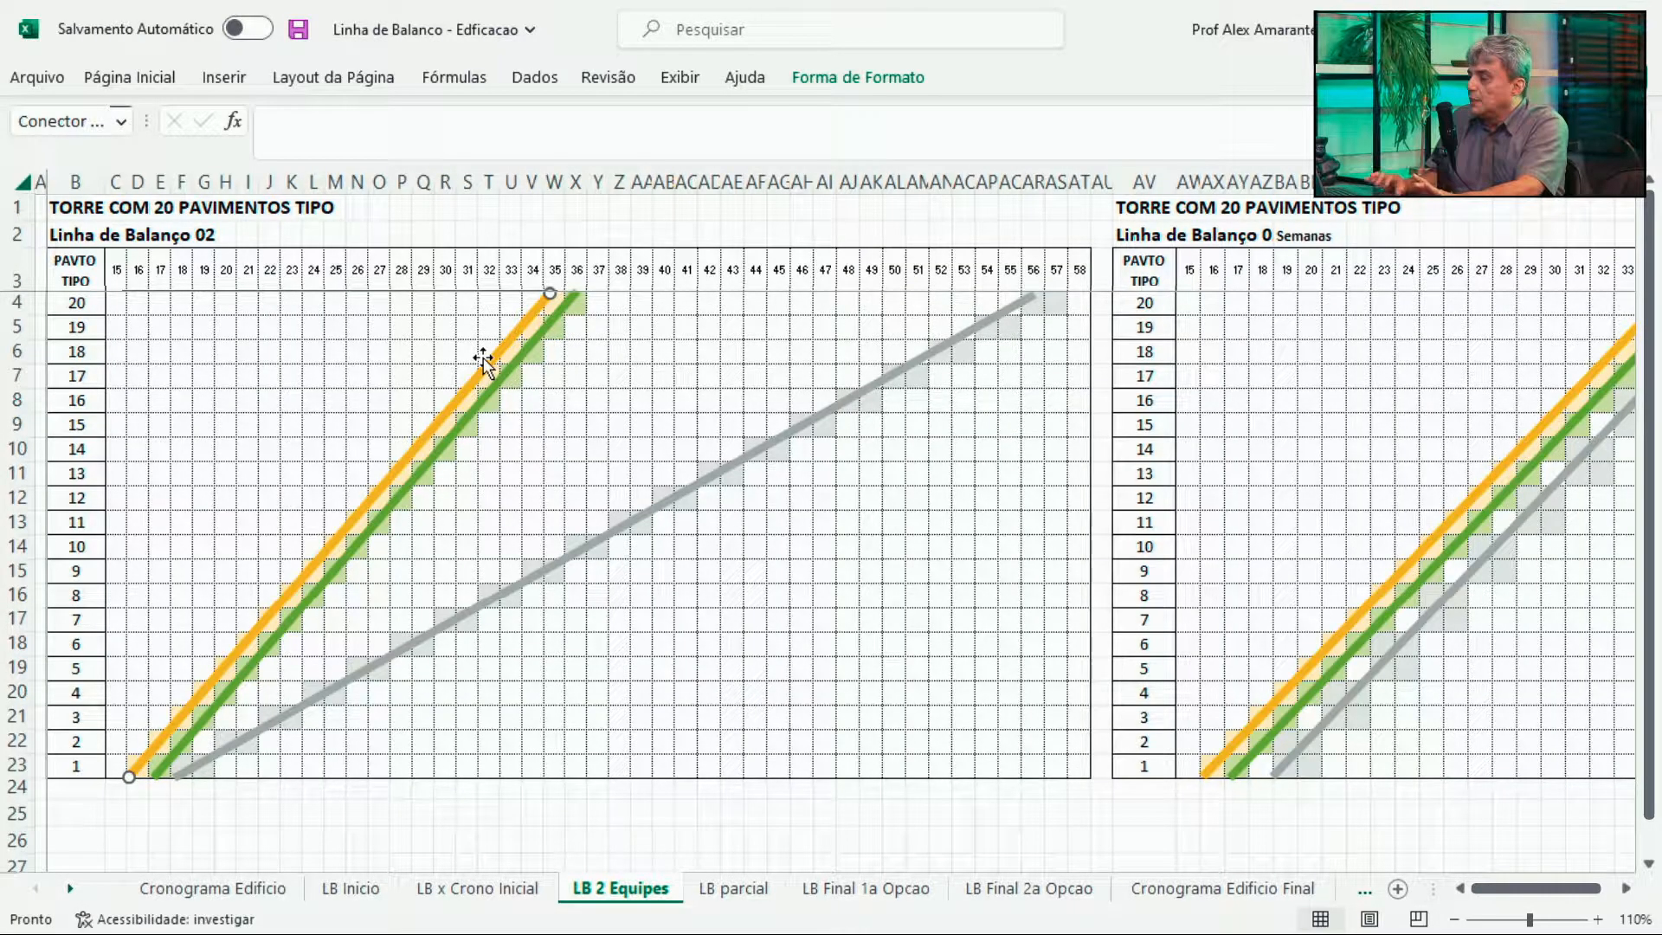
click(507, 374)
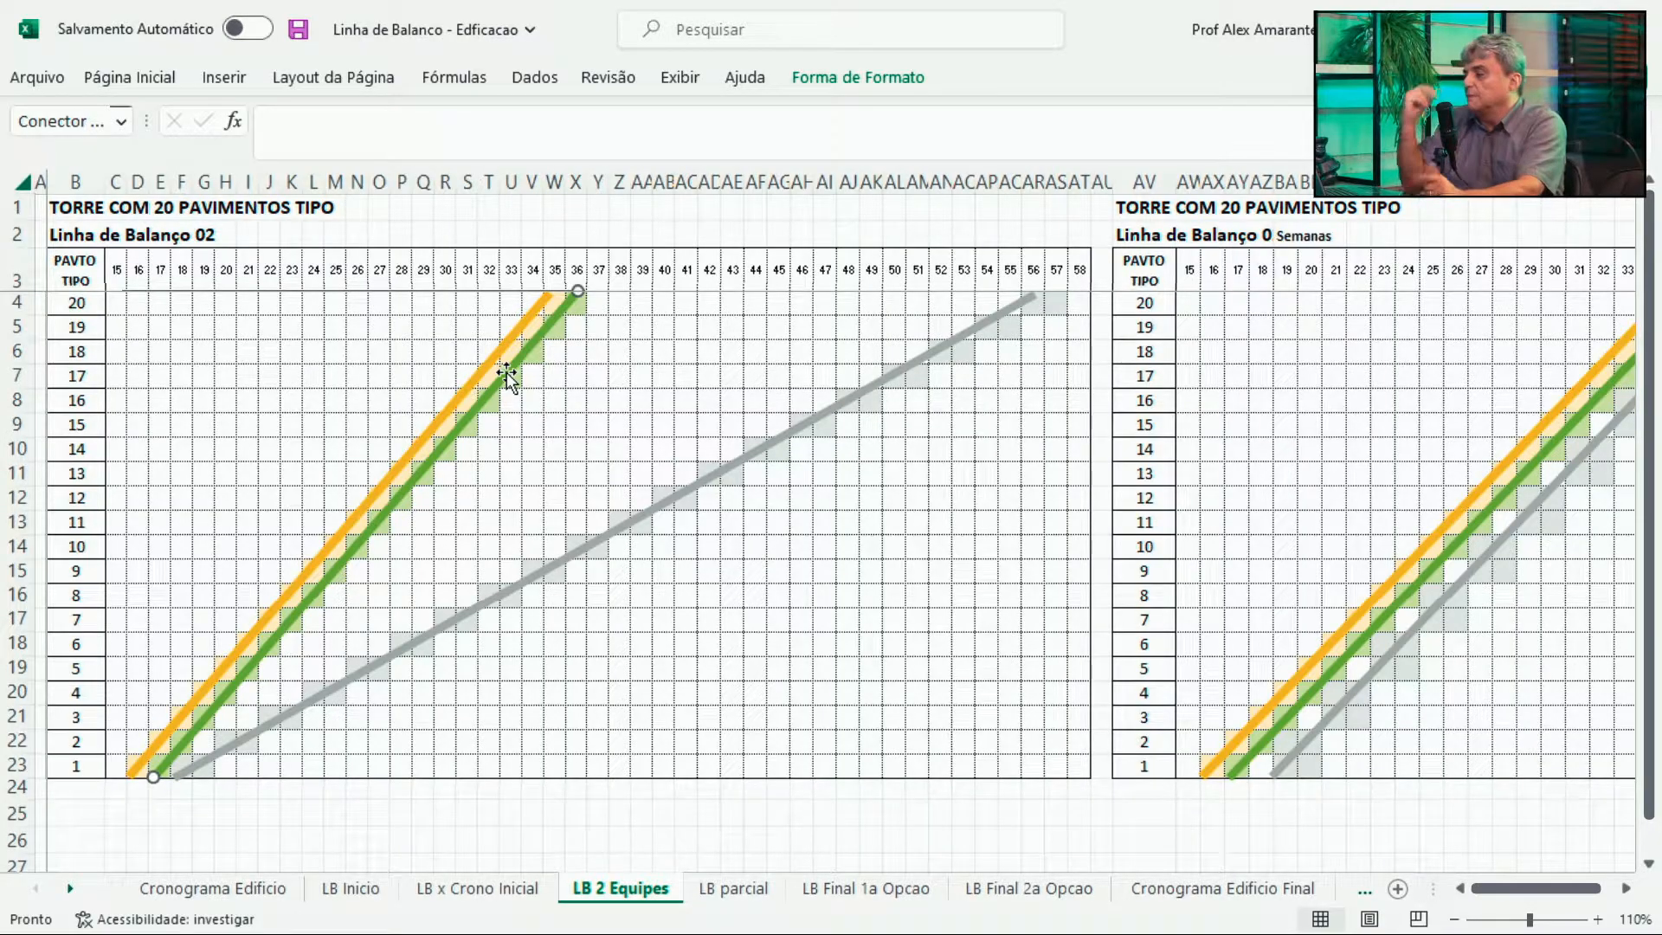
click(719, 467)
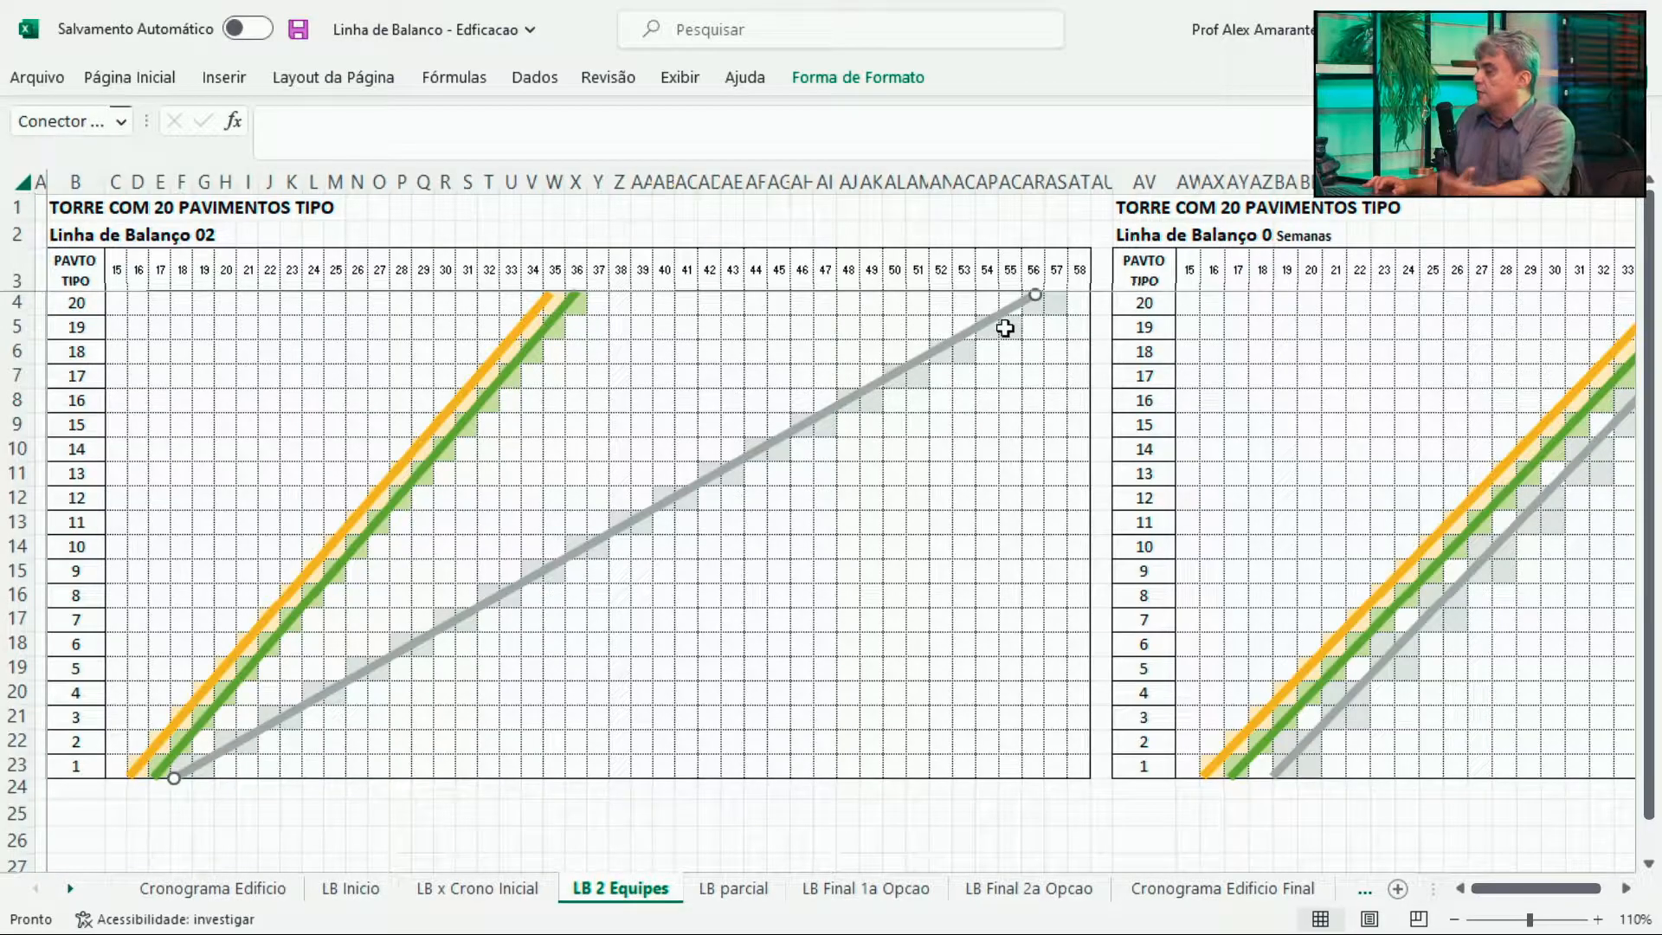
mouse_move(1035, 294)
mouse_down()
mouse_move(623, 289)
mouse_move(1060, 296)
mouse_up()
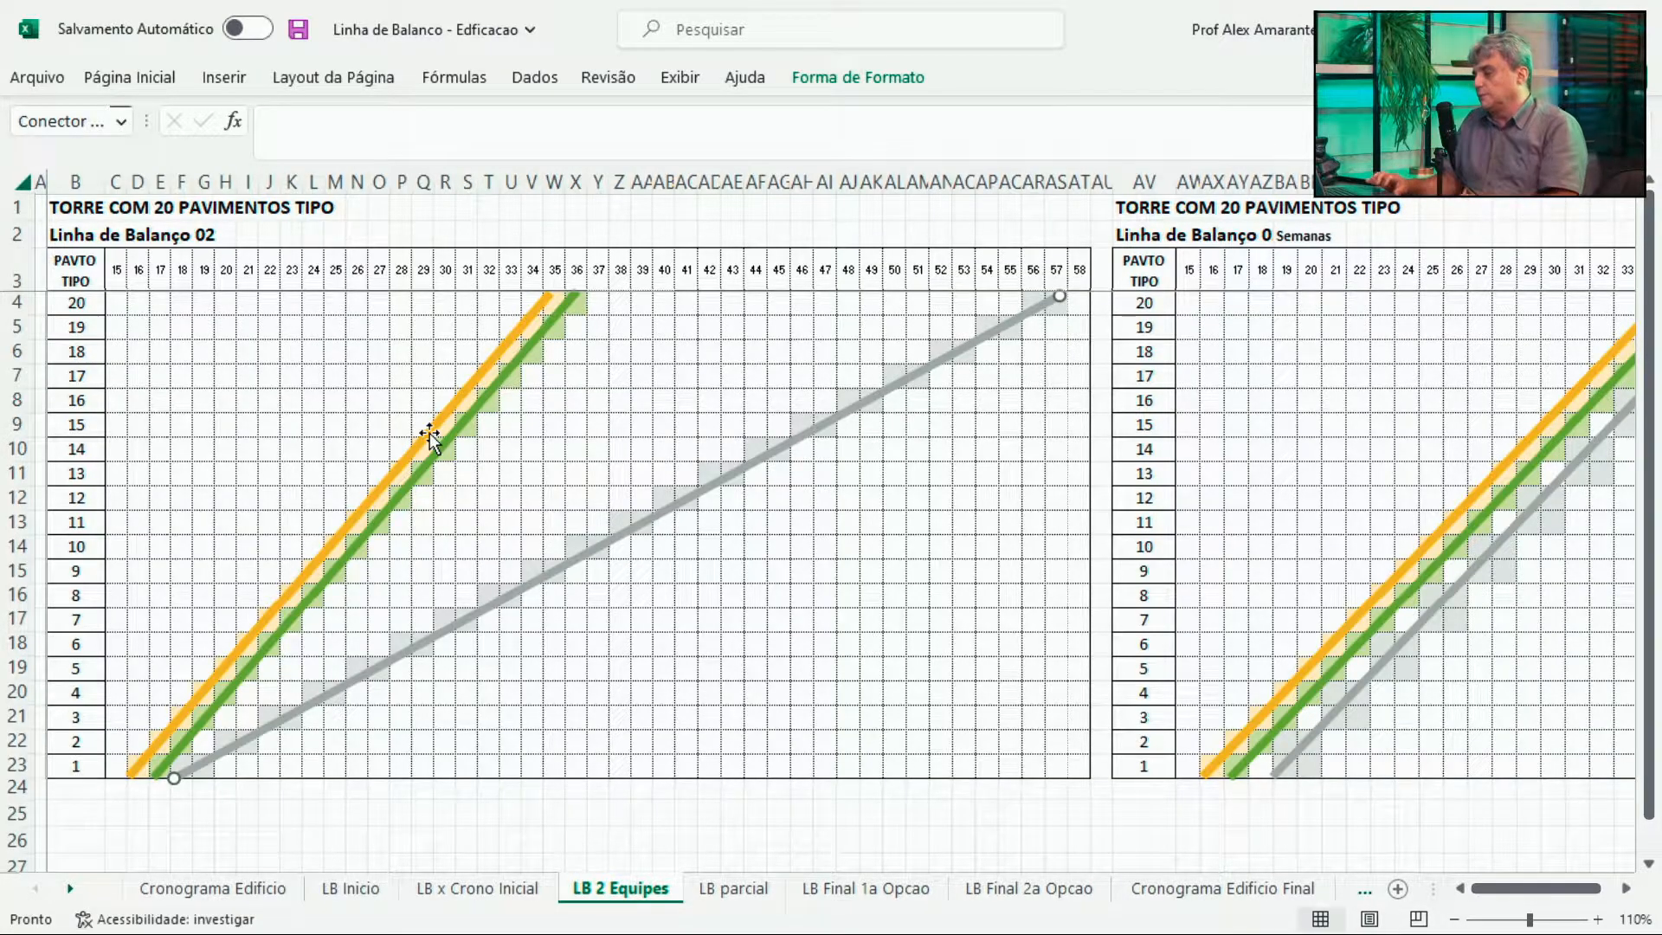
Highlight the orange, green and gray lines one after another to compare their slopes.
drag(508, 520, 216, 668)
click(219, 669)
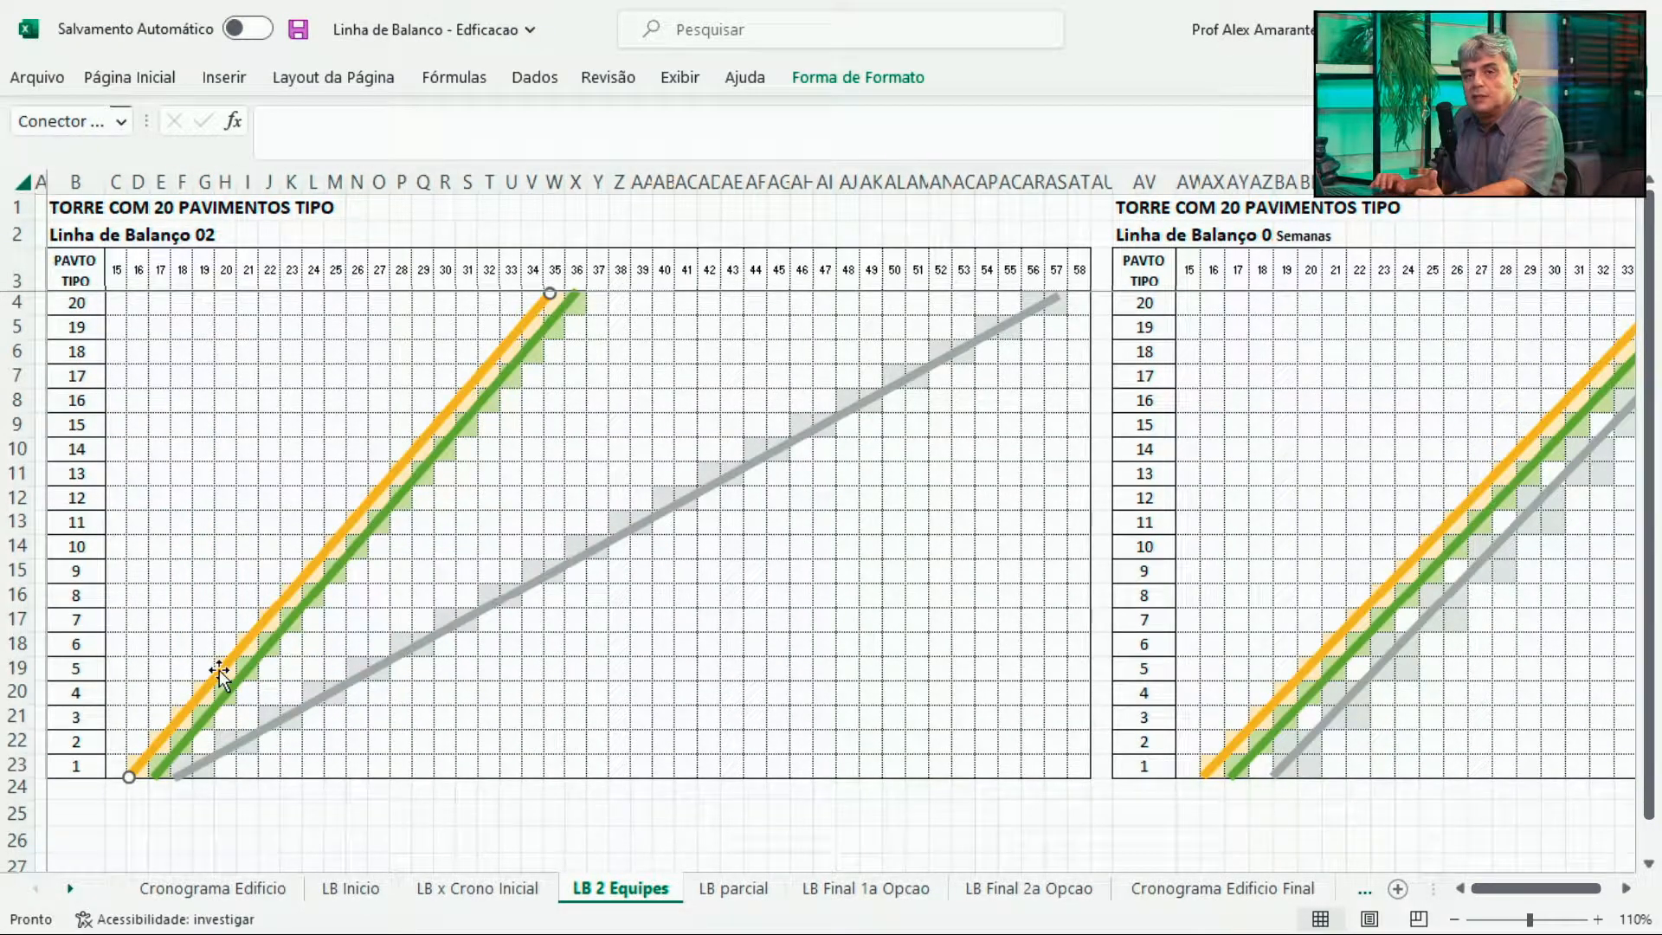
click(243, 678)
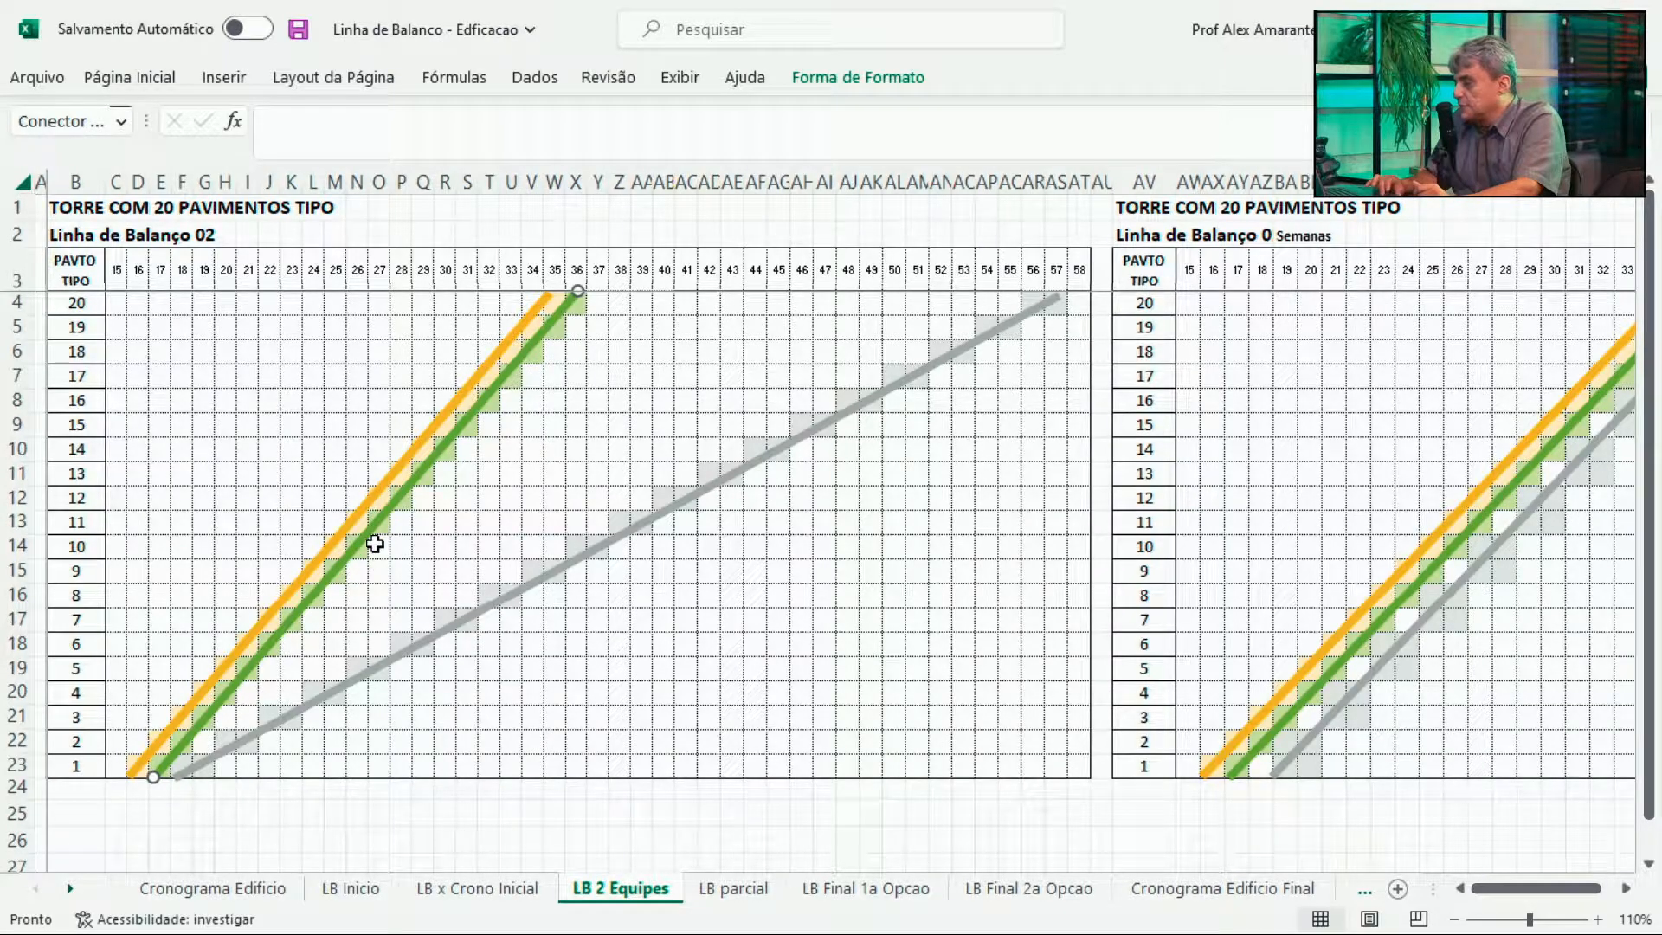
click(543, 573)
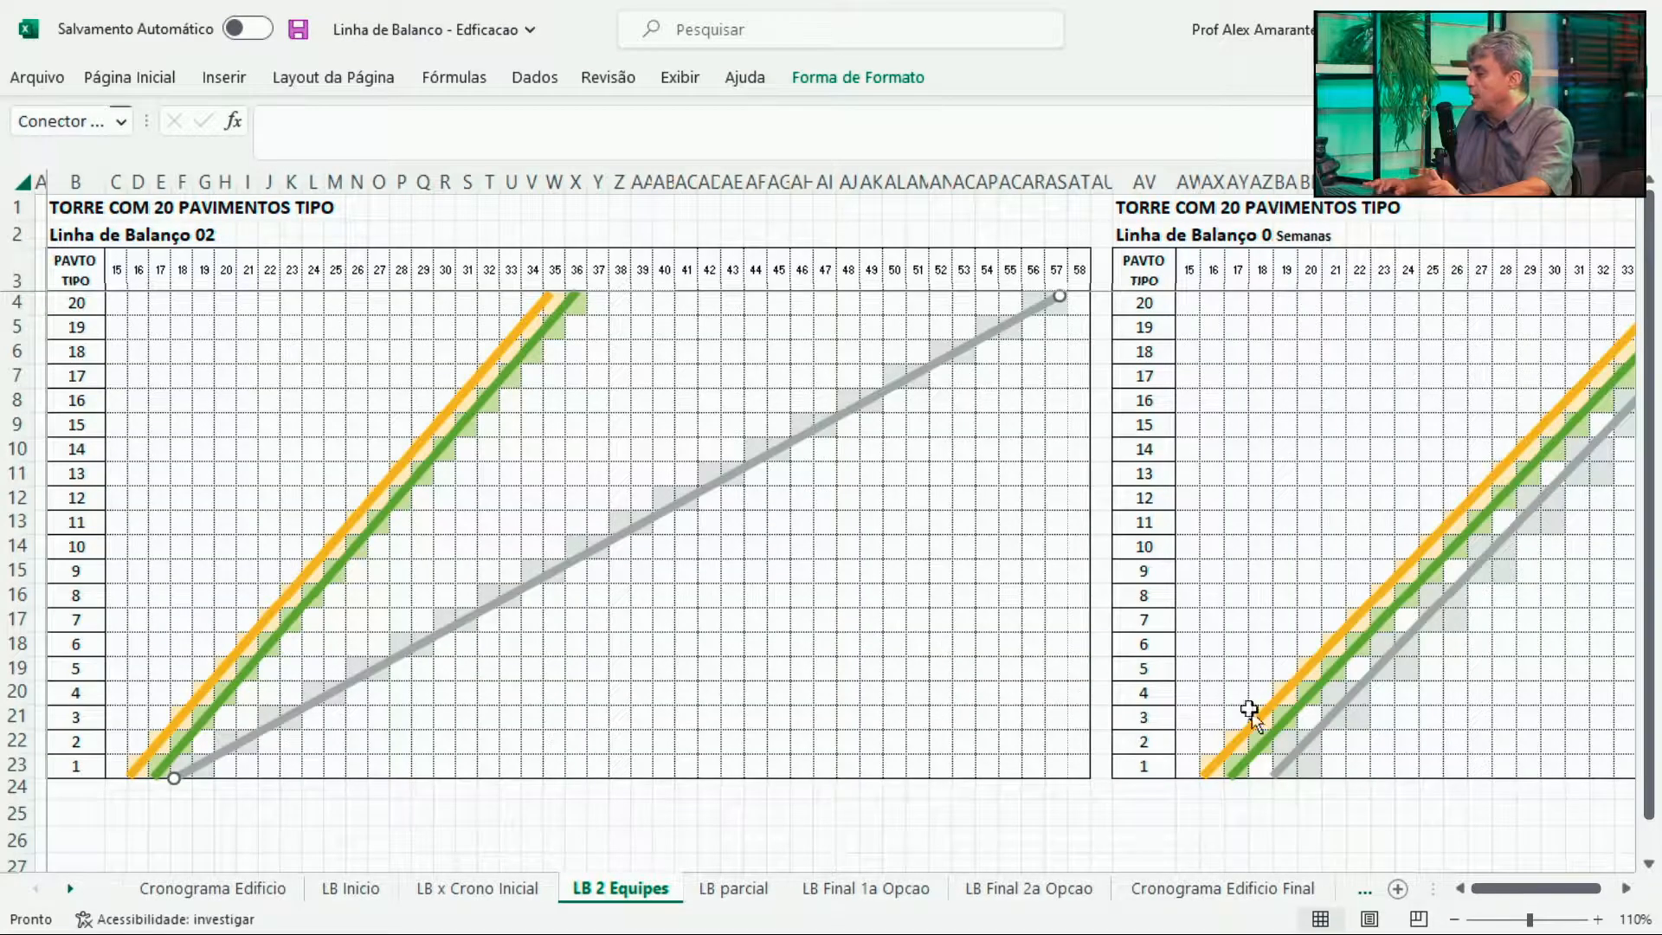
Show the second line of balance with the steeper gray line, and open the LB Final 1a Opcao sheet at its later weeks.
click(1626, 889)
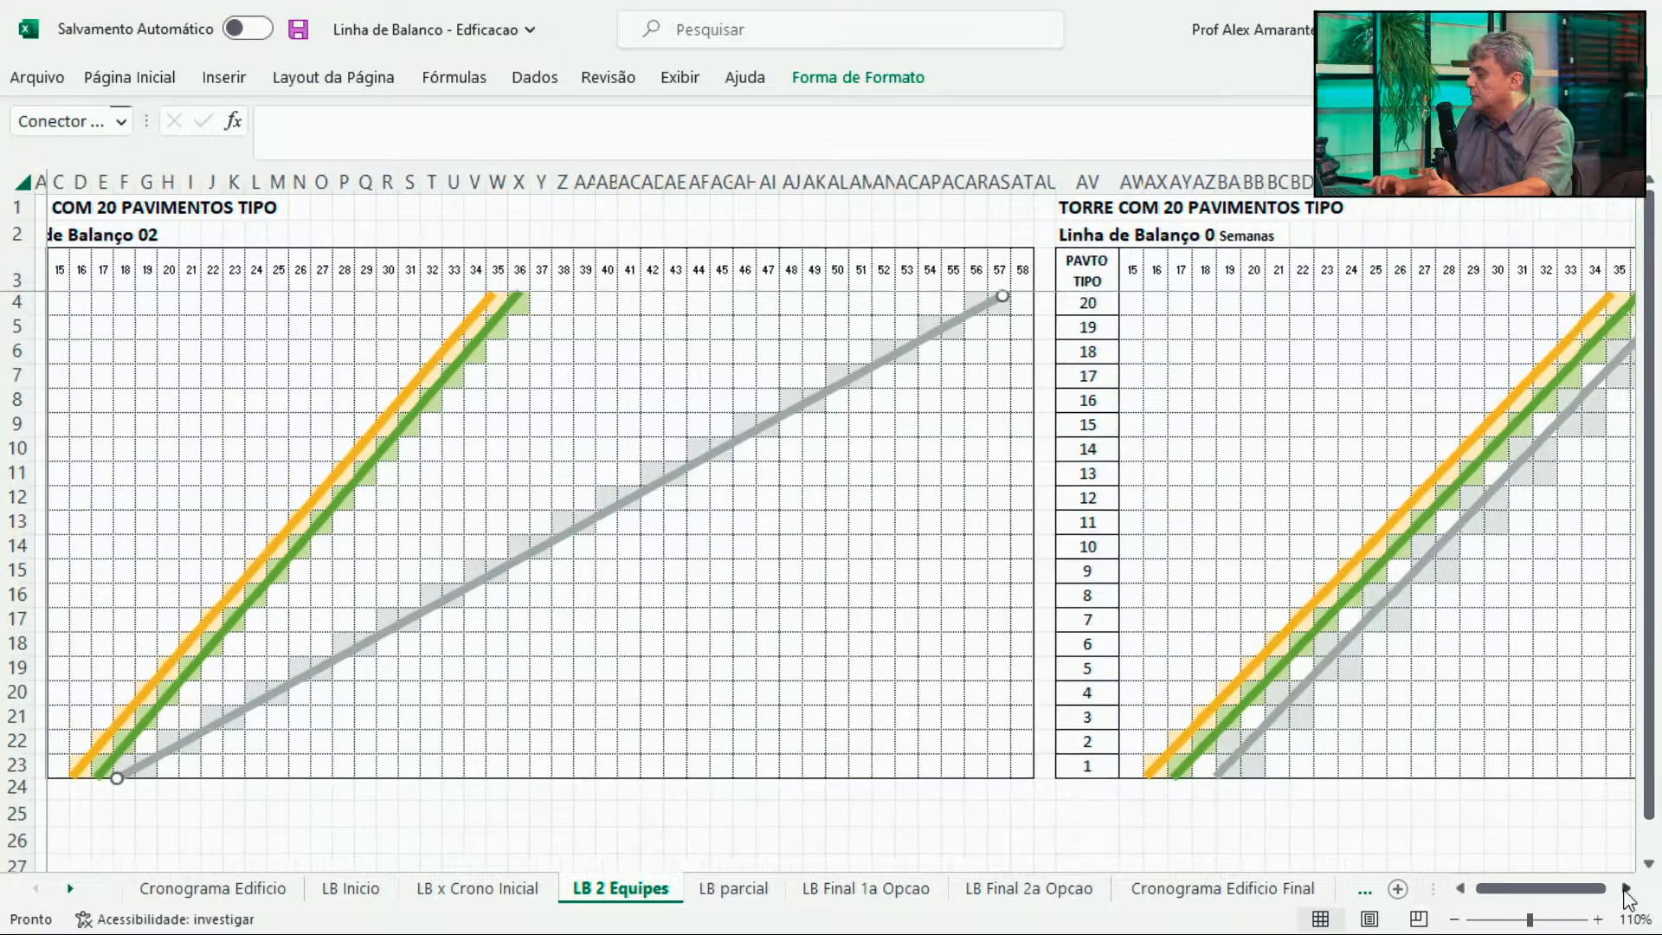
drag(1626, 889, 1626, 888)
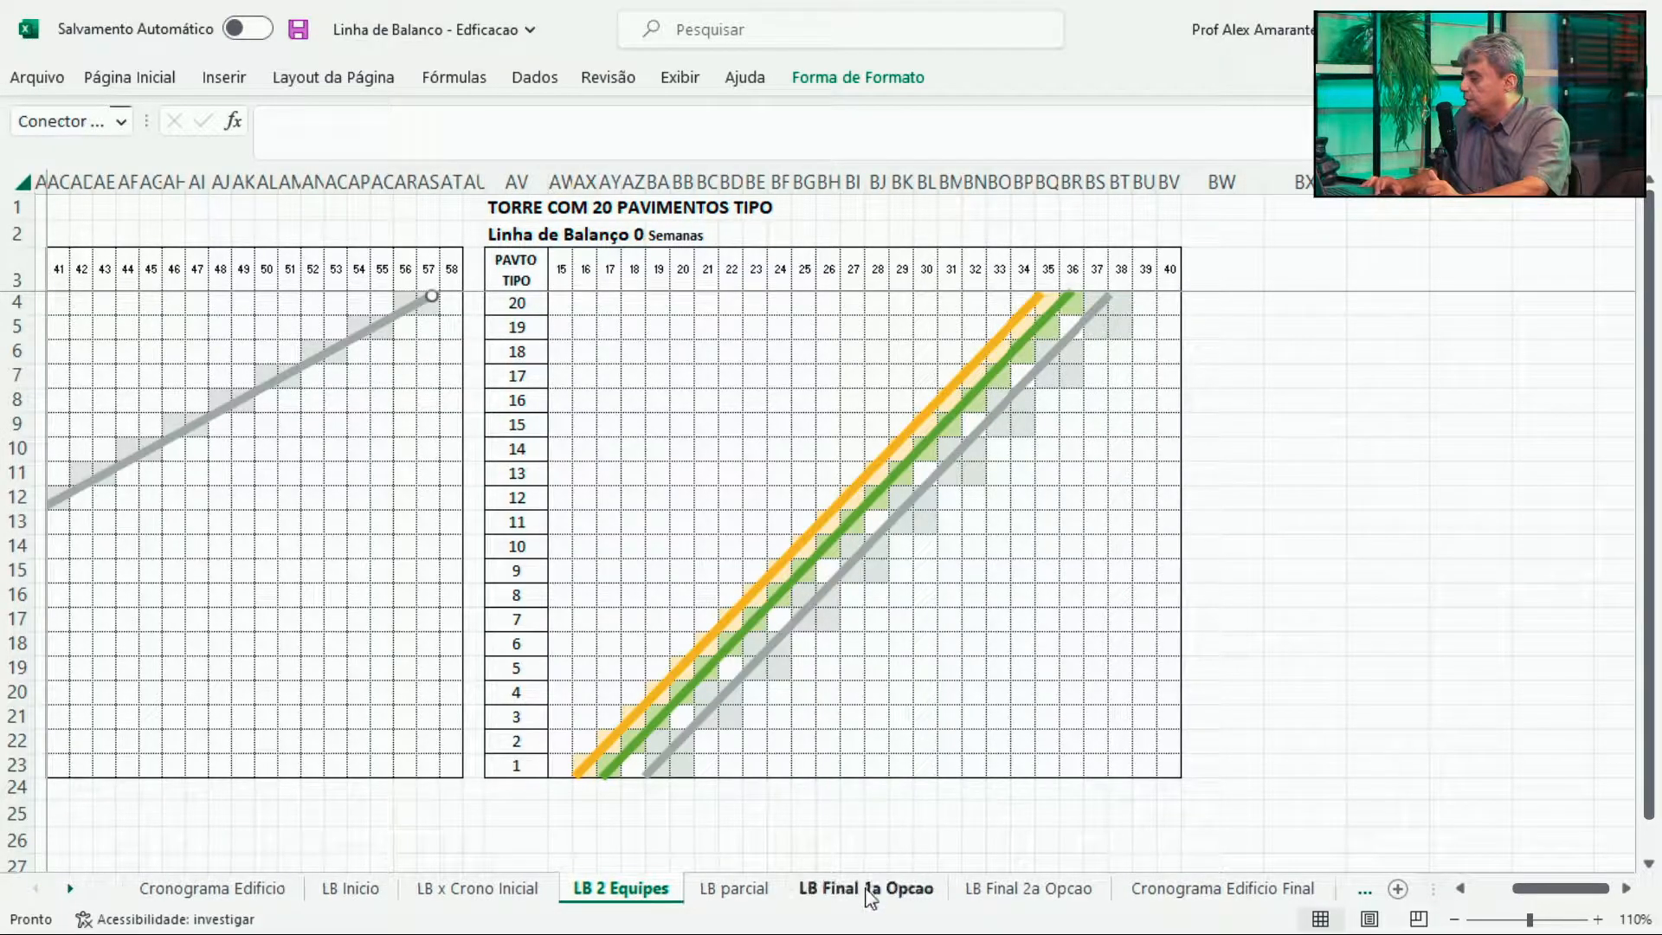
click(865, 888)
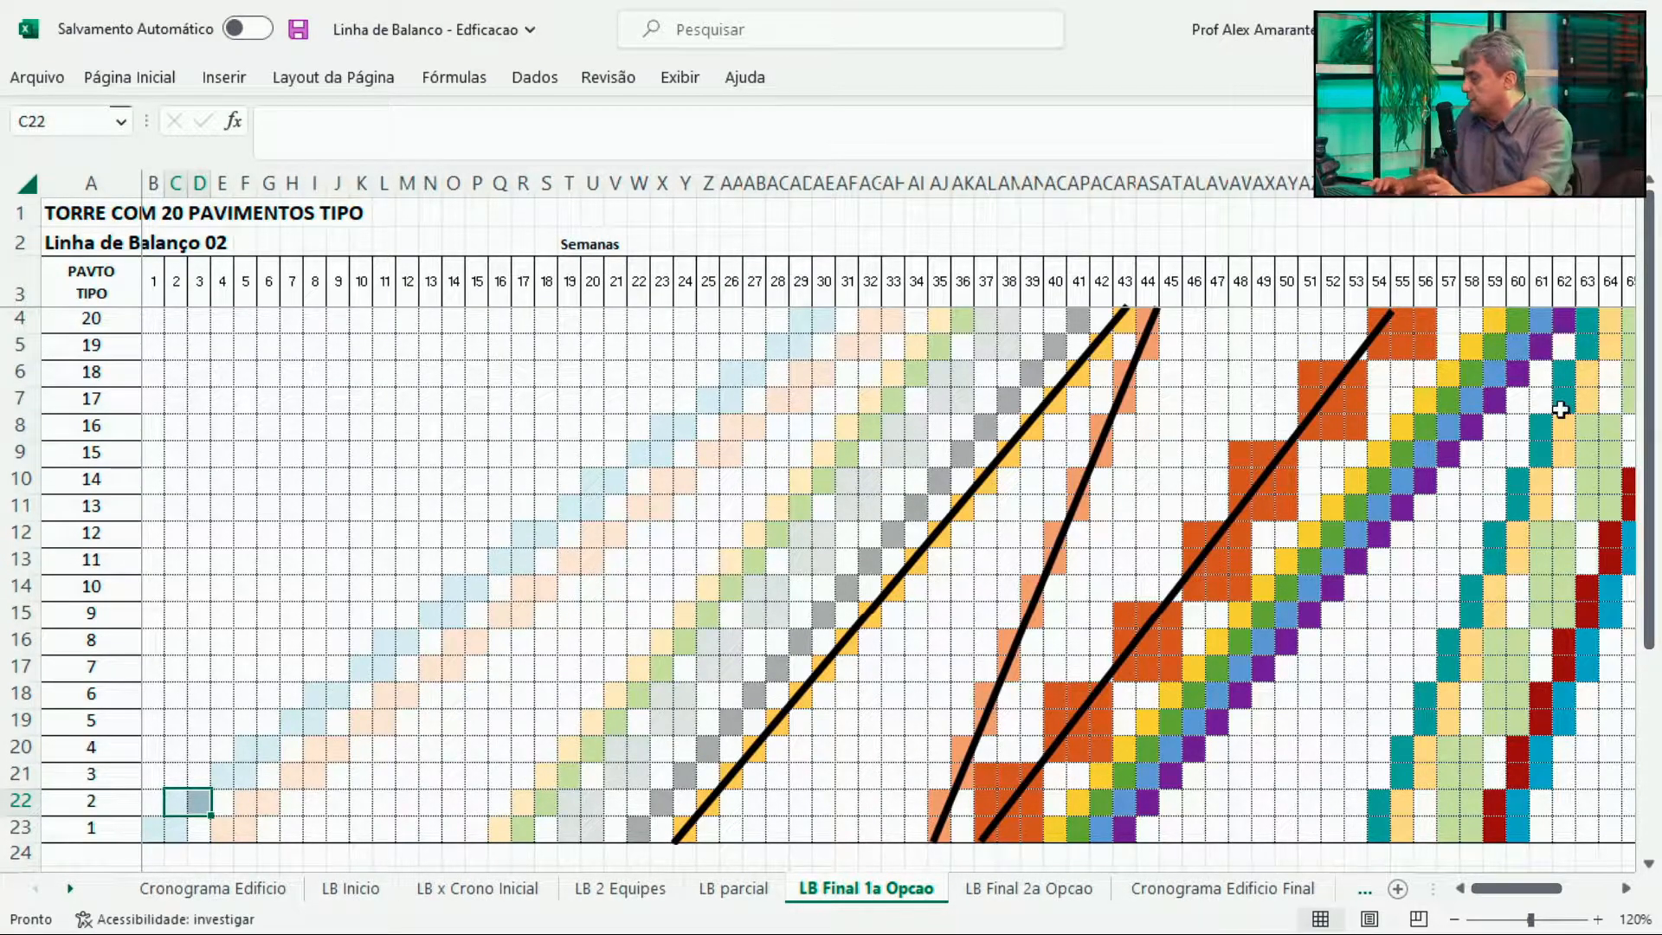
click(1626, 889)
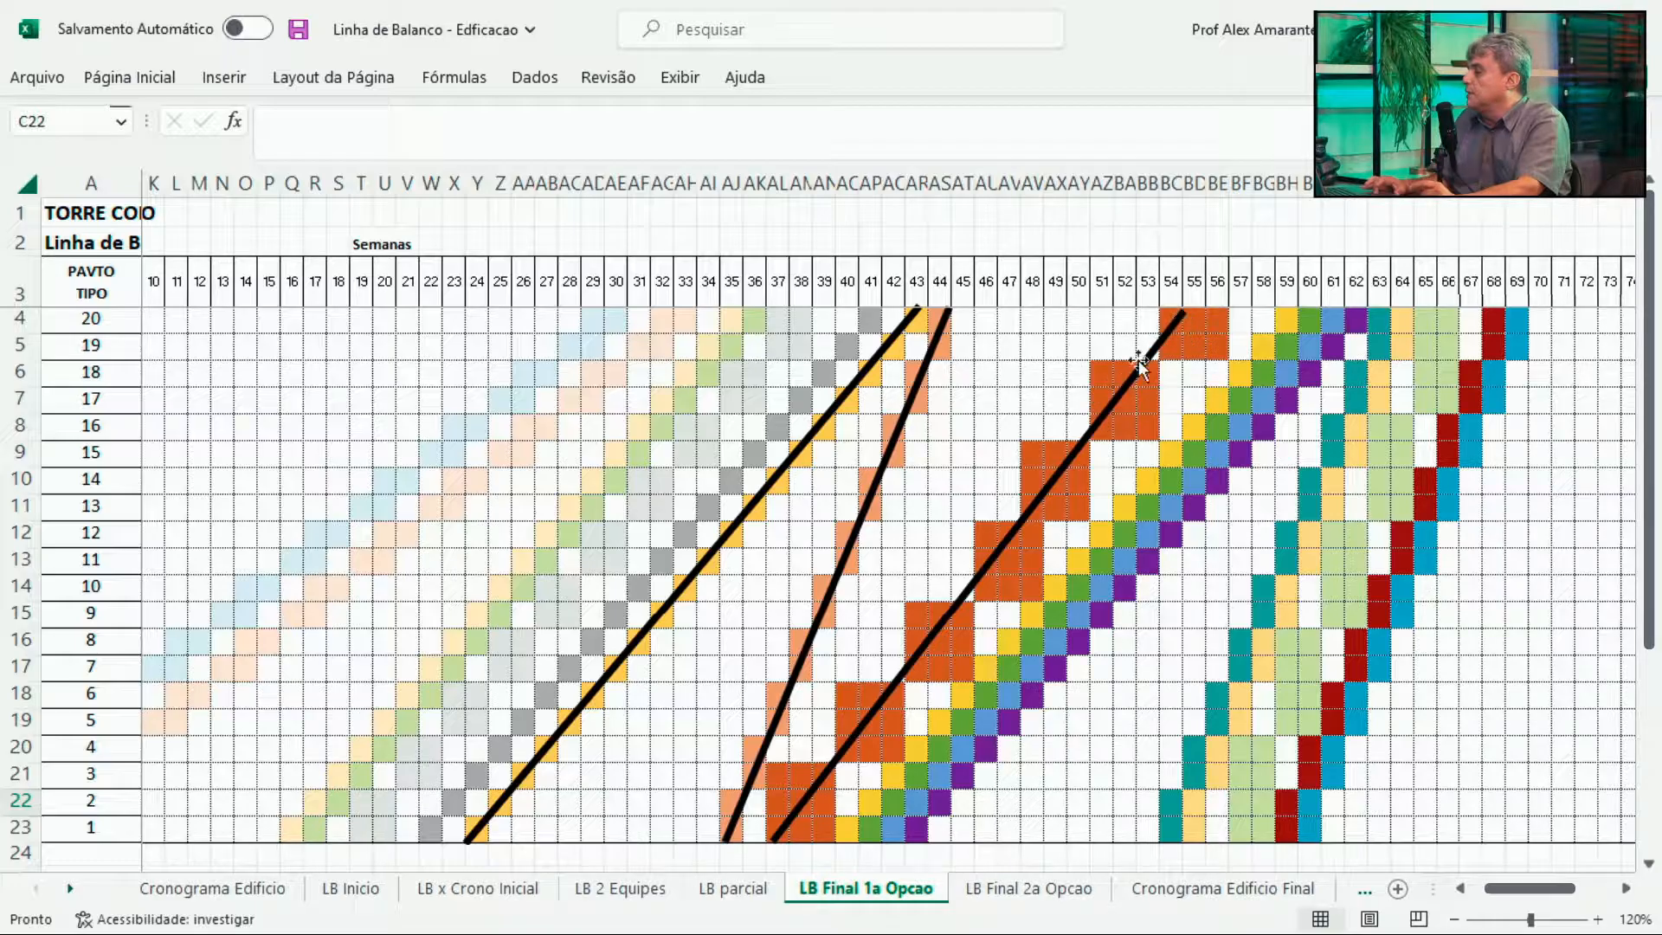
Try steepening the black line over the dark-orange blocks so it ends at week 46 on floor 20, and undo it.
click(1182, 320)
drag(1183, 295, 1064, 309)
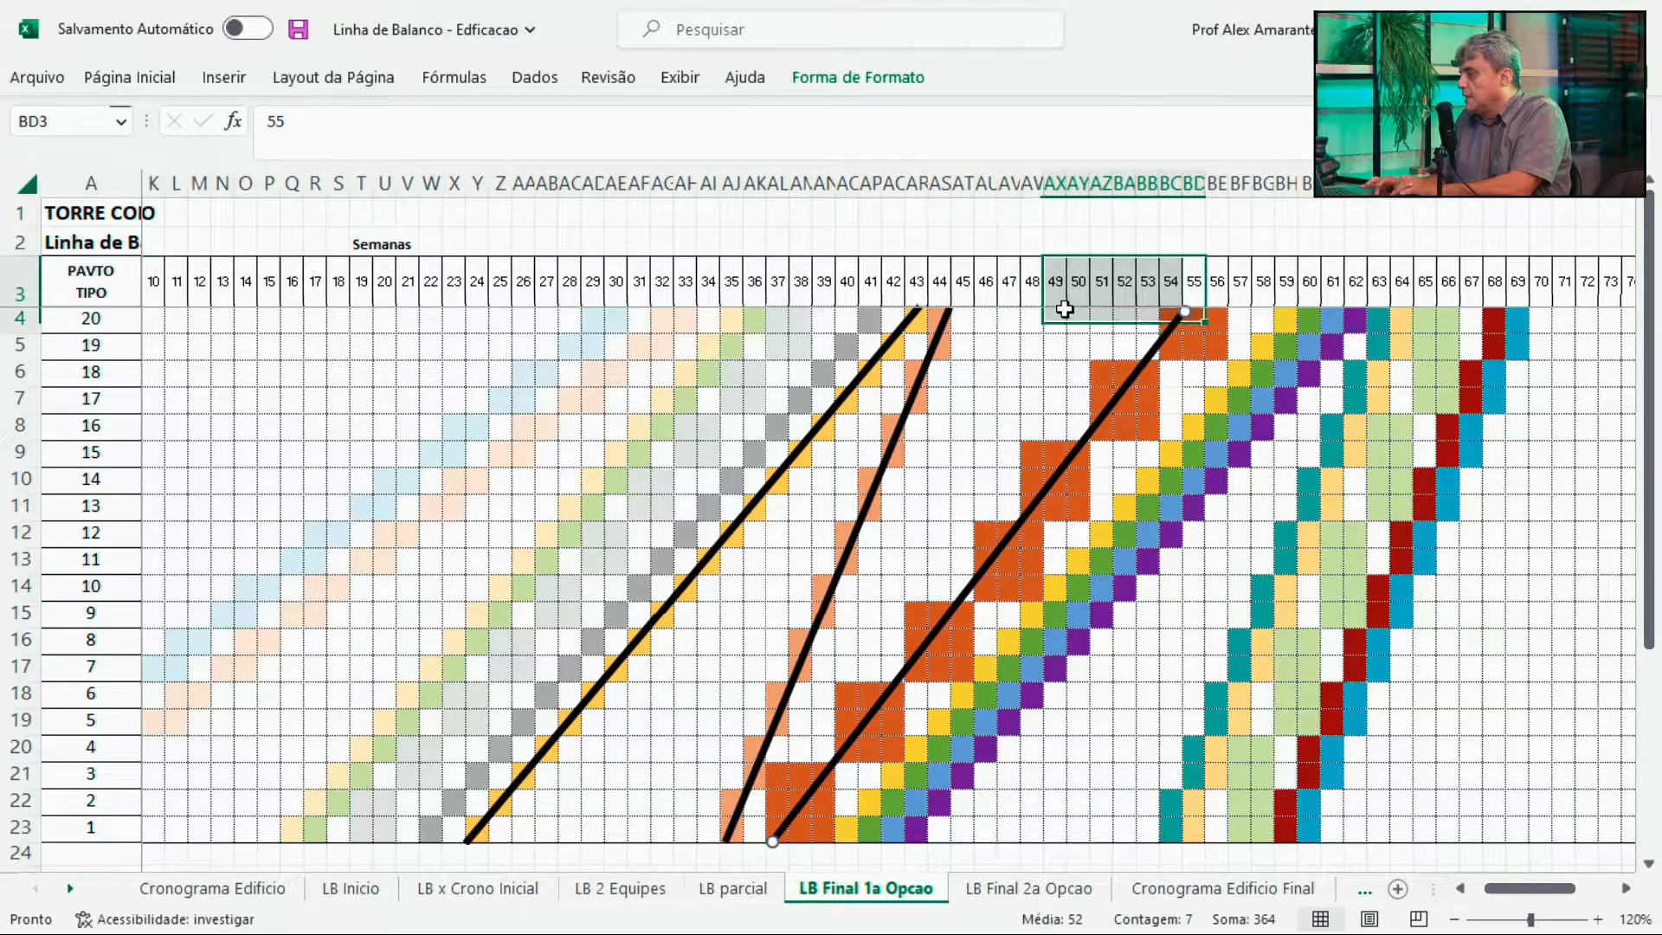
click(1177, 327)
drag(1185, 310, 994, 307)
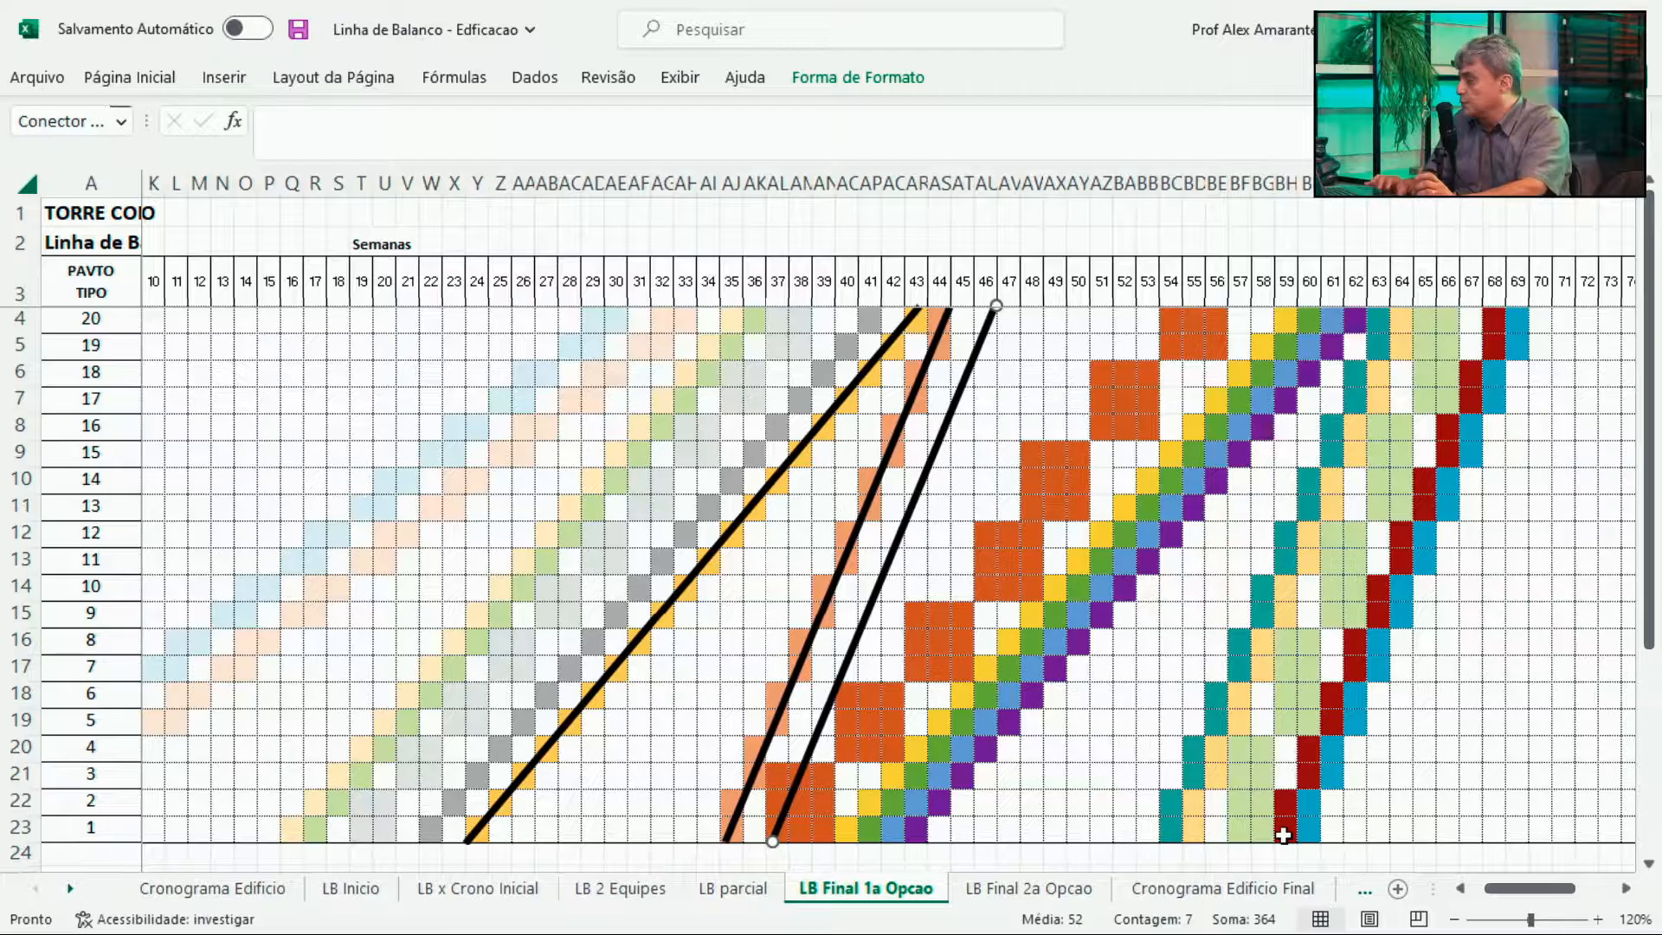
key(ctrl+z)
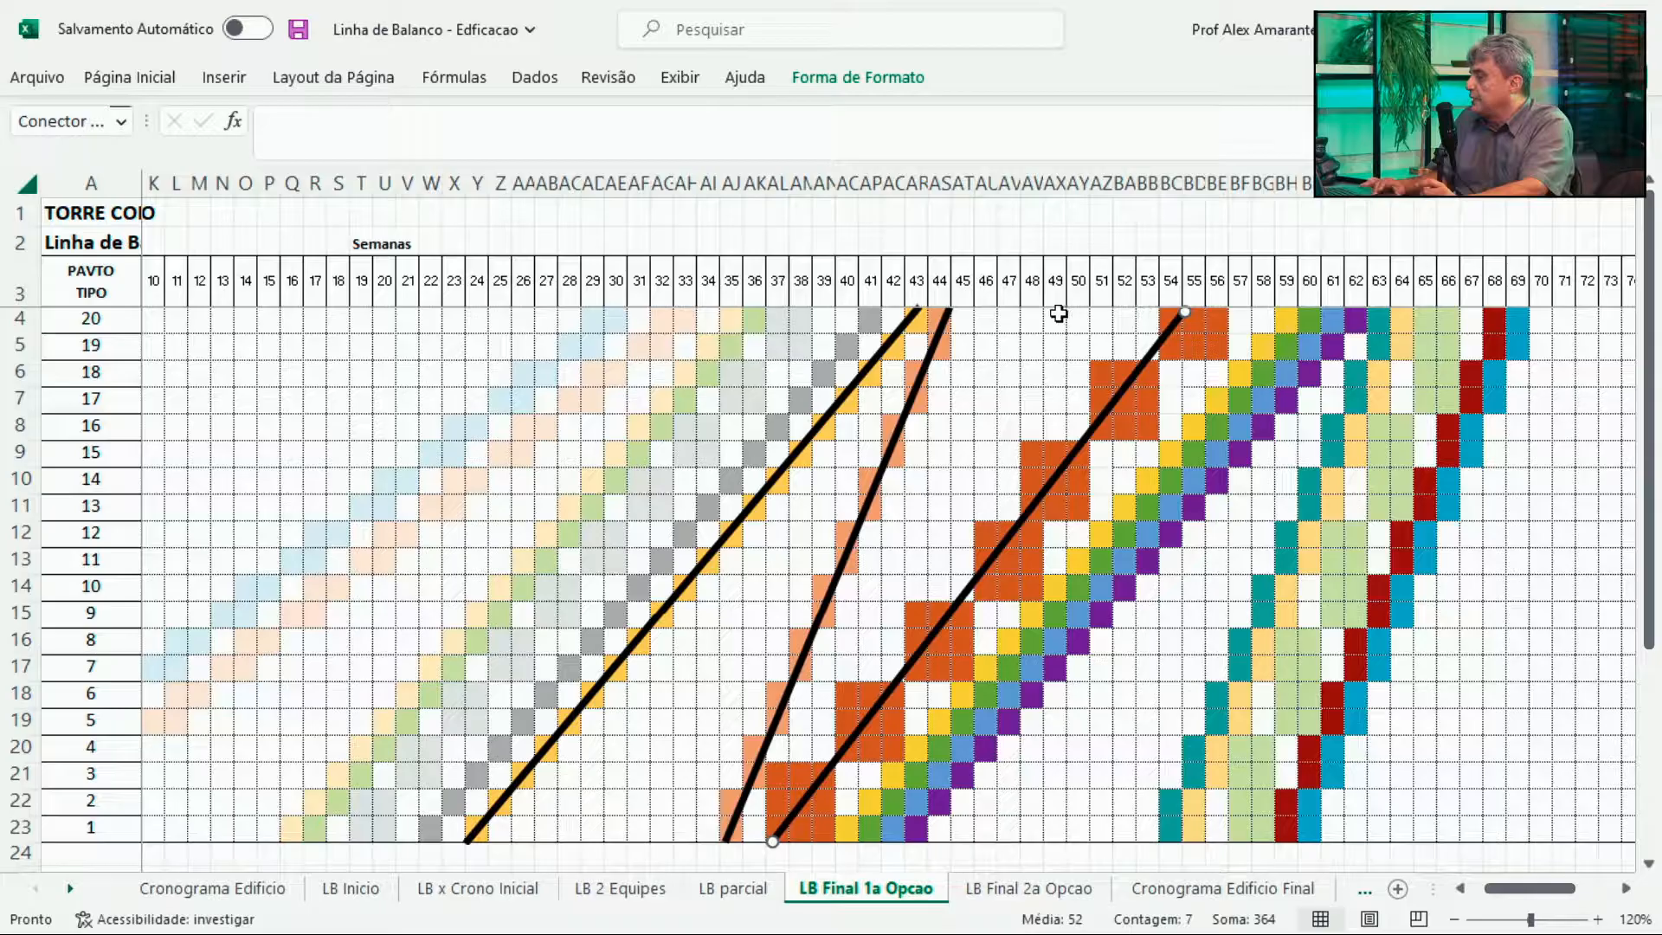
Move the floor 1 end of the light-orange activity's black line to week 25, making it nearly parallel to the yellow activity's line.
click(788, 695)
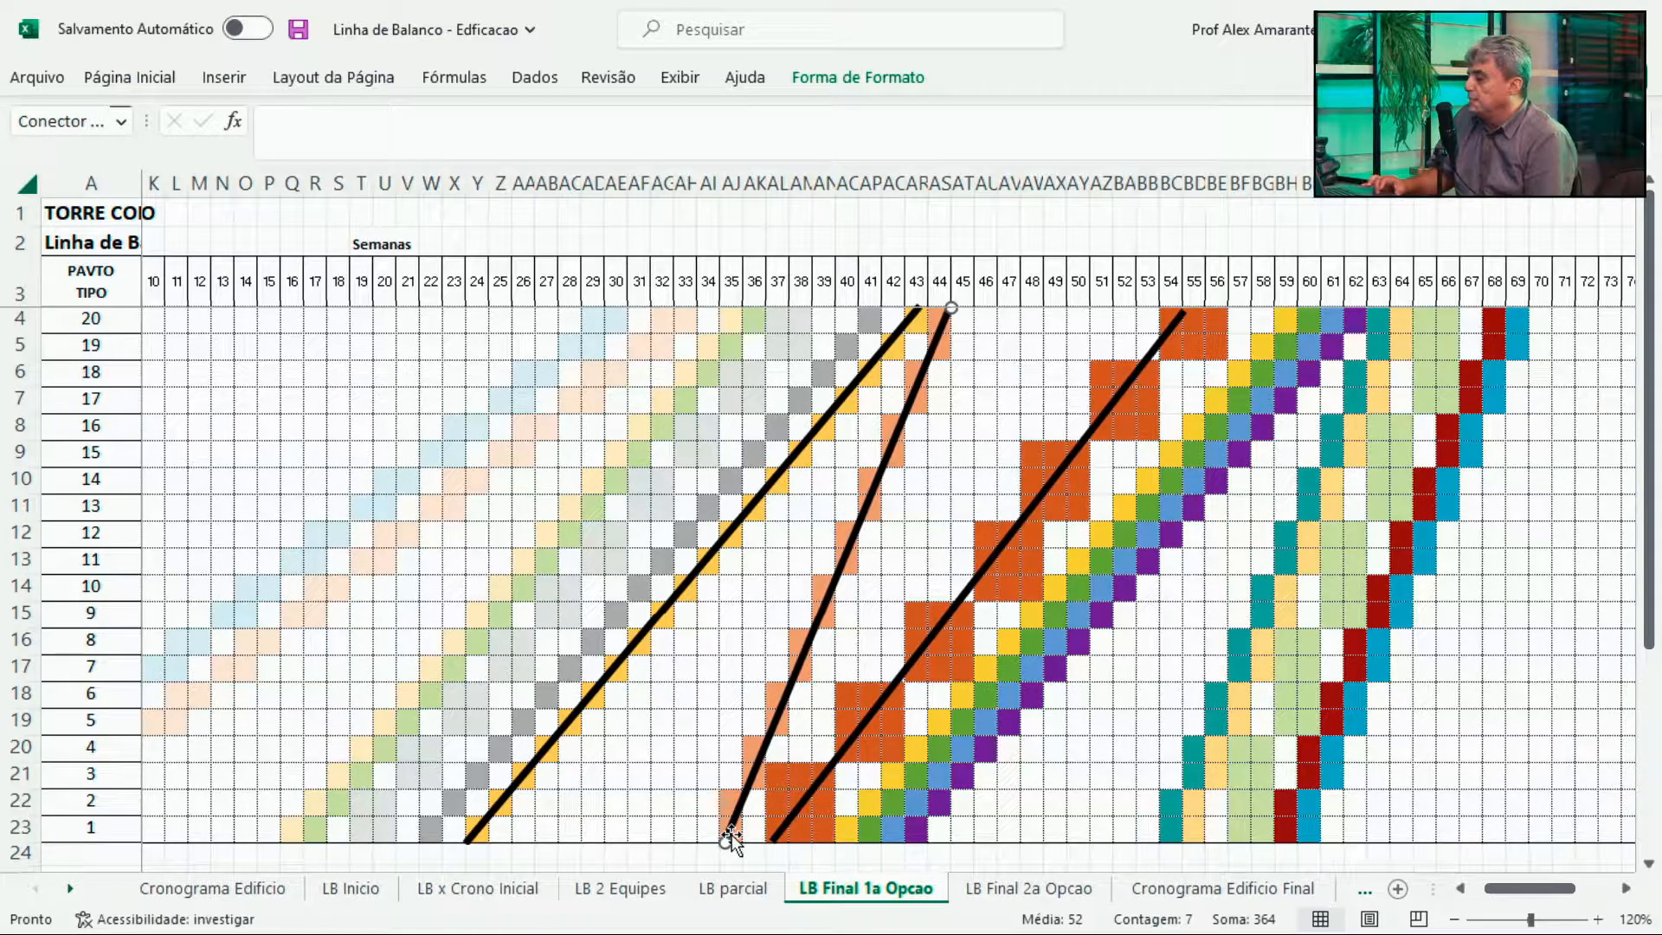
drag(725, 841, 501, 846)
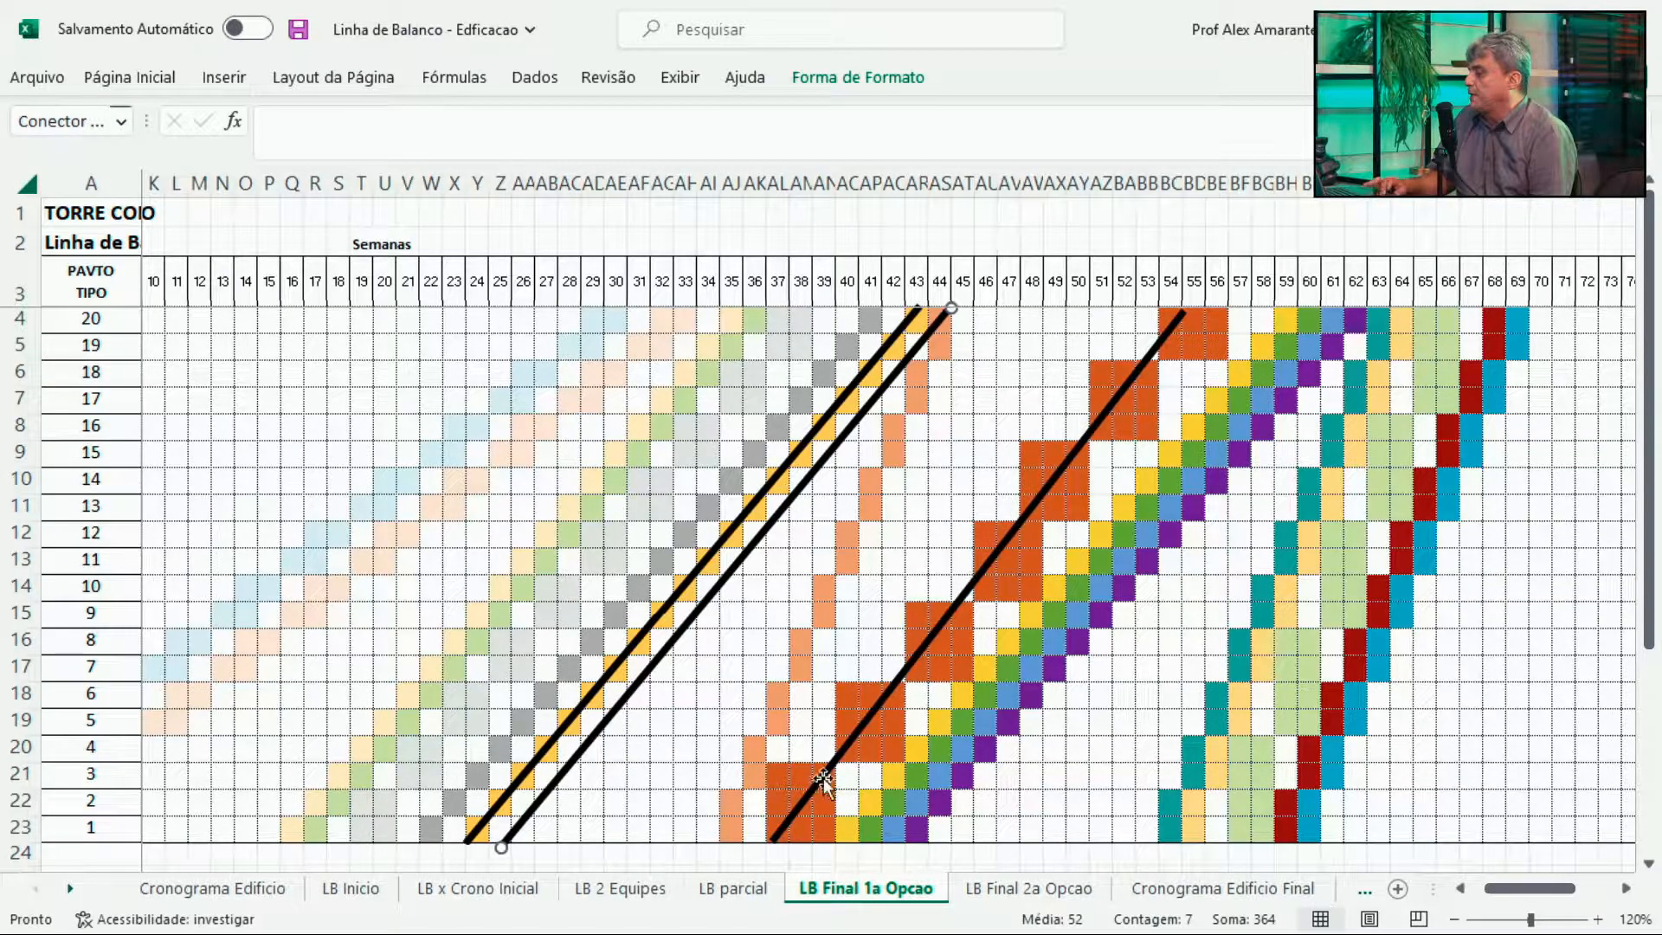
Shift the dark-orange activity's black line to earlier weeks, running from about week 28 on floor 1 to week 46 on floor 20.
click(874, 717)
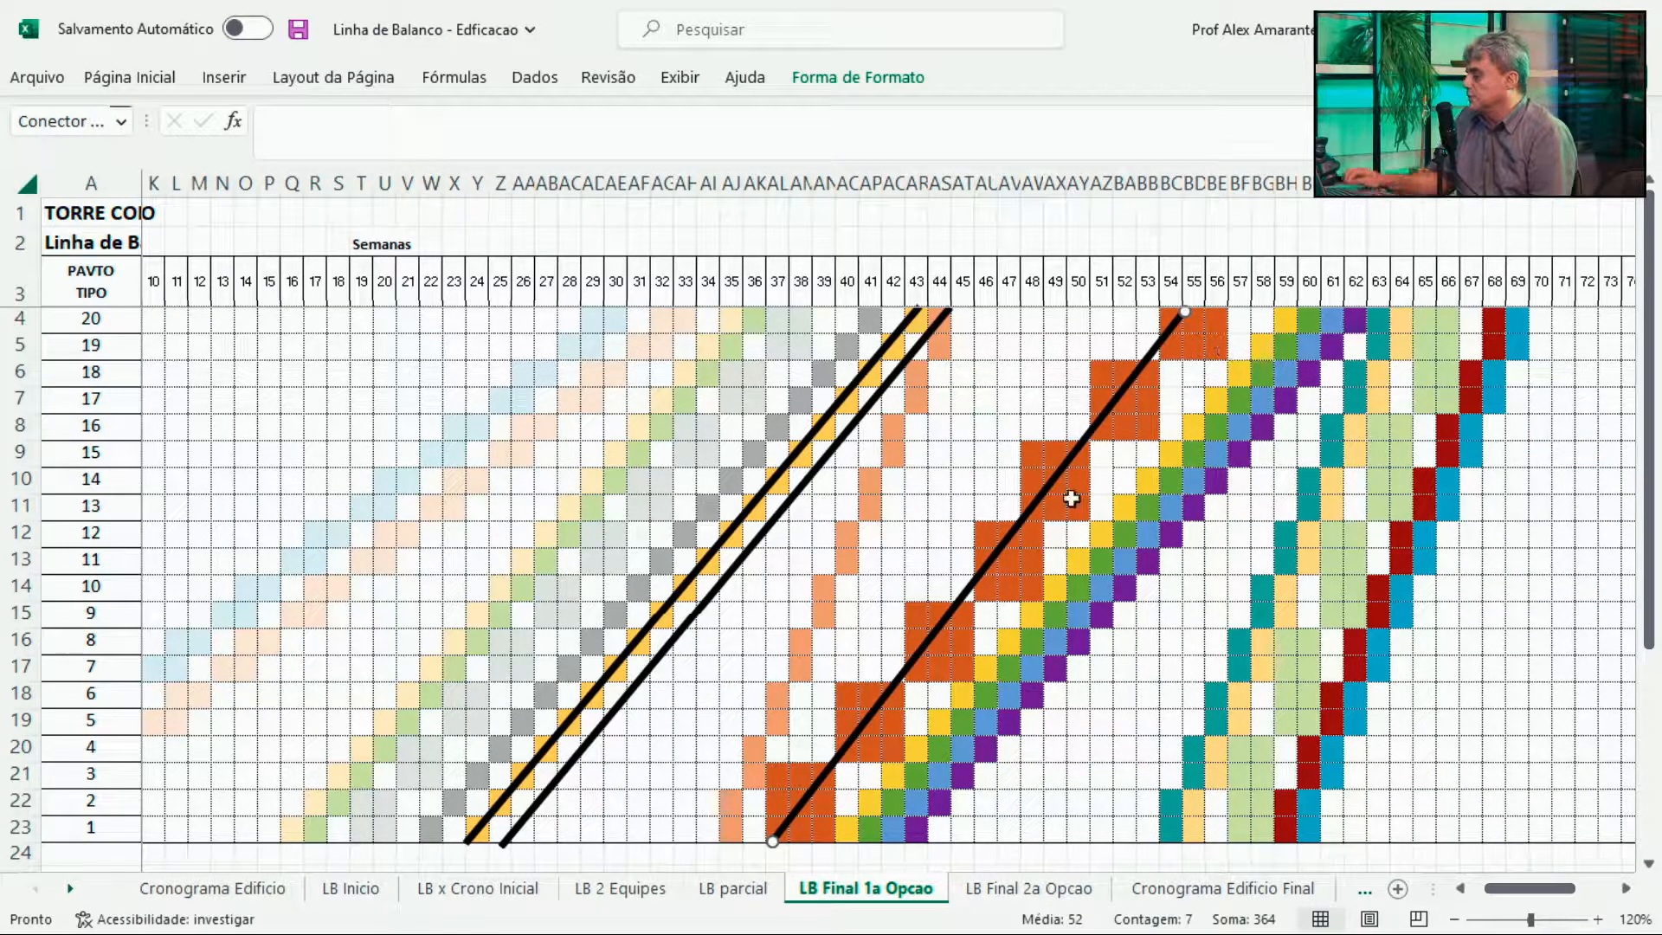
key(Left)
key(Left)
key(Left)
key(Left)
key(Left)
key(Left)
key(Left)
key(Left)
key(Left)
key(Left)
key(Left)
key(Left)
key(Left)
key(Left)
key(Left)
key(Left)
key(Left)
key(Left)
key(Left)
key(Left)
key(Left)
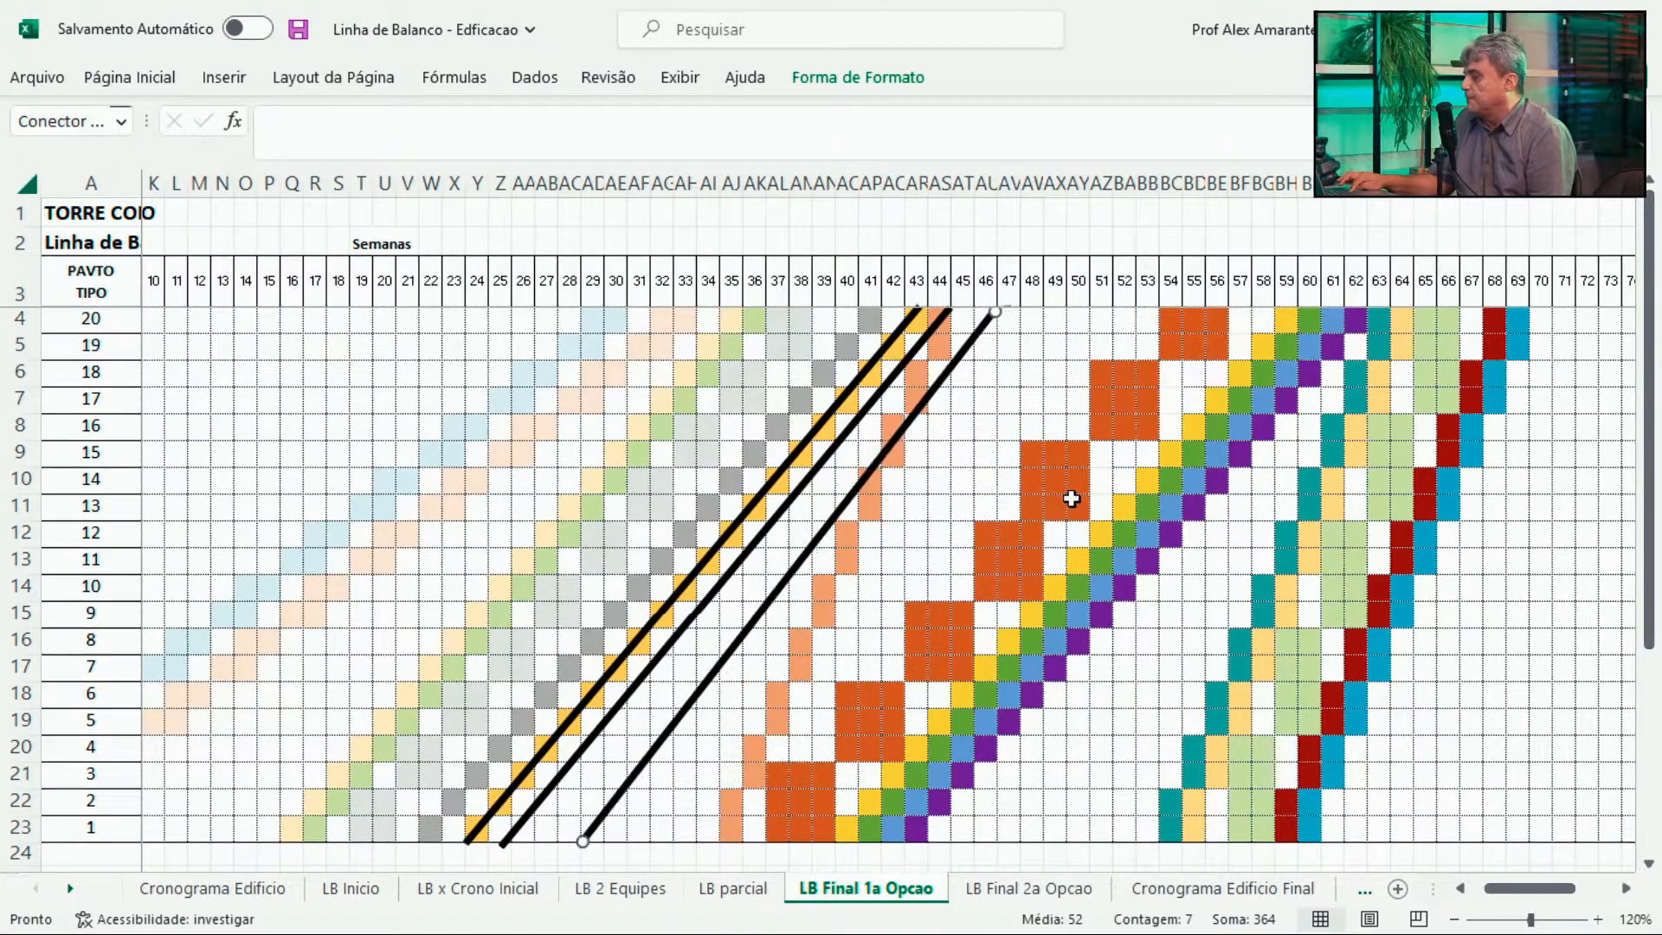
key(Left)
key(Left)
key(Left)
key(Left)
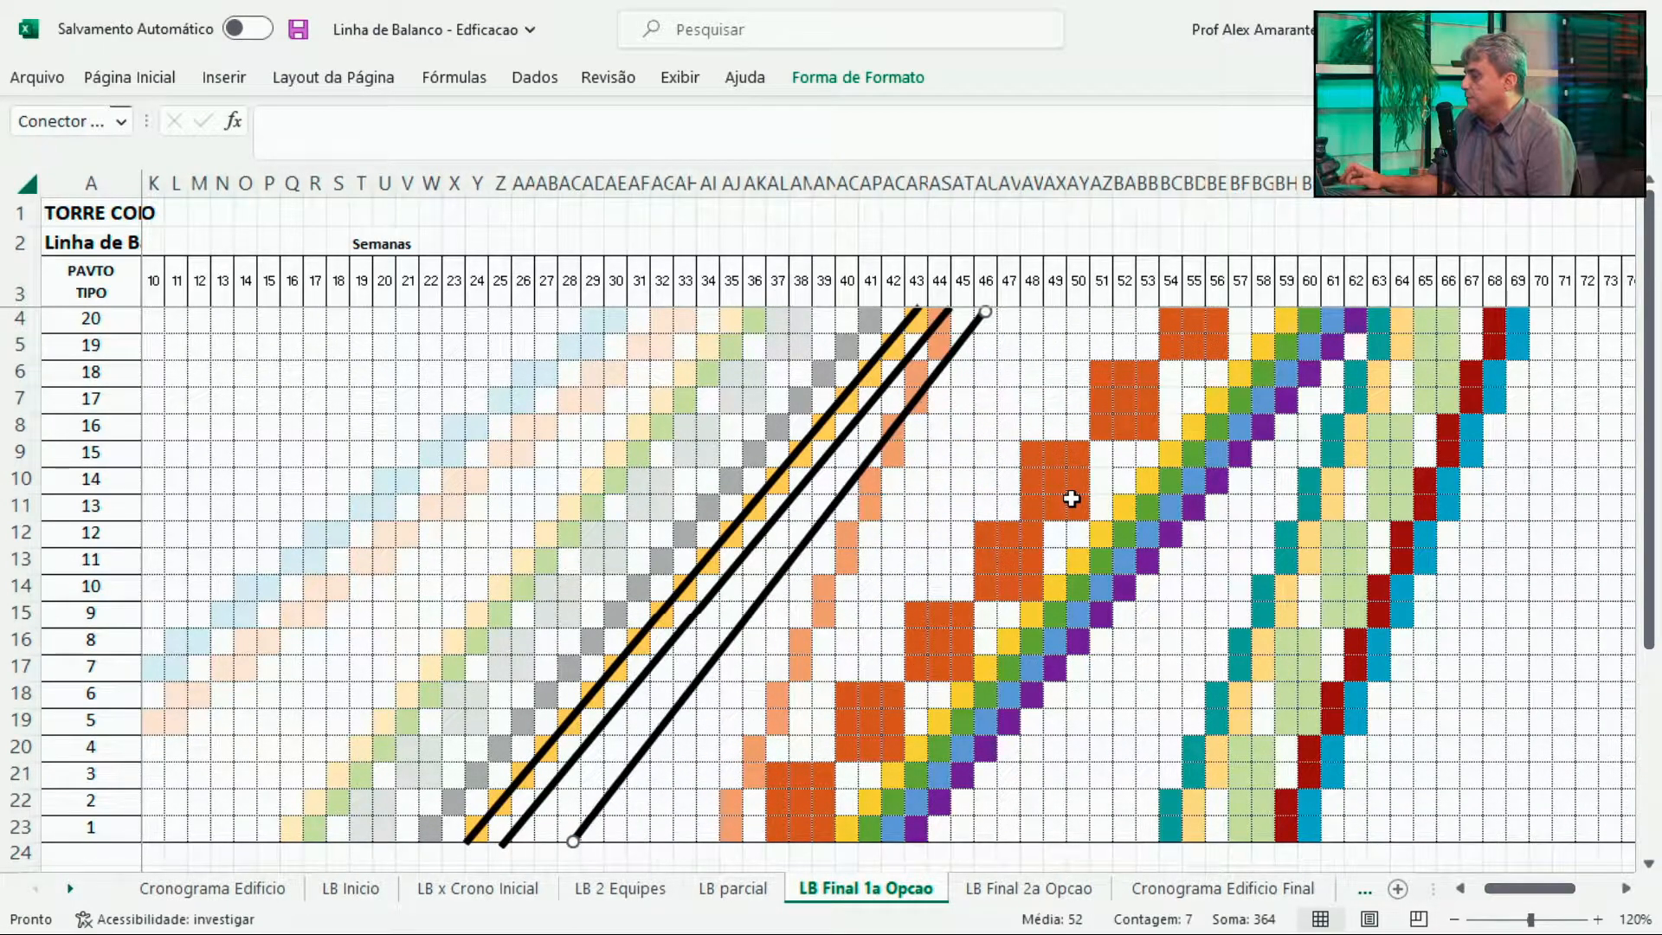
Shift the dark-orange activity's line back over its blocks, from about week 37 on floor 1 to week 54 on floor 20.
key(Right)
key(Right)
key(Right)
key(Right)
key(Right)
key(Right)
key(Right)
key(Right)
key(Right)
key(Right)
key(Right)
key(Right)
key(Right)
key(Right)
key(Right)
key(Right)
key(Right)
key(Right)
key(Right)
key(Right)
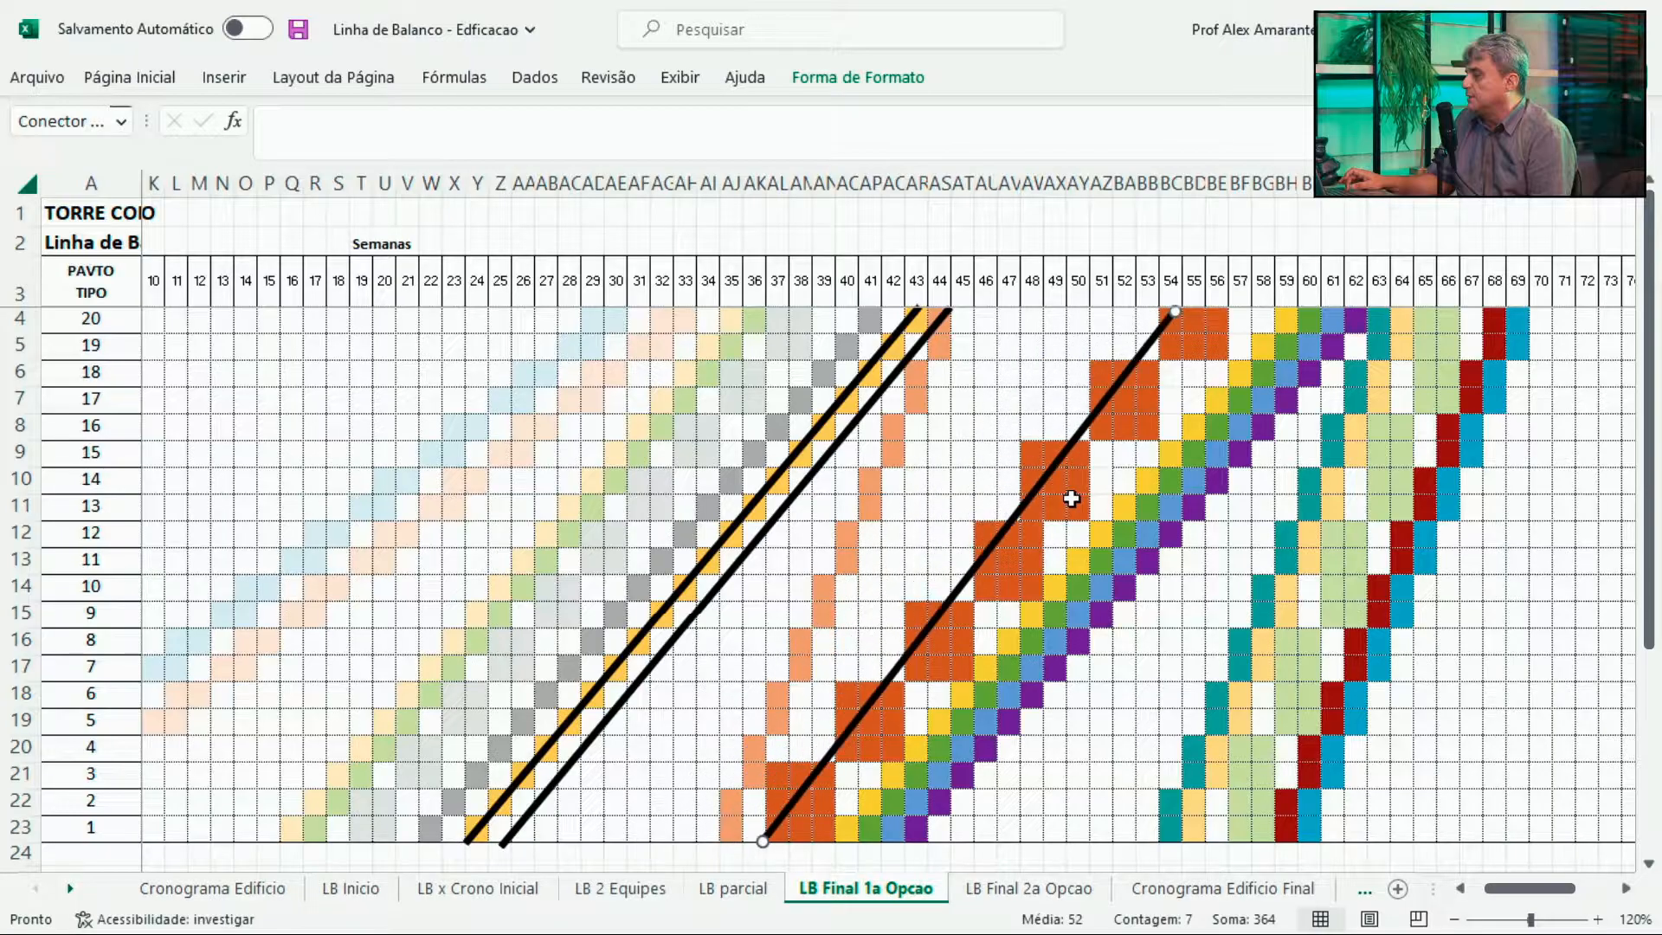
Bring the dark-orange activity's line close to its neighbour, from about week 27 on floor 1 to week 45 on floor 20.
key(Left)
key(Left)
key(Left)
key(Left)
key(Left)
key(Left)
key(Left)
key(Left)
key(Left)
key(Left)
key(Left)
key(Left)
key(Left)
key(Left)
key(Left)
key(Left)
key(Left)
key(Left)
key(Left)
key(Left)
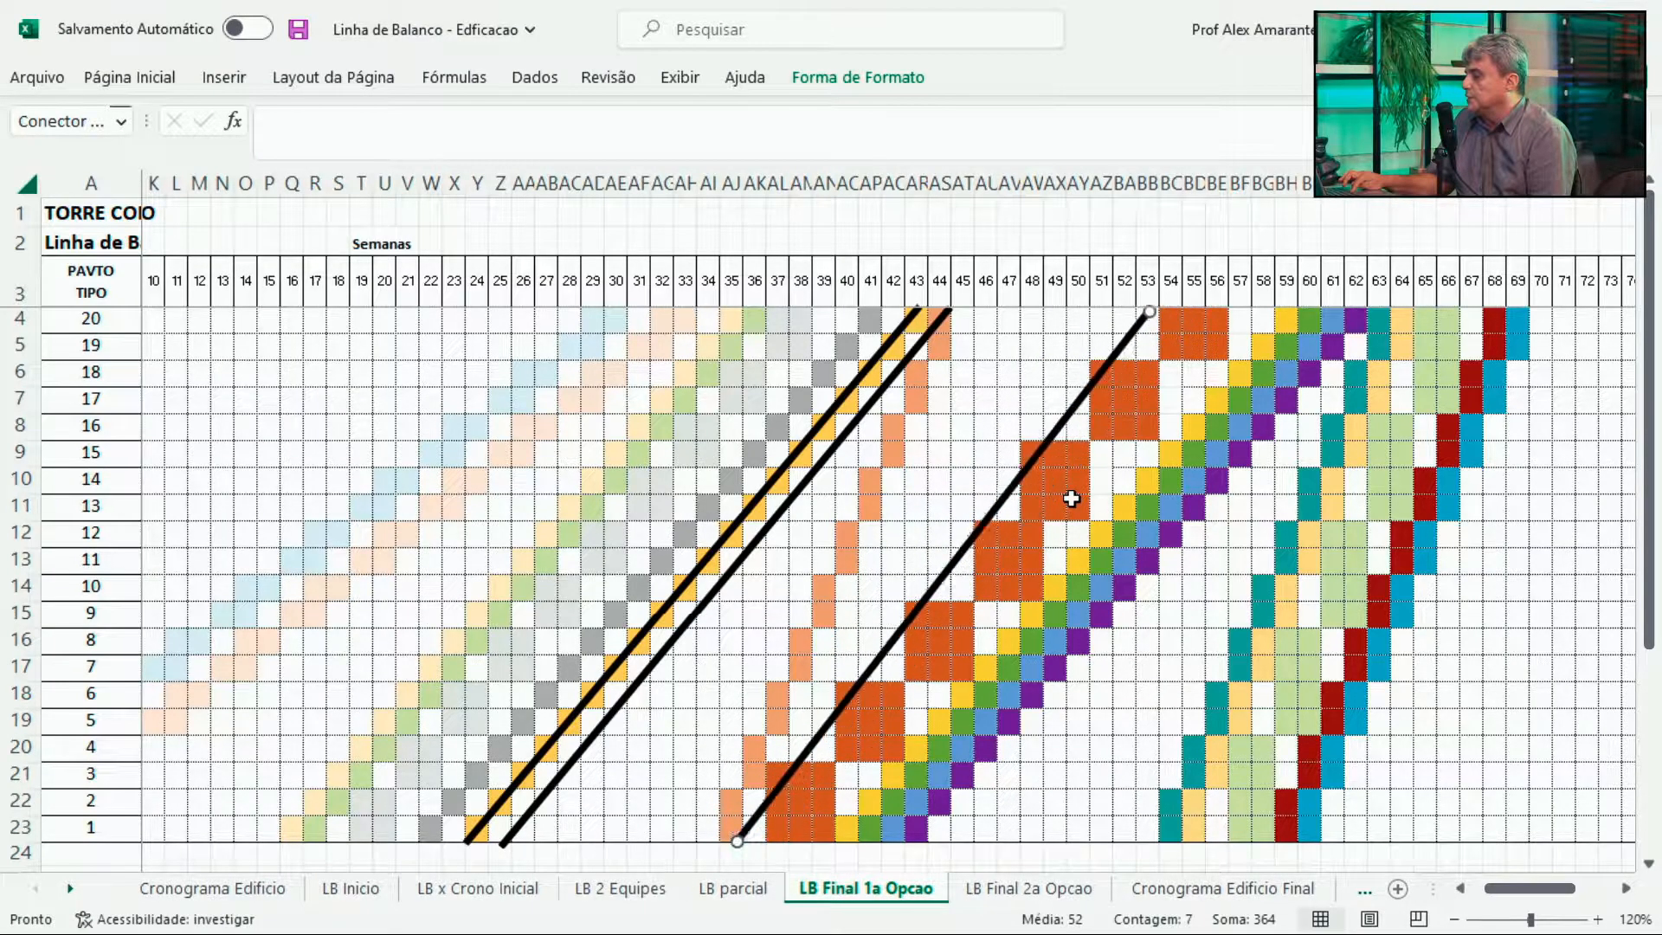
key(Right)
key(Right)
key(Right)
key(Right)
key(Right)
key(Right)
key(Right)
key(Right)
key(Right)
key(Right)
key(Right)
key(Right)
key(Right)
key(Right)
key(Right)
key(Right)
key(Right)
key(Right)
key(Right)
key(Right)
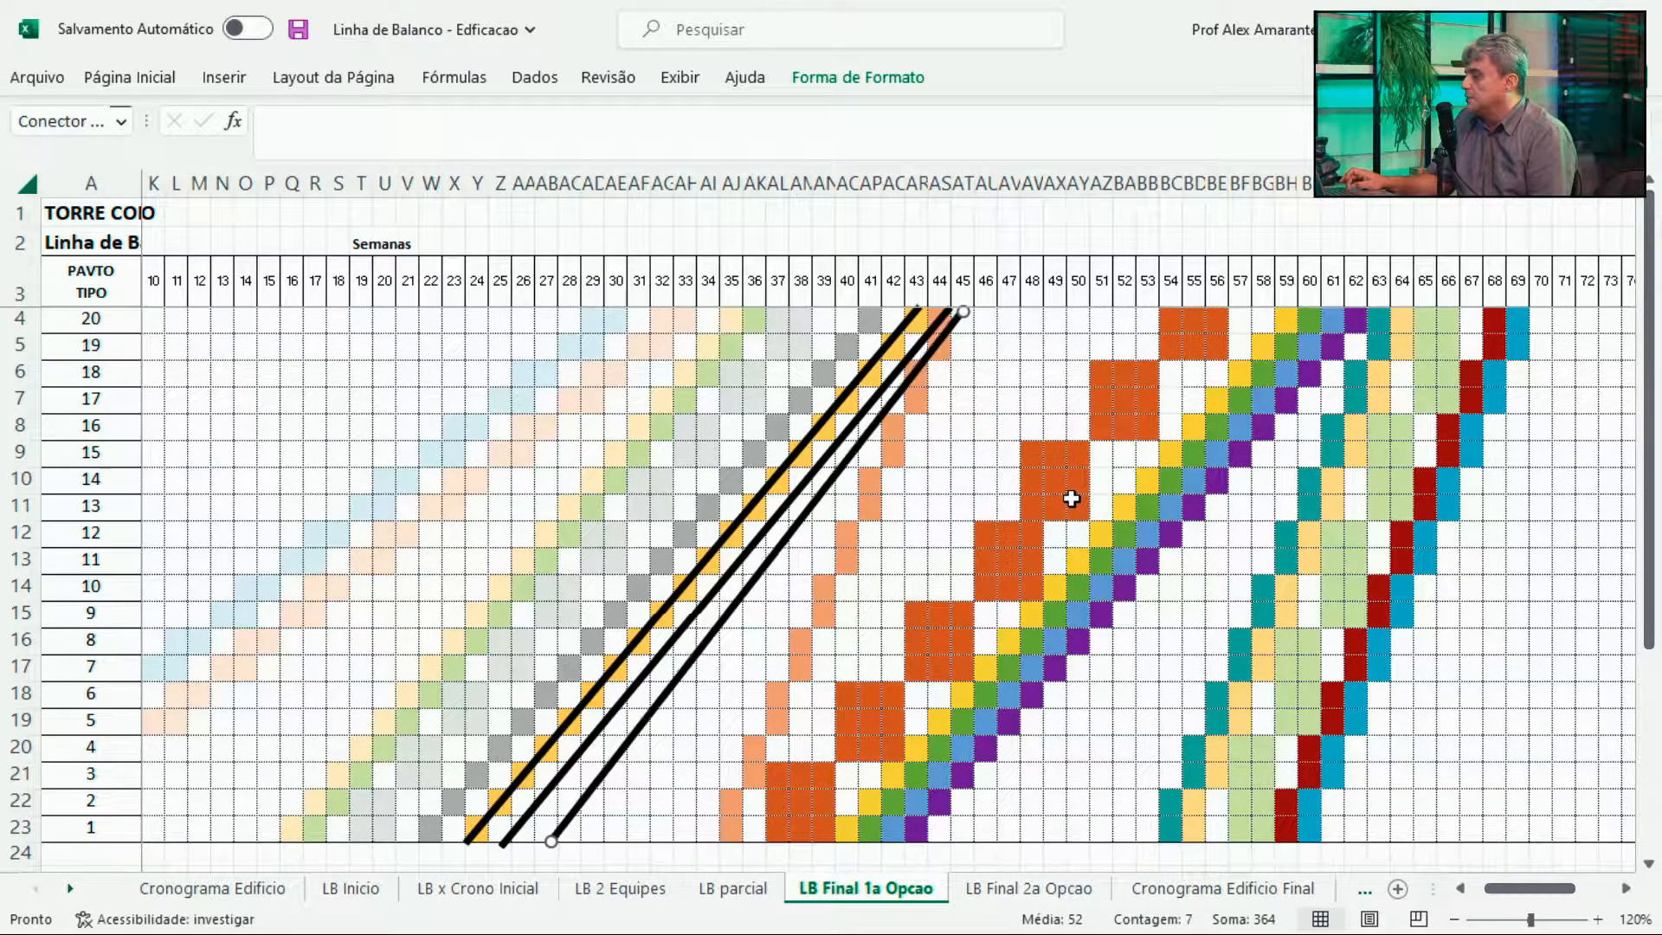
Shift the dark-orange activity's line to later weeks, from about week 38 on floor 1 to week 56 on floor 20.
key(Right)
key(Right)
key(Right)
key(Right)
key(Right)
key(Right)
key(Right)
key(Right)
key(Right)
key(Right)
key(Right)
key(Right)
key(Right)
key(Right)
key(Right)
key(Right)
key(Right)
key(Right)
key(Right)
key(Right)
key(Left)
key(Left)
key(Left)
key(Left)
key(Left)
key(Left)
key(Left)
key(Left)
key(Left)
key(Left)
key(Left)
key(Left)
key(Left)
key(Left)
key(Left)
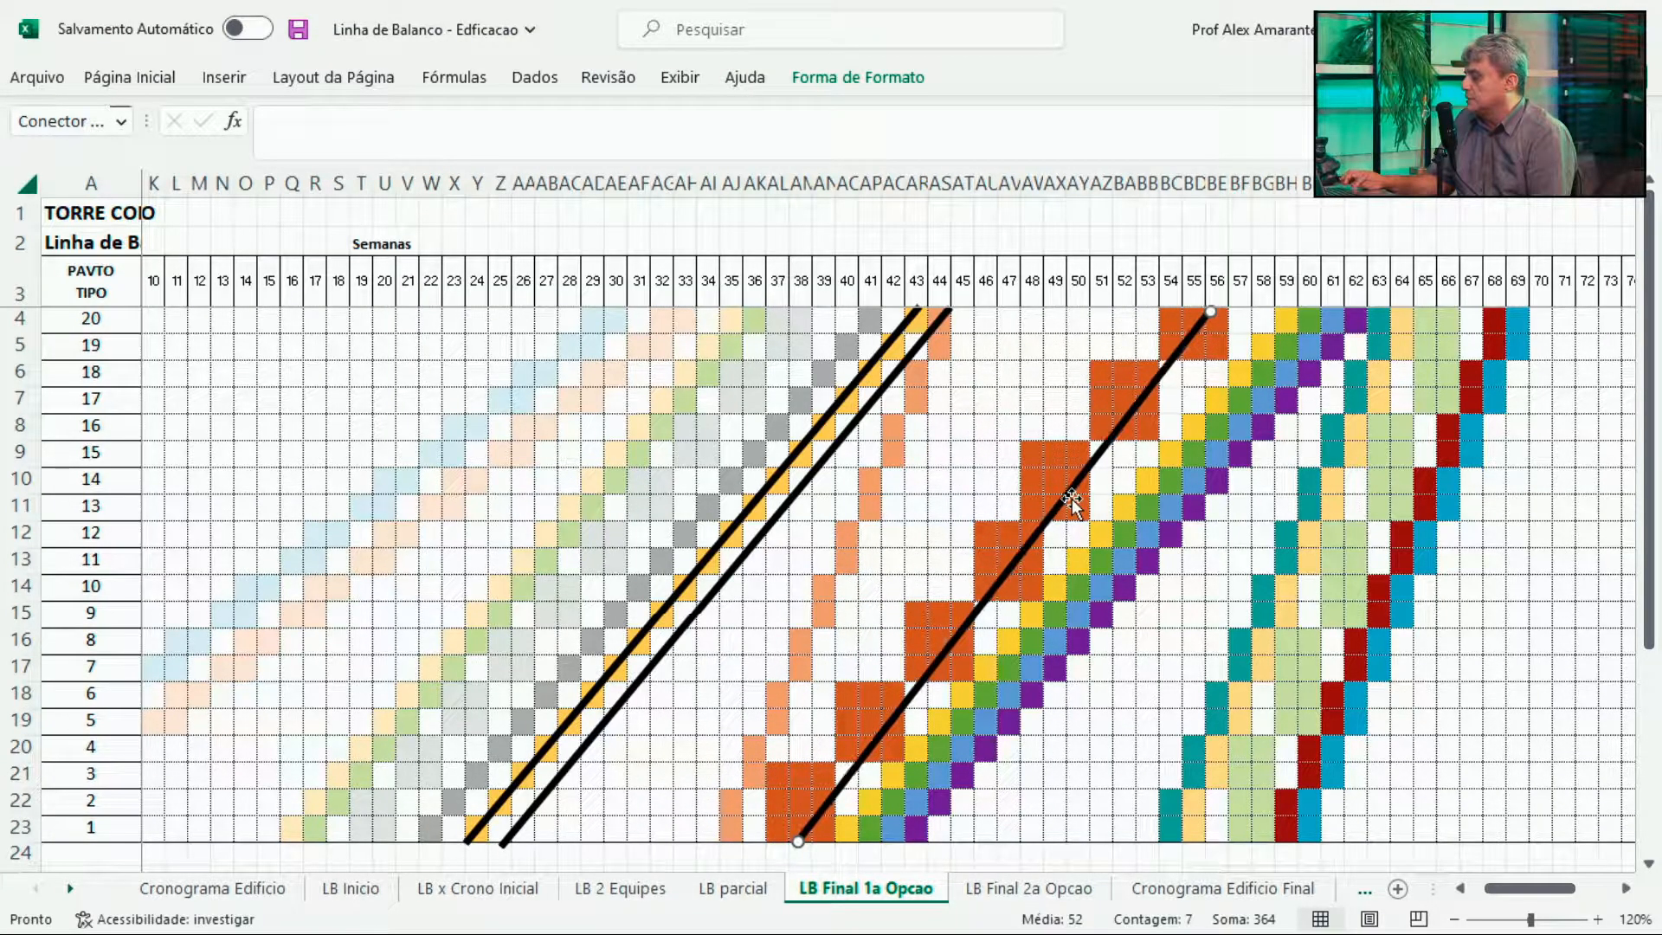
Move the dark-orange activity's line to earlier weeks again, from about week 28 on floor 1 to week 45 on floor 20.
key(Left)
key(Left)
key(Left)
key(Left)
key(Left)
key(Left)
key(Left)
key(Left)
key(Left)
key(Left)
key(Left)
key(Left)
key(Left)
key(Left)
key(Left)
key(Left)
key(Left)
key(Left)
key(Left)
key(Left)
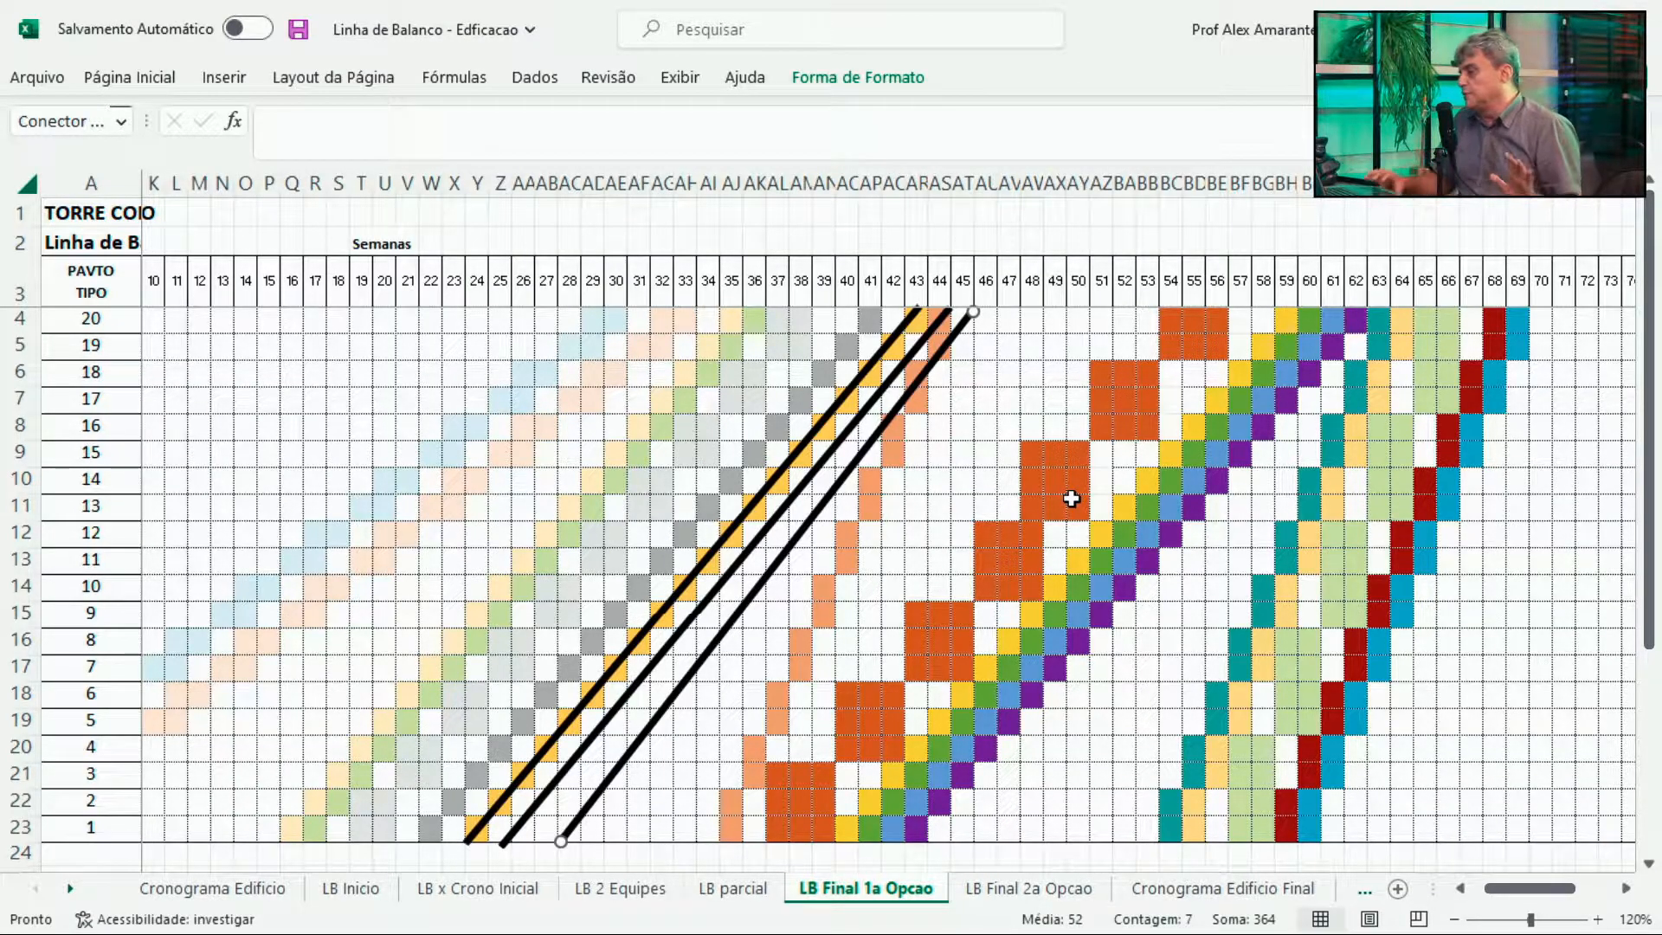
Show the LB Final 2a Opcao sheet and locate the week in row 3 in which the last activity finishes floor 20.
click(1043, 892)
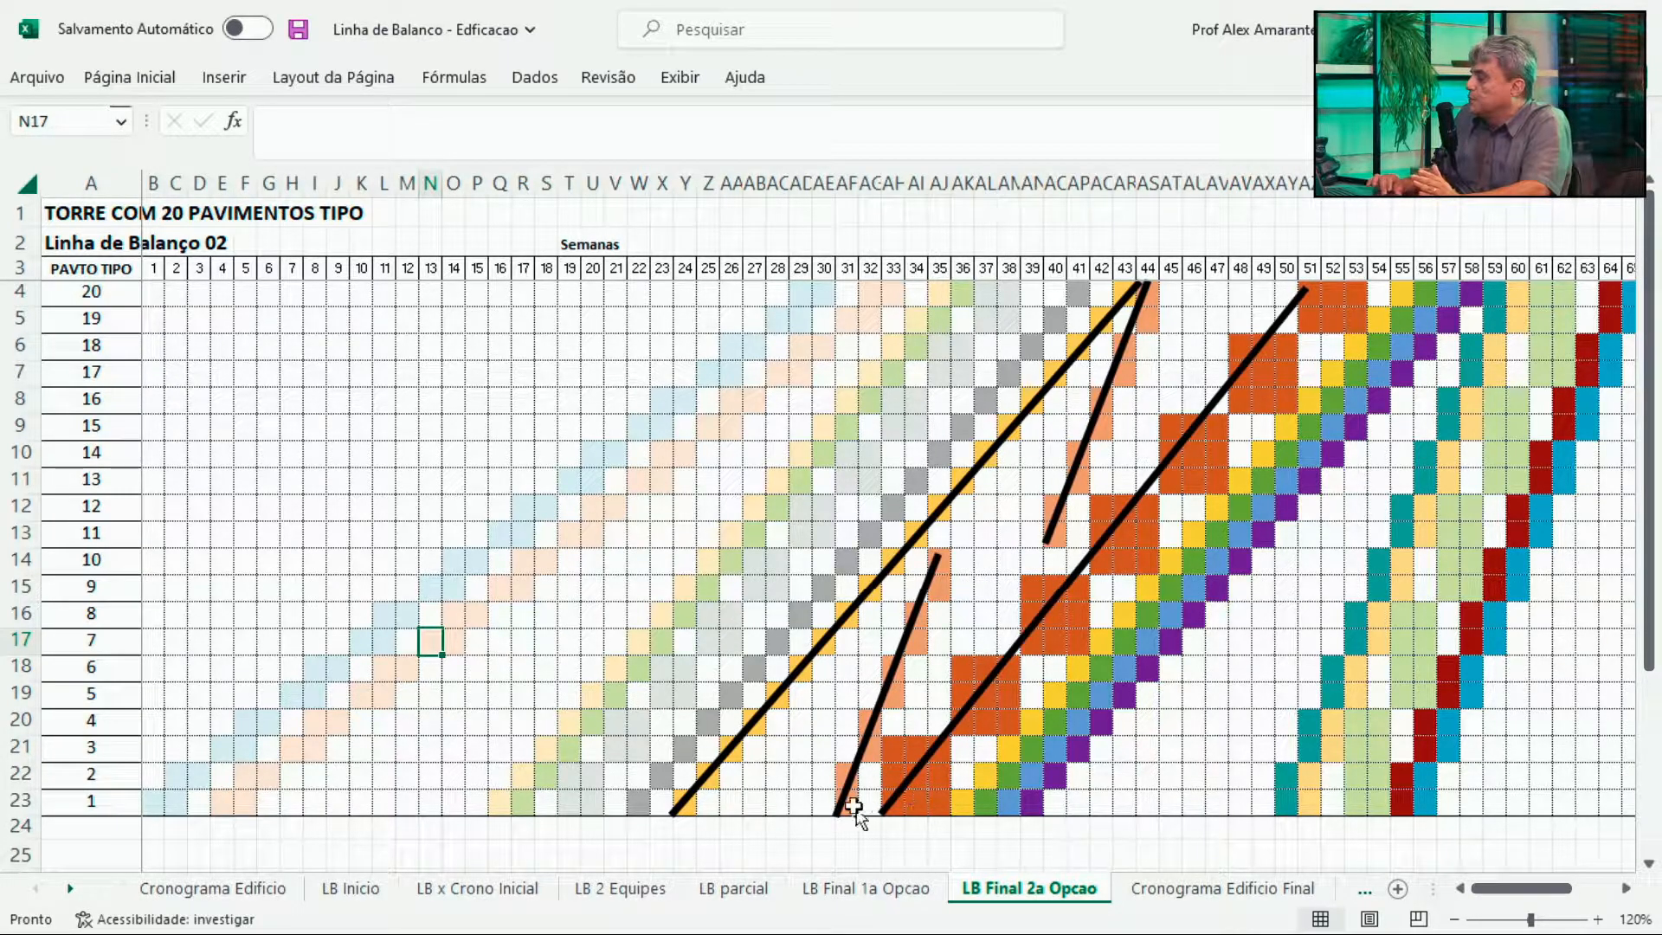
click(1618, 456)
key(Right)
key(Right)
key(Right)
key(Right)
key(Right)
key(Down)
key(Down)
key(Down)
key(Left)
key(Left)
key(Left)
key(Left)
key(Up)
key(Up)
key(Up)
key(Up)
key(Up)
key(Up)
key(Up)
key(Up)
key(Up)
key(Up)
key(Down)
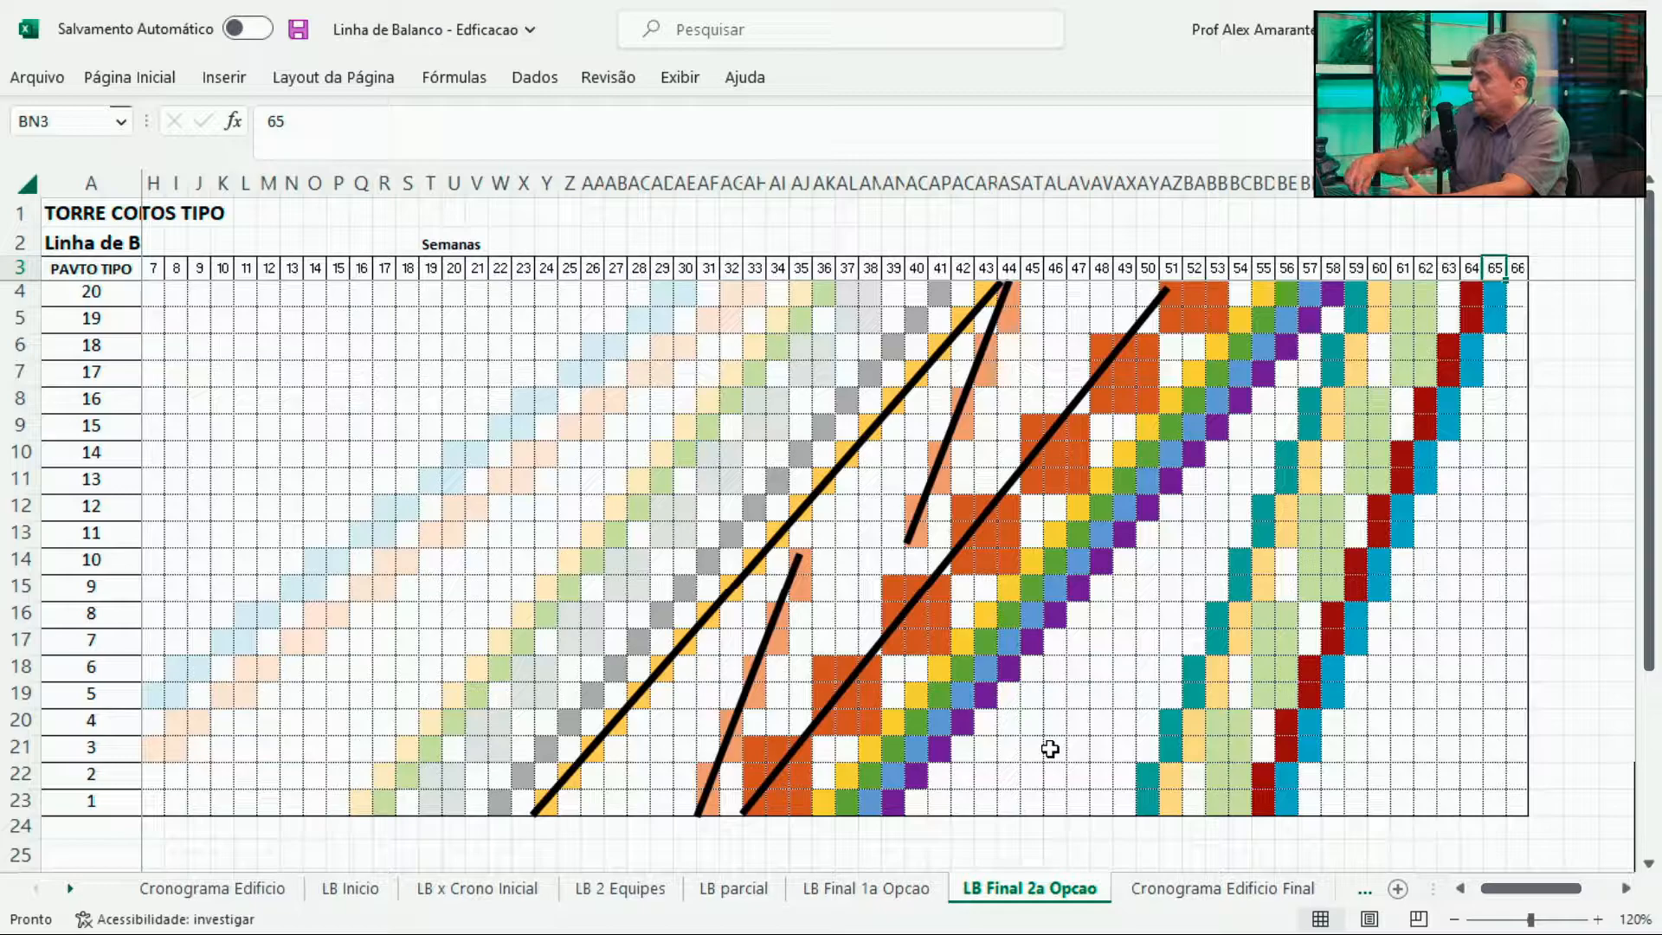
Switch to the Linha de Balanço plan in Microsoft Project and examine the activity bars of the Leste cluster's locations.
key(alt+Tab)
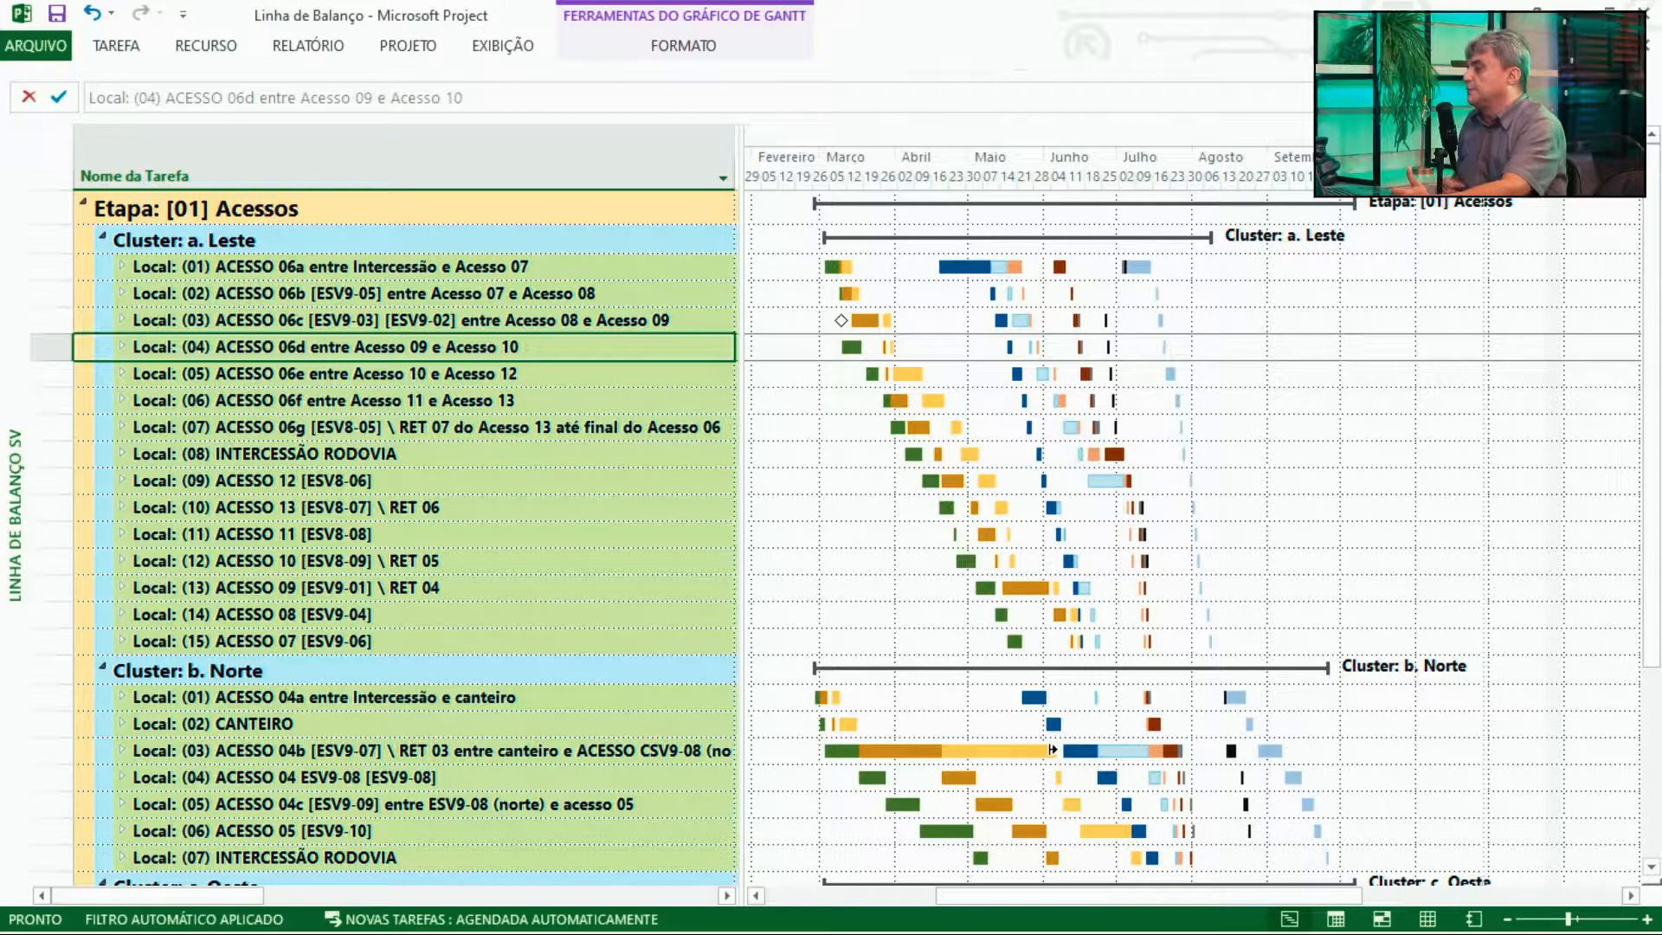
mouse_move(1053, 749)
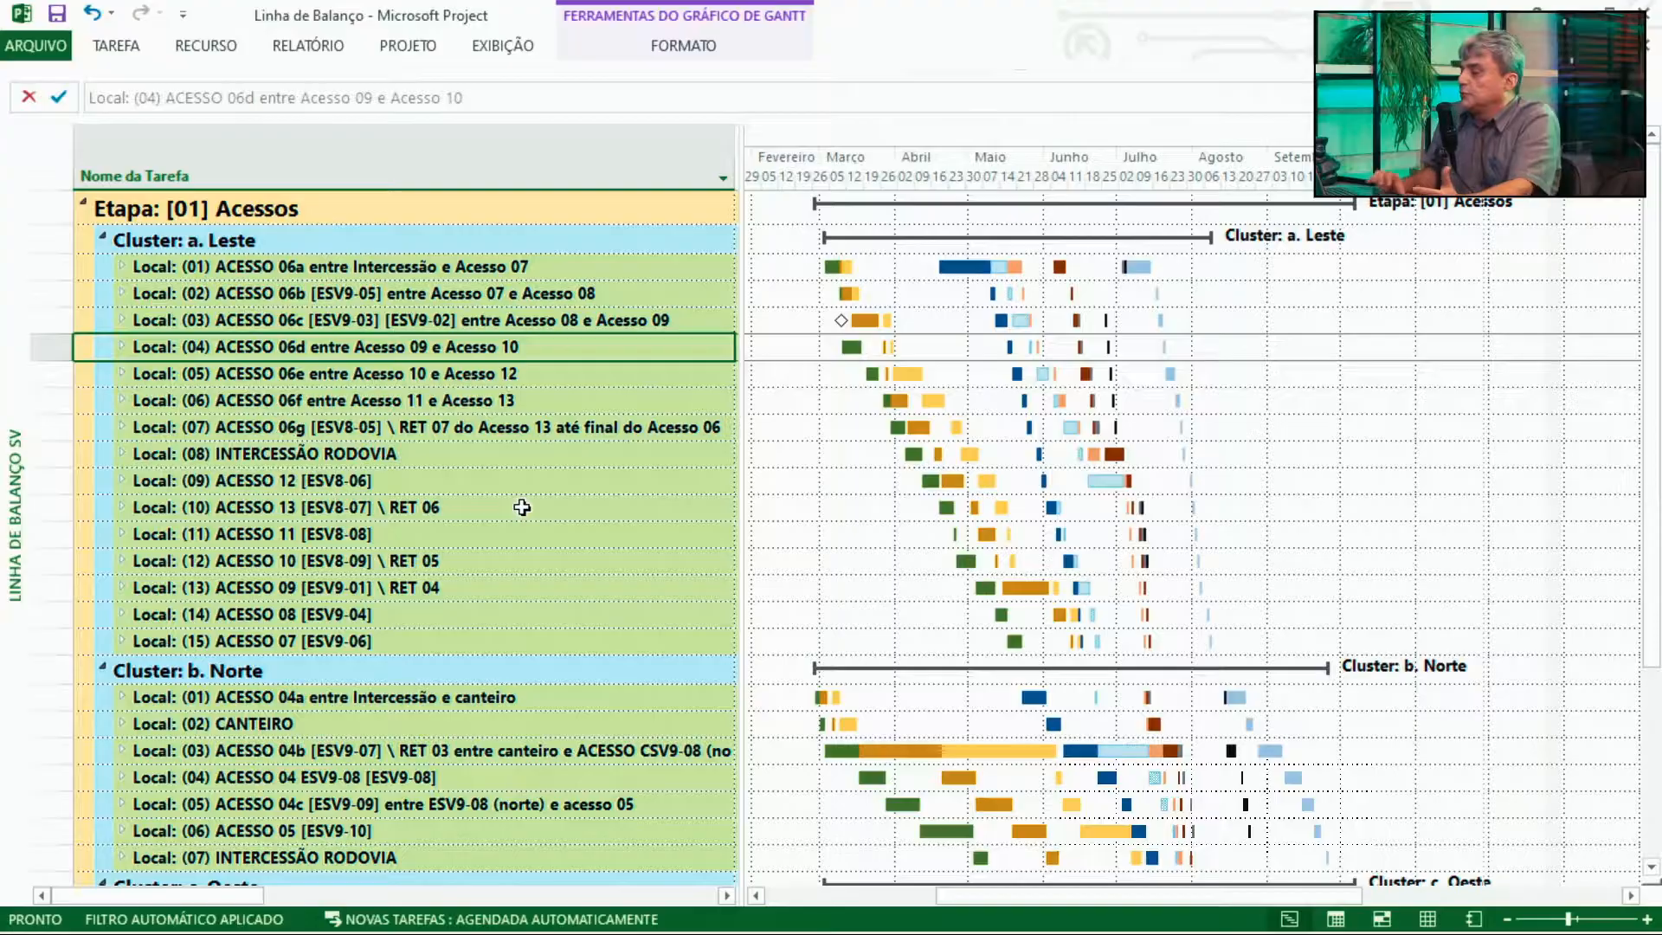
key(Up)
key(Up)
key(Up)
key(Down)
key(Down)
key(Down)
key(Down)
key(Down)
key(Down)
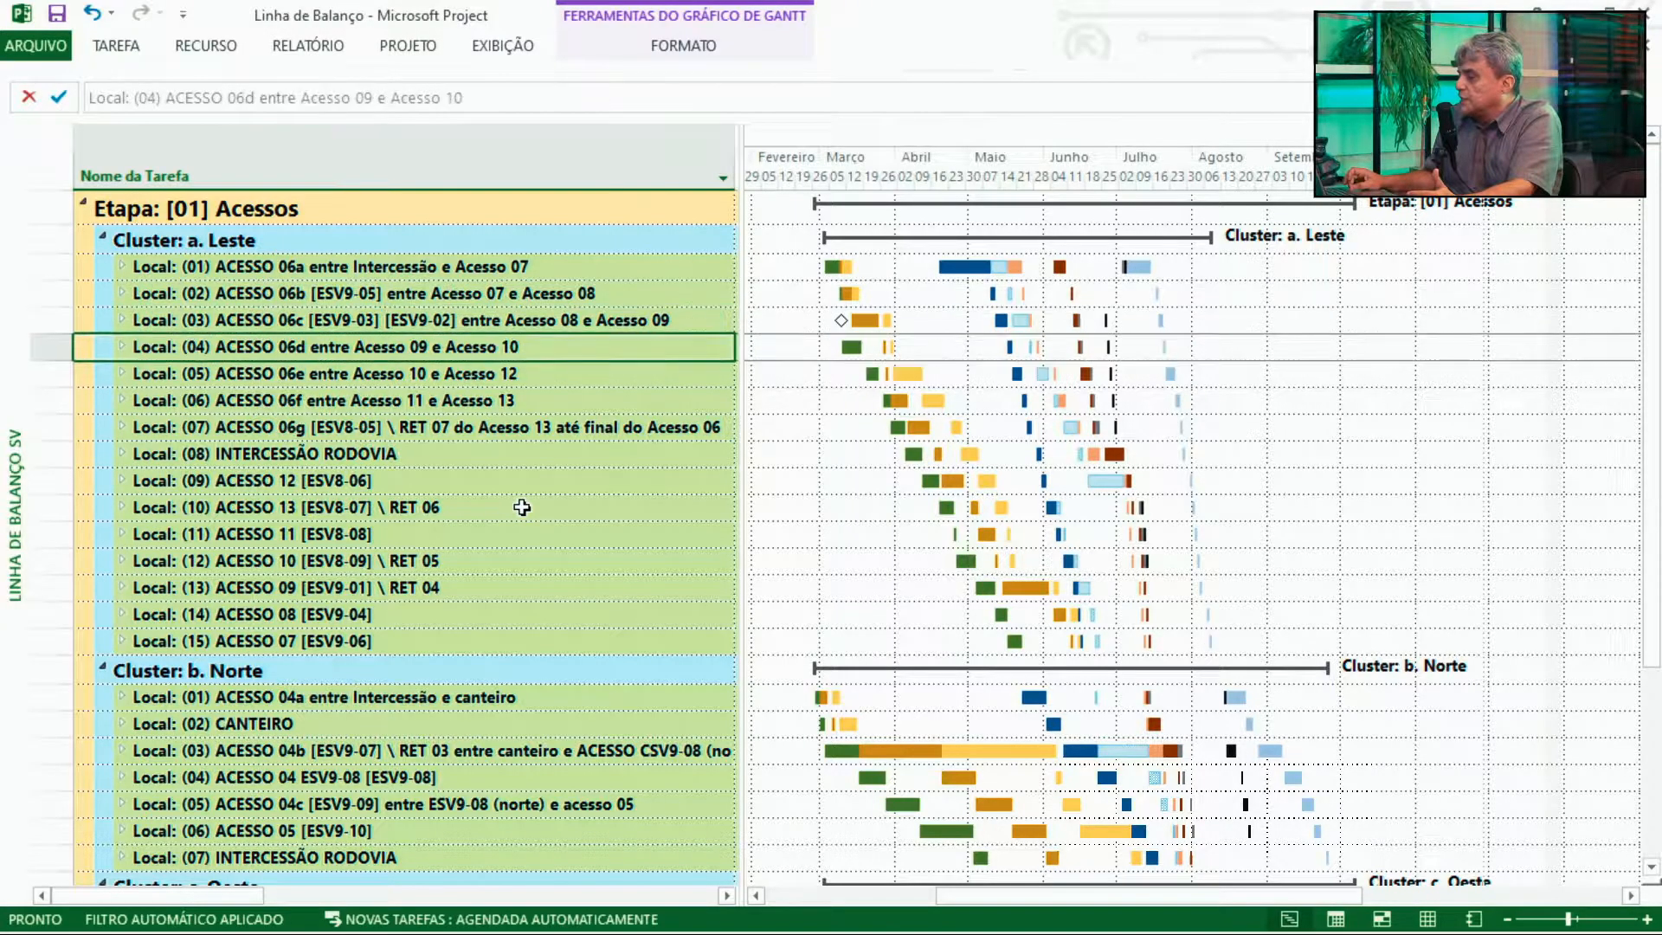
key(Down)
key(Down)
key(Down)
key(Down)
key(Down)
key(Down)
key(Down)
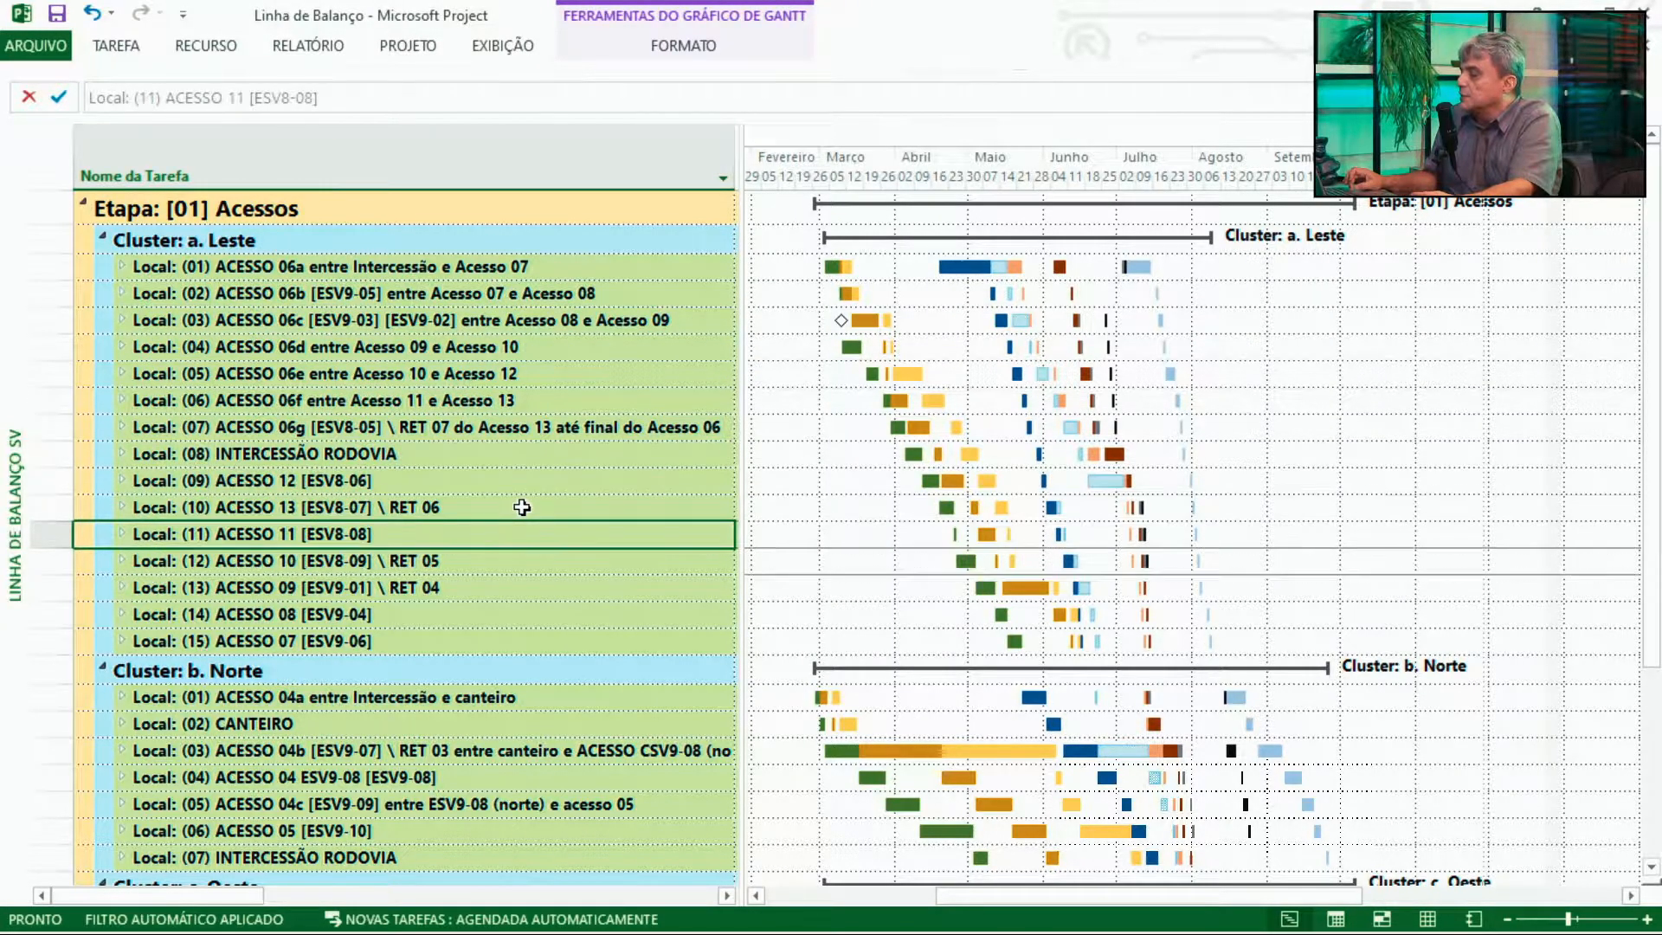
key(Up)
key(Up)
key(Up)
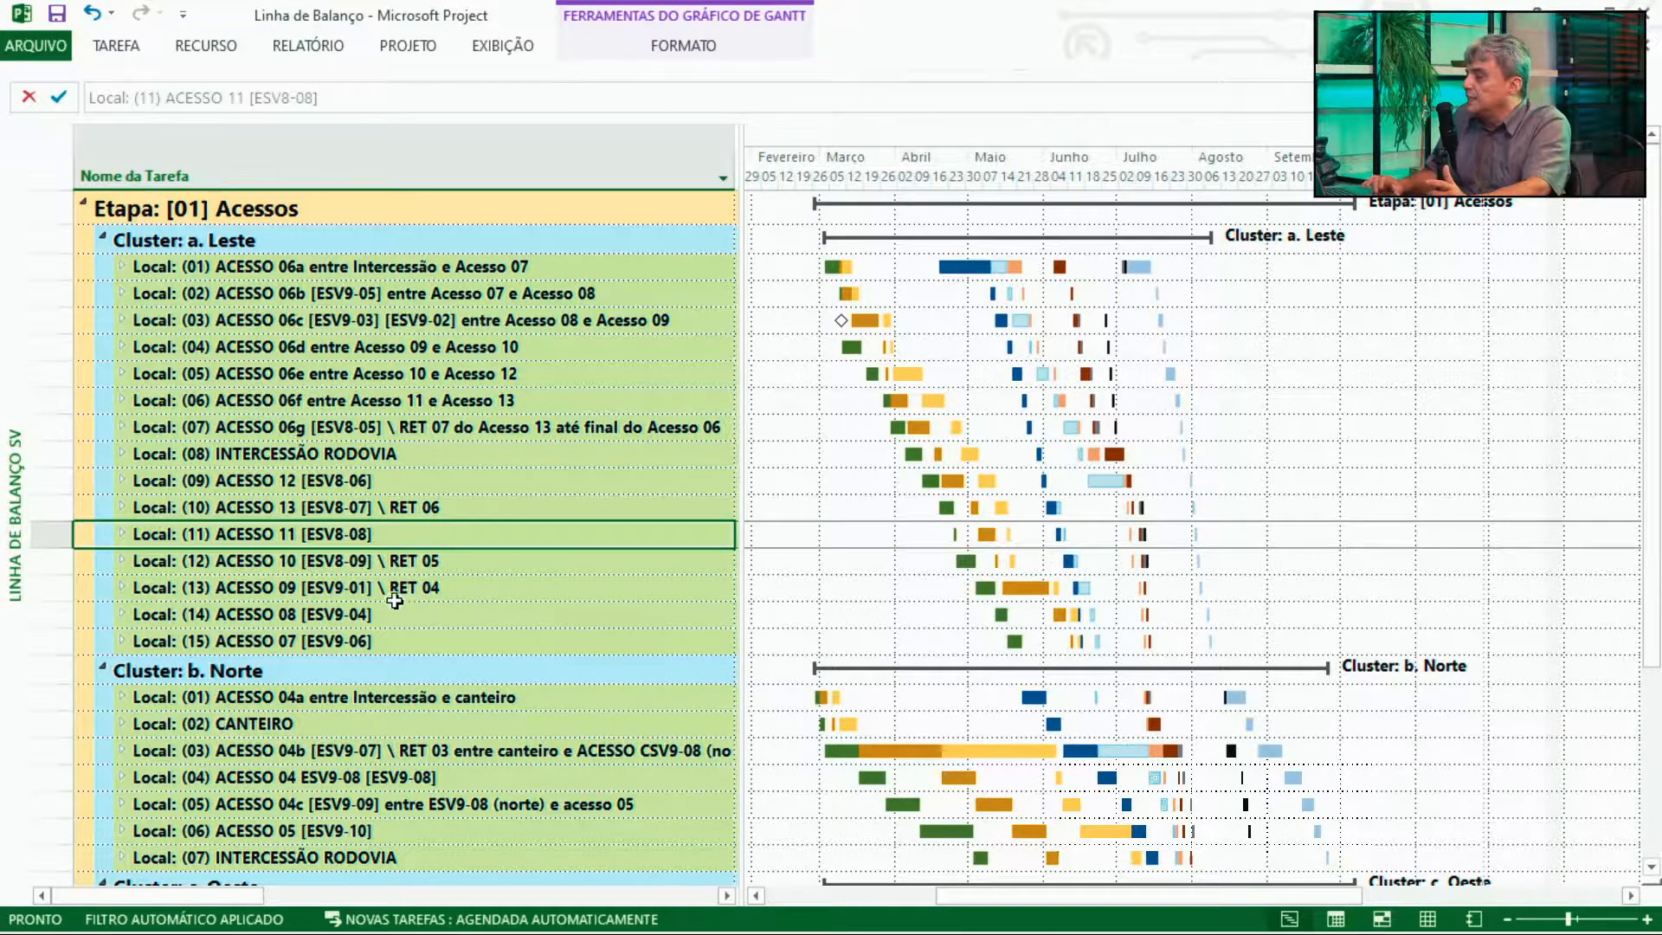
Expand location (03) ACESSO 06c to view its individual tasks, and collapse it again.
click(122, 321)
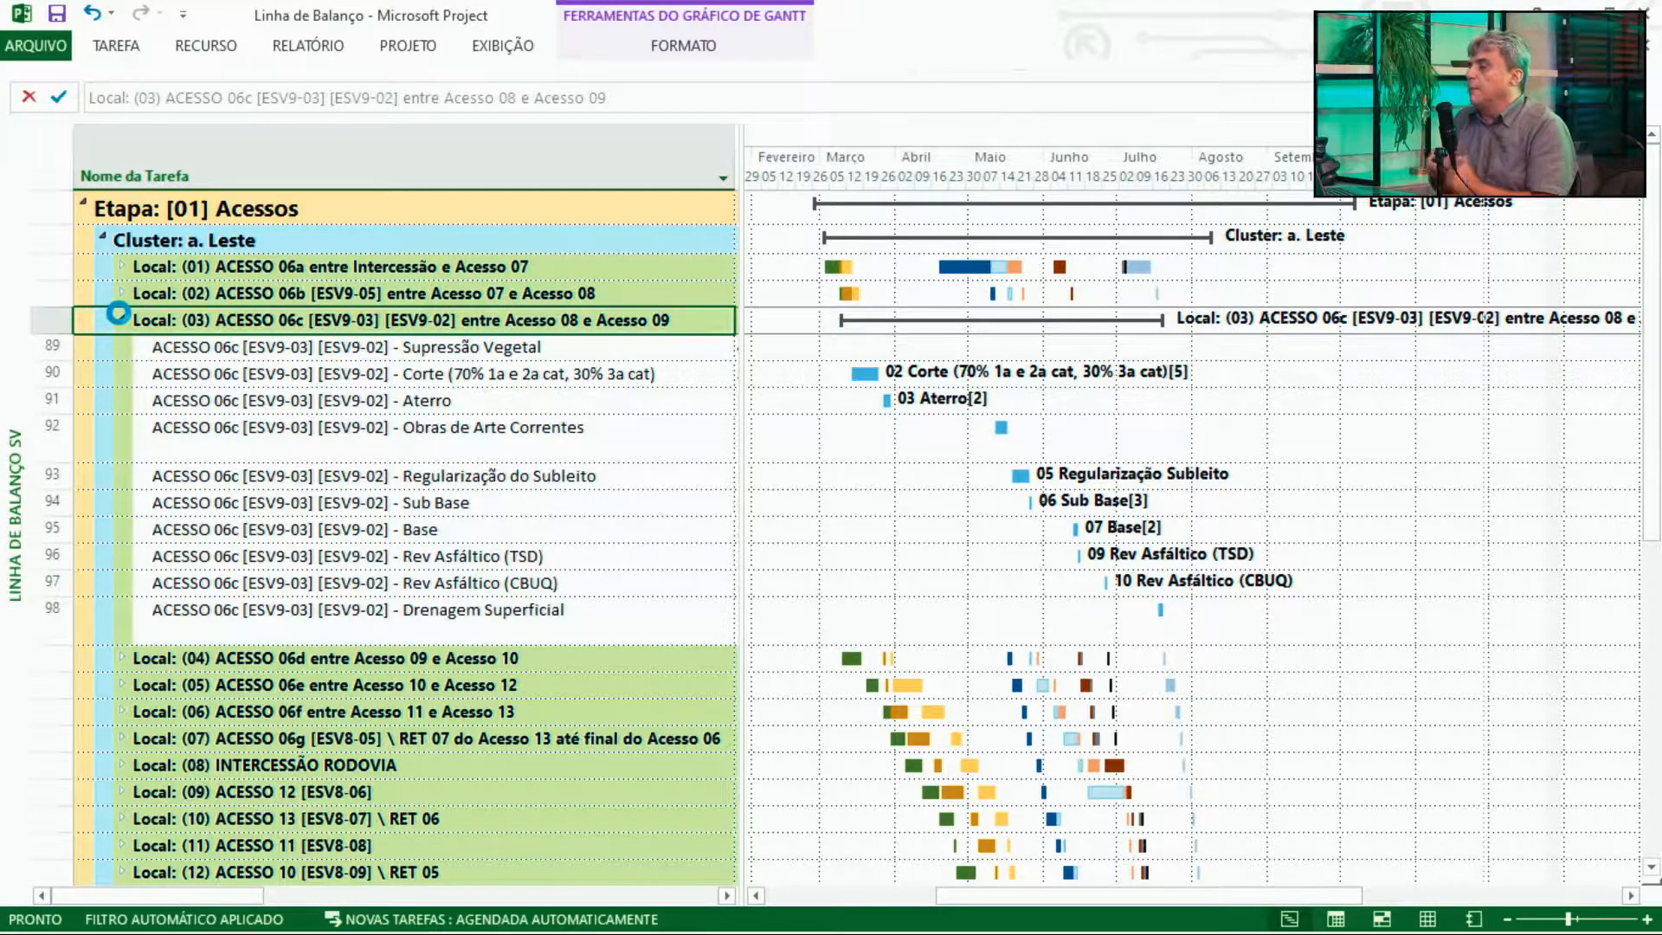
click(122, 320)
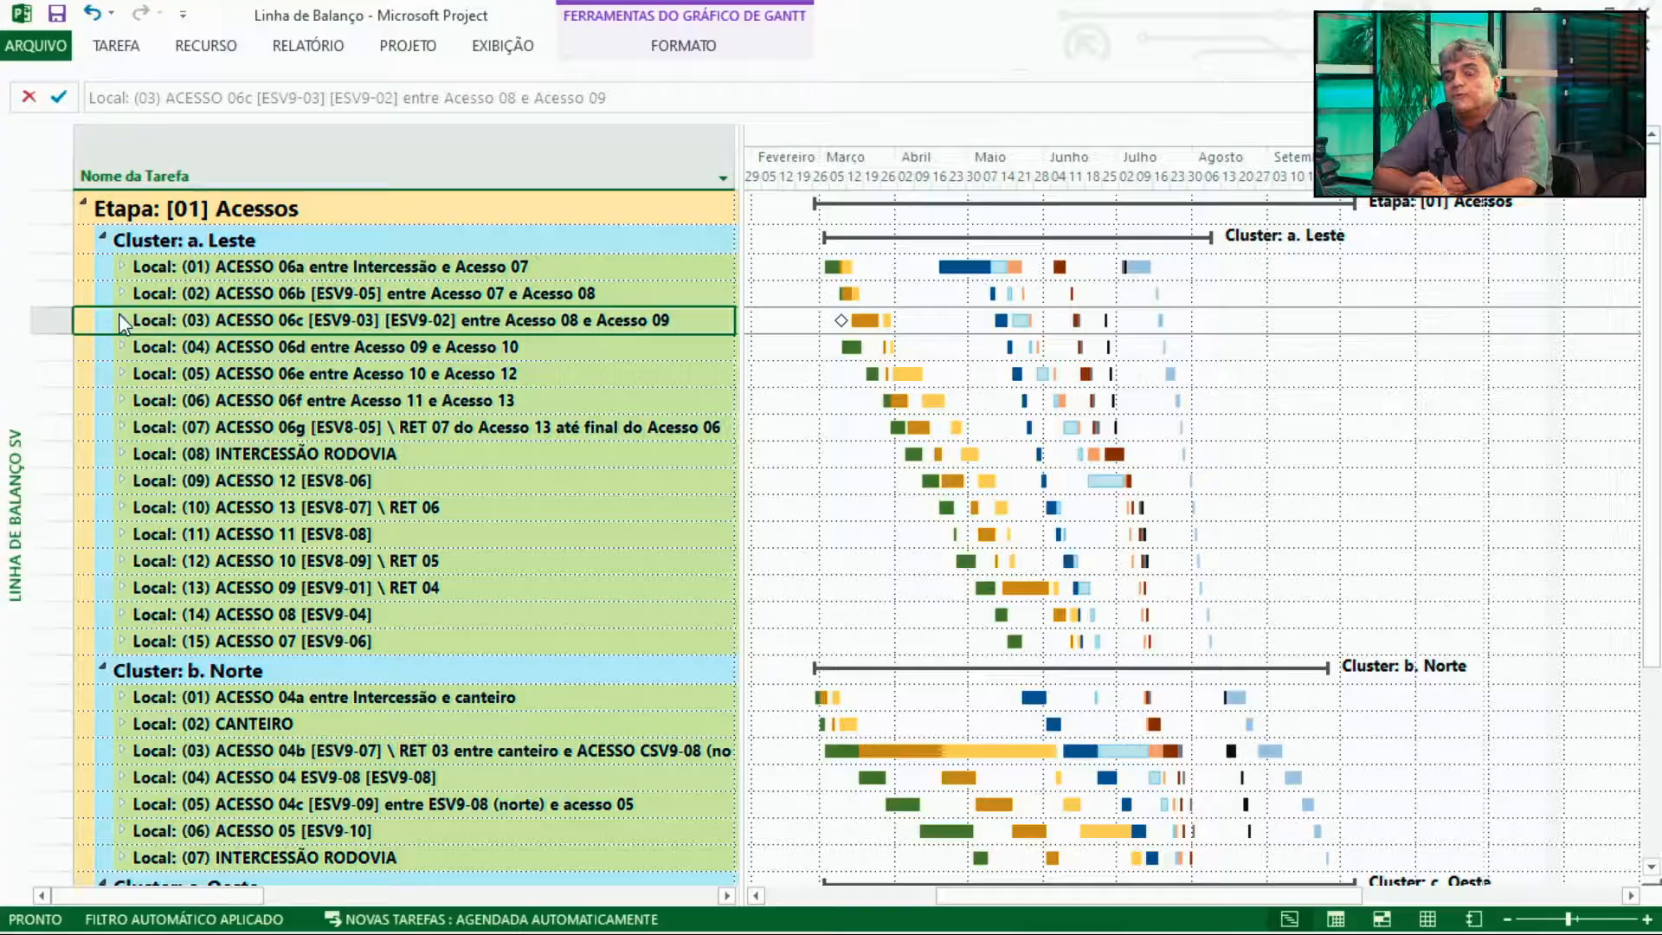
click(36, 47)
key(Escape)
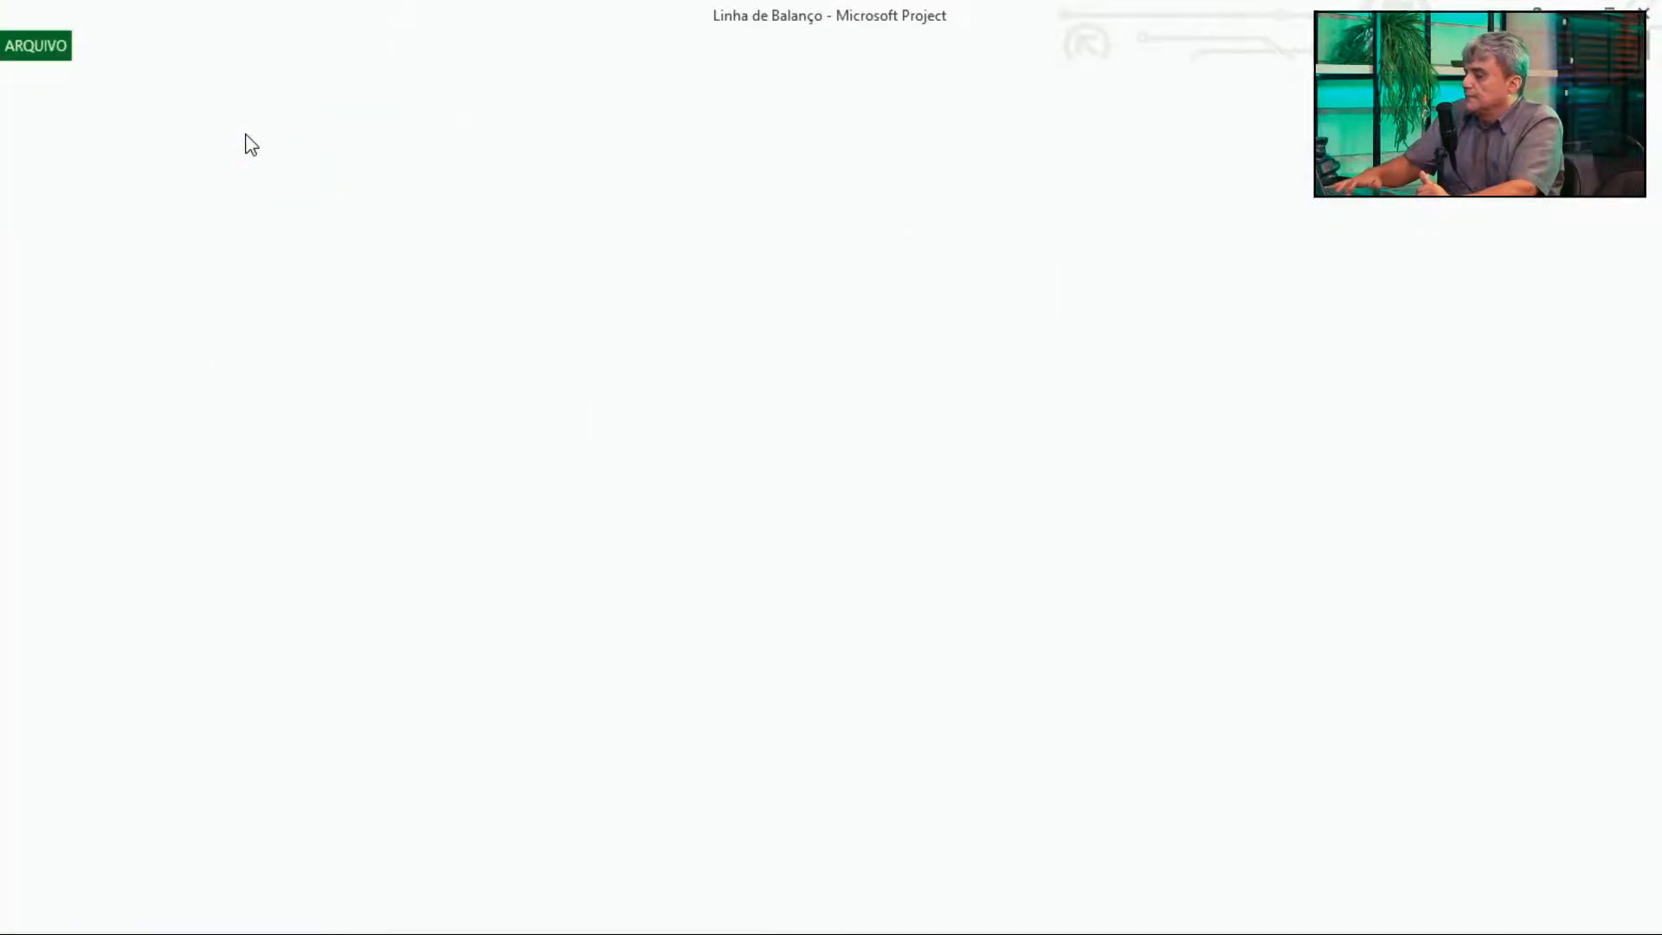
Display the project in the Gráfico de Gantt view.
click(116, 45)
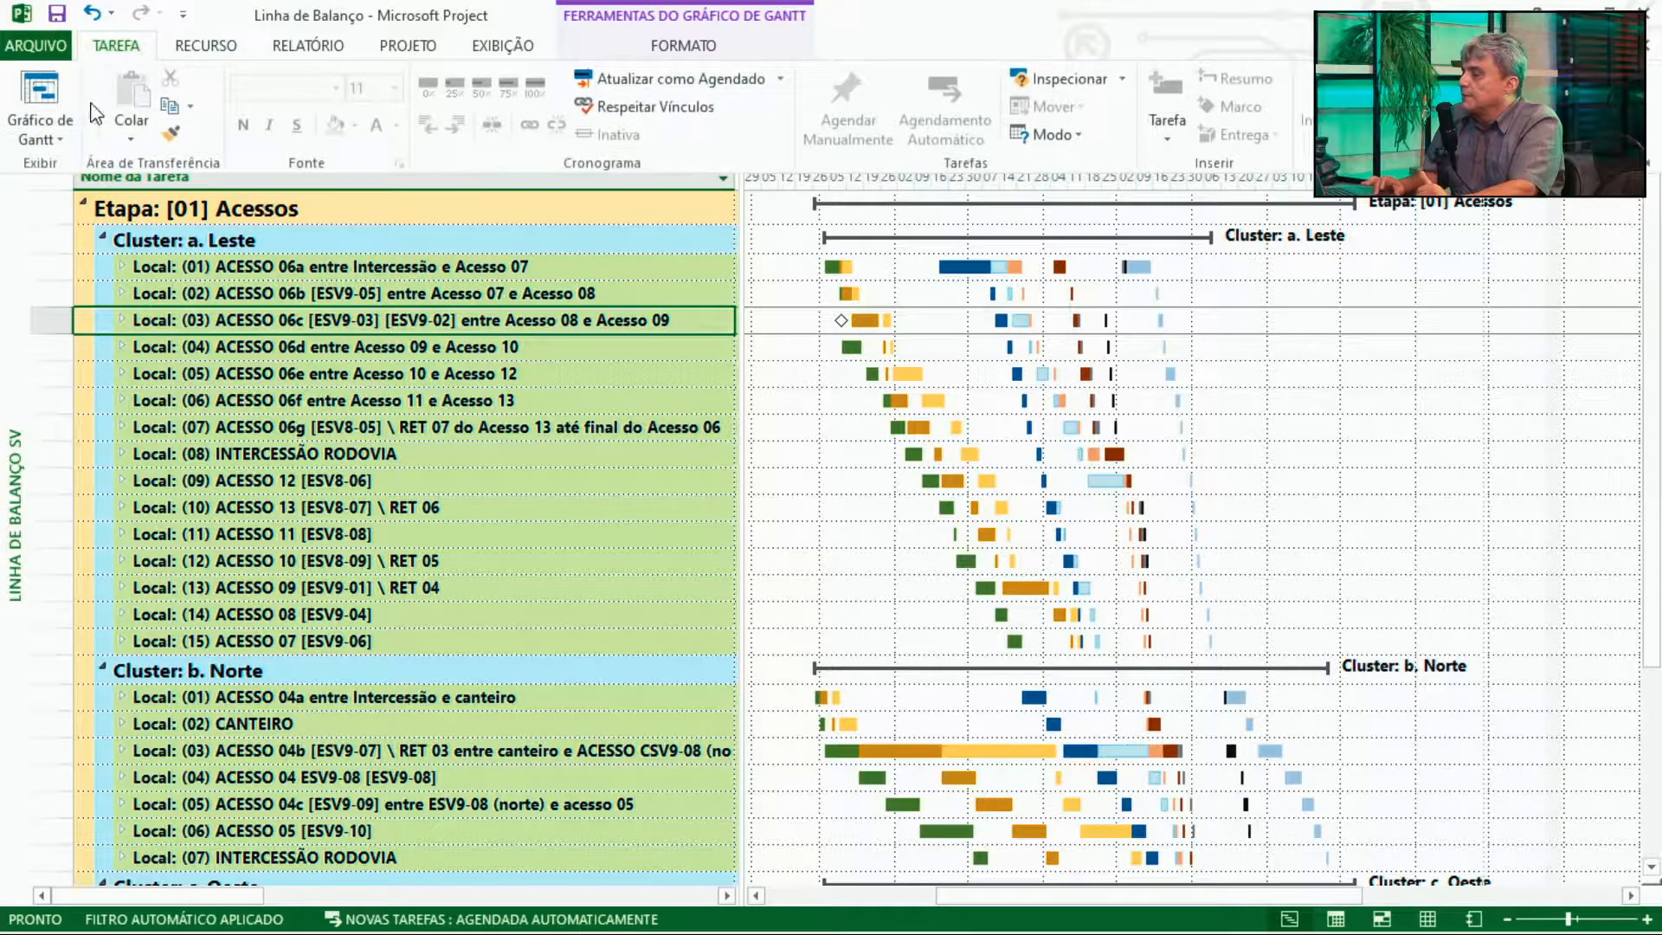
click(40, 128)
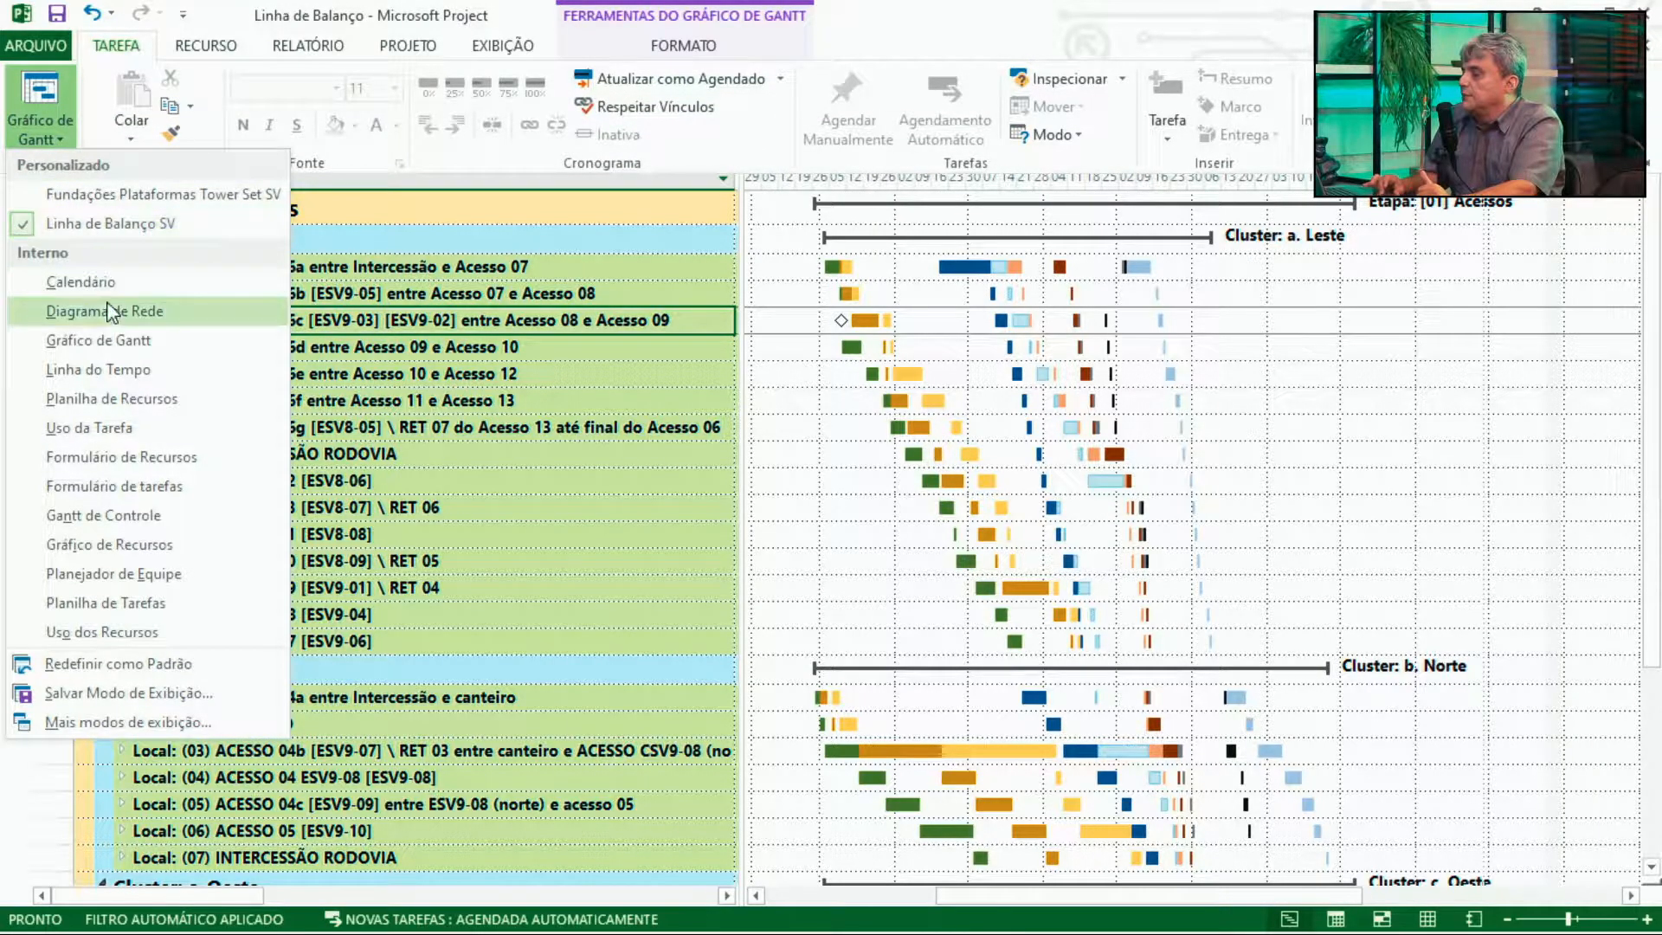
click(119, 339)
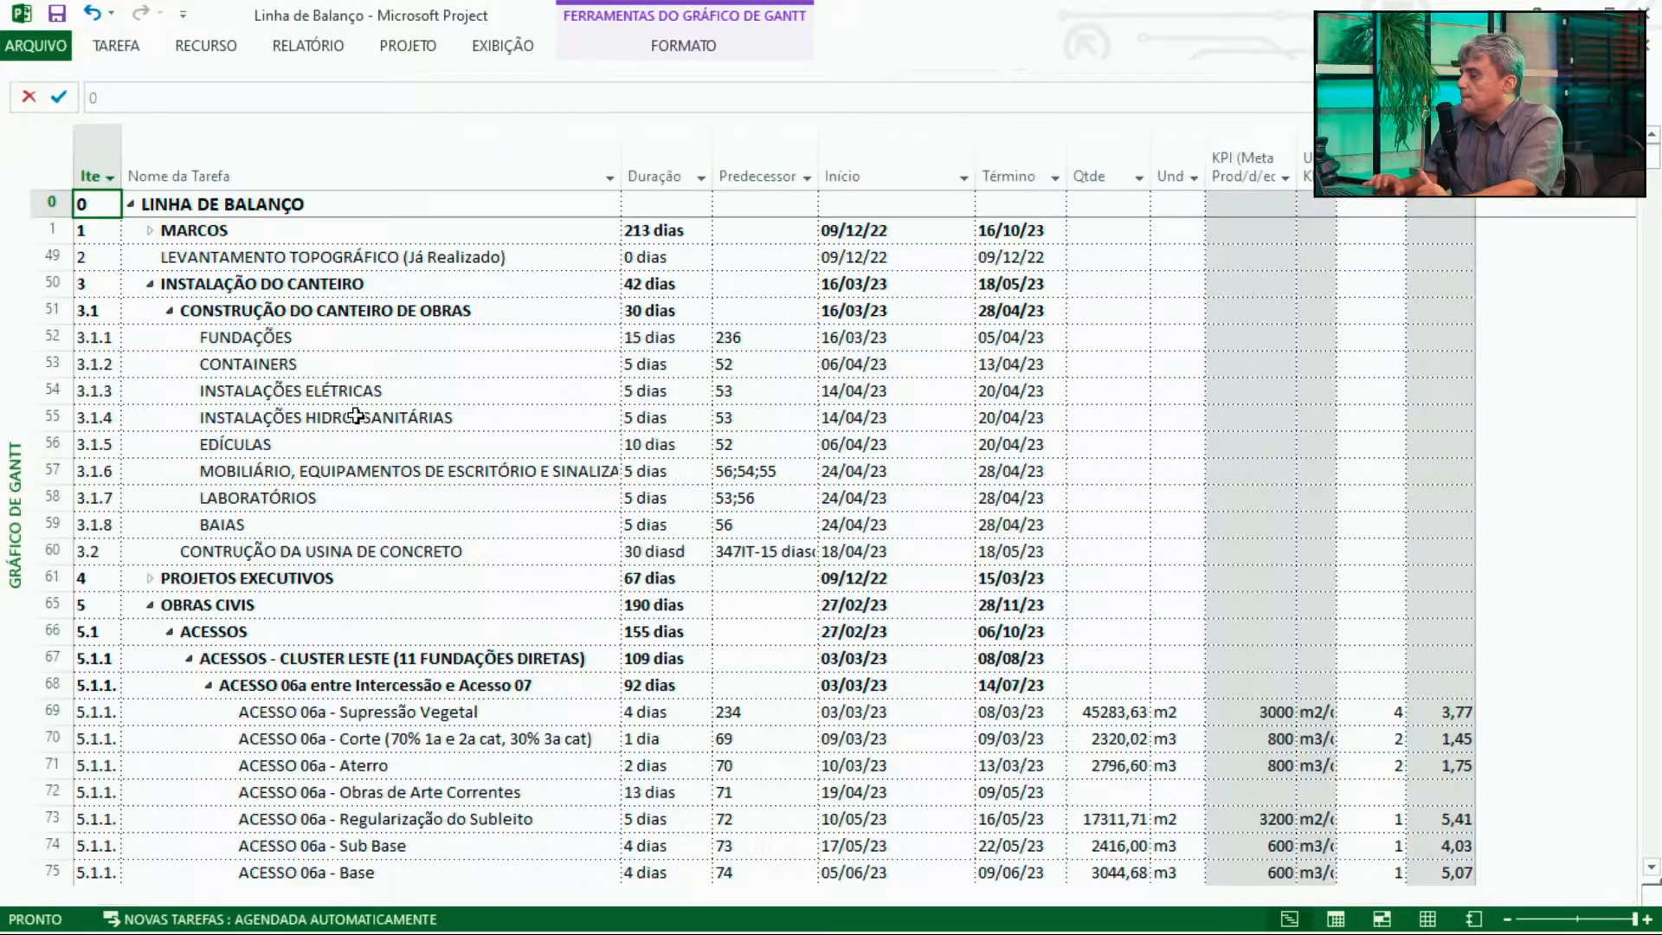
Examine the detailed task list with its durations, predecessors and dates down to the last task.
click(355, 416)
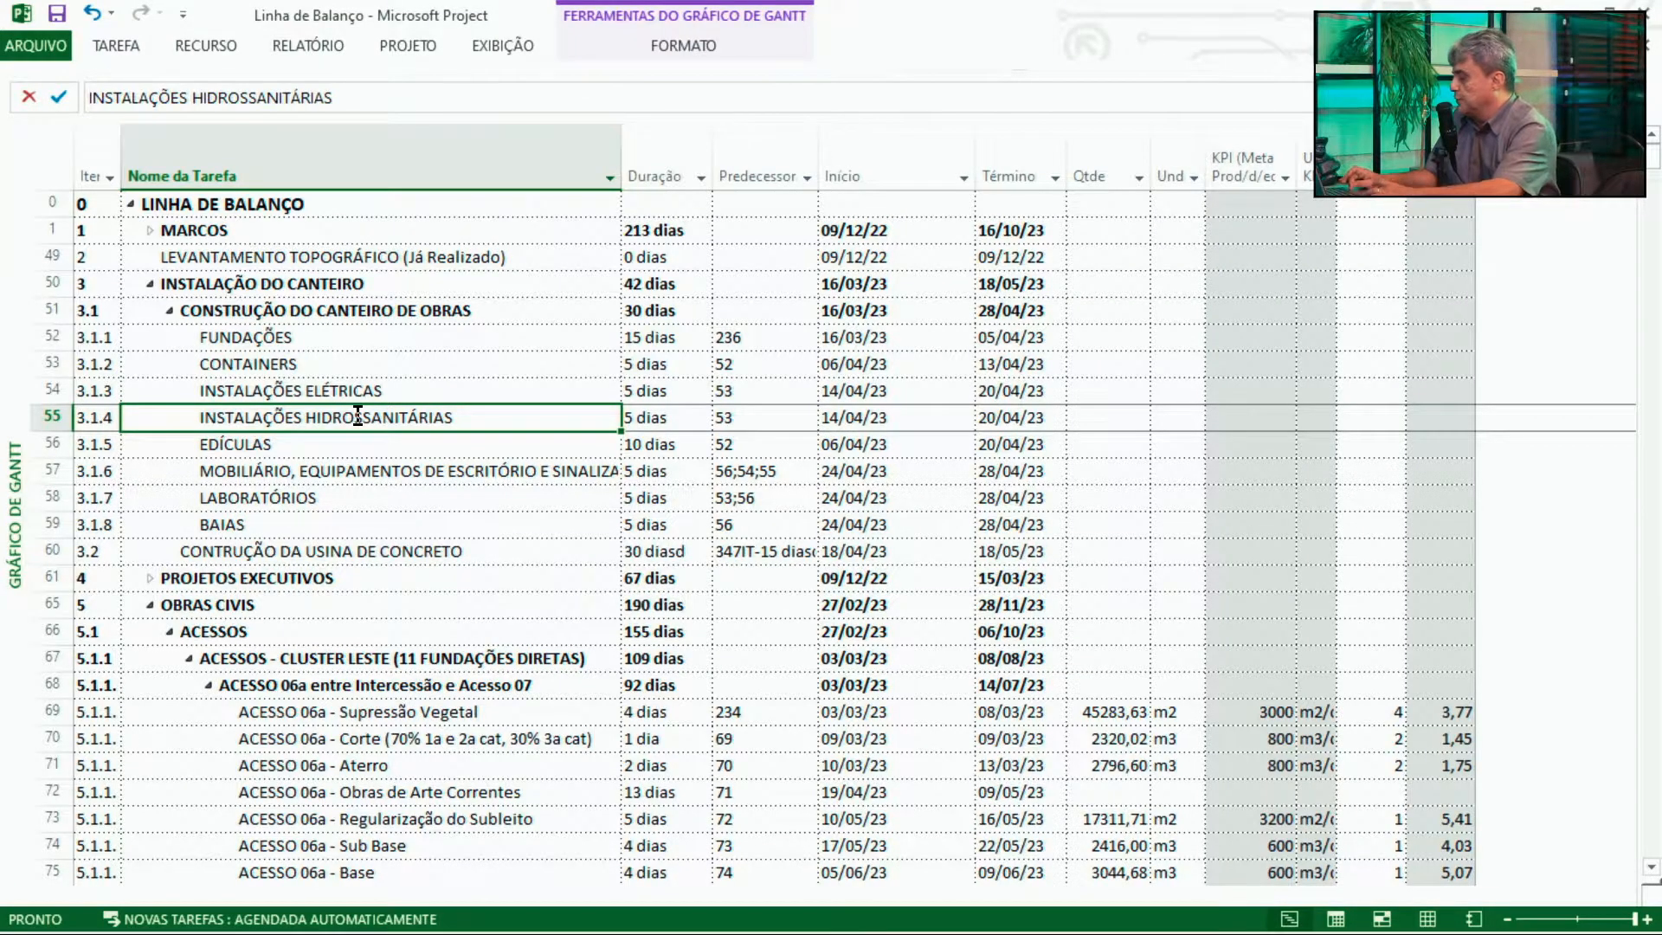
key(Page_Down)
key(Page_Down)
key(Page_Down)
key(Page_Down)
key(Page_Down)
key(Page_Down)
key(Page_Down)
key(Page_Down)
key(Page_Down)
key(Page_Down)
key(Page_Down)
key(Page_Down)
key(Page_Down)
key(Page_Down)
key(Page_Down)
key(Page_Down)
key(Page_Down)
key(Page_Down)
key(Page_Down)
key(Page_Down)
key(Page_Down)
key(Page_Down)
key(Page_Down)
key(Page_Down)
key(Page_Down)
key(Page_Down)
key(Page_Down)
key(Page_Down)
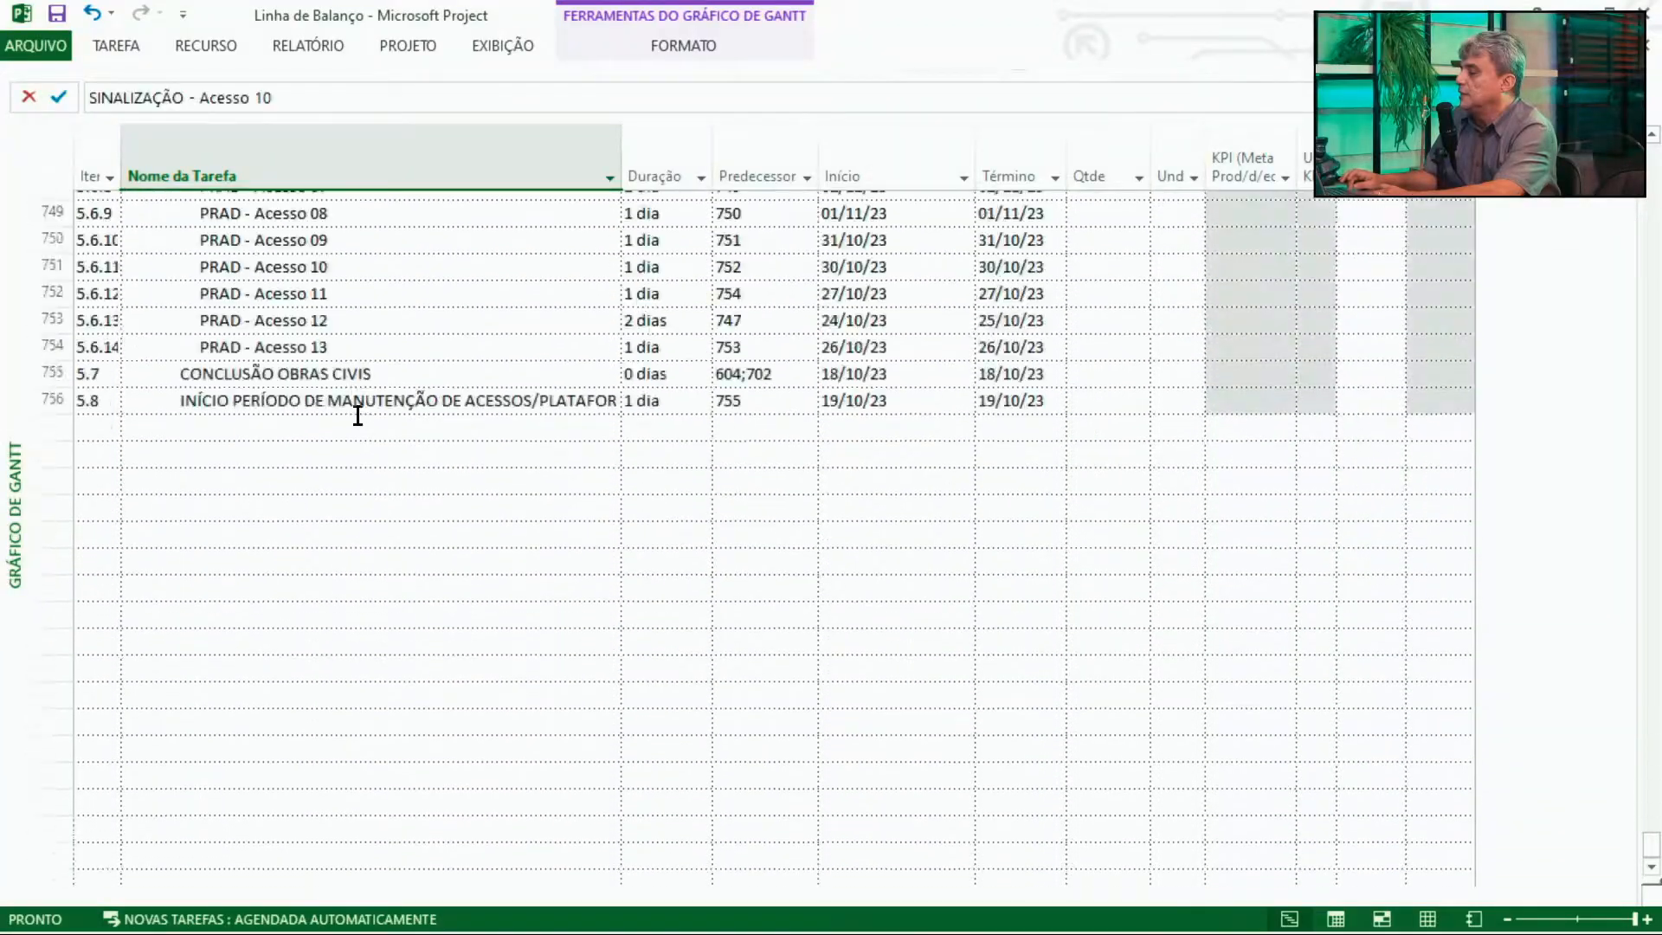
Look back up through the task list to the LINHA DE BALANÇO summary row.
key(Page_Up)
key(Page_Up)
key(Page_Up)
key(Page_Up)
key(Page_Up)
key(Page_Up)
key(Page_Up)
key(Page_Up)
key(Page_Up)
key(Page_Up)
key(Page_Up)
key(Page_Up)
key(Page_Up)
key(Page_Up)
key(Page_Up)
key(Page_Up)
key(Page_Up)
key(Page_Up)
key(Page_Up)
key(Page_Up)
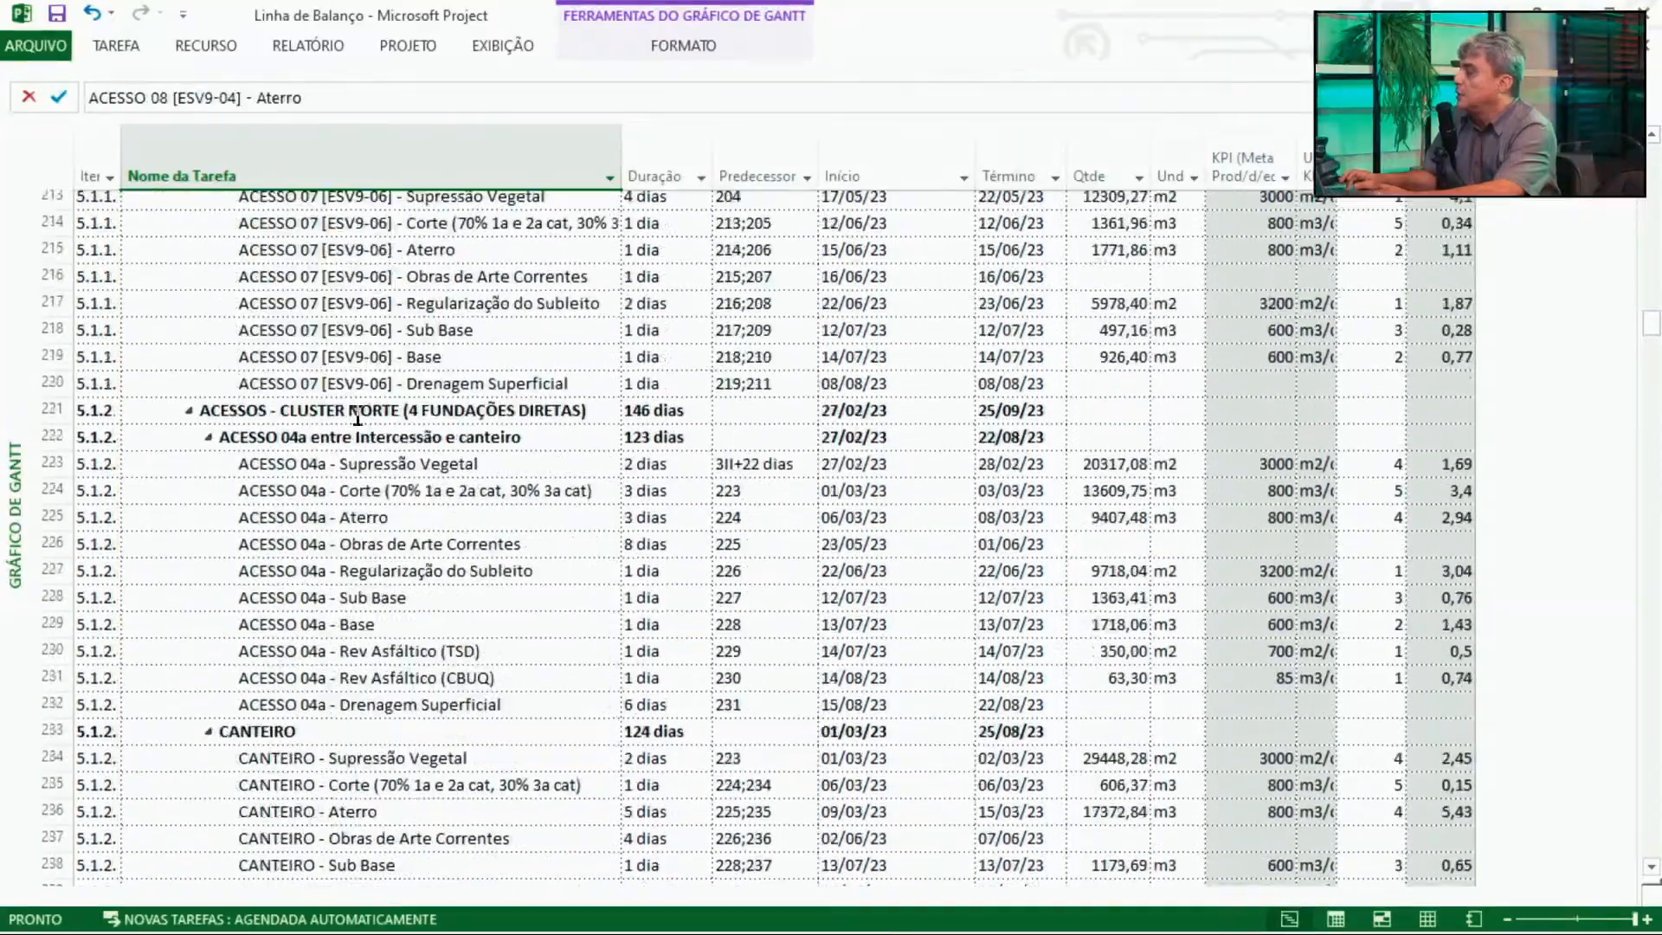
key(Page_Up)
key(Page_Up)
key(Page_Up)
key(Page_Up)
key(Page_Up)
key(Page_Up)
key(Page_Up)
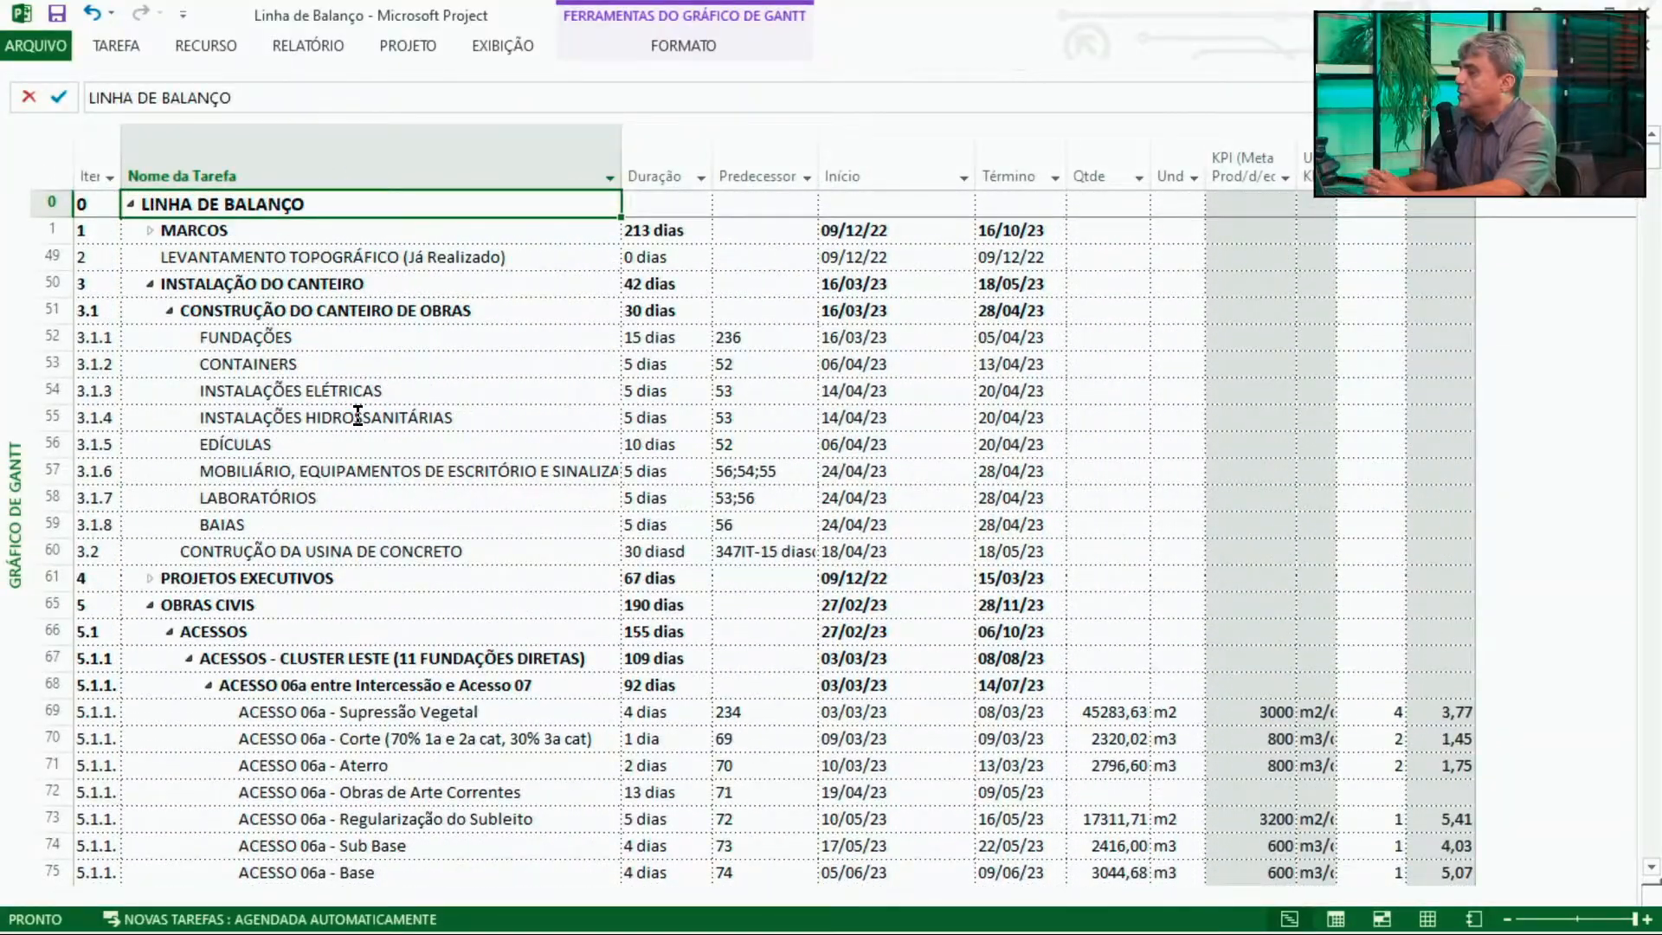
Return the project to the Linha de Balanço SV view and select location (03) ACESSO 06c.
click(125, 47)
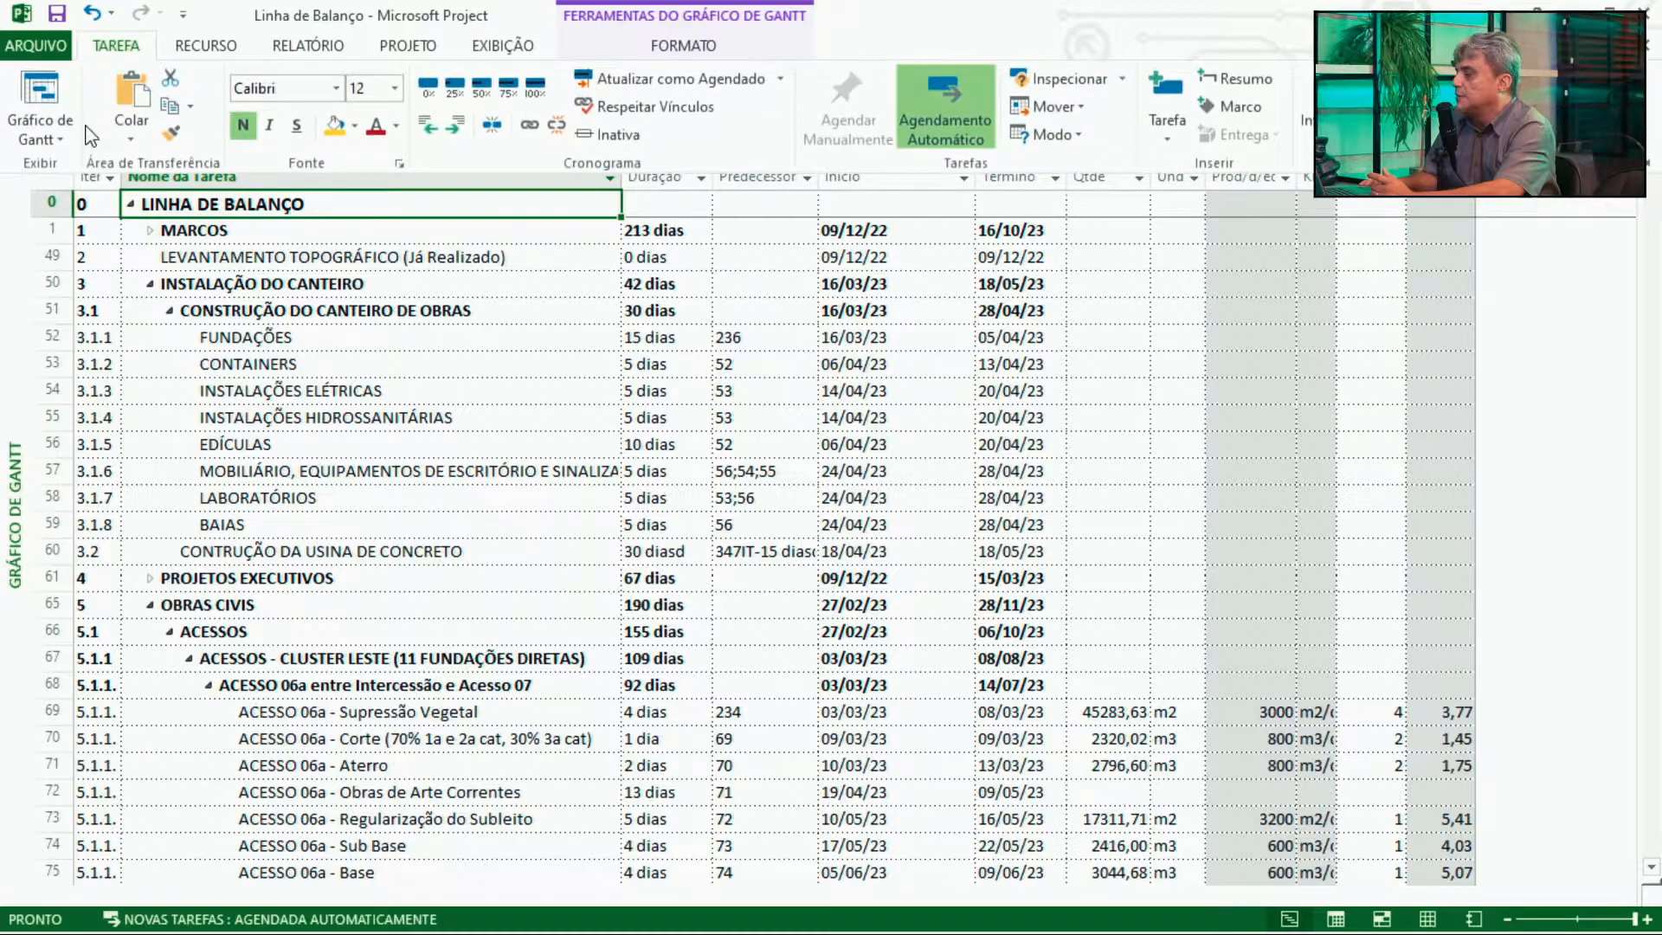
click(44, 137)
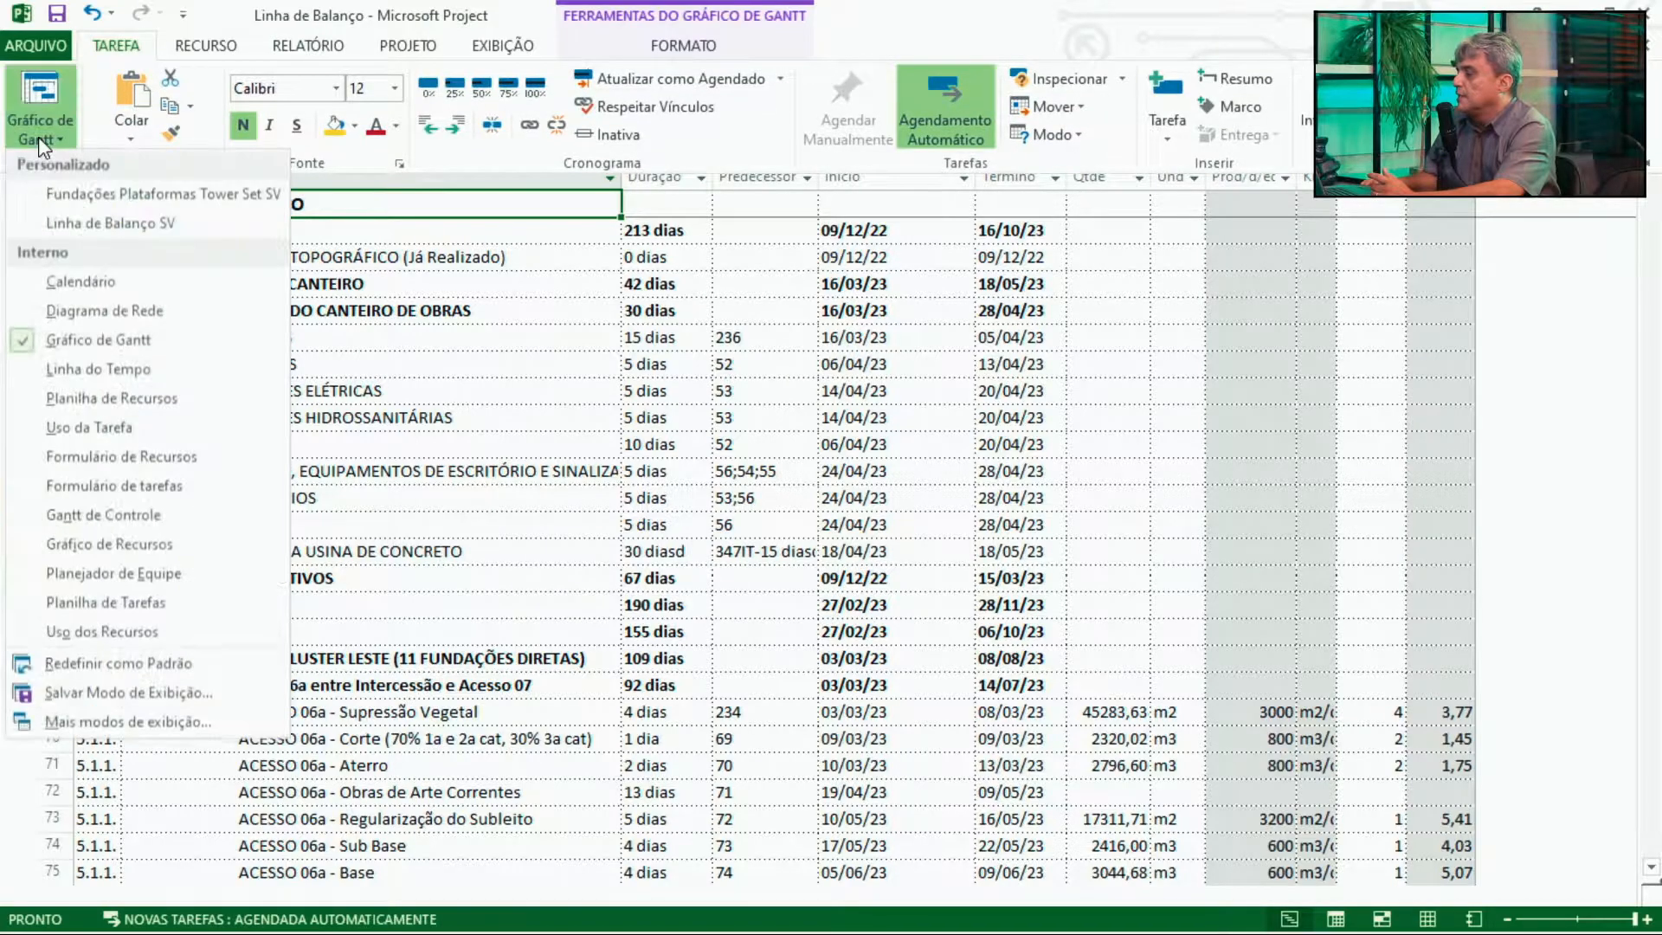
click(122, 222)
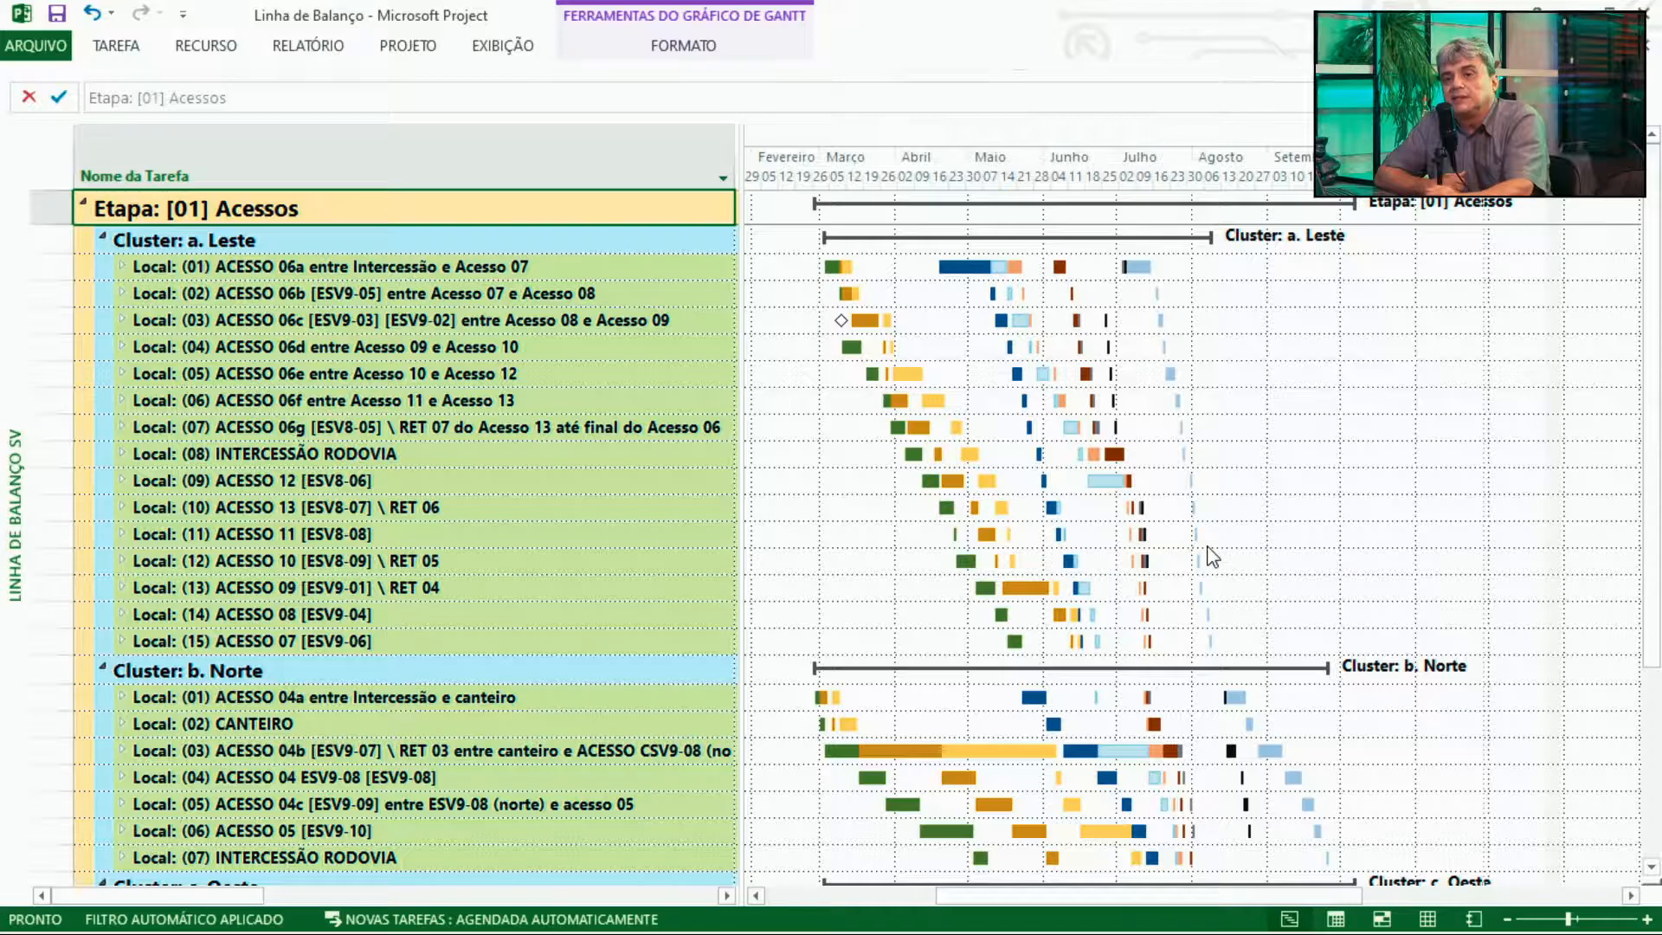
click(476, 311)
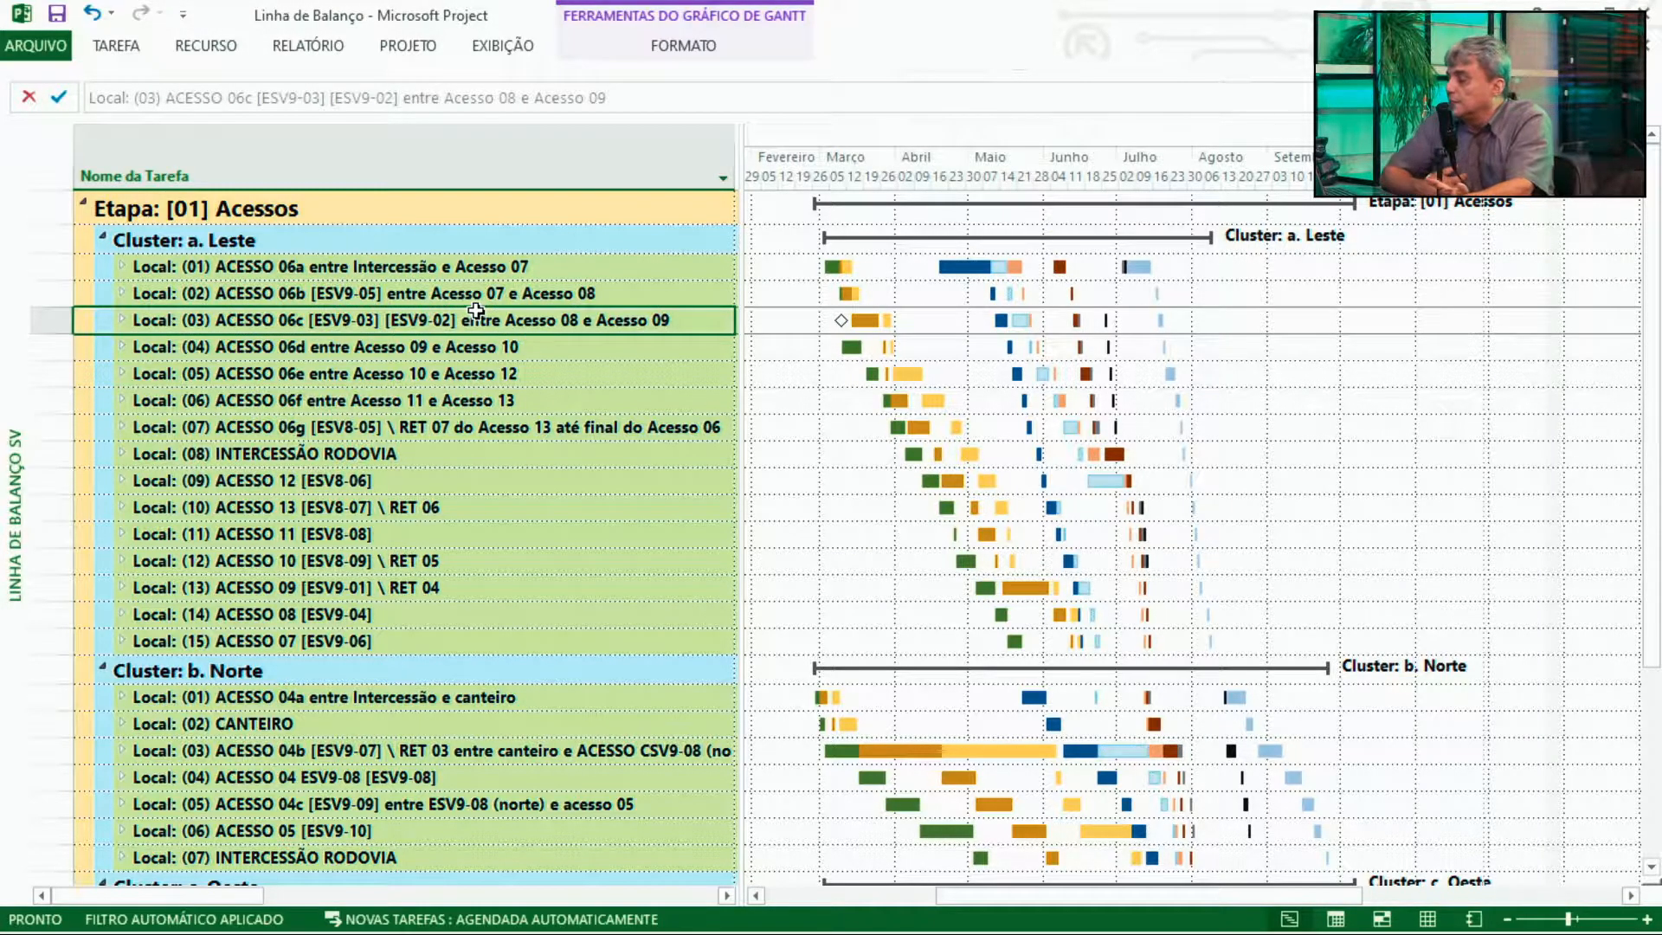